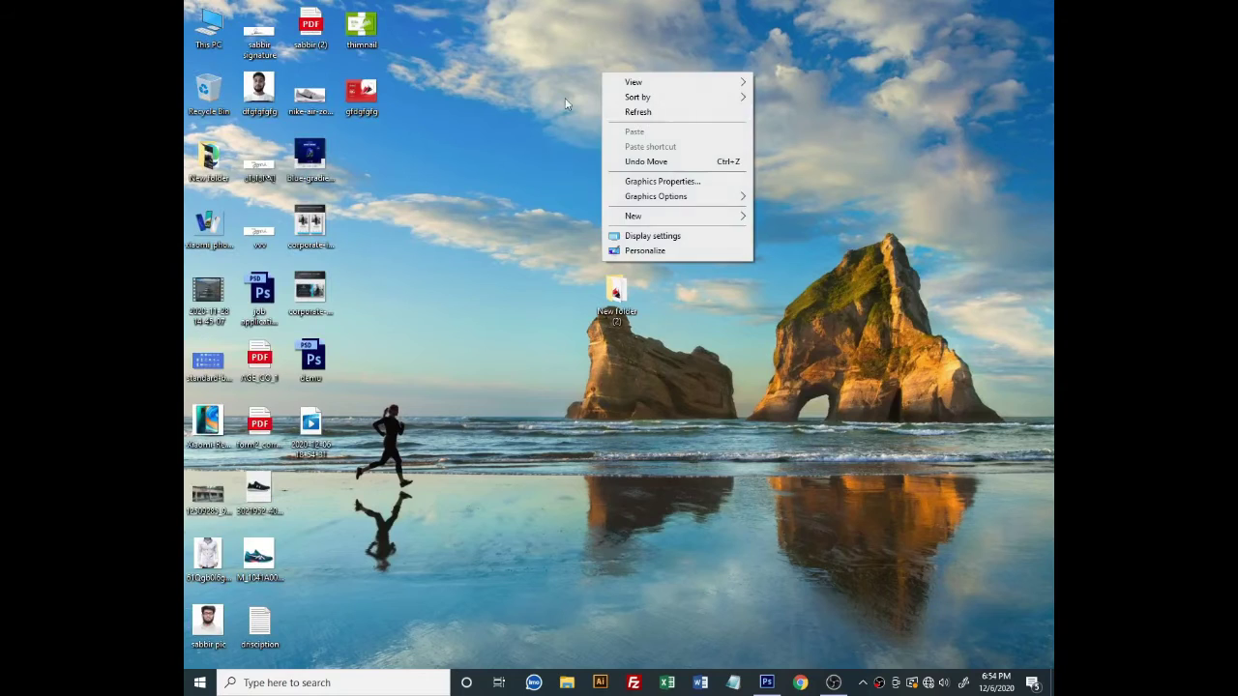
Preview the shoe photo from its folder, zooming in and back out, then close the viewer
{"action": "left_click", "coordinate": [628, 116]}
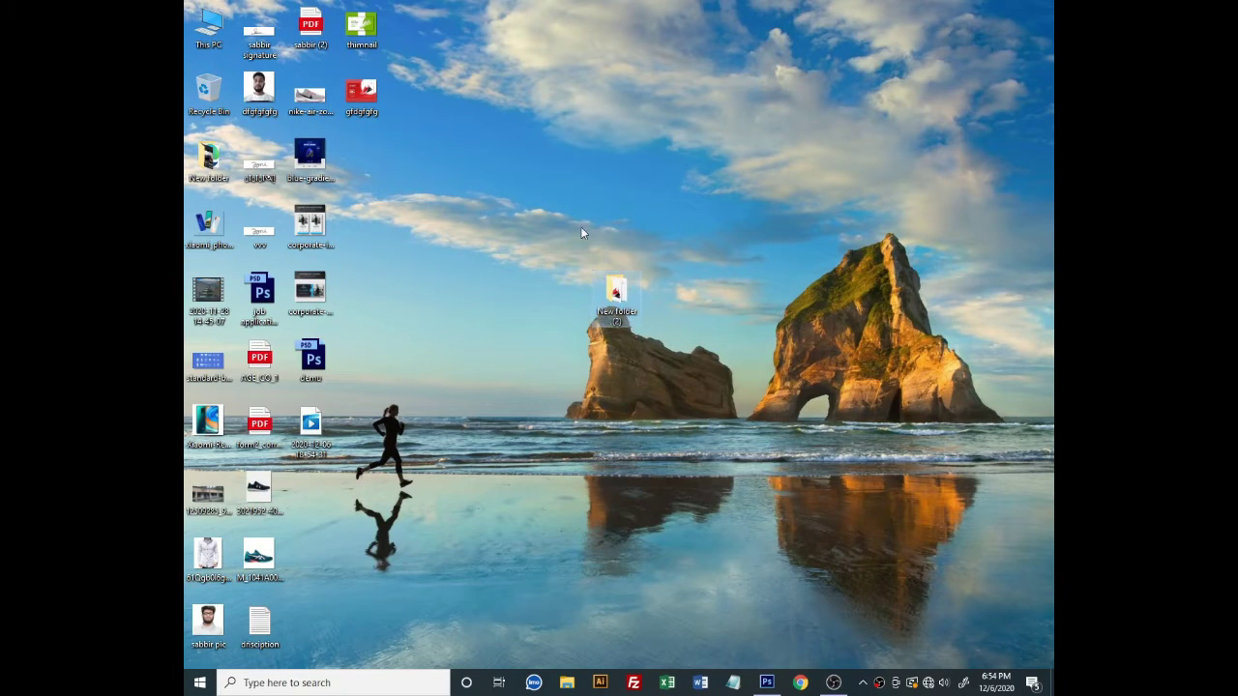
{"action": "double_click", "coordinate": [615, 290]}
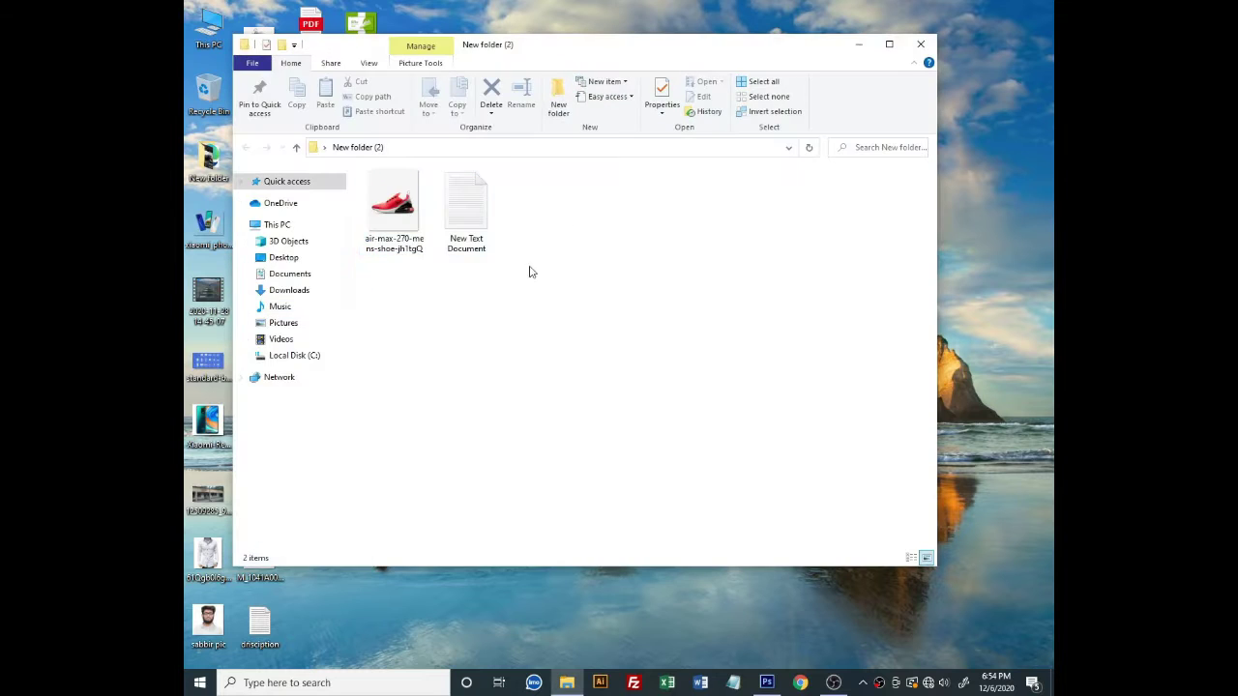
{"action": "left_click_drag", "start_coordinate": [528, 271], "coordinate": [368, 183]}
{"action": "double_click", "coordinate": [391, 208]}
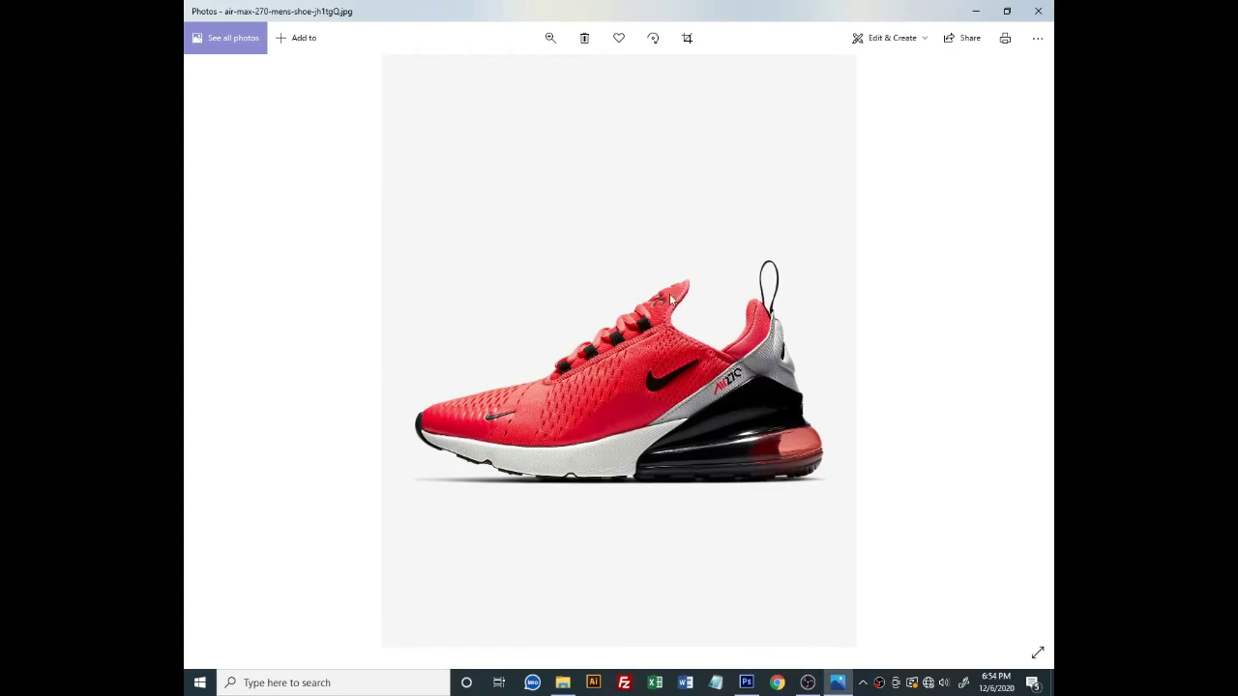
{"action": "left_click", "coordinate": [549, 38]}
{"action": "mouse_move", "coordinate": [487, 74]}
{"action": "left_mouse_down"}
{"action": "mouse_move", "coordinate": [528, 74]}
{"action": "mouse_move", "coordinate": [486, 74]}
{"action": "left_mouse_up"}
{"action": "left_click", "coordinate": [1038, 11]}
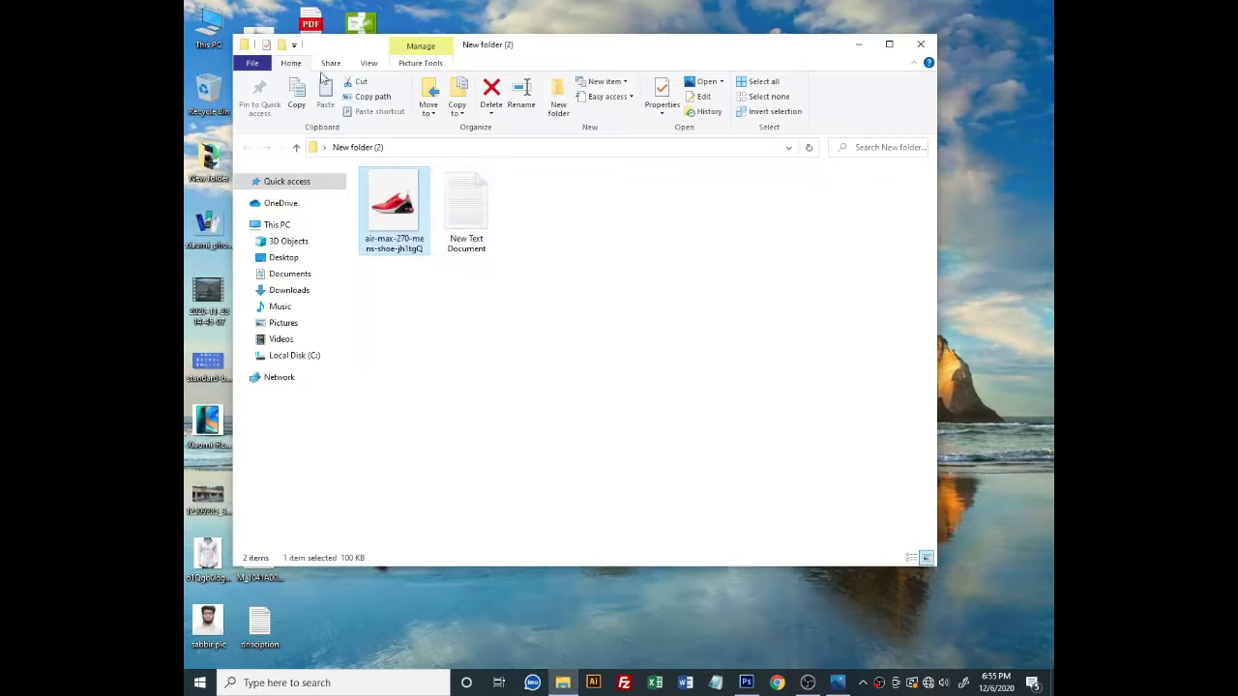
{"action": "left_click", "coordinate": [471, 224]}
Open the ad copy text document, review its lines, and close it
{"action": "double_click", "coordinate": [471, 223]}
{"action": "key", "text": "ctrl+a"}
{"action": "left_click", "coordinate": [477, 302]}
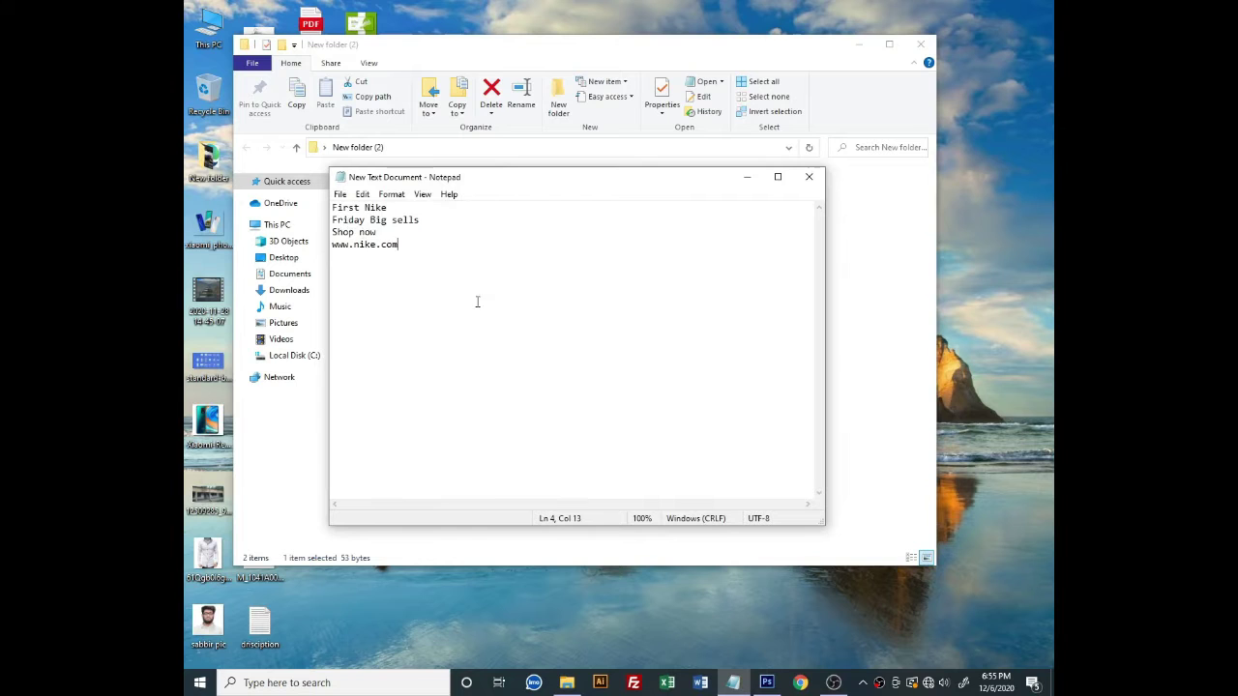
{"action": "left_click_drag", "start_coordinate": [333, 232], "coordinate": [377, 233]}
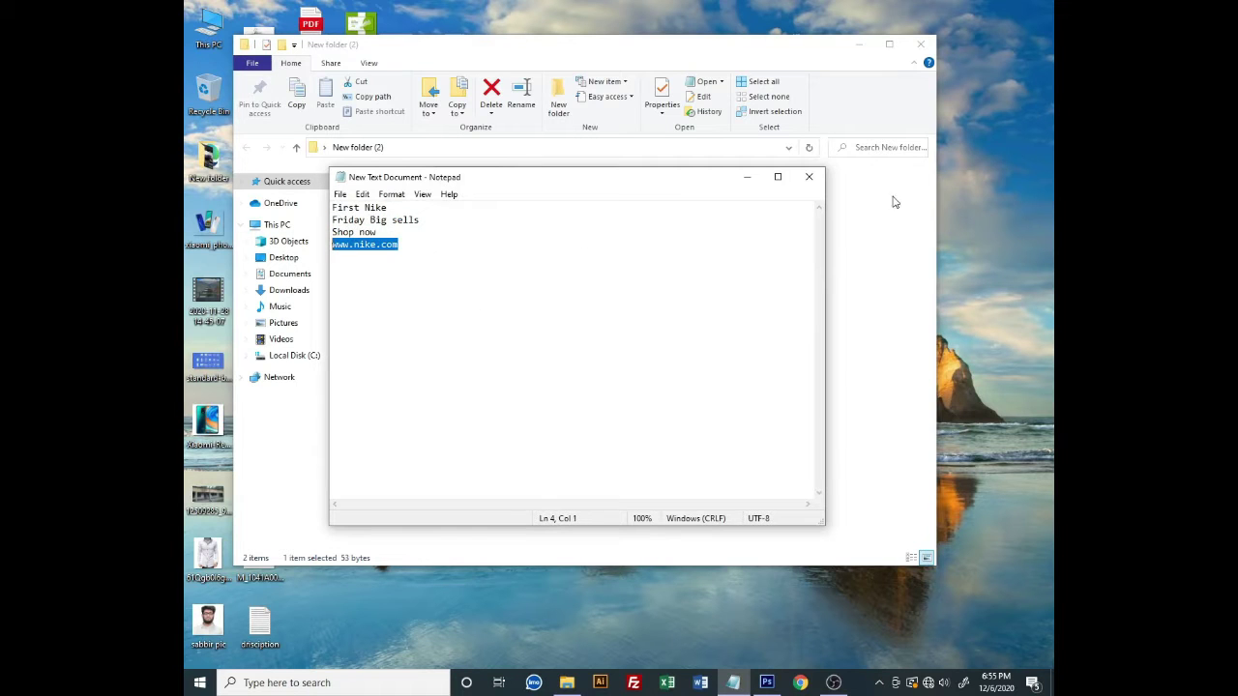
{"action": "left_click", "coordinate": [809, 177]}
Minimize the folder window and refresh the desktop several times
{"action": "left_click", "coordinate": [858, 45]}
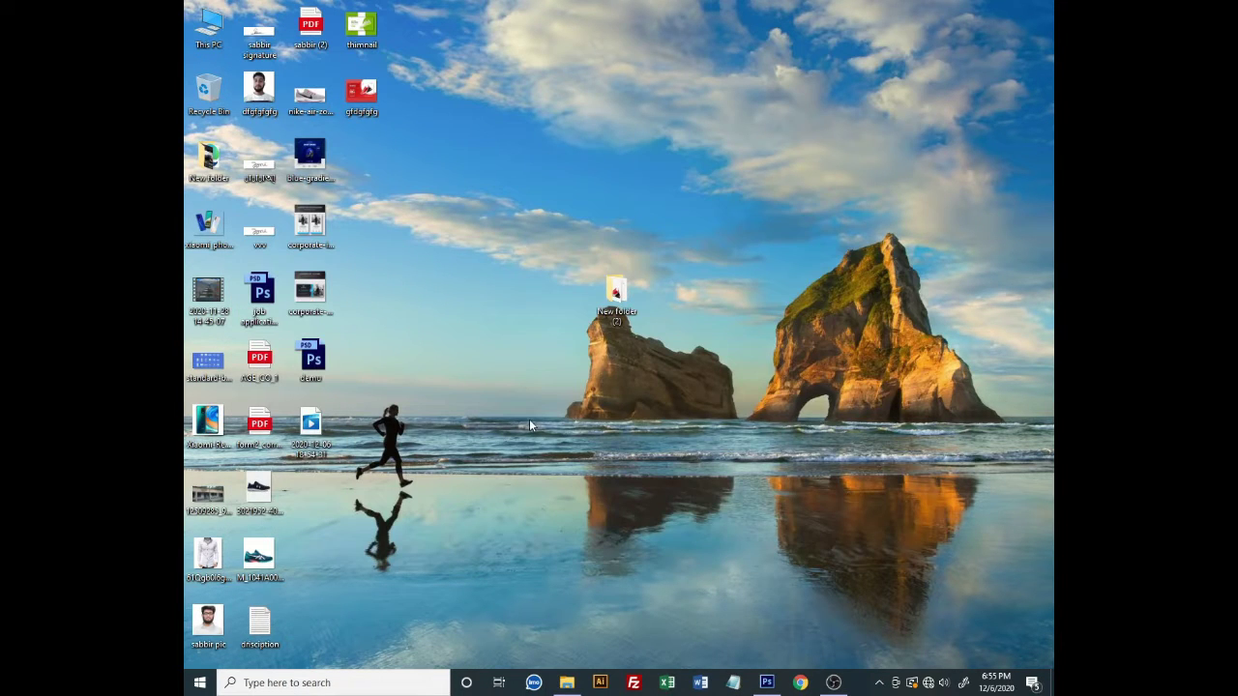
{"action": "right_click", "coordinate": [613, 165]}
{"action": "left_click", "coordinate": [665, 201]}
{"action": "right_click", "coordinate": [602, 168]}
{"action": "left_click", "coordinate": [605, 200]}
{"action": "right_click", "coordinate": [583, 162]}
{"action": "left_click", "coordinate": [609, 201]}
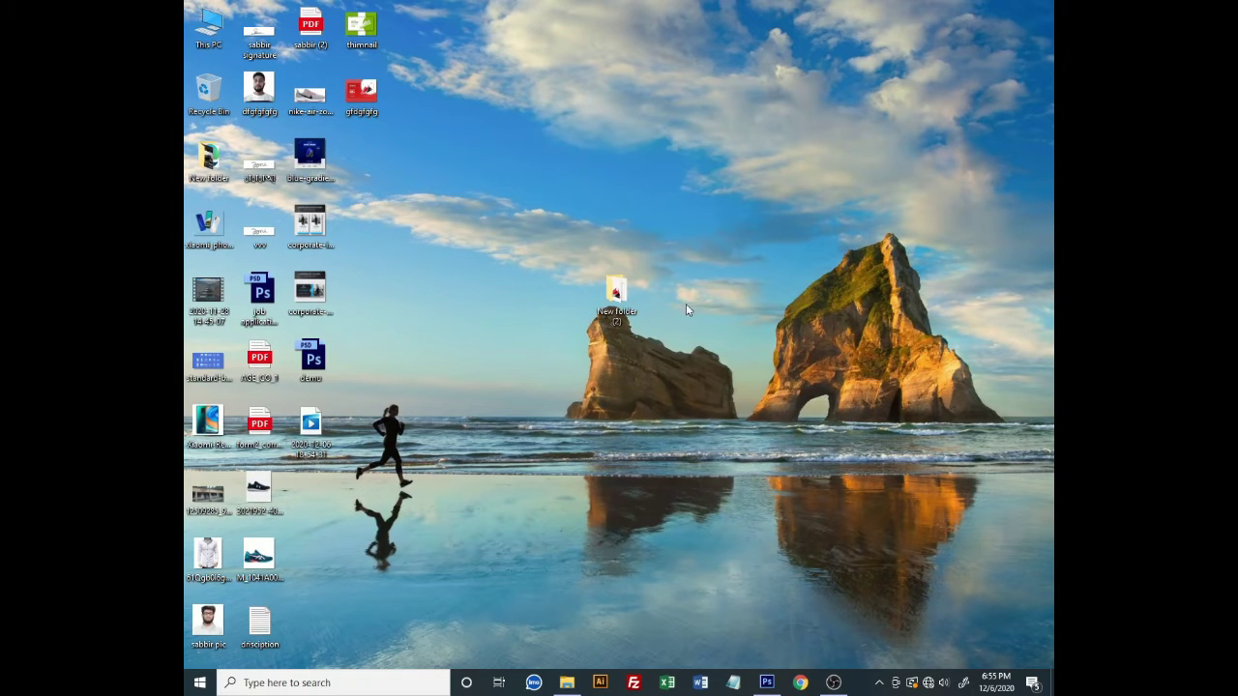
Create a new Photoshop document 7 inches wide
{"action": "left_click", "coordinate": [767, 684]}
{"action": "left_click", "coordinate": [222, 10]}
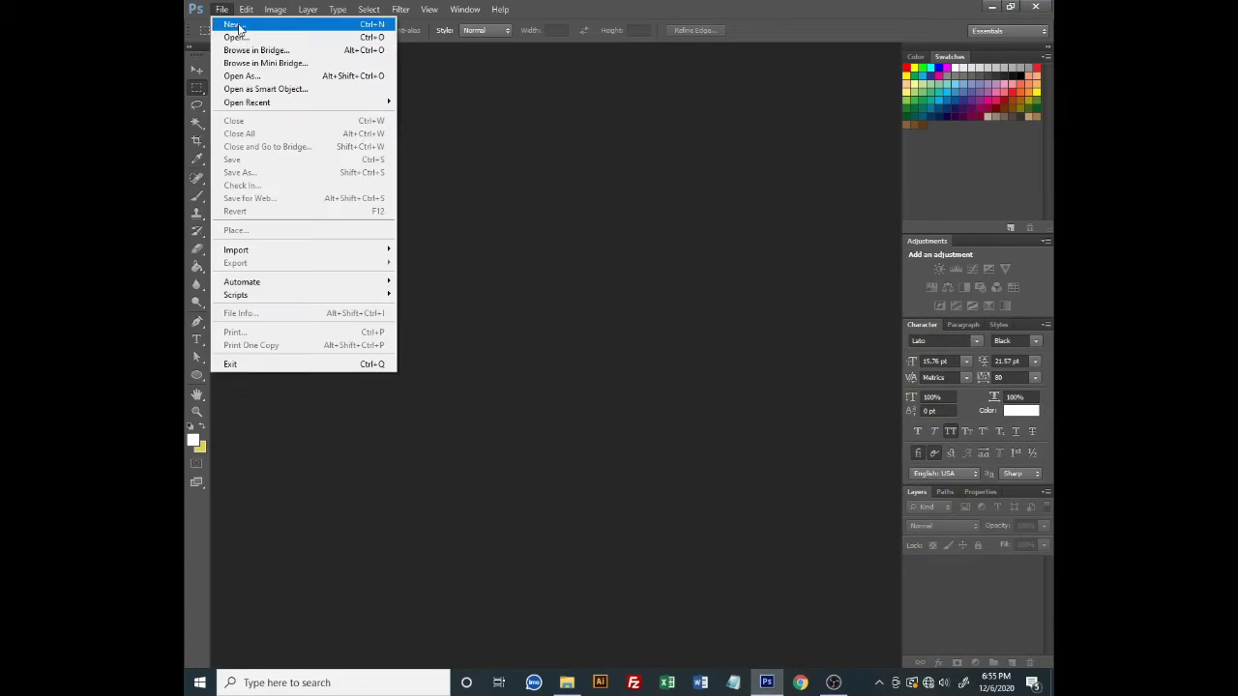
{"action": "left_click", "coordinate": [232, 25]}
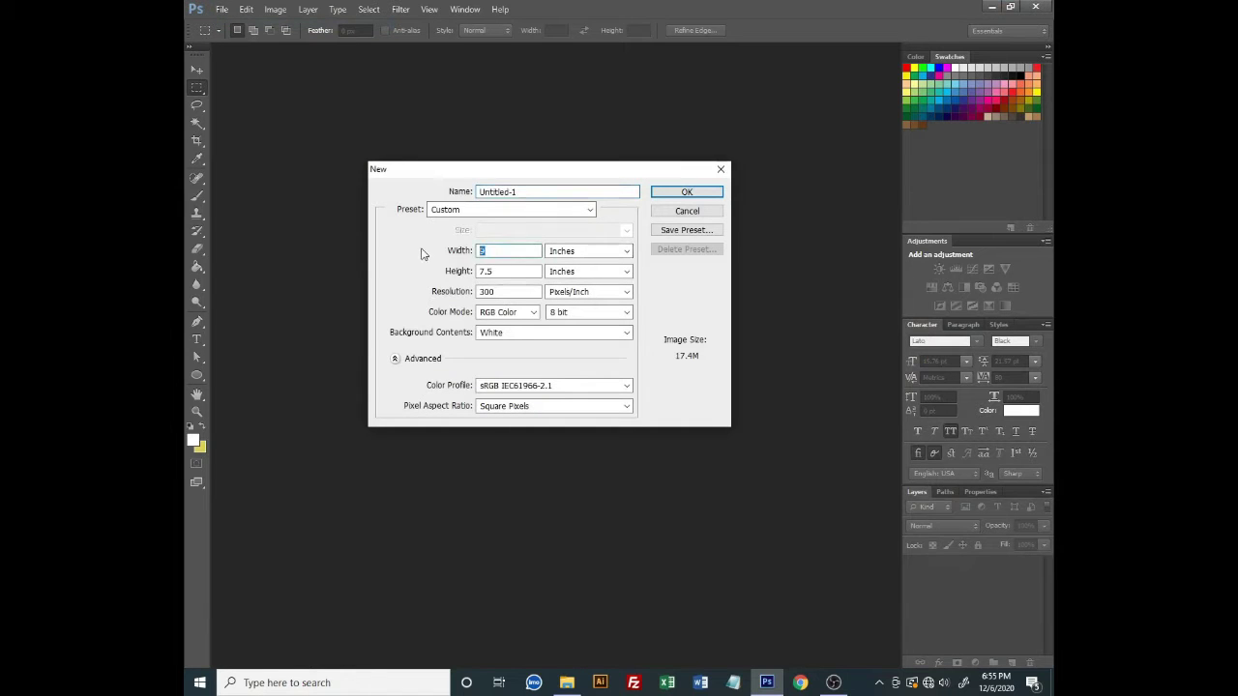
{"action": "type", "text": "7"}
{"action": "key", "text": "Tab"}
{"action": "left_click", "coordinate": [716, 193]}
Show rulers and place guides on the canvas's top, bottom, left and right edges
{"action": "key", "text": "ctrl+r"}
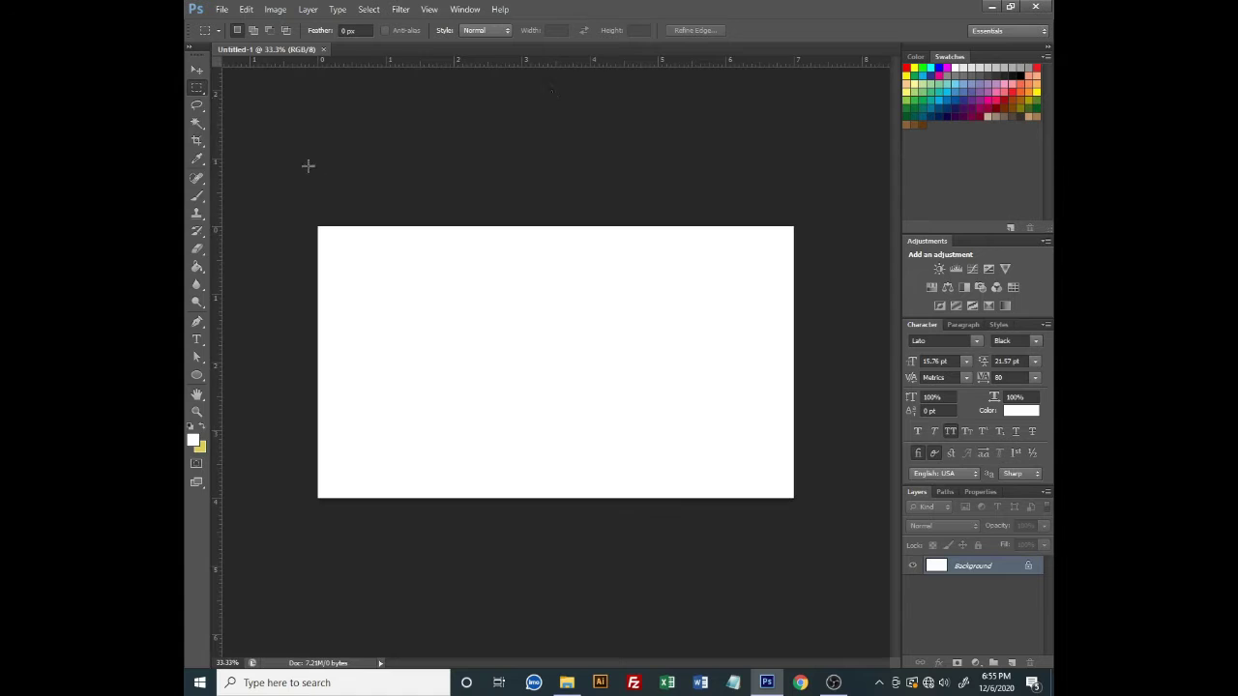
{"action": "mouse_move", "coordinate": [589, 59]}
{"action": "left_mouse_down"}
{"action": "mouse_move", "coordinate": [574, 224]}
{"action": "mouse_move", "coordinate": [581, 498]}
{"action": "left_mouse_up"}
{"action": "left_click_drag", "start_coordinate": [217, 319], "coordinate": [317, 317]}
{"action": "mouse_move", "coordinate": [215, 282]}
{"action": "left_mouse_down"}
{"action": "mouse_move", "coordinate": [808, 298]}
{"action": "mouse_move", "coordinate": [794, 290]}
{"action": "left_mouse_up"}
Fit the canvas to the window, unlock the Background as Layer 0, and minimize Photoshop
{"action": "key", "text": "v"}
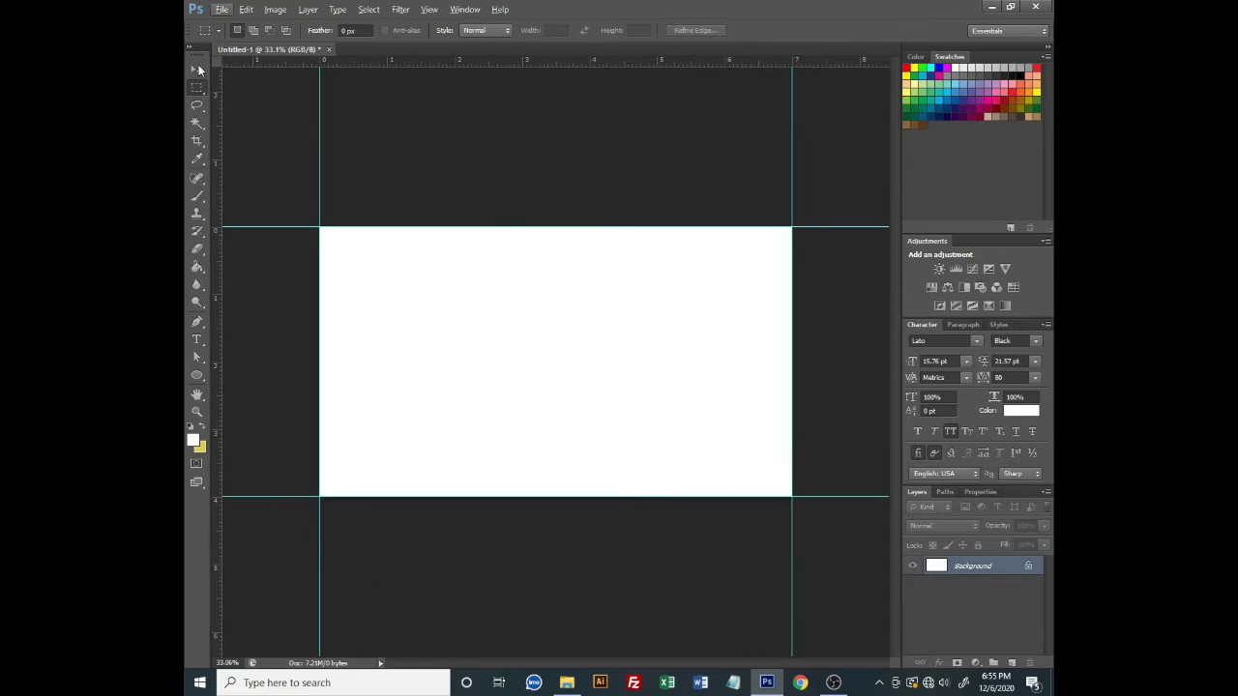
{"action": "key", "text": "ctrl+0"}
{"action": "scroll", "coordinate": [564, 267], "scroll_direction": "down", "scroll_amount": 2}
{"action": "scroll", "coordinate": [560, 271], "scroll_direction": "down", "scroll_amount": 2}
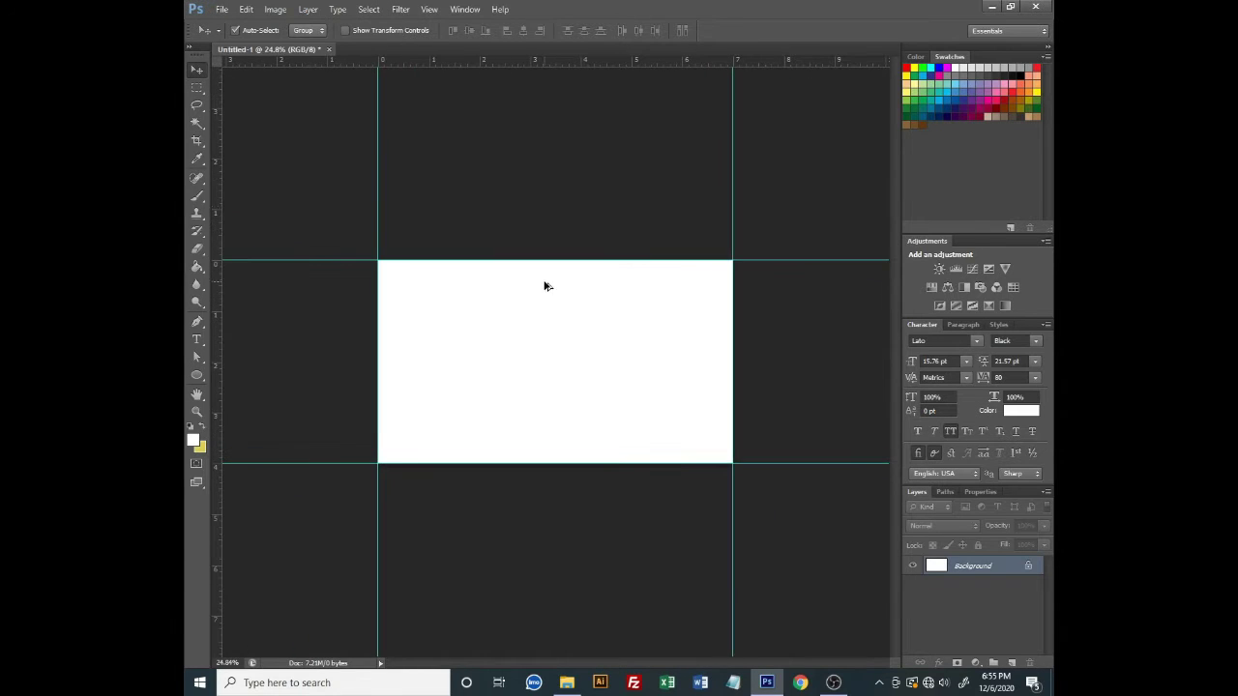
{"action": "double_click", "coordinate": [972, 566]}
{"action": "left_click", "coordinate": [732, 219]}
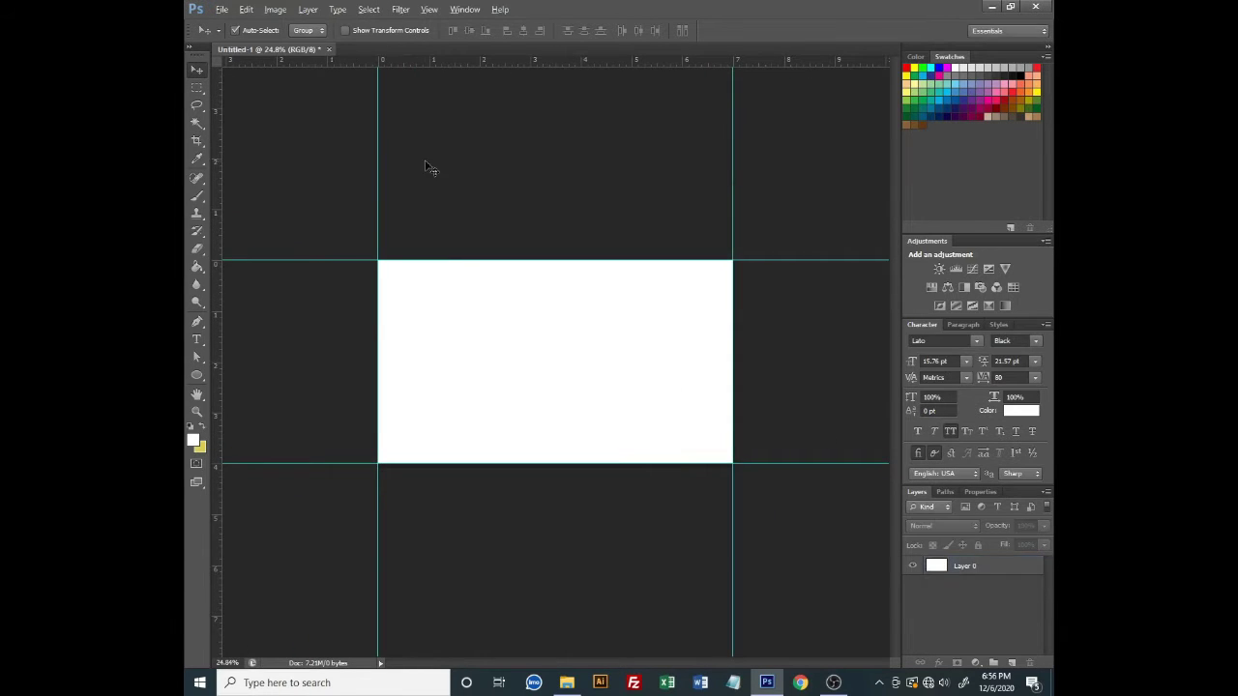
{"action": "scroll", "coordinate": [426, 165], "scroll_direction": "down", "scroll_amount": 1}
{"action": "left_click", "coordinate": [991, 7]}
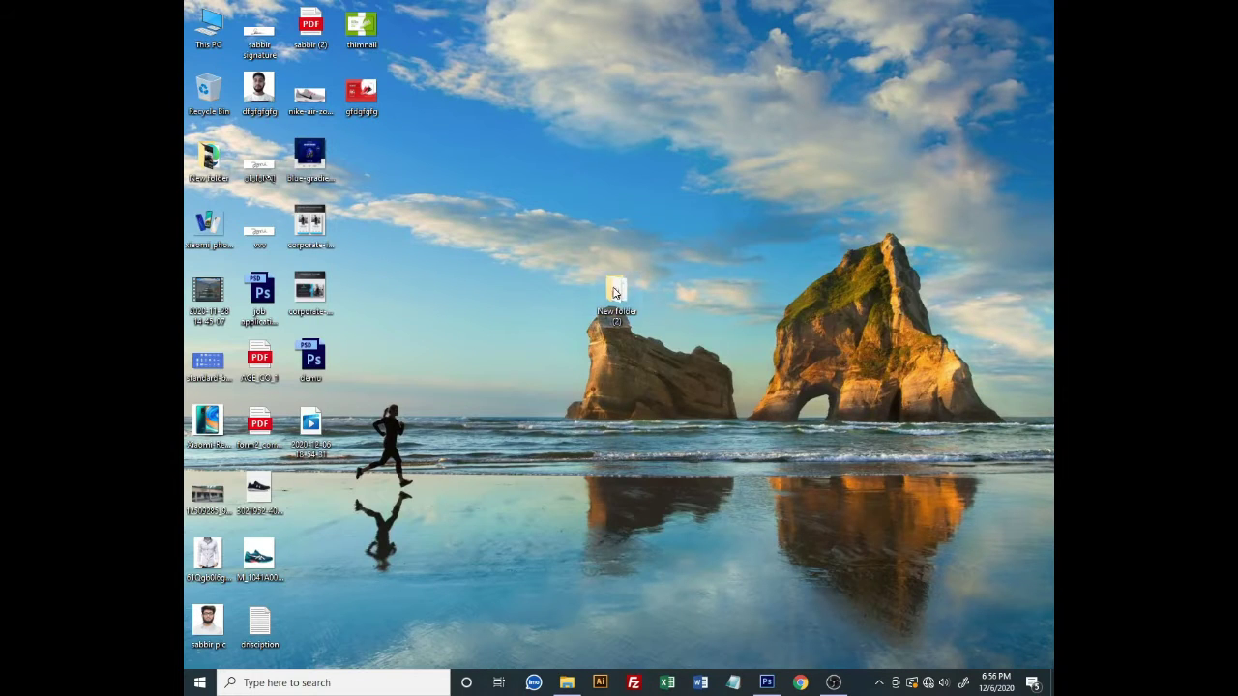
Open the shoe image in Photoshop, position the cut-out shoe, and close demo.psd
{"action": "double_click", "coordinate": [613, 293]}
{"action": "mouse_move", "coordinate": [397, 215]}
{"action": "left_mouse_down"}
{"action": "mouse_move", "coordinate": [844, 43]}
{"action": "mouse_move", "coordinate": [740, 129]}
{"action": "left_mouse_up"}
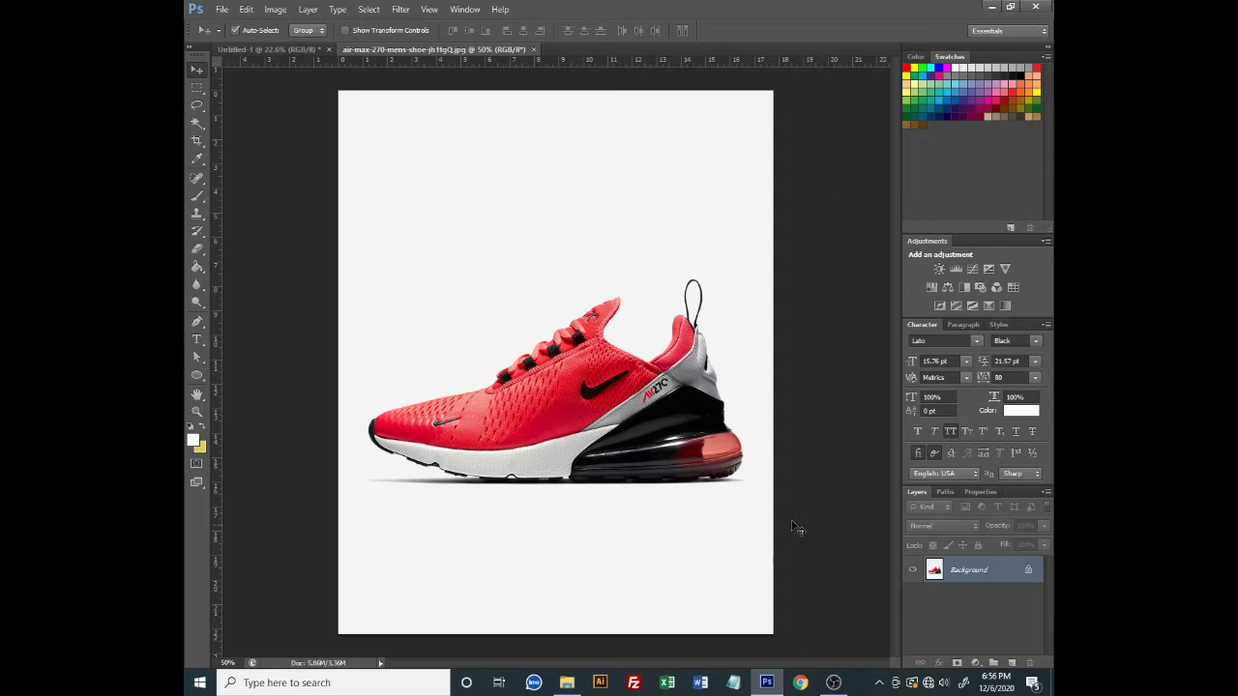
{"action": "mouse_move", "coordinate": [575, 447]}
{"action": "left_mouse_down"}
{"action": "mouse_move", "coordinate": [530, 390]}
{"action": "mouse_move", "coordinate": [524, 237]}
{"action": "left_mouse_up"}
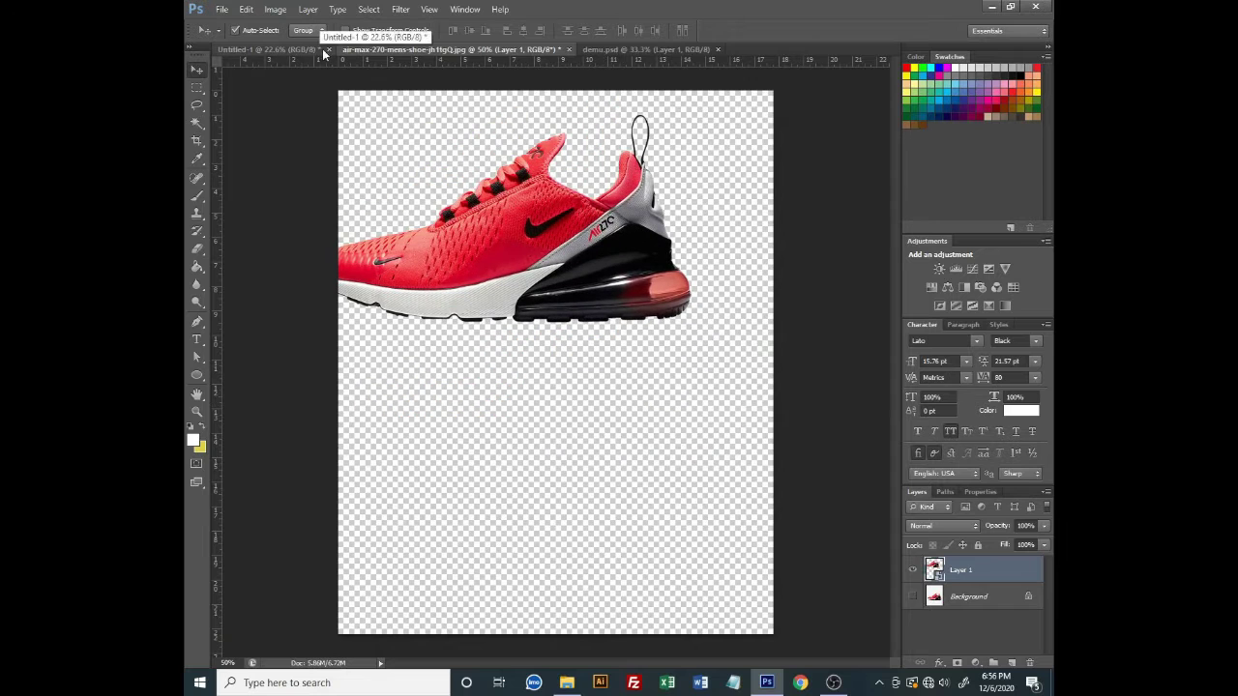
{"action": "left_click", "coordinate": [717, 49]}
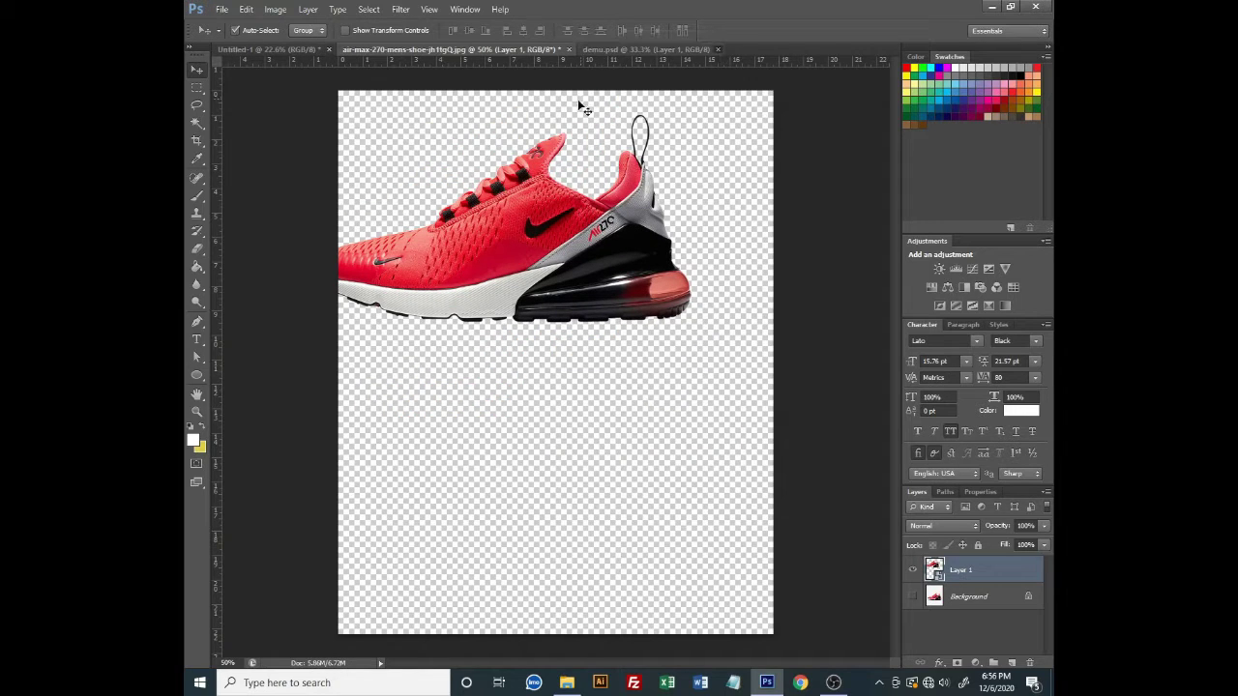
Bring the cut-out shoe into Untitled-1, convert it to a smart object, and nudge it right and up
{"action": "left_click_drag", "start_coordinate": [533, 223], "coordinate": [578, 351]}
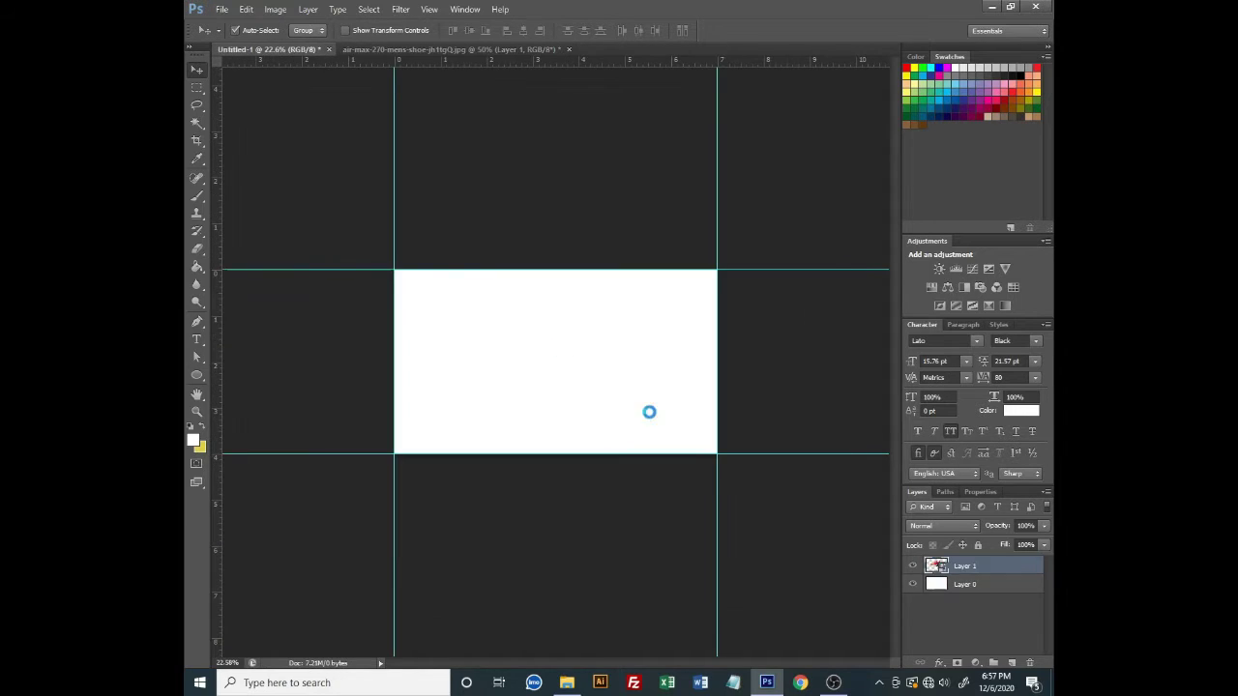
{"action": "right_click", "coordinate": [1020, 573]}
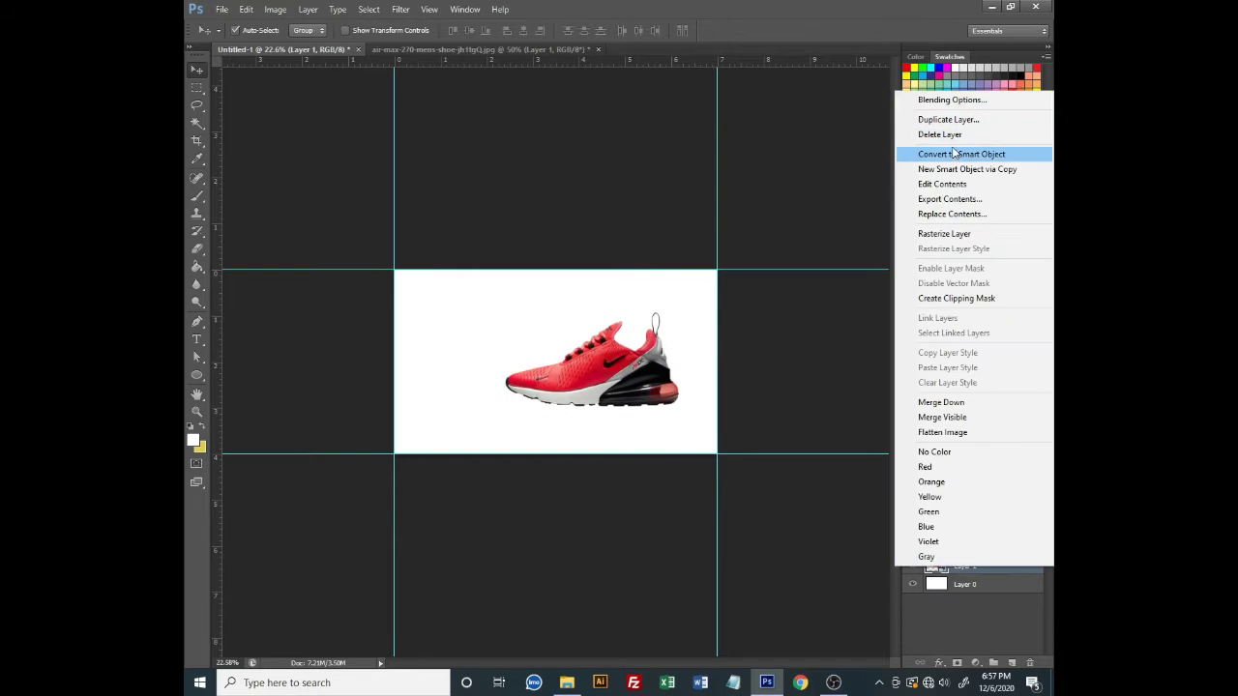
{"action": "left_click", "coordinate": [958, 155]}
{"action": "key", "text": "shift+Right"}
{"action": "key", "text": "shift+Right"}
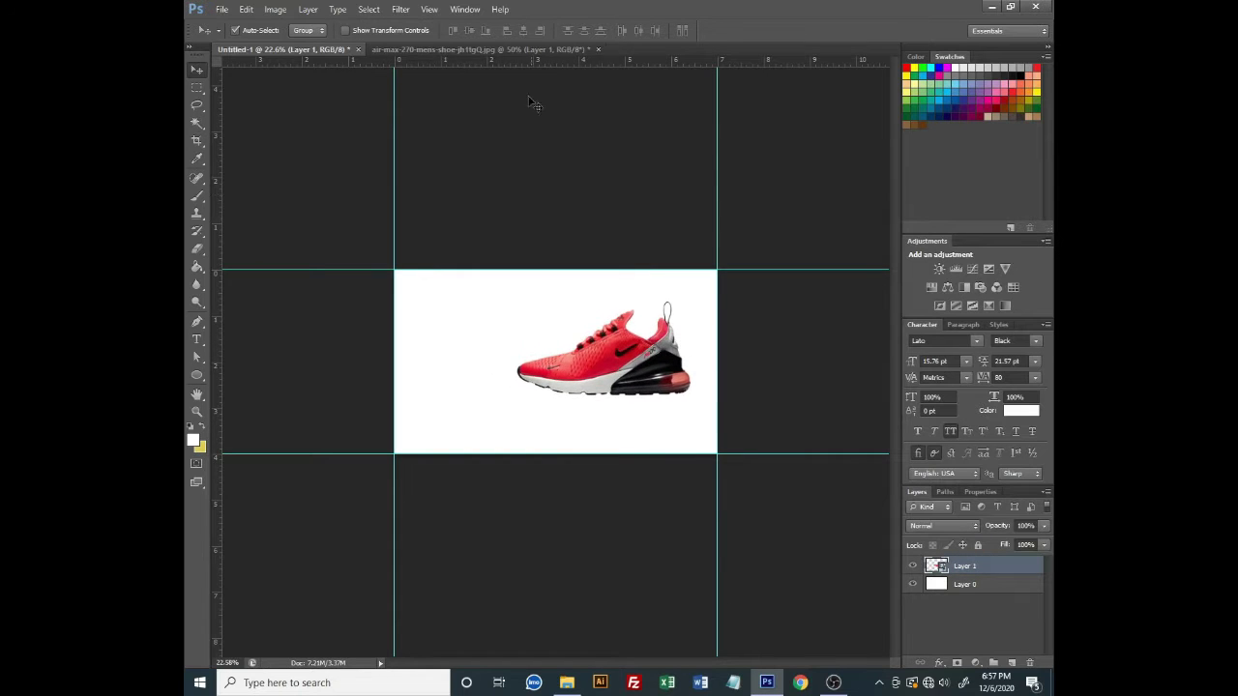
{"action": "key", "text": "shift+Up"}
{"action": "key", "text": "shift+Up"}
Close the shoe photo without saving and minimize Photoshop
{"action": "left_click", "coordinate": [563, 50]}
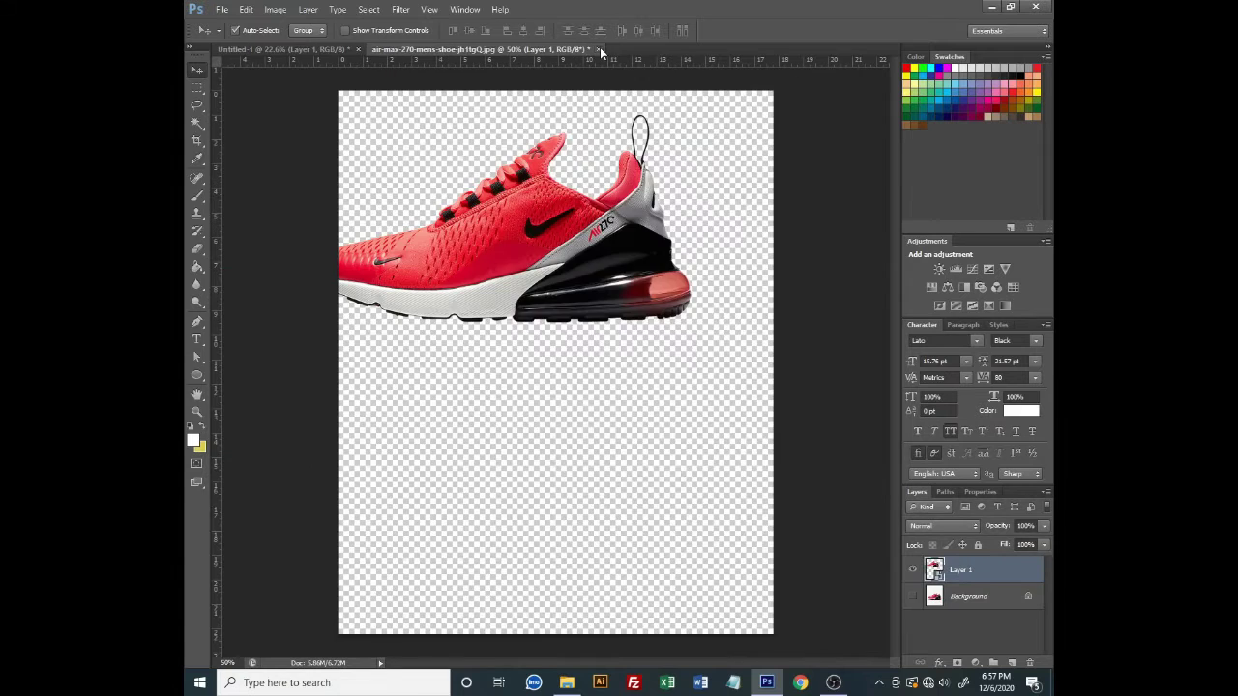
{"action": "left_click", "coordinate": [599, 48]}
{"action": "left_click", "coordinate": [619, 258]}
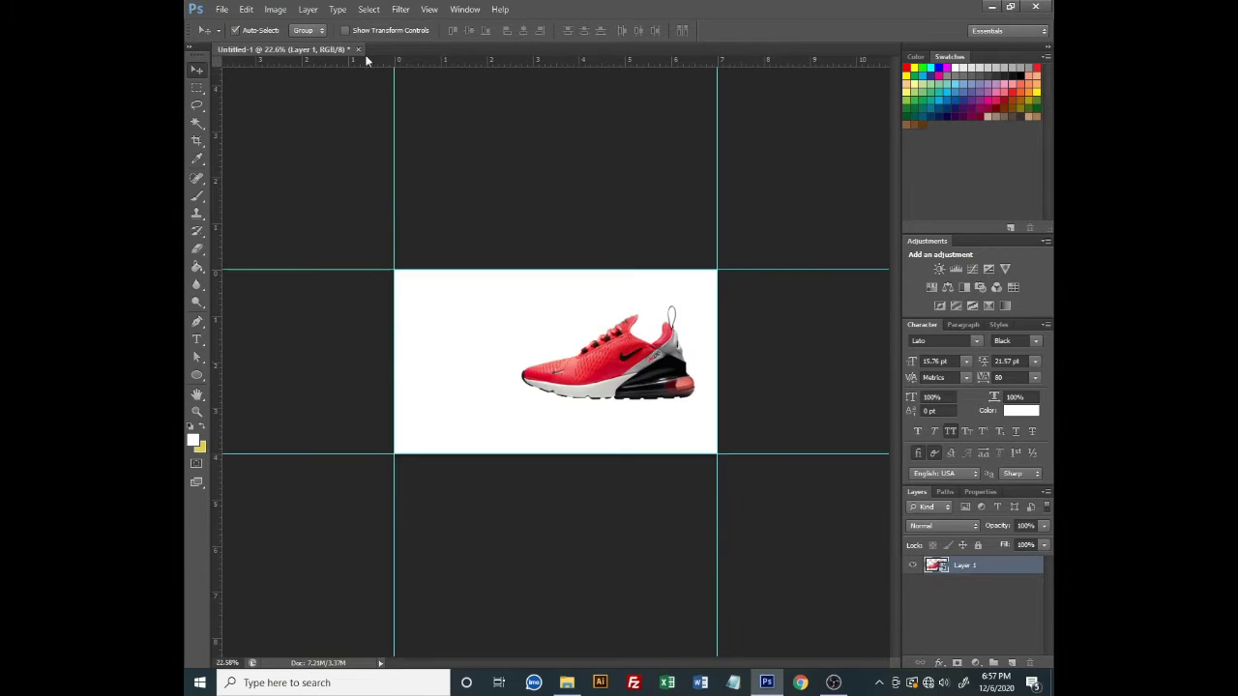
{"action": "left_click", "coordinate": [987, 8]}
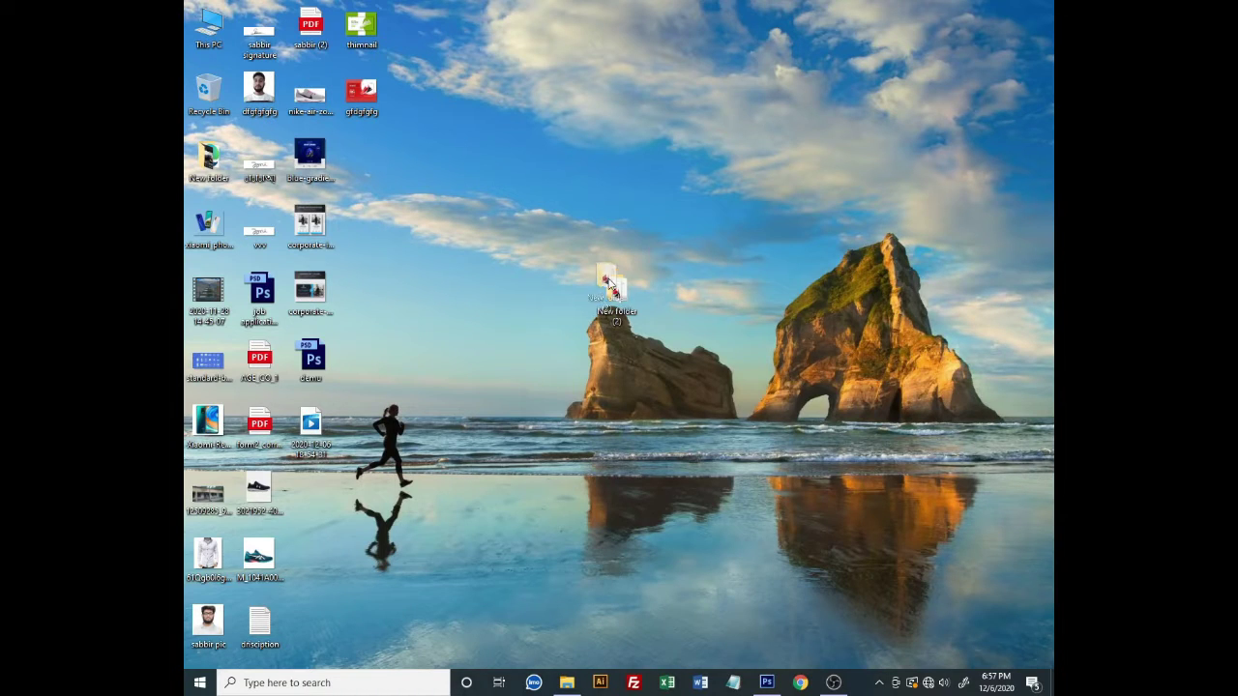
Open the ad copy notes and add a black FIRST NIKE text line at the canvas top-left
{"action": "double_click", "coordinate": [609, 283]}
{"action": "double_click", "coordinate": [458, 208]}
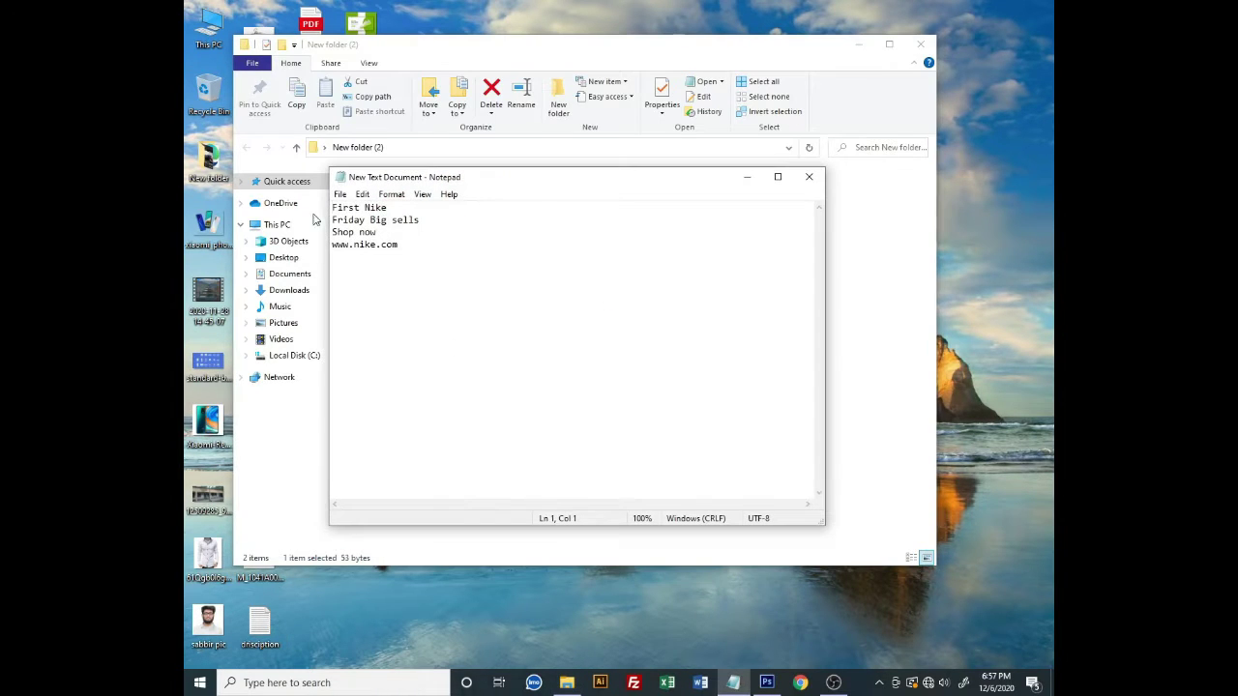
{"action": "left_click", "coordinate": [766, 683]}
{"action": "left_click", "coordinate": [196, 340]}
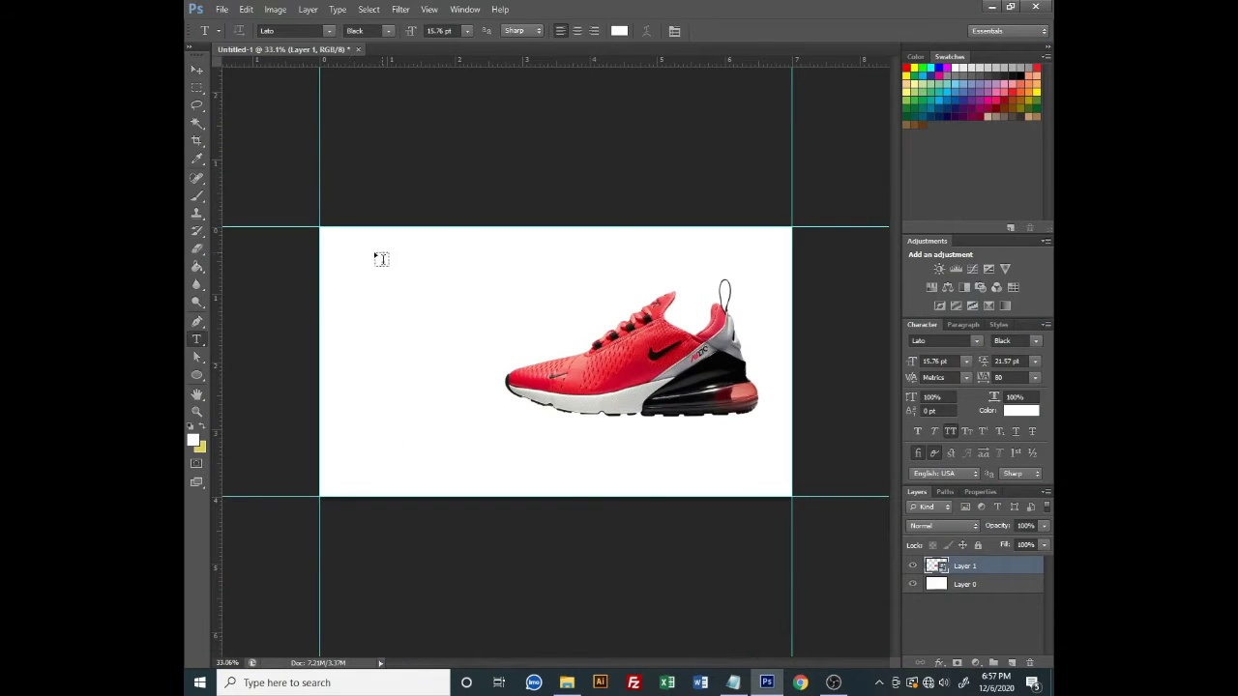
{"action": "left_click", "coordinate": [349, 256]}
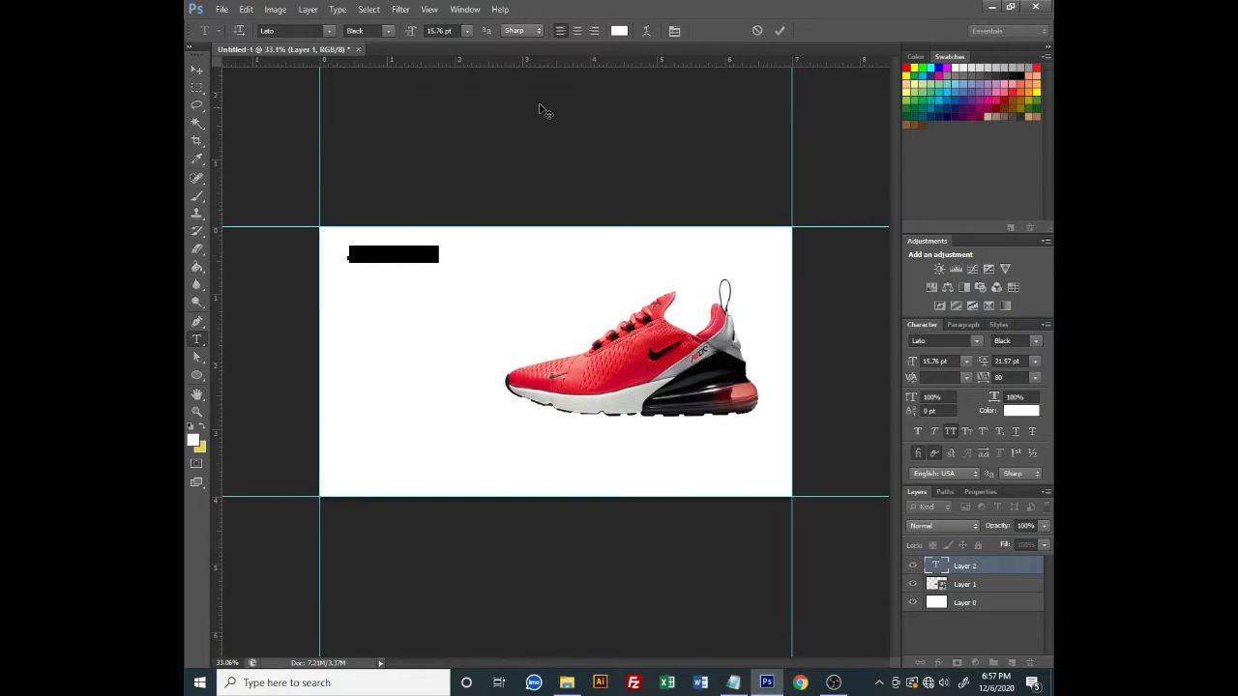
{"action": "left_click", "coordinate": [619, 30]}
{"action": "left_click", "coordinate": [608, 668]}
{"action": "left_click", "coordinate": [926, 483]}
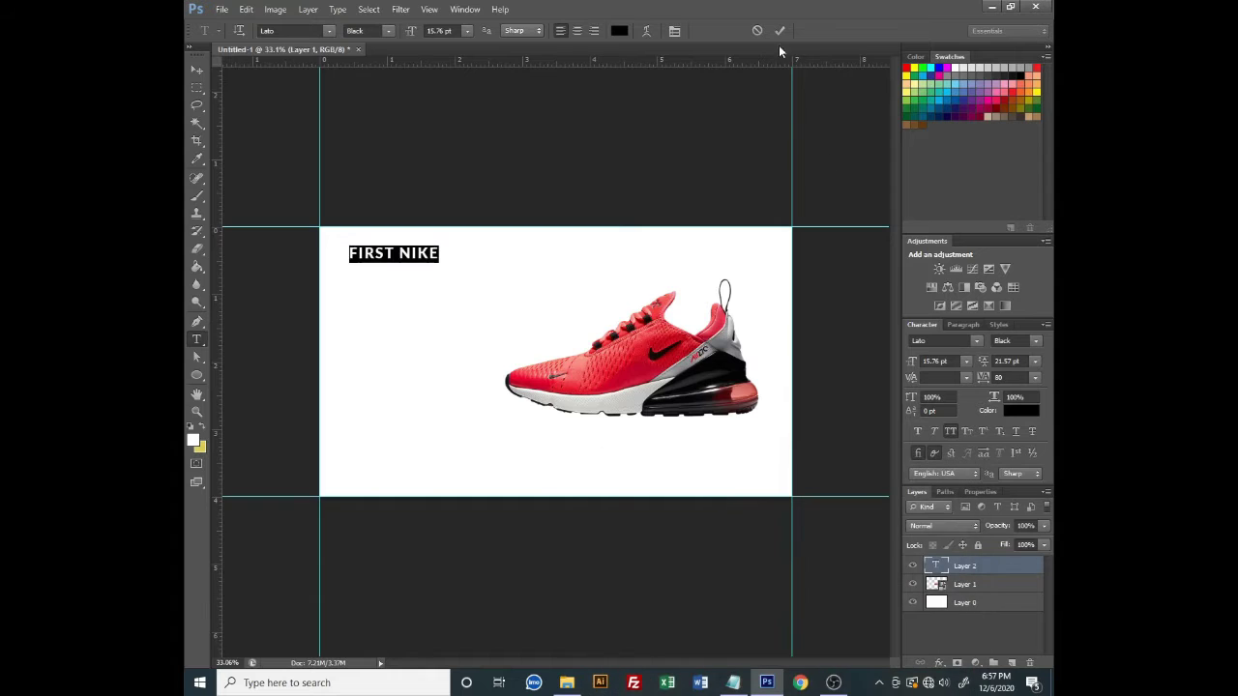
{"action": "left_click", "coordinate": [779, 30]}
Set FIRST NIKE's letter spacing to 0 and move it slightly down
{"action": "key", "text": "v"}
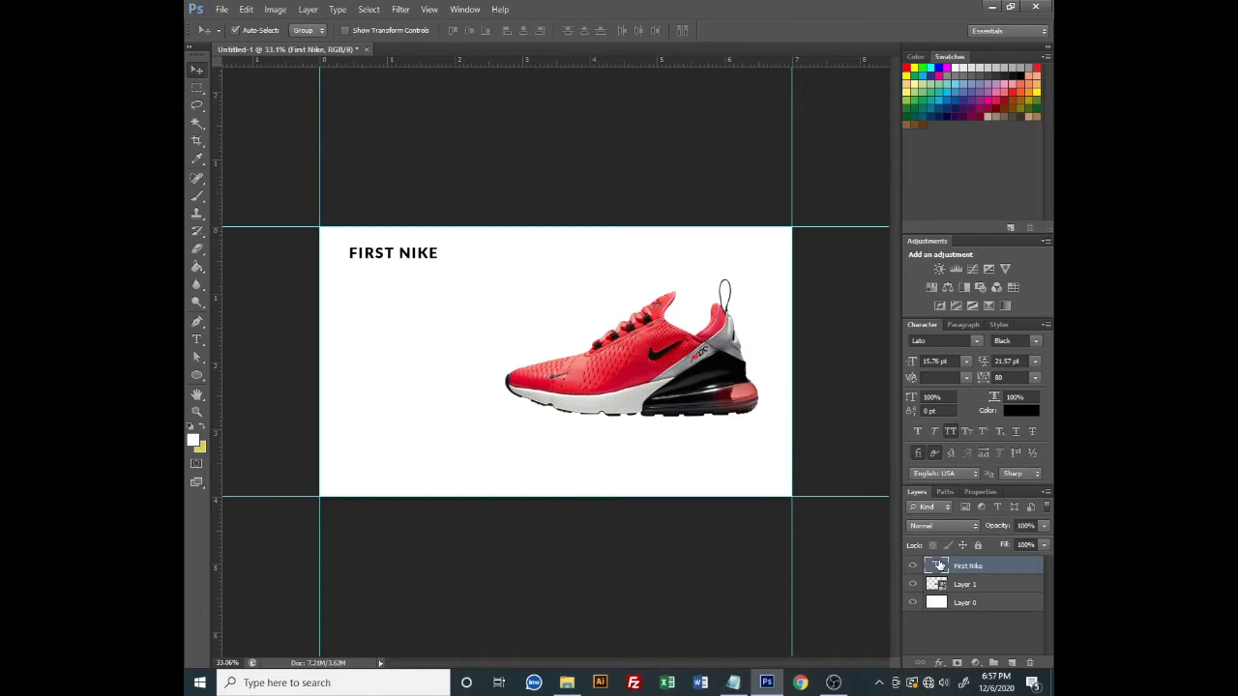
{"action": "double_click", "coordinate": [938, 566]}
{"action": "left_click", "coordinate": [1006, 377]}
{"action": "type", "text": "0"}
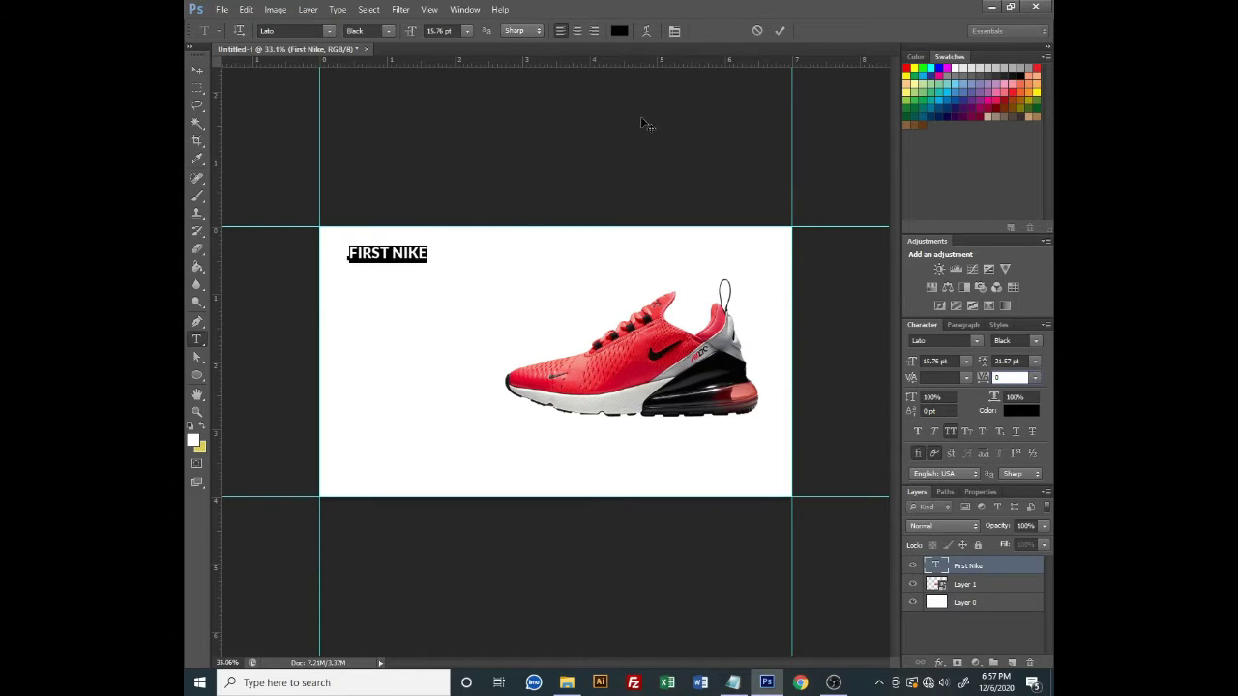
{"action": "left_click", "coordinate": [780, 30]}
{"action": "key", "text": "v"}
{"action": "left_click_drag", "start_coordinate": [387, 253], "coordinate": [390, 278]}
Duplicate FIRST NIKE just below it and change the copy's text to FRIDAY from the notes
{"action": "key", "text": "alt+Tab"}
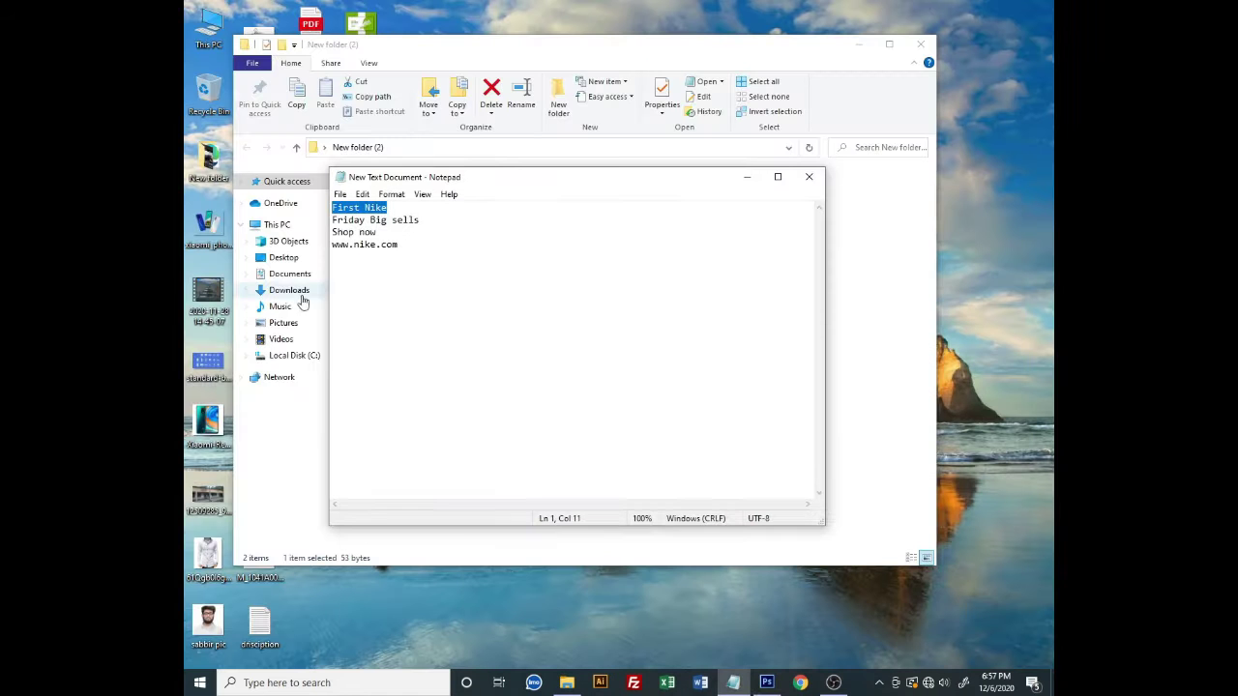
{"action": "double_click", "coordinate": [368, 221]}
{"action": "key", "text": "ctrl+c"}
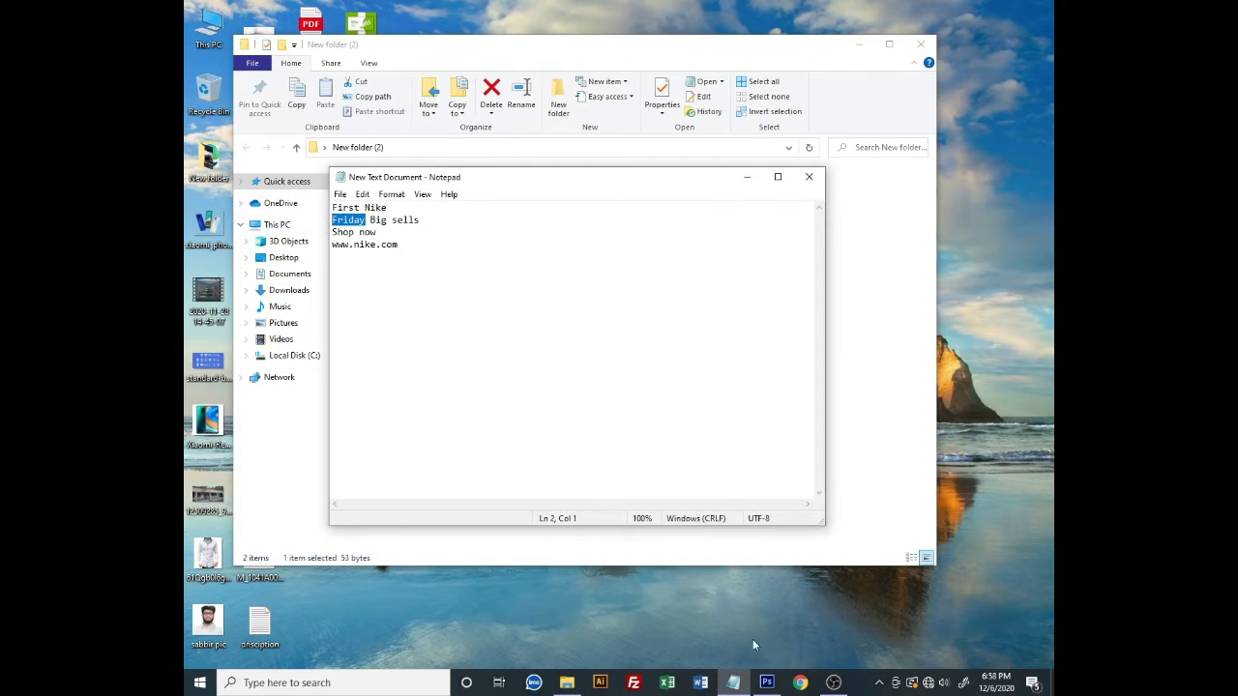
{"action": "key", "text": "alt+Tab"}
{"action": "left_click_drag", "start_coordinate": [382, 274], "coordinate": [377, 312]}
{"action": "double_click", "coordinate": [934, 566]}
{"action": "key", "text": "ctrl+v"}
{"action": "left_click", "coordinate": [779, 30]}
{"action": "key", "text": "v"}
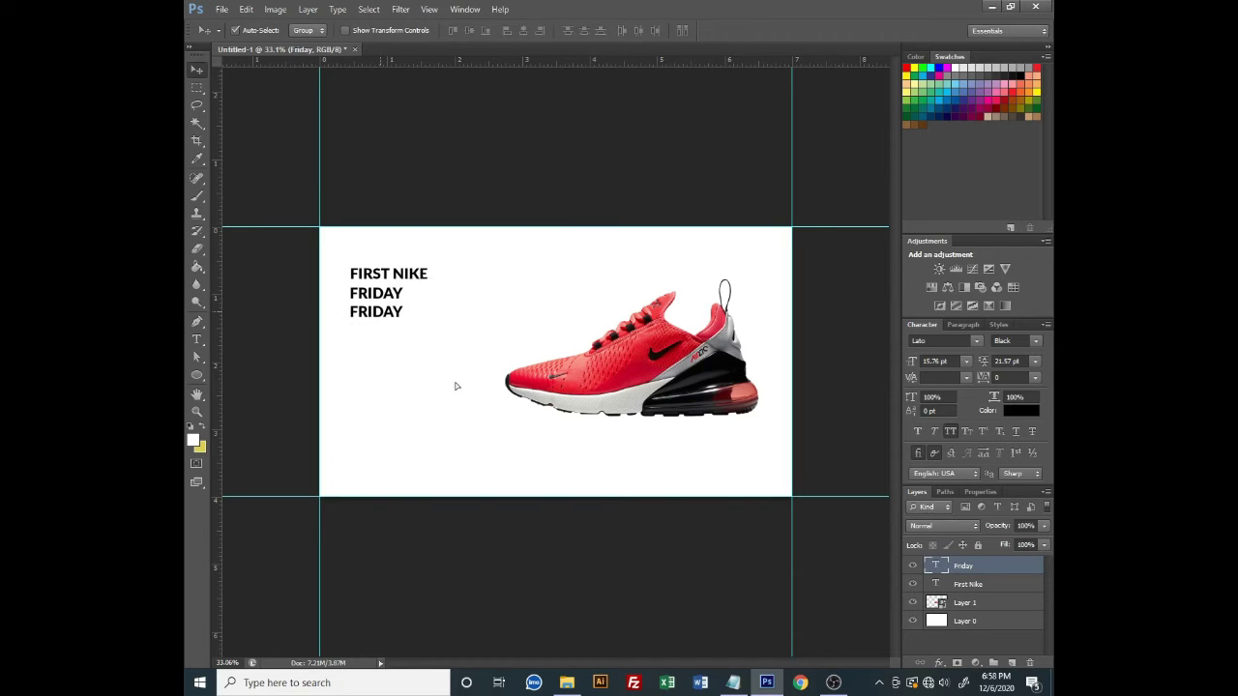
Make another copy reading SHOP NOW and move it near the banner's bottom left
{"action": "key", "text": "alt+Tab"}
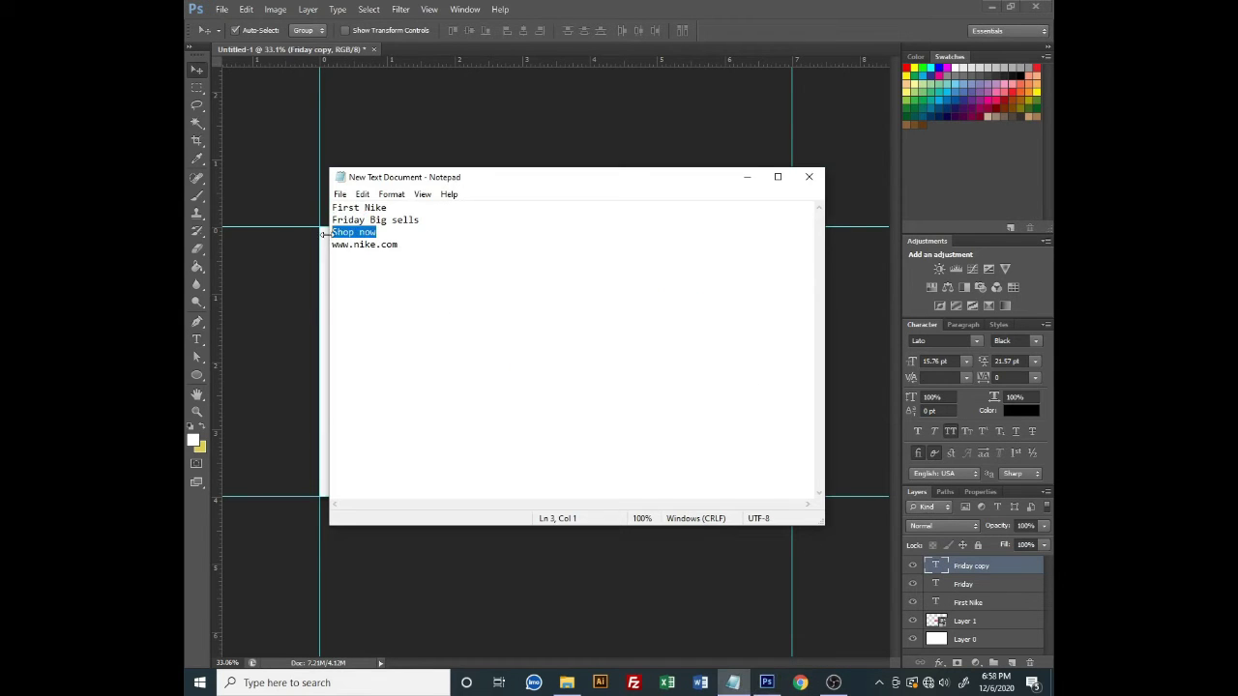
{"action": "key", "text": "alt+Tab"}
{"action": "double_click", "coordinate": [934, 565]}
{"action": "key", "text": "ctrl+v"}
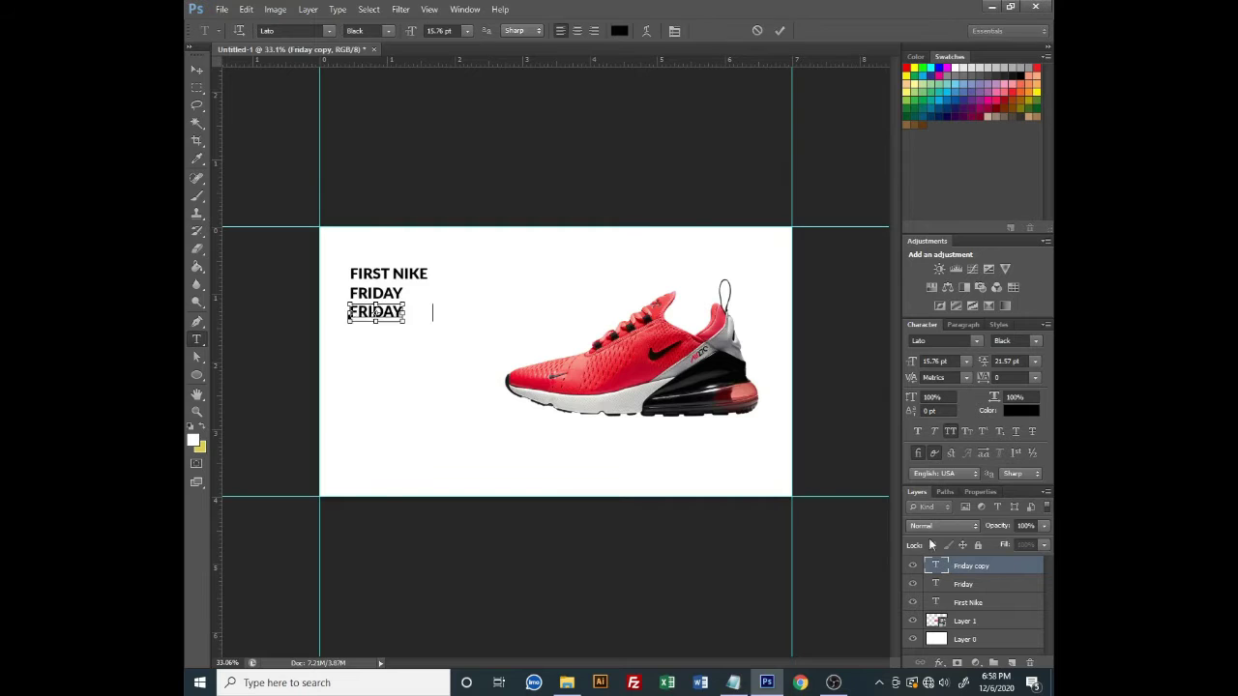
{"action": "type", "text": "Shop now"}
{"action": "left_click", "coordinate": [779, 30]}
{"action": "key", "text": "v"}
{"action": "left_click_drag", "start_coordinate": [406, 318], "coordinate": [406, 457]}
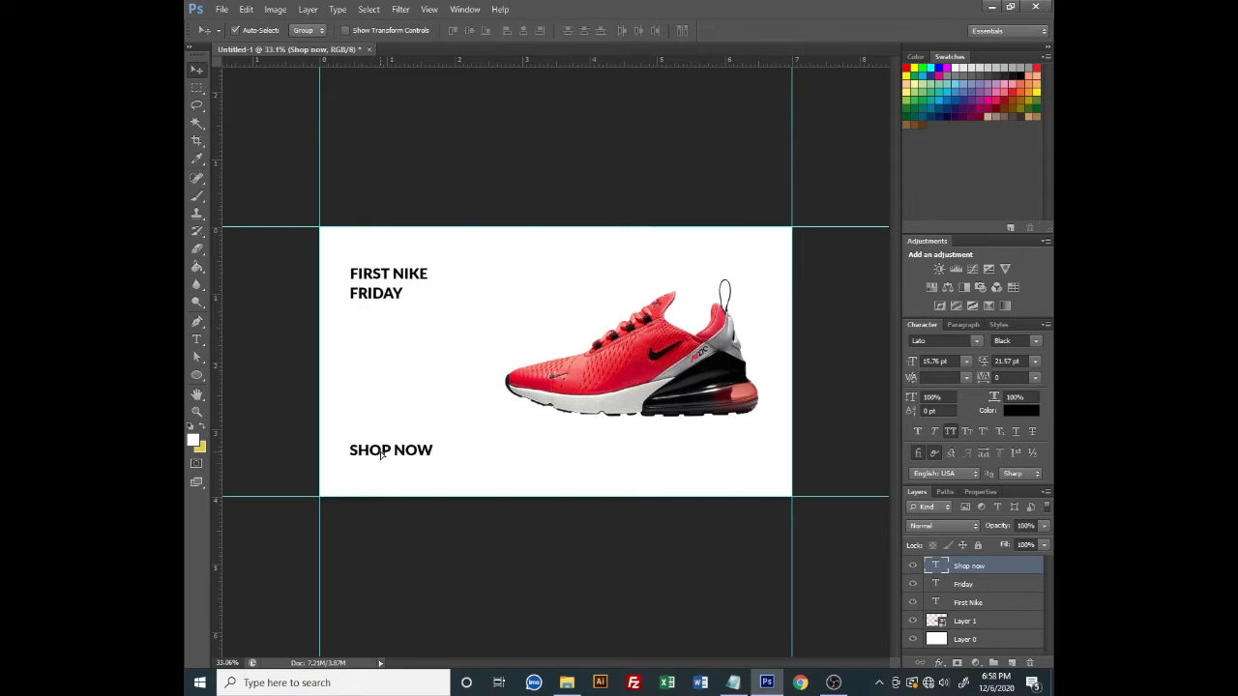
Add a BIG line beneath FRIDAY using the word copied from the notes
{"action": "left_click", "coordinate": [745, 682]}
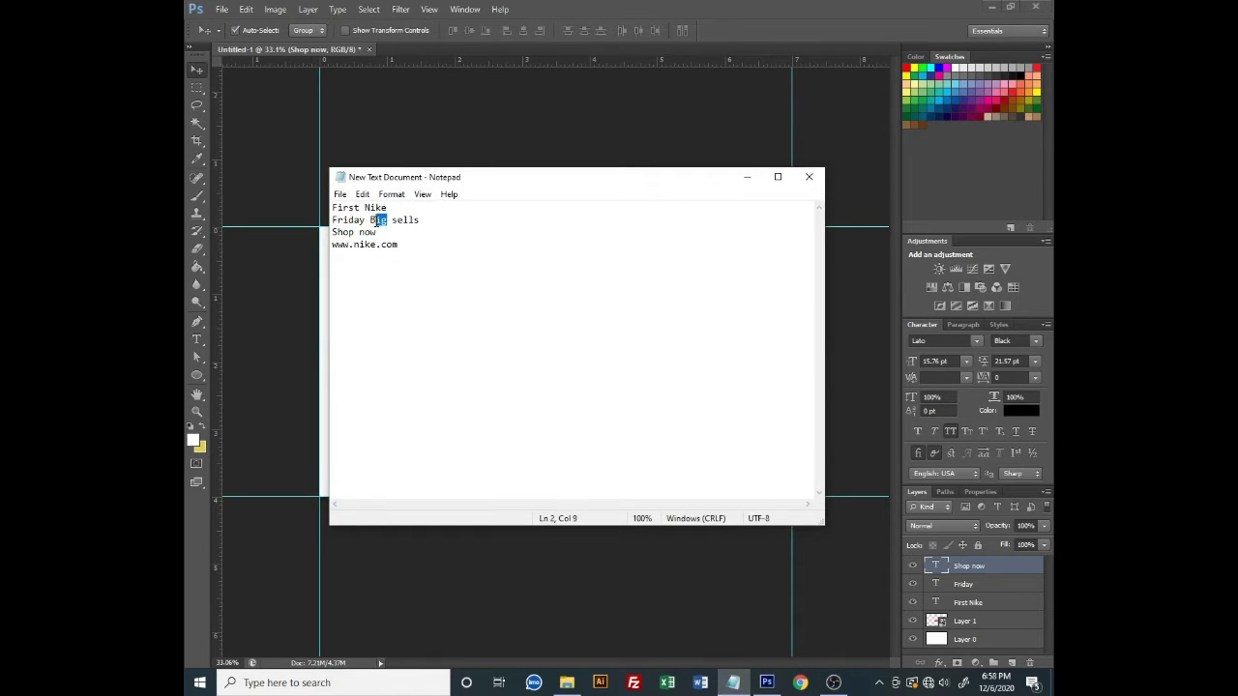
{"action": "key", "text": "ctrl+c"}
{"action": "key", "text": "alt+Tab"}
{"action": "left_click_drag", "start_coordinate": [378, 295], "coordinate": [378, 314]}
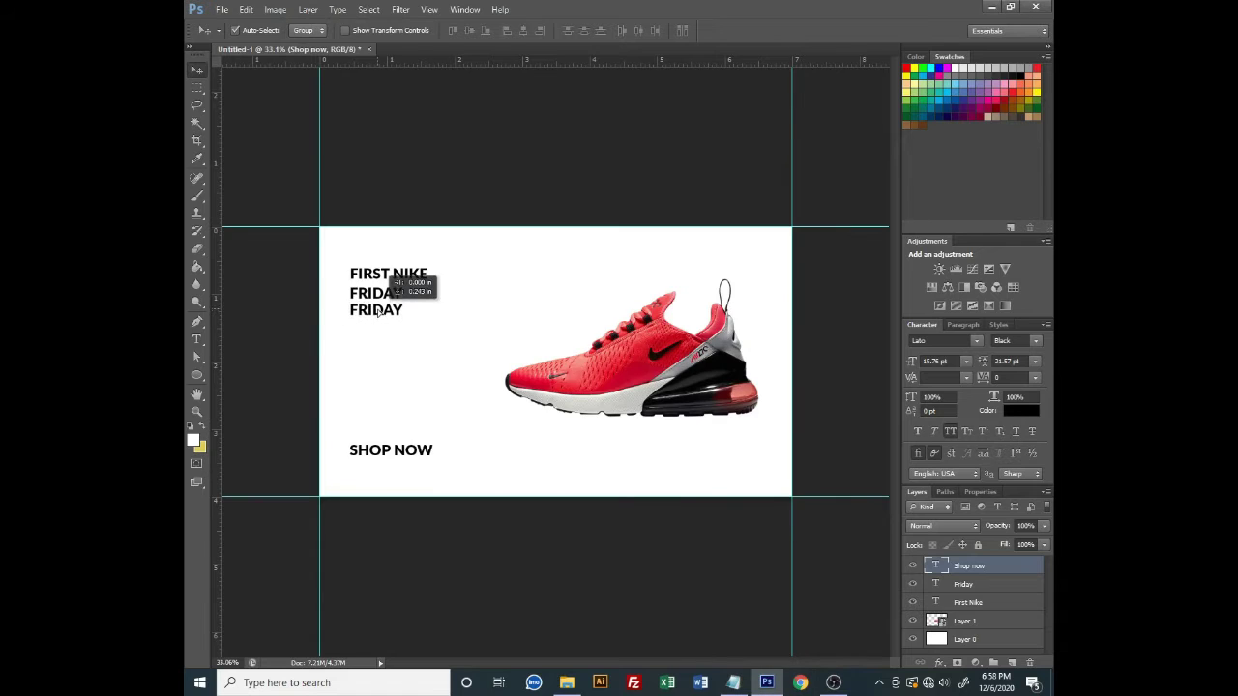
{"action": "double_click", "coordinate": [945, 585]}
{"action": "key", "text": "ctrl+v"}
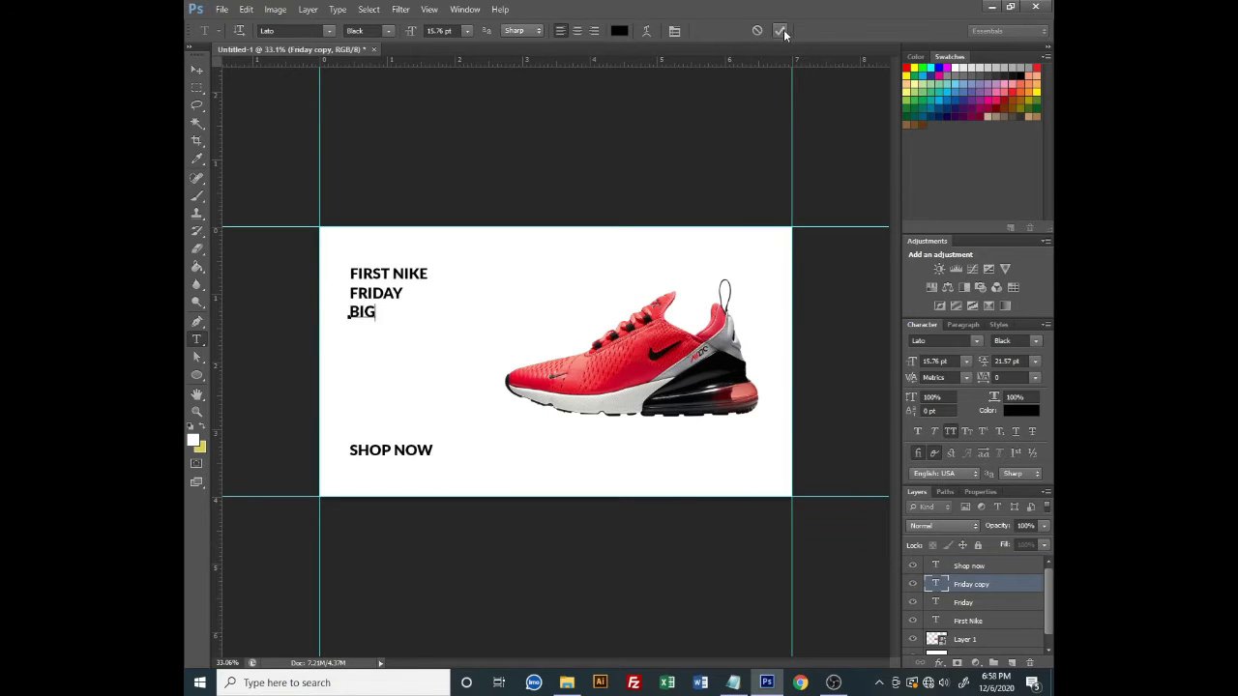
{"action": "left_click", "coordinate": [783, 32]}
Add a SELLS line beneath BIG using the word copied from the notes
{"action": "key", "text": "alt+Tab"}
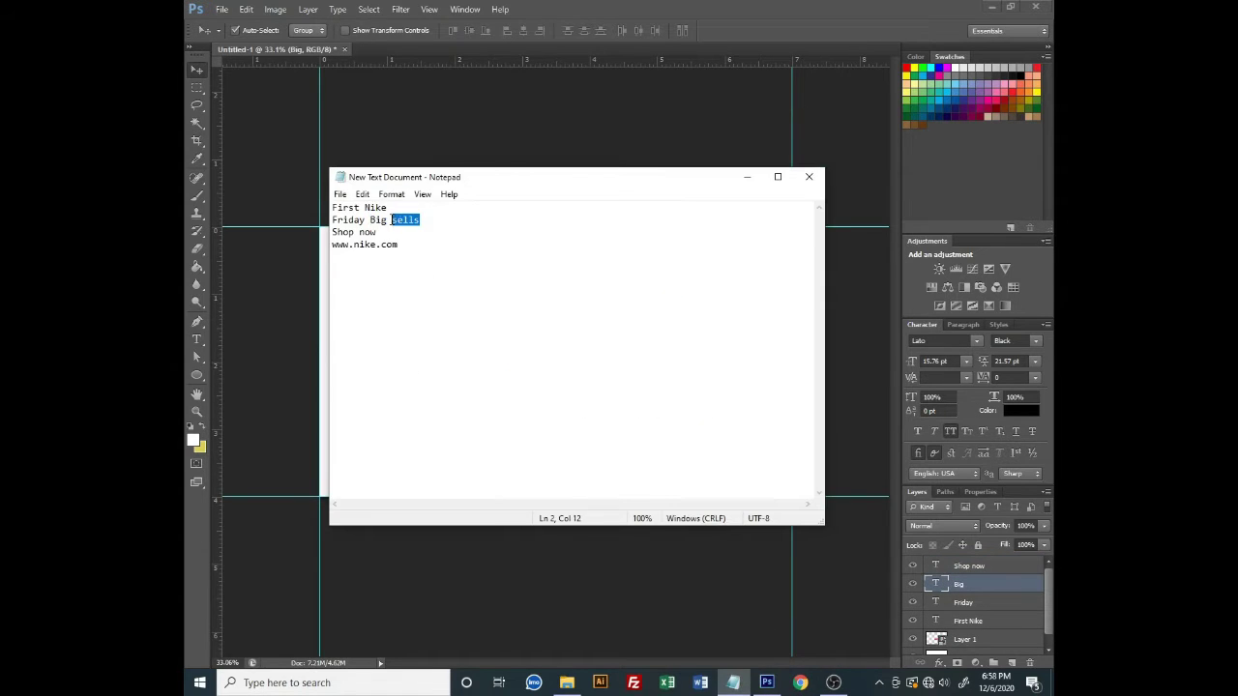
{"action": "key", "text": "ctrl+c"}
{"action": "key", "text": "alt+Tab"}
{"action": "left_click_drag", "start_coordinate": [393, 320], "coordinate": [393, 339]}
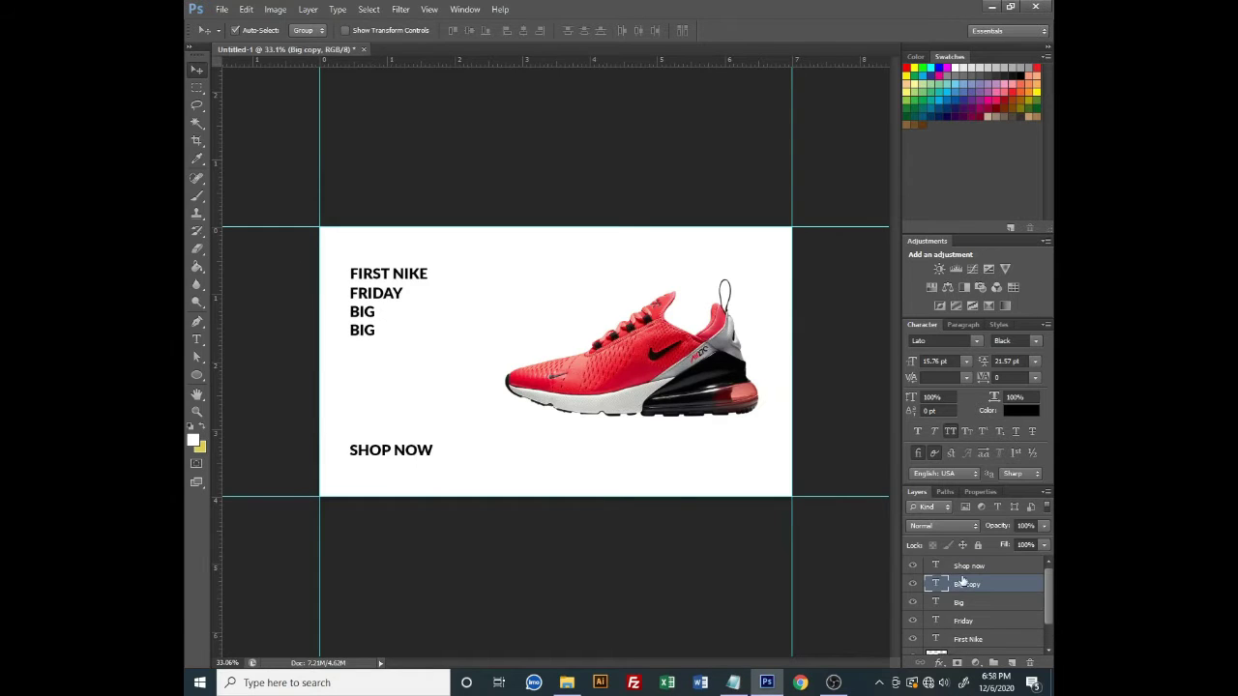
{"action": "double_click", "coordinate": [936, 584]}
{"action": "left_click", "coordinate": [779, 30]}
{"action": "left_click", "coordinate": [745, 685]}
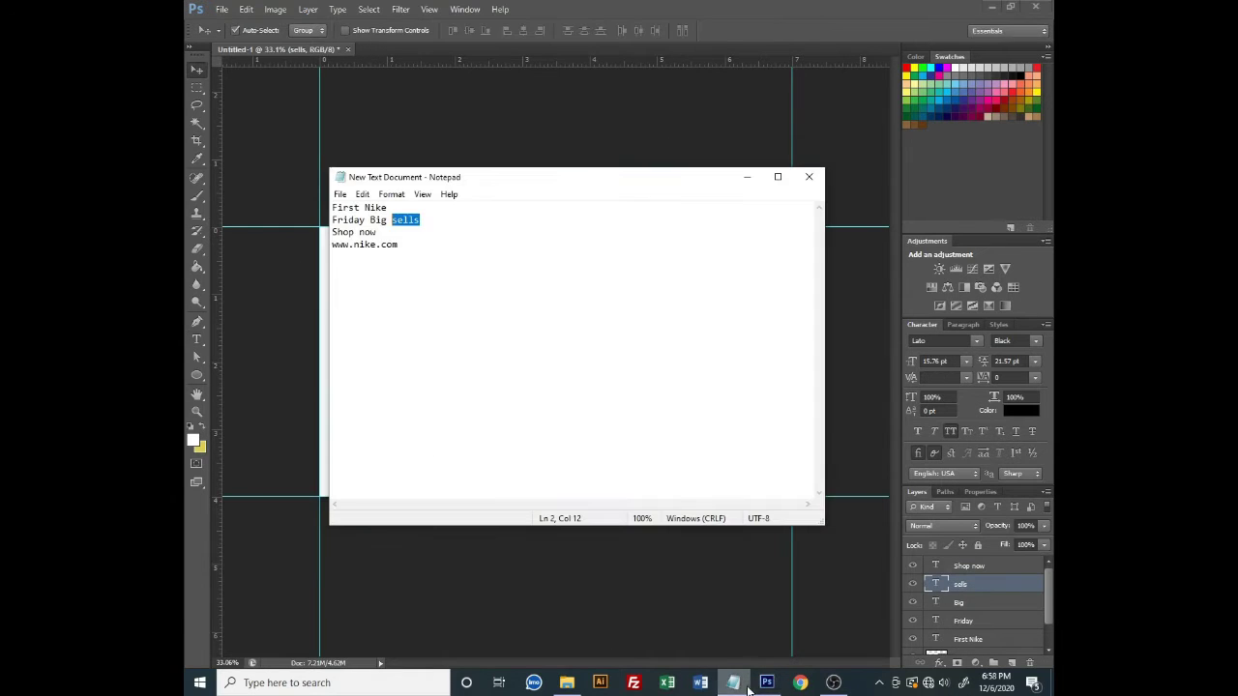
{"action": "left_click", "coordinate": [747, 177]}
{"action": "left_click_drag", "start_coordinate": [391, 450], "coordinate": [504, 449]}
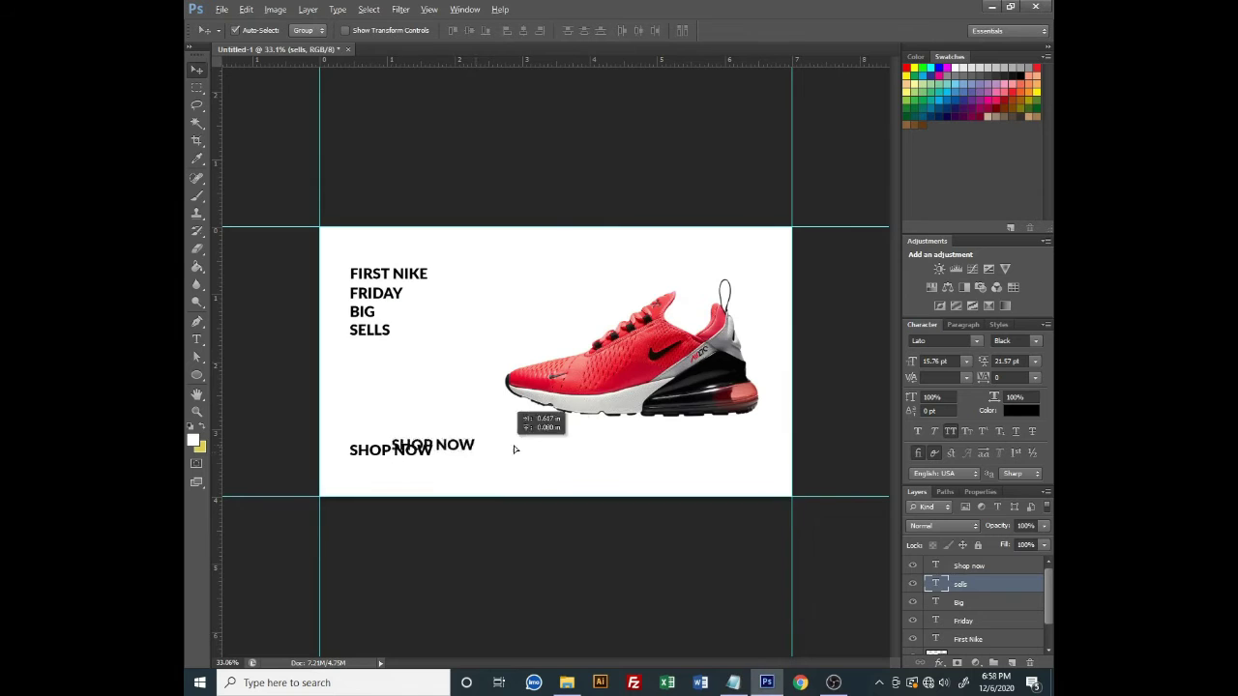
{"action": "double_click", "coordinate": [936, 566]}
{"action": "key", "text": "ctrl+v"}
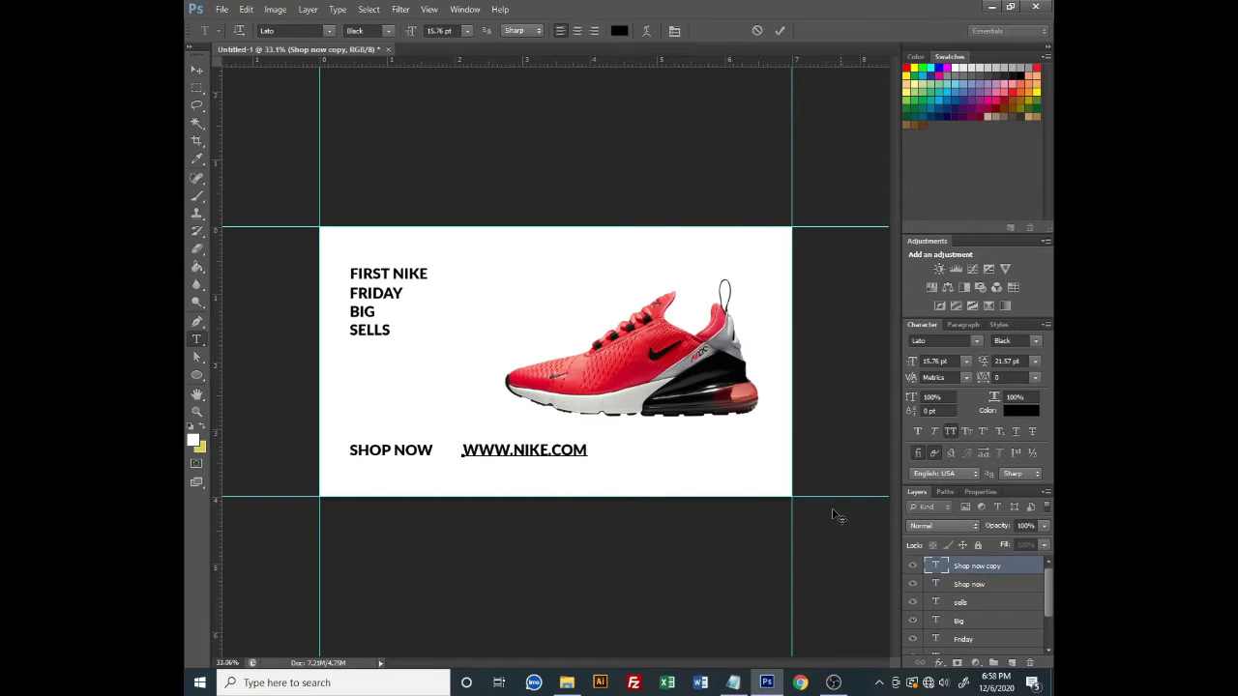
{"action": "left_click", "coordinate": [777, 30]}
Shift the shoe image up and left, then select the white background layer
{"action": "key", "text": "v"}
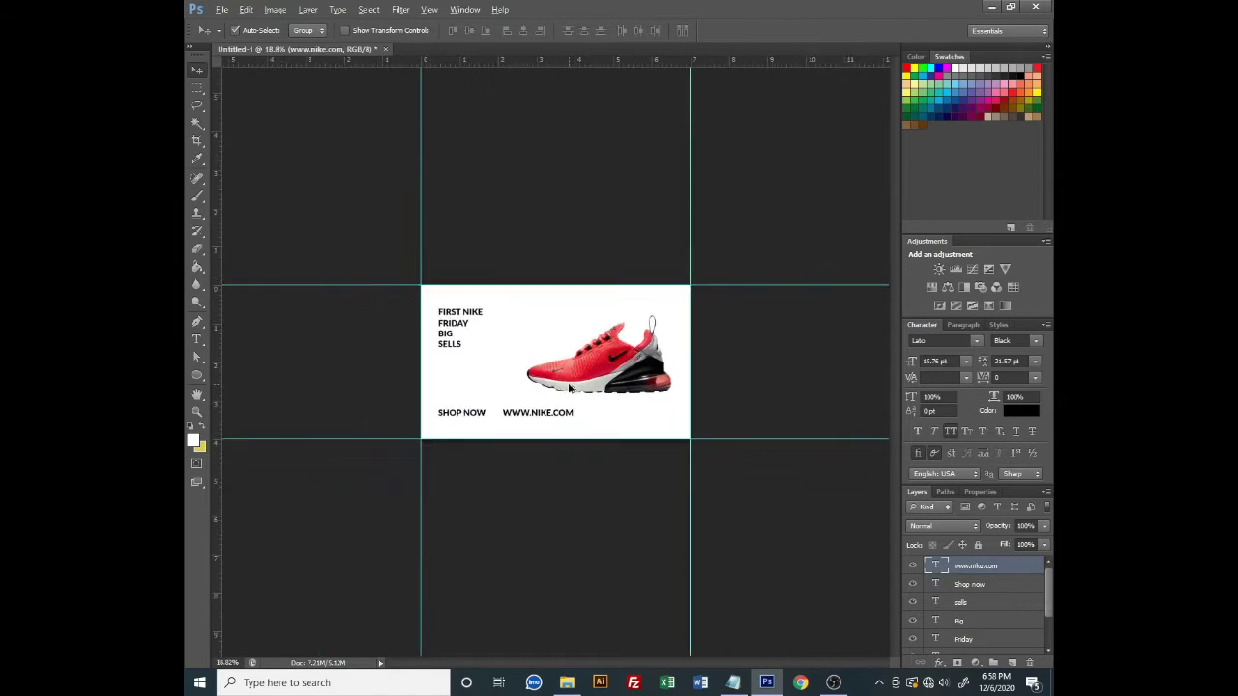
{"action": "left_click_drag", "start_coordinate": [624, 360], "coordinate": [594, 343]}
{"action": "scroll", "coordinate": [408, 326], "scroll_direction": "down", "scroll_amount": 2}
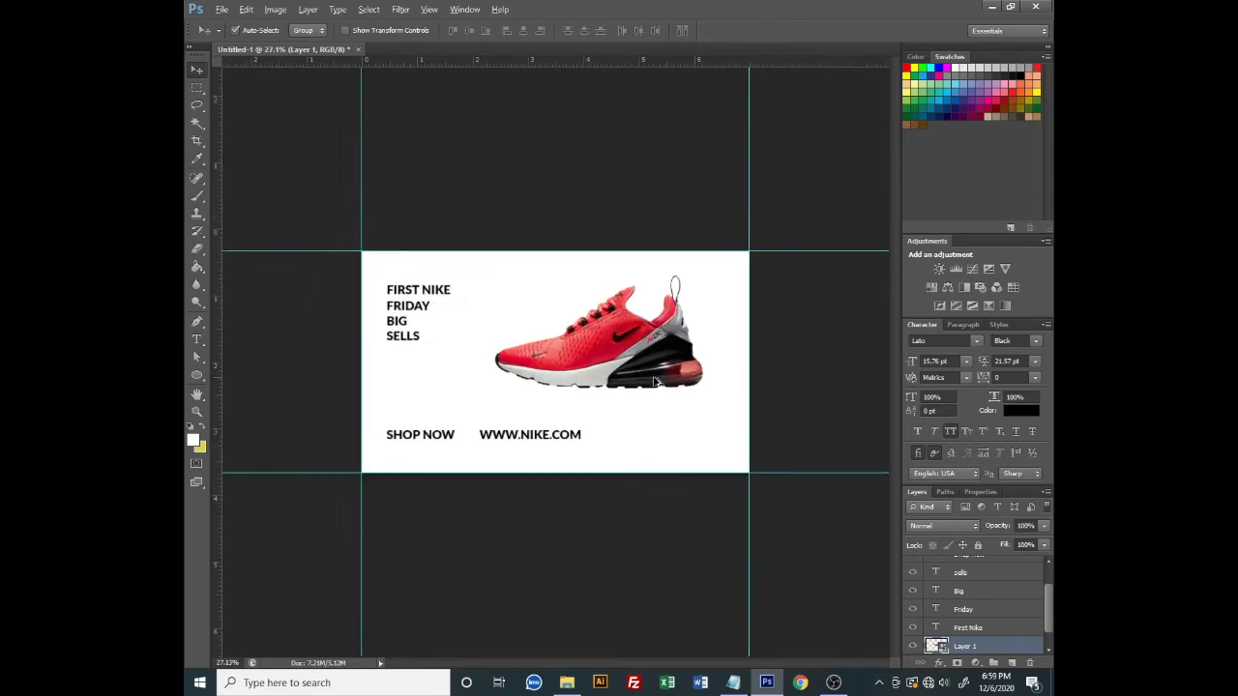
{"action": "scroll", "coordinate": [658, 406], "scroll_direction": "up", "scroll_amount": 1}
{"action": "left_click", "coordinate": [732, 458]}
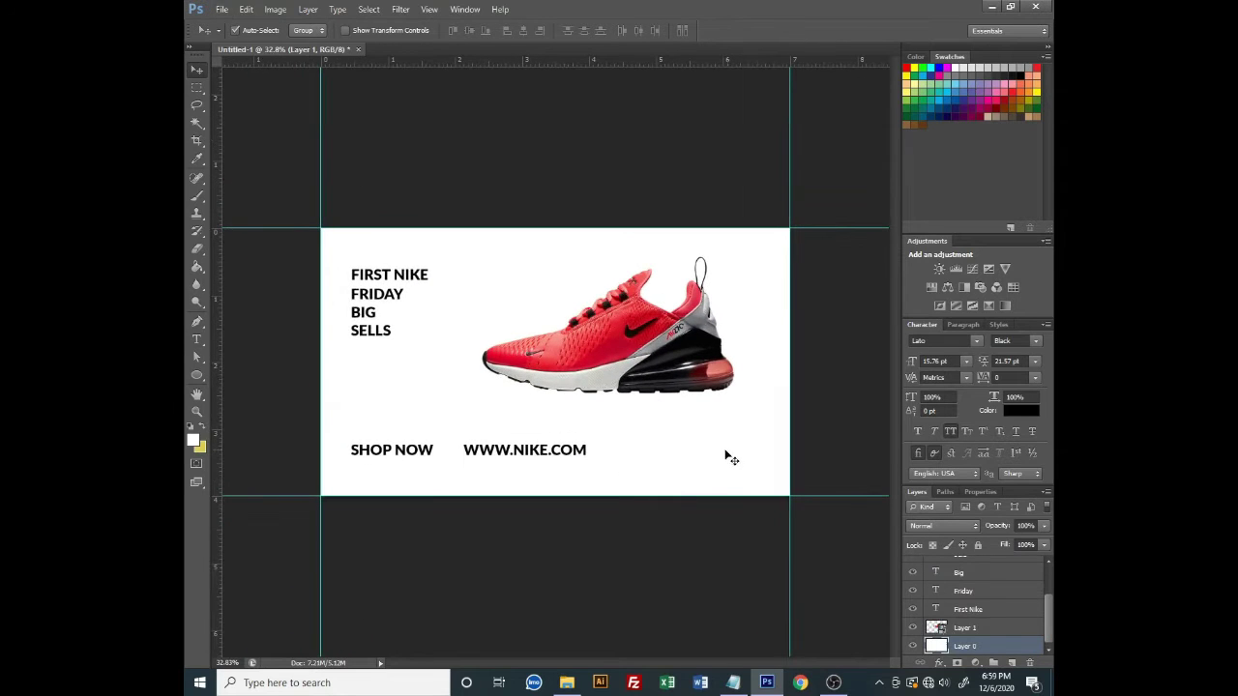
Add a Gradient Overlay to the background and set its left stop to red sampled from the shoe
{"action": "left_click", "coordinate": [938, 674]}
{"action": "left_click", "coordinate": [971, 611]}
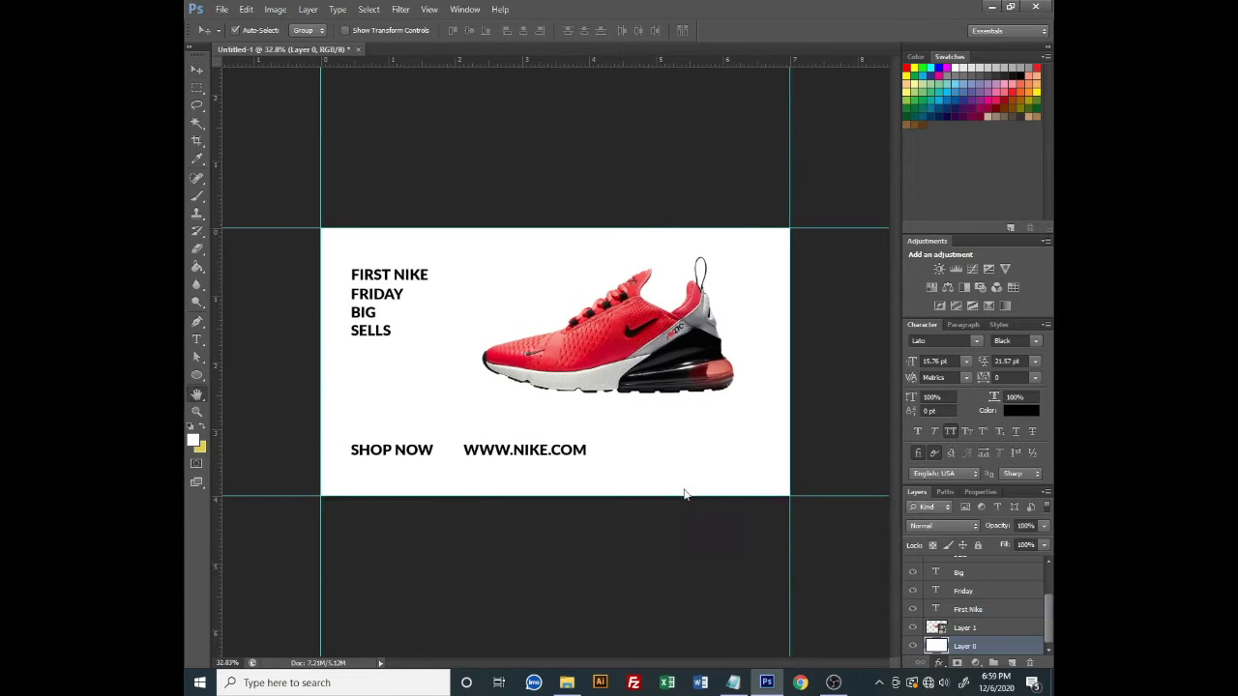
{"action": "left_click_drag", "start_coordinate": [737, 234], "coordinate": [998, 234]}
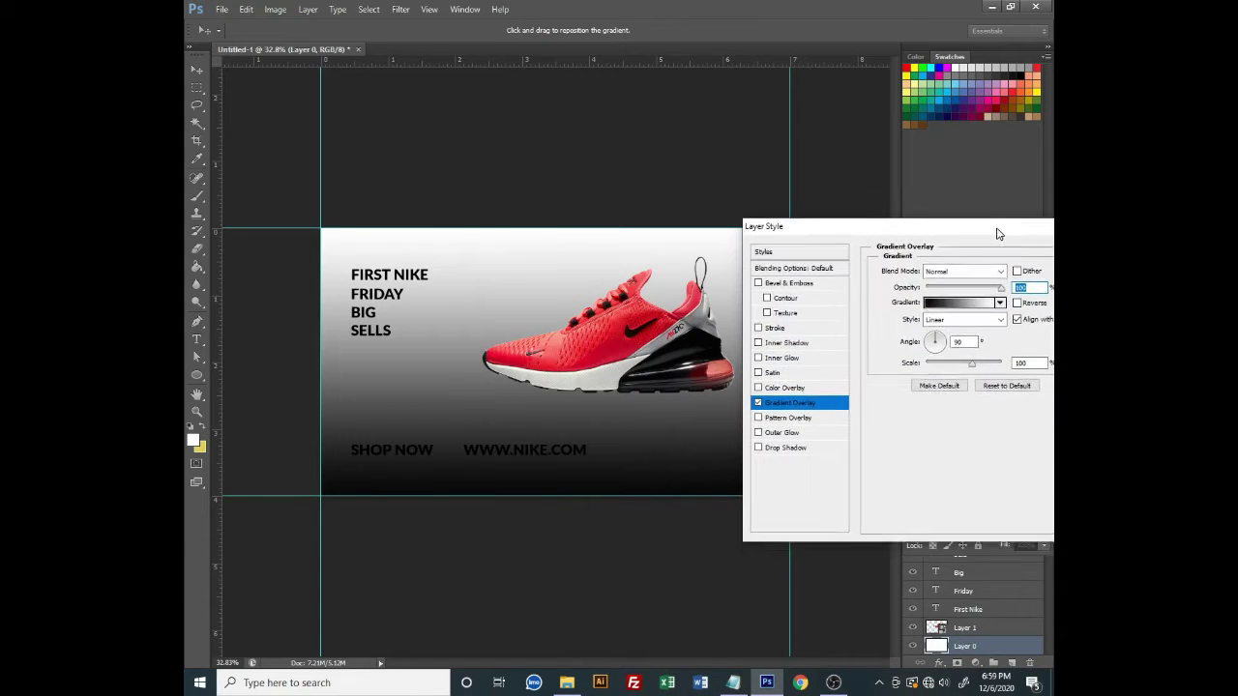
{"action": "left_click", "coordinate": [962, 303]}
{"action": "left_click_drag", "start_coordinate": [881, 229], "coordinate": [867, 232]}
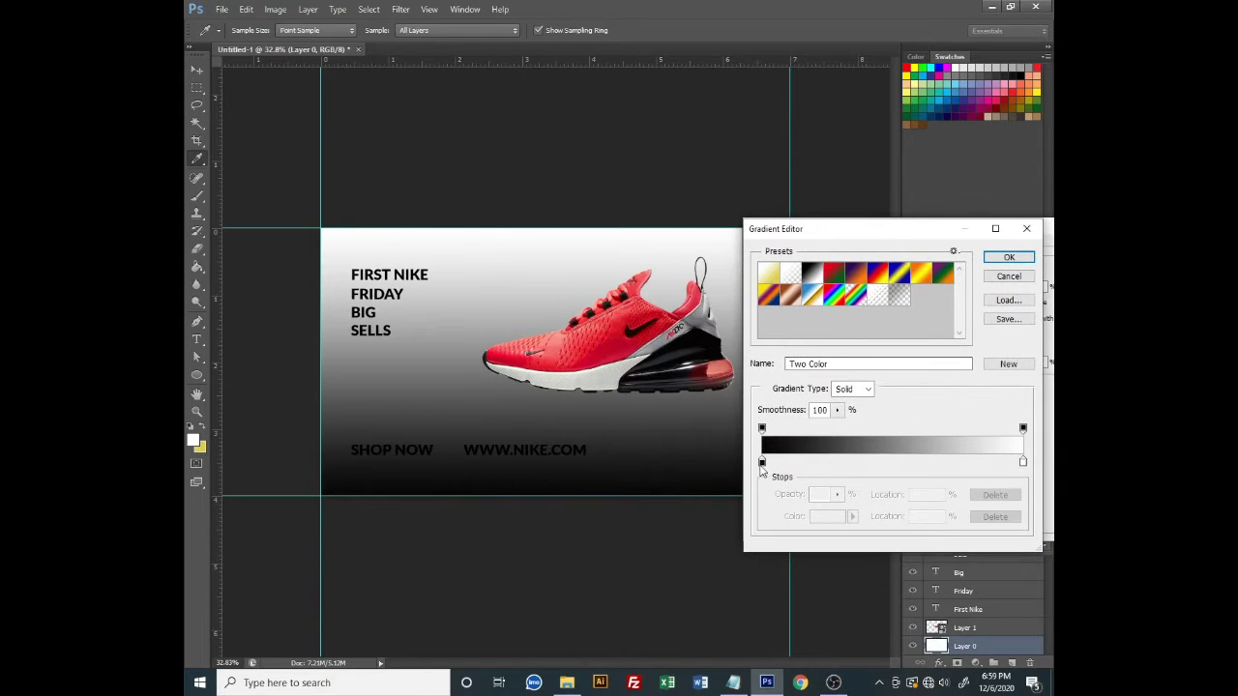
{"action": "double_click", "coordinate": [761, 463]}
{"action": "left_click", "coordinate": [512, 354]}
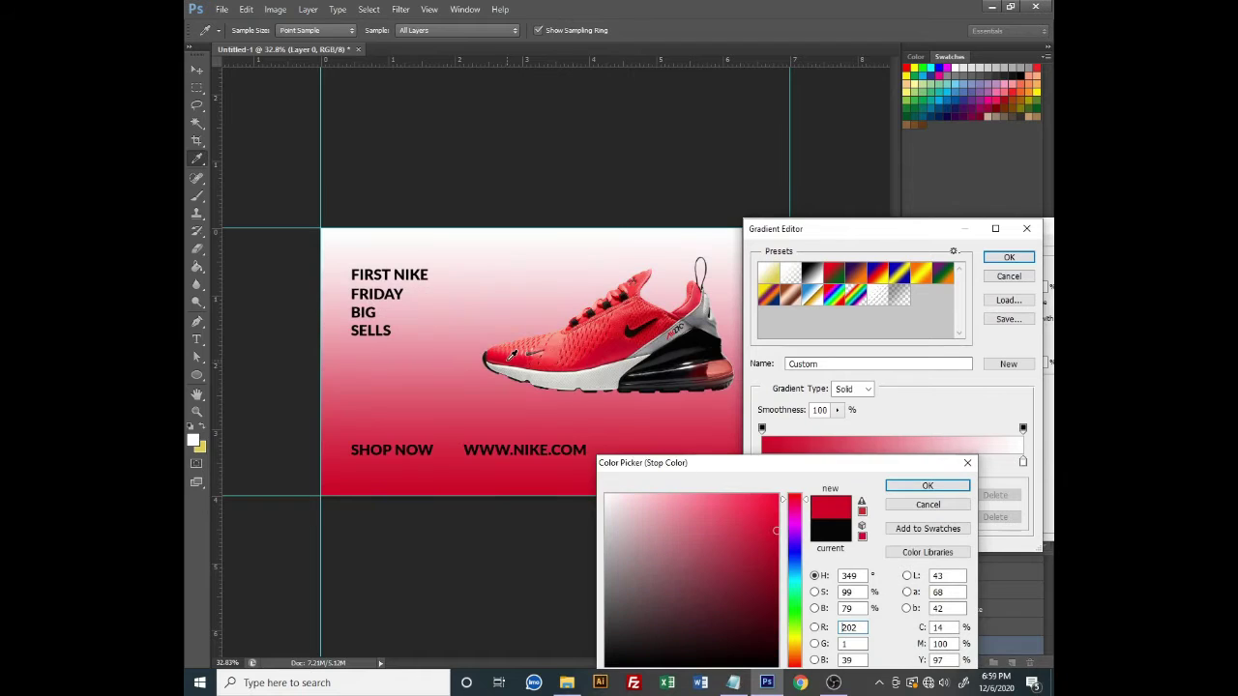
{"action": "left_click", "coordinate": [505, 358]}
{"action": "left_click", "coordinate": [927, 486]}
Set the gradient's right stop to a bright red sampled from the shoe
{"action": "double_click", "coordinate": [1022, 461]}
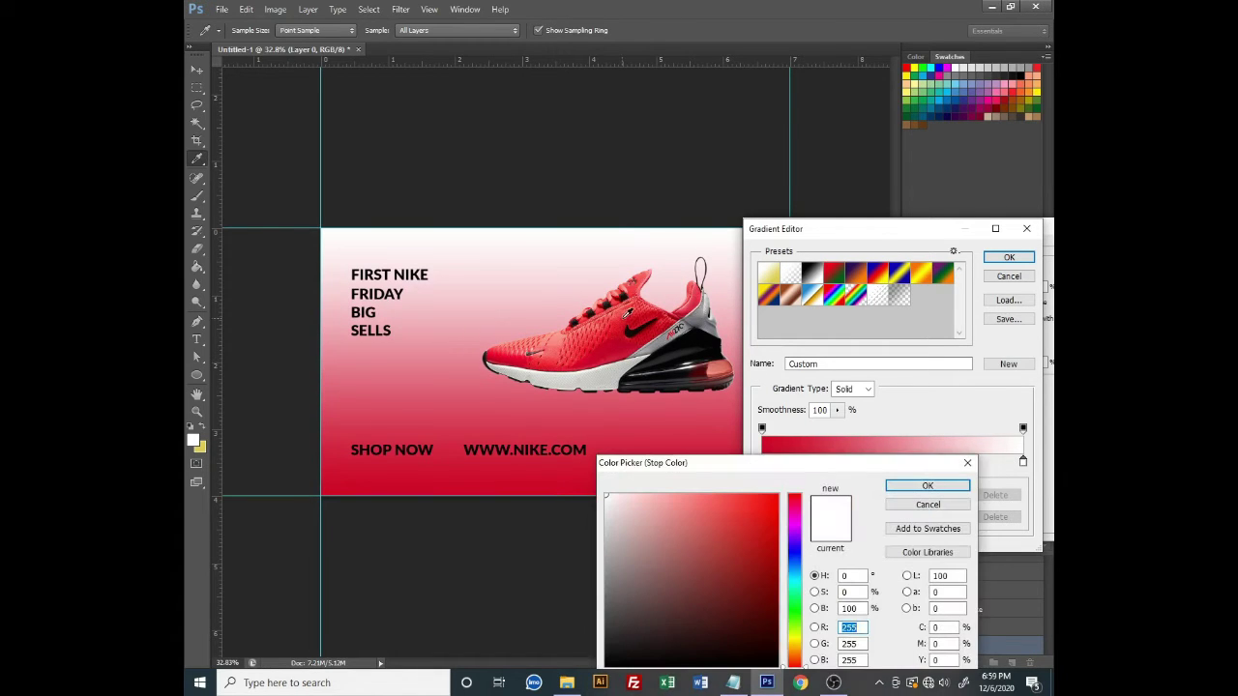
{"action": "left_click", "coordinate": [625, 311]}
{"action": "left_click", "coordinate": [626, 318]}
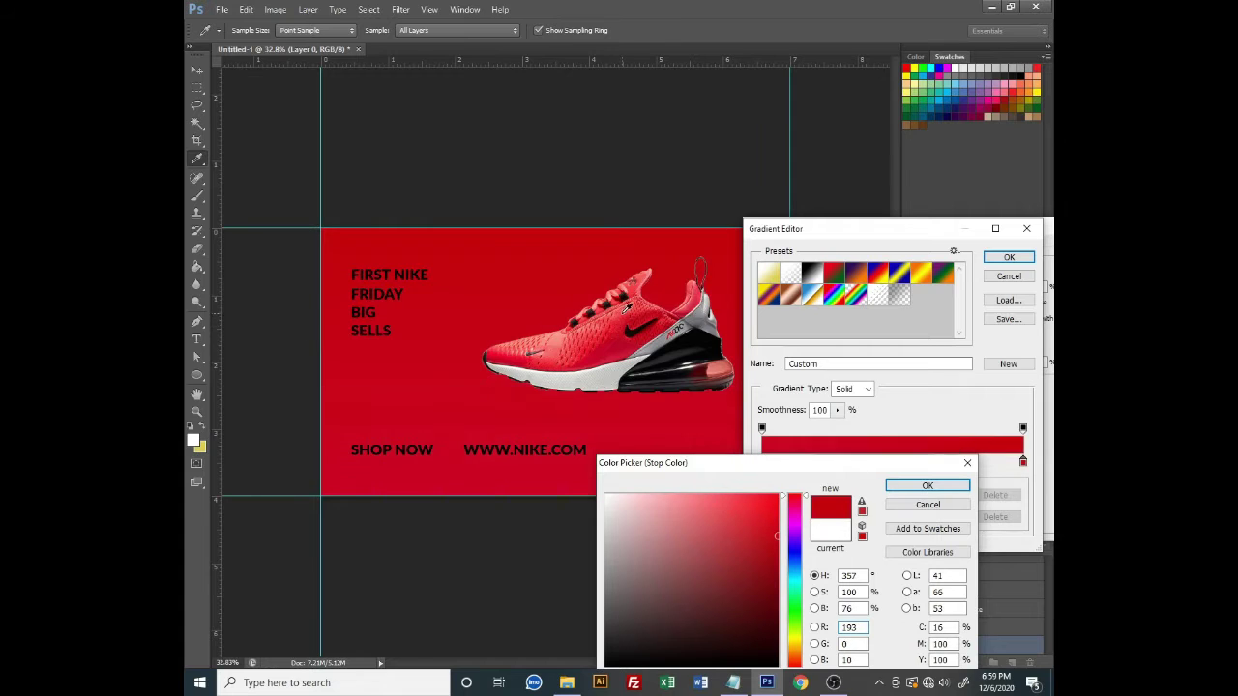
{"action": "left_click", "coordinate": [627, 310]}
{"action": "left_click", "coordinate": [623, 321]}
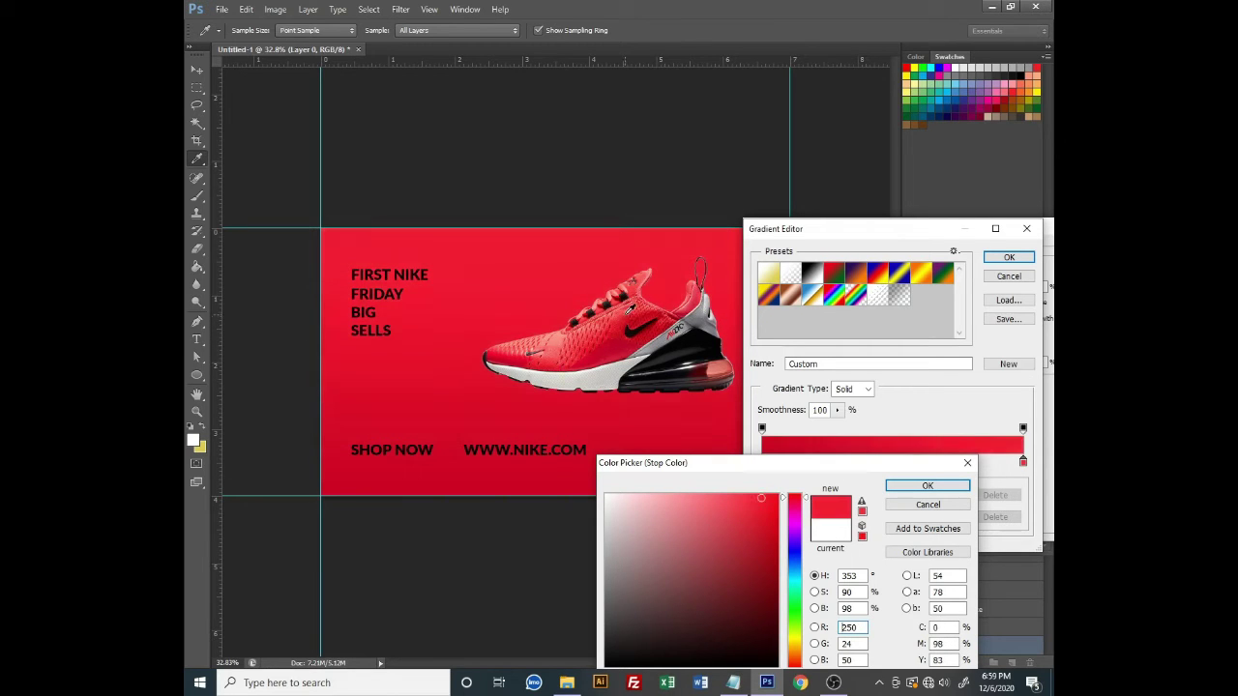
{"action": "left_click", "coordinate": [628, 322]}
{"action": "left_click", "coordinate": [629, 307]}
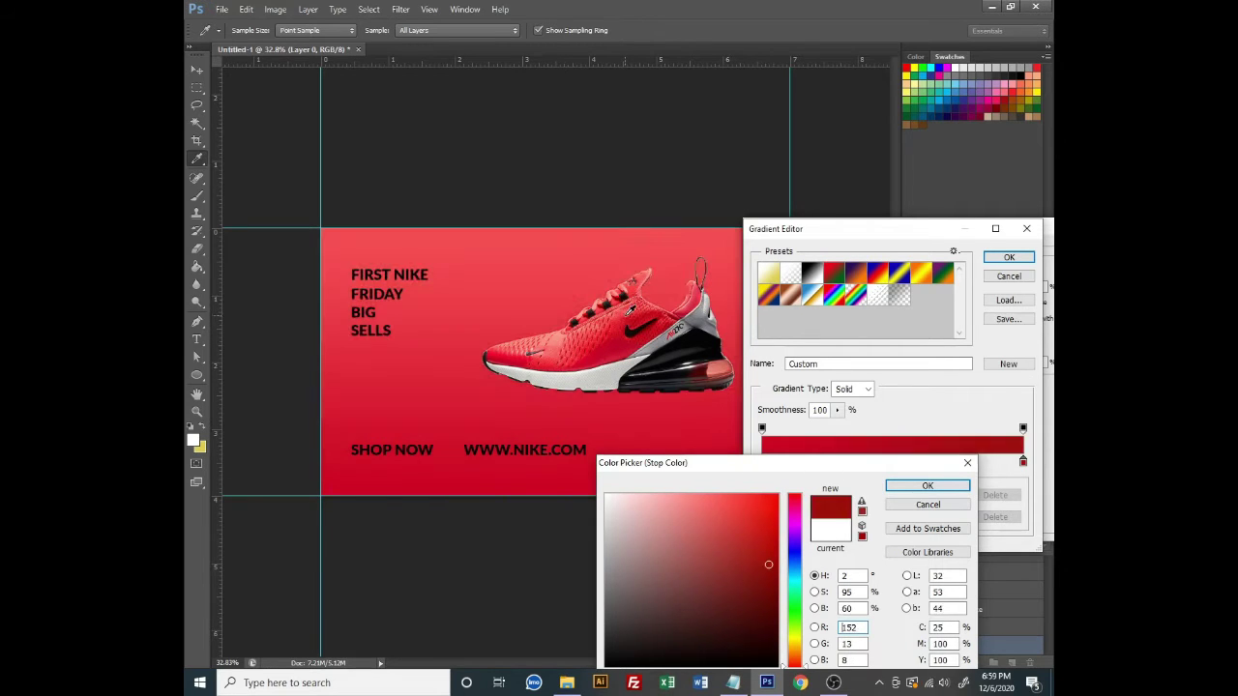
{"action": "left_click", "coordinate": [629, 307]}
{"action": "left_click", "coordinate": [630, 310]}
{"action": "left_click", "coordinate": [628, 314]}
{"action": "left_click", "coordinate": [627, 317]}
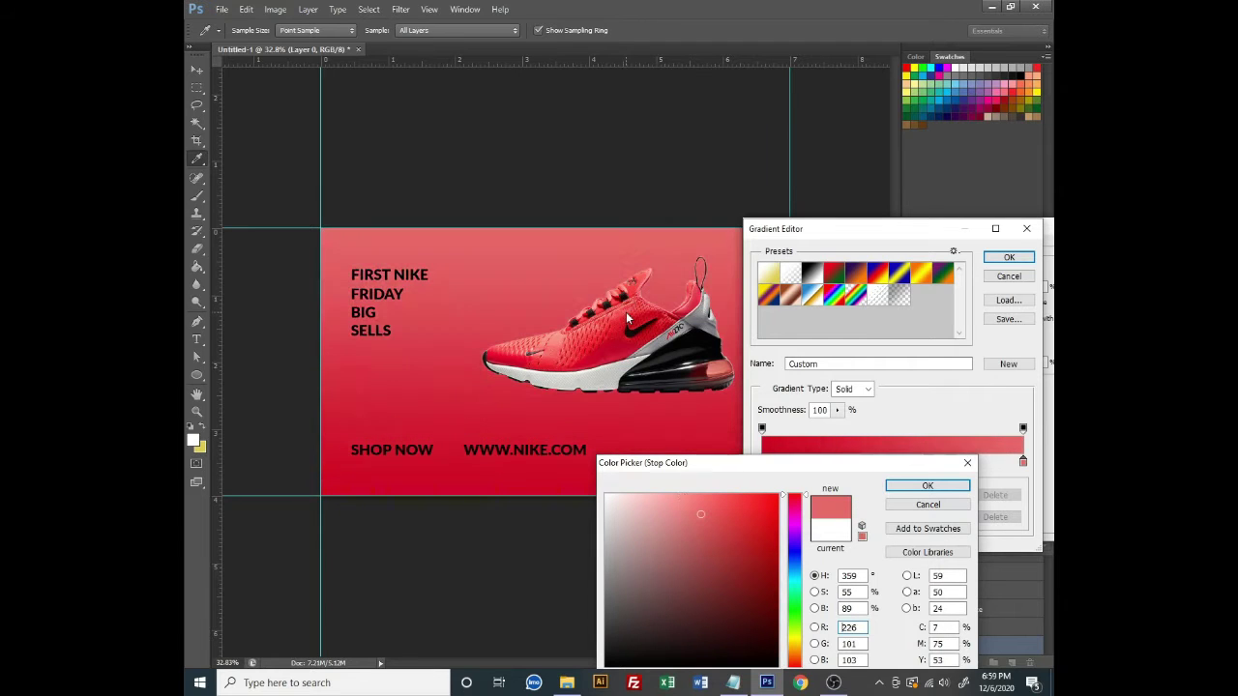
{"action": "left_click", "coordinate": [630, 308]}
{"action": "left_click", "coordinate": [630, 308]}
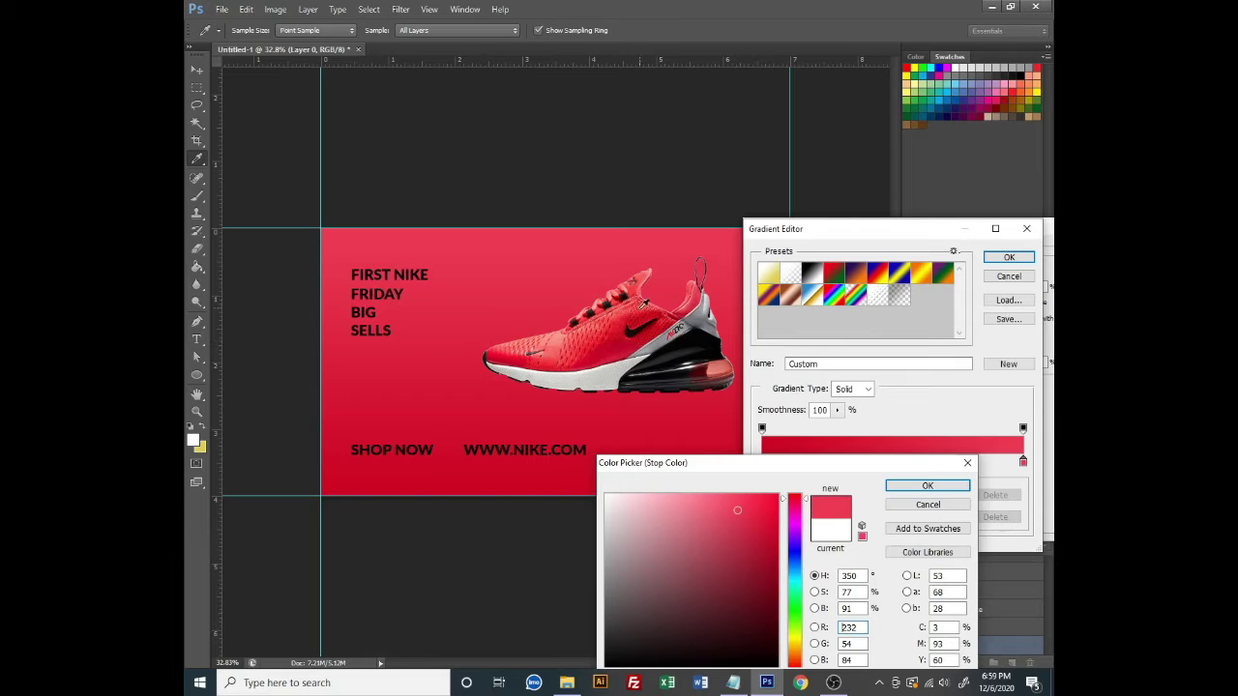
{"action": "left_click", "coordinate": [635, 284]}
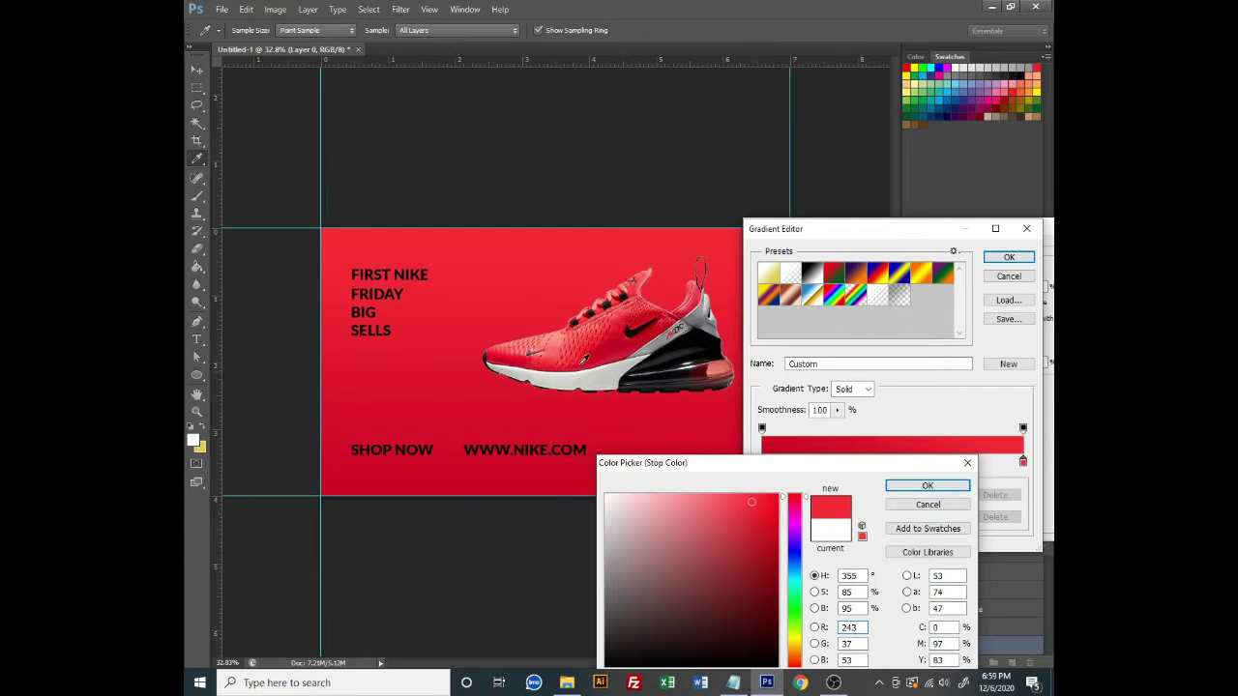
{"action": "left_click", "coordinate": [946, 486]}
Make the left gradient stop a darker red and confirm the gradient
{"action": "double_click", "coordinate": [762, 462]}
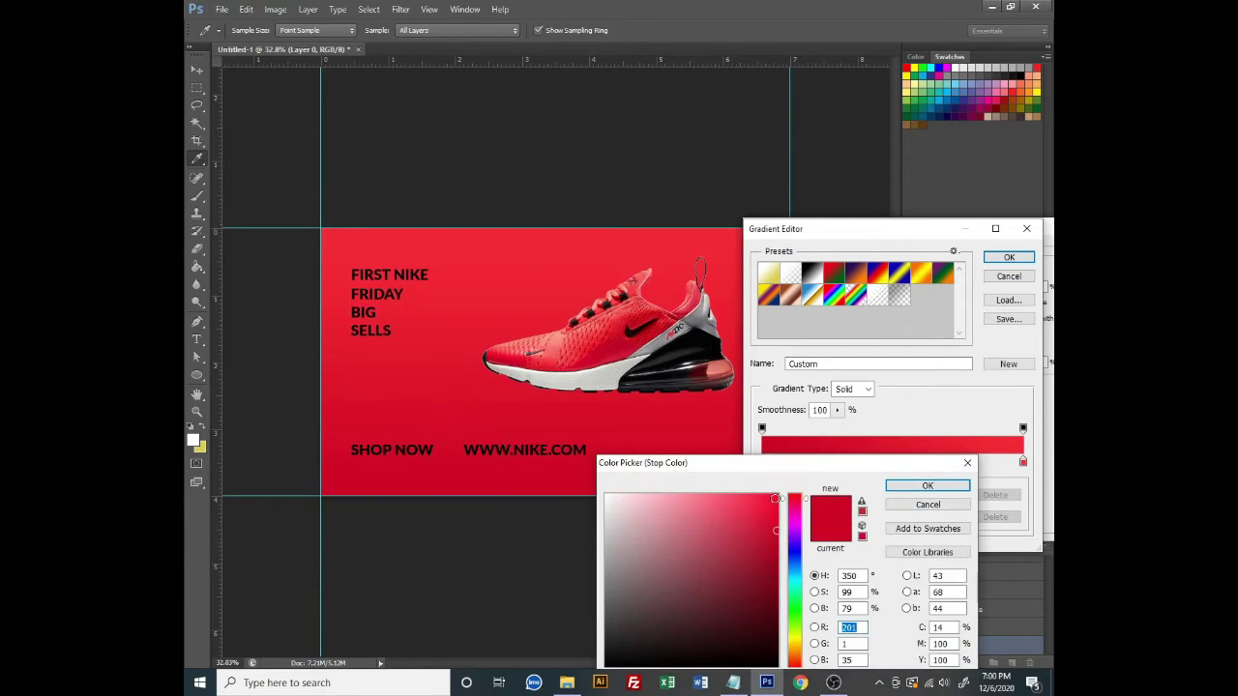
{"action": "left_click", "coordinate": [425, 474]}
{"action": "left_click", "coordinate": [959, 484]}
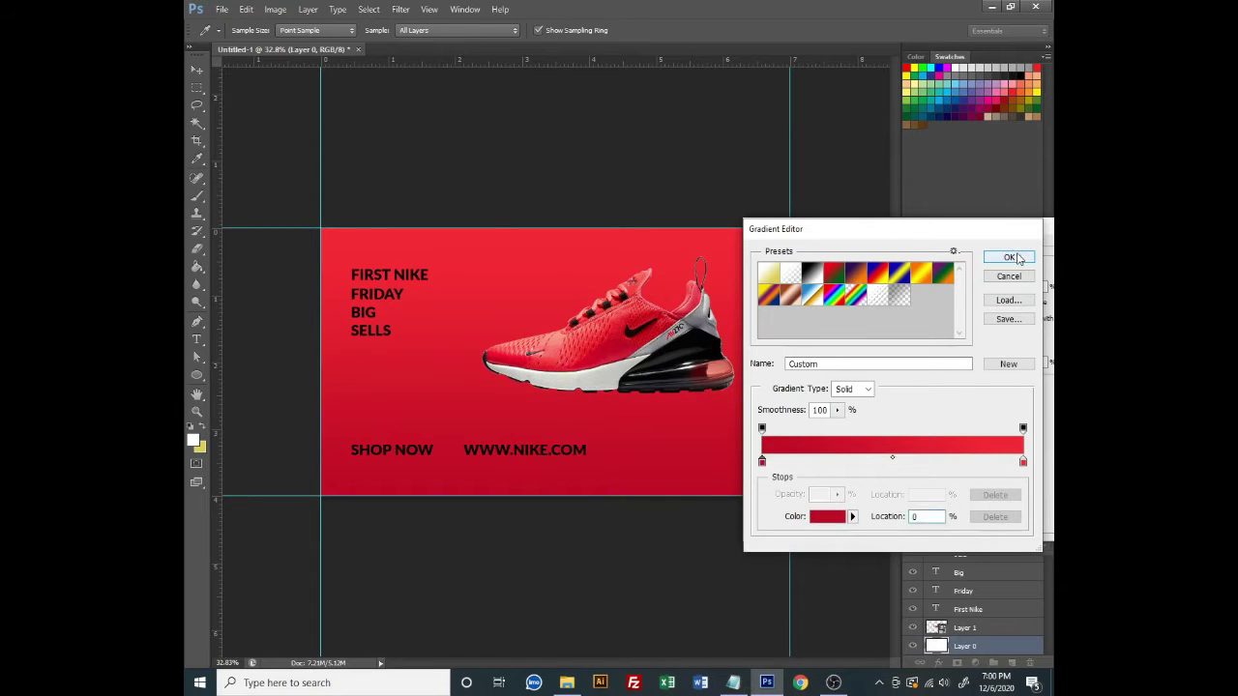
{"action": "left_click", "coordinate": [1011, 258]}
Set the gradient overlay angle to -130 and apply the overlay
{"action": "mouse_move", "coordinate": [980, 227]}
{"action": "left_mouse_down"}
{"action": "mouse_move", "coordinate": [790, 172]}
{"action": "mouse_move", "coordinate": [815, 424]}
{"action": "left_mouse_up"}
{"action": "left_click", "coordinate": [740, 299]}
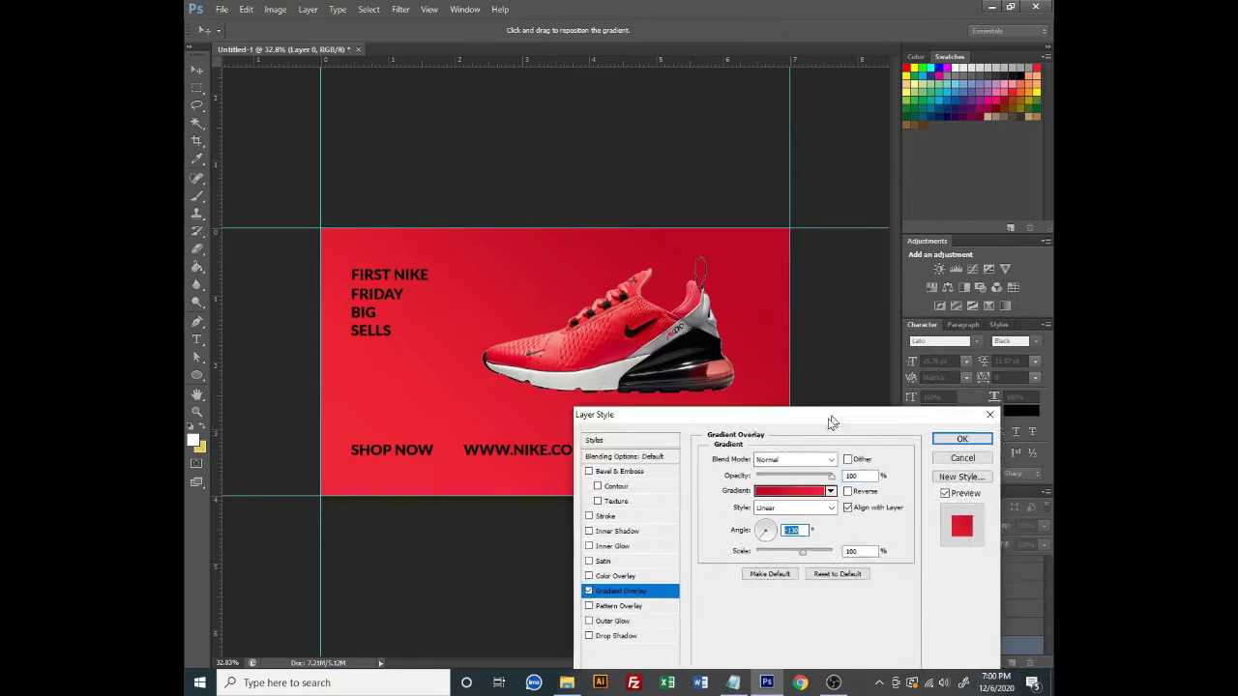
{"action": "left_click_drag", "start_coordinate": [741, 543], "coordinate": [752, 536]}
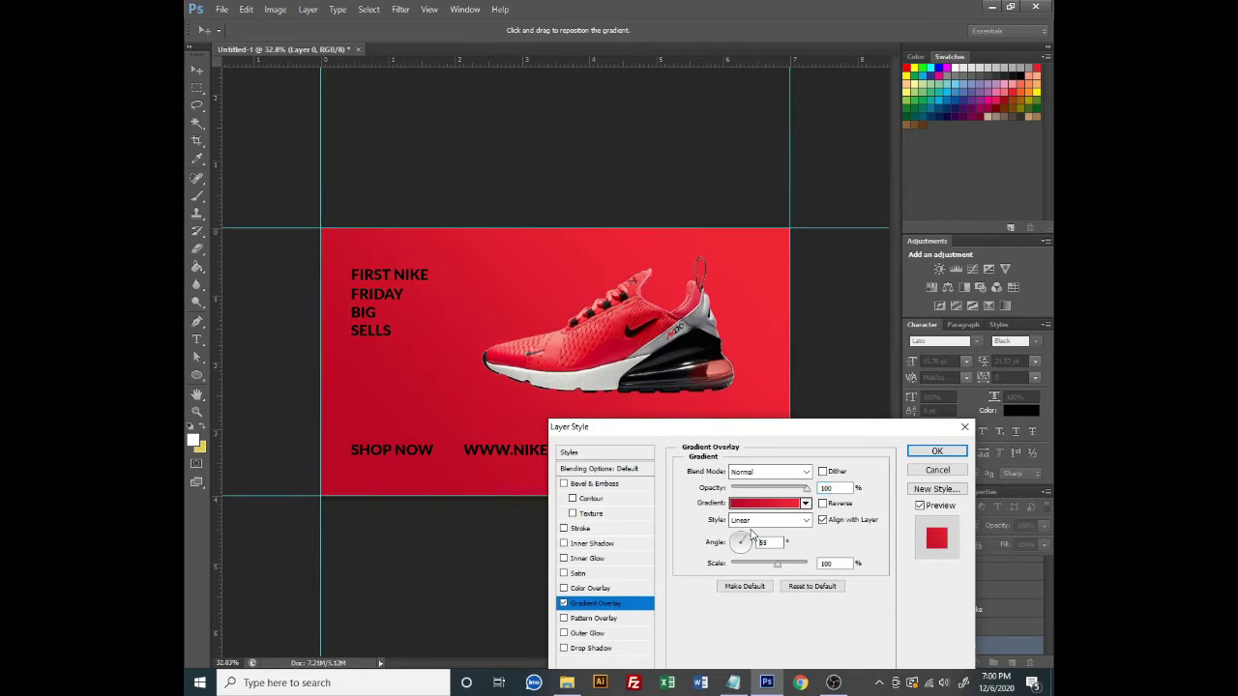
{"action": "key", "text": "shift+Down"}
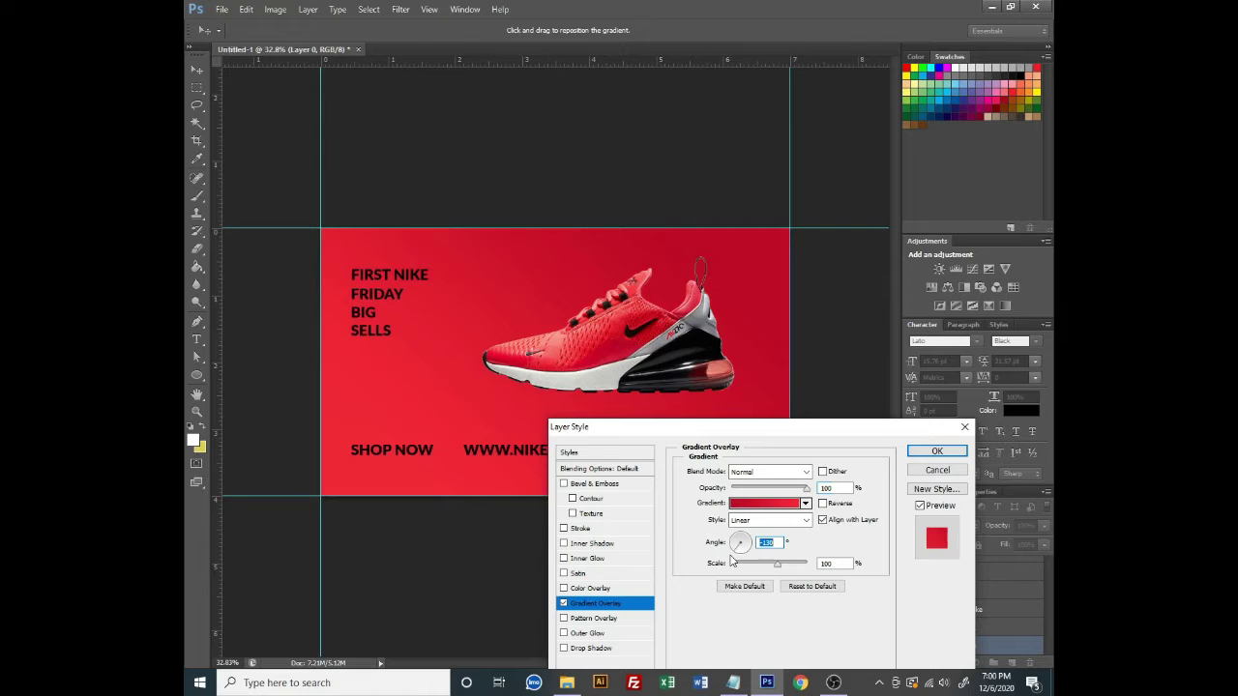
{"action": "left_click", "coordinate": [936, 451]}
{"action": "scroll", "coordinate": [660, 402], "scroll_direction": "up", "scroll_amount": 1}
Move the shoe slightly lower, then tilt it about 15 degrees and scale it to about 89%
{"action": "left_click_drag", "start_coordinate": [644, 357], "coordinate": [646, 382]}
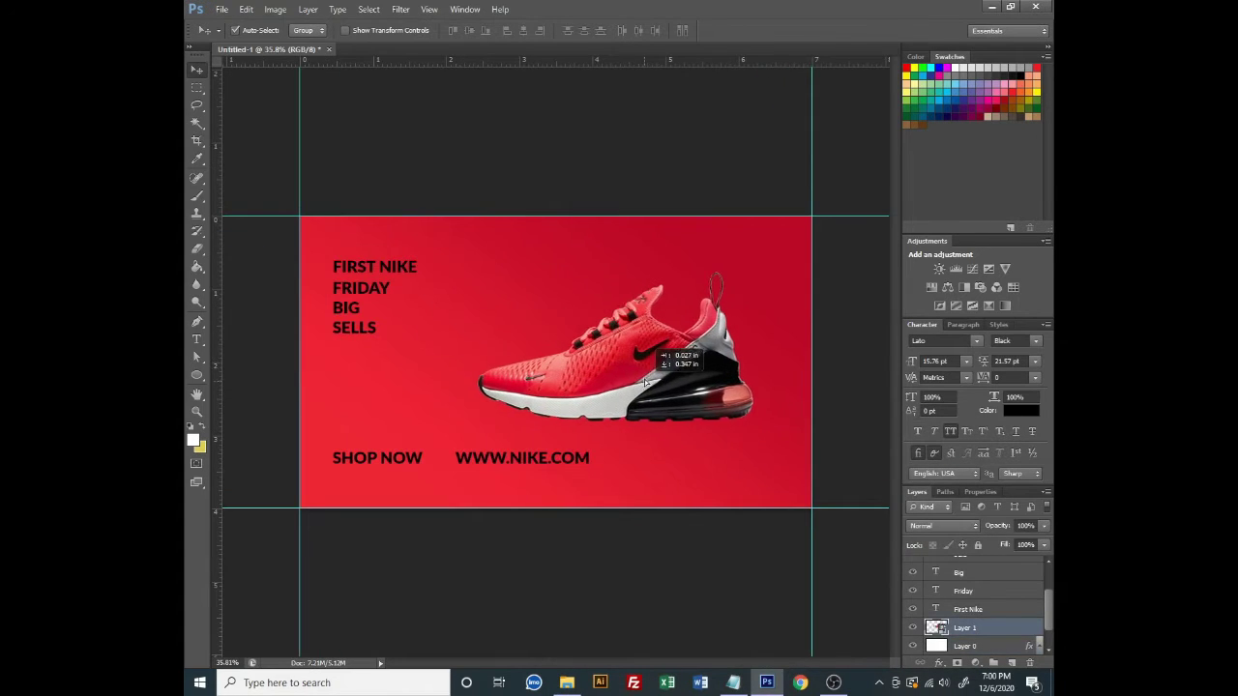
{"action": "scroll", "coordinate": [648, 381], "scroll_direction": "down", "scroll_amount": 3}
{"action": "key", "text": "ctrl+t"}
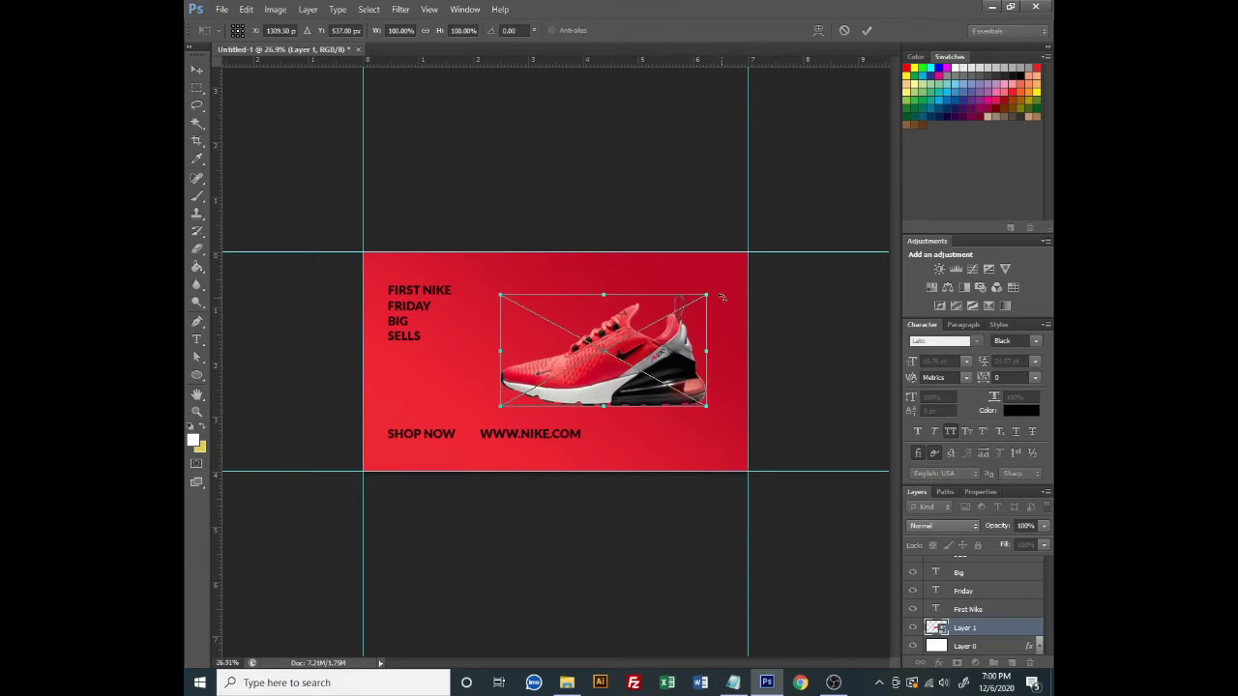
{"action": "mouse_move", "coordinate": [721, 298]}
{"action": "left_mouse_down"}
{"action": "mouse_move", "coordinate": [714, 278]}
{"action": "mouse_move", "coordinate": [682, 278]}
{"action": "left_mouse_up"}
{"action": "left_click_drag", "start_coordinate": [654, 345], "coordinate": [666, 350]}
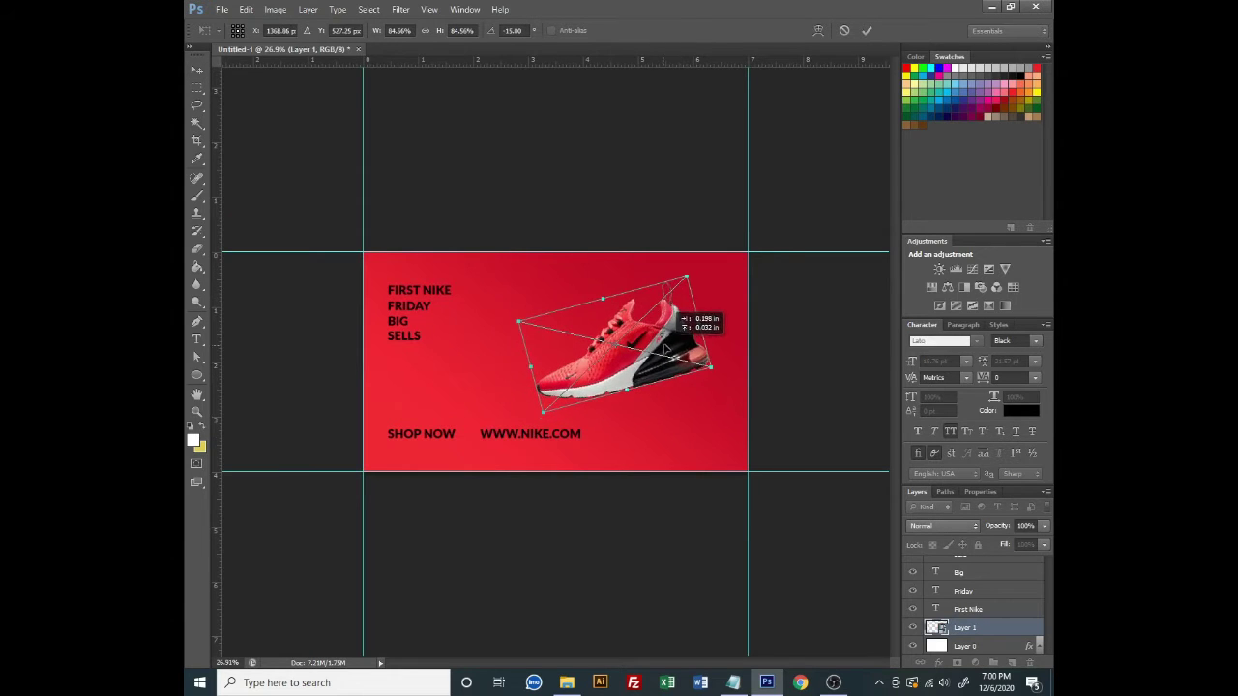
{"action": "left_click_drag", "start_coordinate": [686, 278], "coordinate": [698, 274]}
{"action": "left_click_drag", "start_coordinate": [675, 344], "coordinate": [658, 341]}
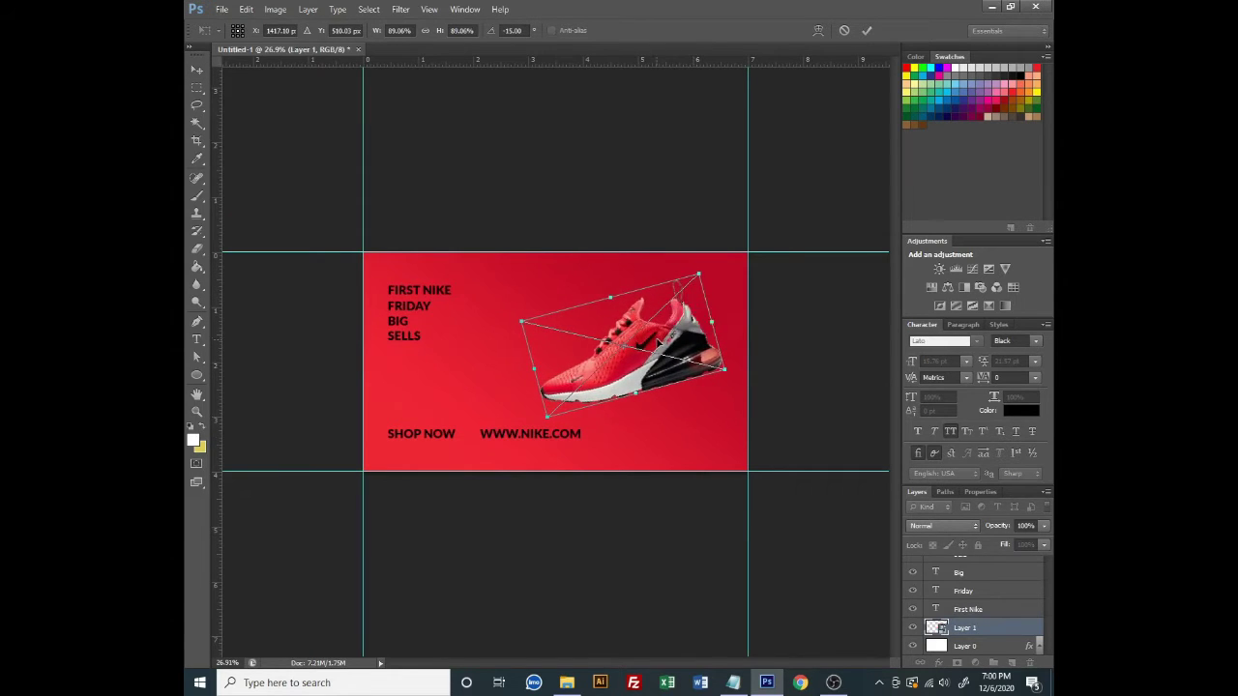
{"action": "key", "text": "Escape"}
{"action": "scroll", "coordinate": [427, 372], "scroll_direction": "up", "scroll_amount": 3}
Place the shoe on the right side of the banner and select the FIRST NIKE text layer
{"action": "left_click_drag", "start_coordinate": [733, 351], "coordinate": [742, 353]}
{"action": "scroll", "coordinate": [489, 357], "scroll_direction": "down", "scroll_amount": 1}
{"action": "scroll", "coordinate": [441, 326], "scroll_direction": "up", "scroll_amount": 1}
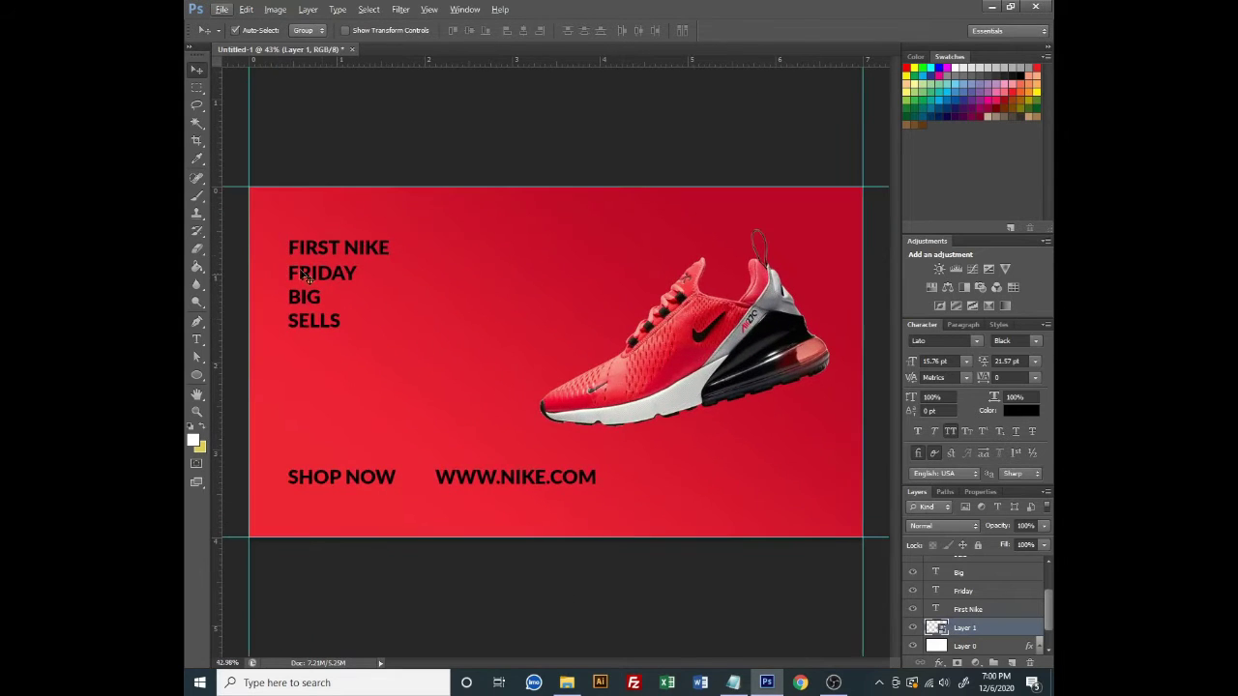
{"action": "scroll", "coordinate": [371, 261], "scroll_direction": "down", "scroll_amount": 1}
{"action": "scroll", "coordinate": [358, 290], "scroll_direction": "down", "scroll_amount": 1}
{"action": "scroll", "coordinate": [396, 290], "scroll_direction": "down", "scroll_amount": 1}
{"action": "left_click", "coordinate": [399, 286]}
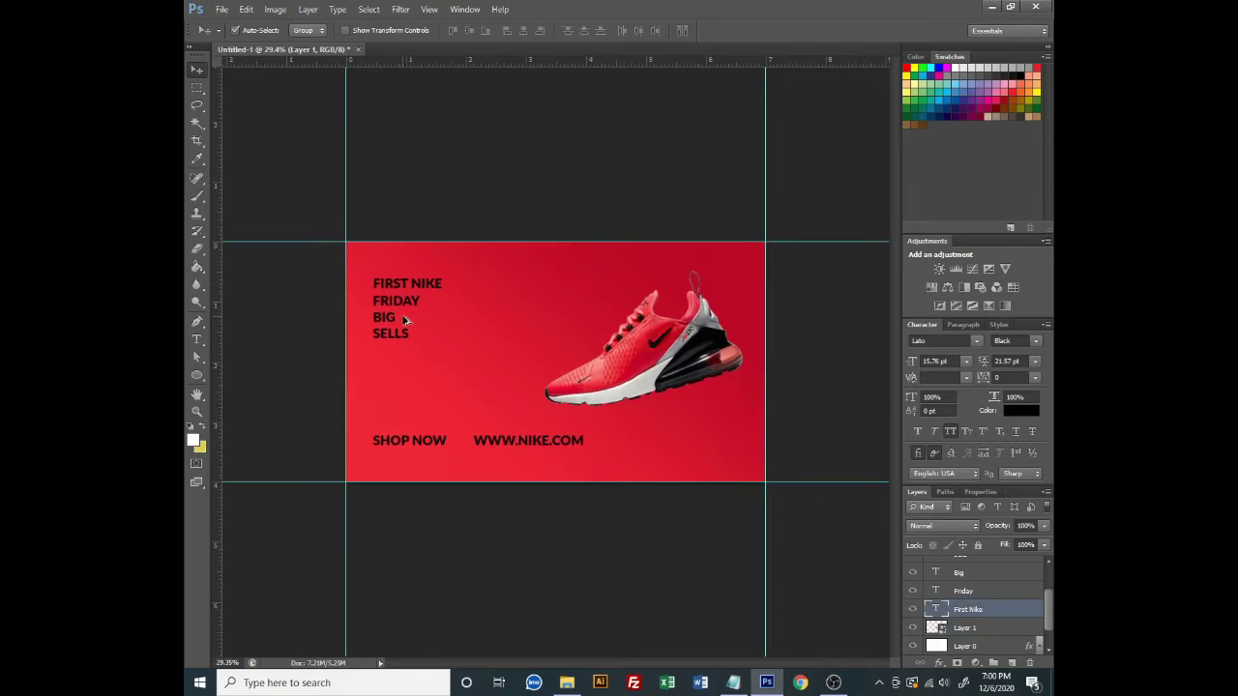
{"action": "scroll", "coordinate": [405, 320], "scroll_direction": "up", "scroll_amount": 1}
Move FRIDAY, BIG and SELLS further down and edit FIRST NIKE to read just FIRST
{"action": "left_click", "coordinate": [552, 329]}
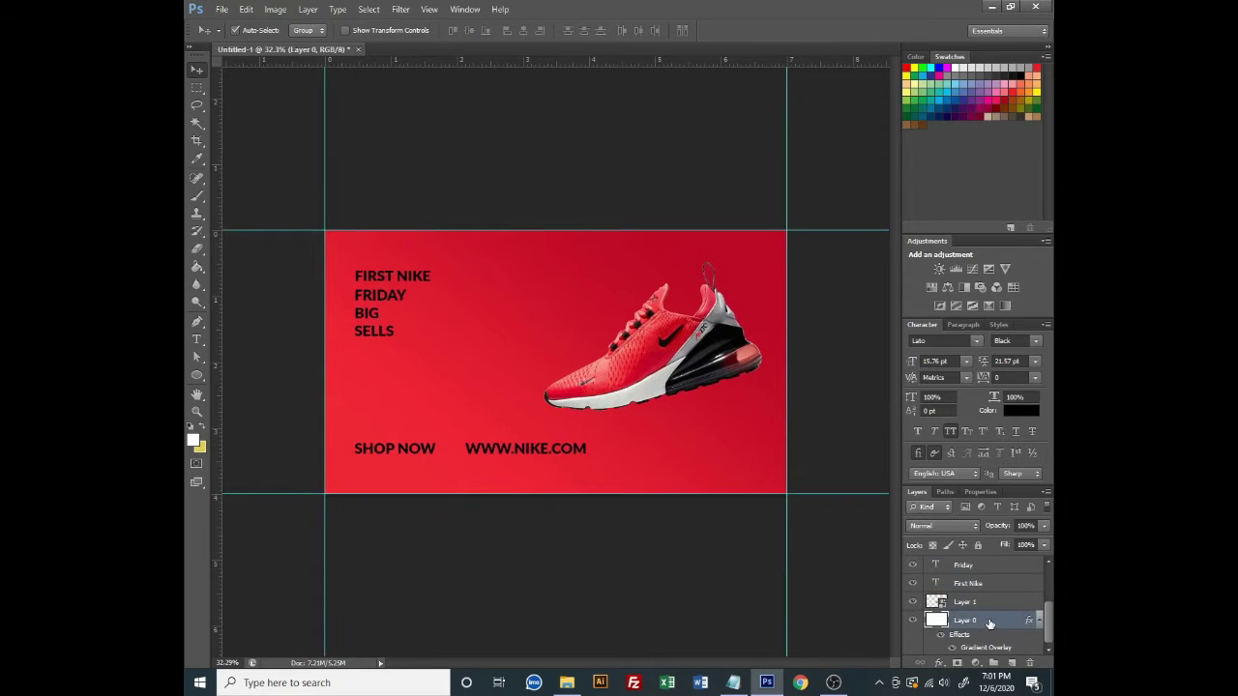
{"action": "left_click_drag", "start_coordinate": [392, 337], "coordinate": [392, 360]}
{"action": "mouse_move", "coordinate": [367, 314]}
{"action": "left_mouse_down"}
{"action": "mouse_move", "coordinate": [368, 341]}
{"action": "mouse_move", "coordinate": [371, 324]}
{"action": "left_mouse_up"}
{"action": "double_click", "coordinate": [394, 280]}
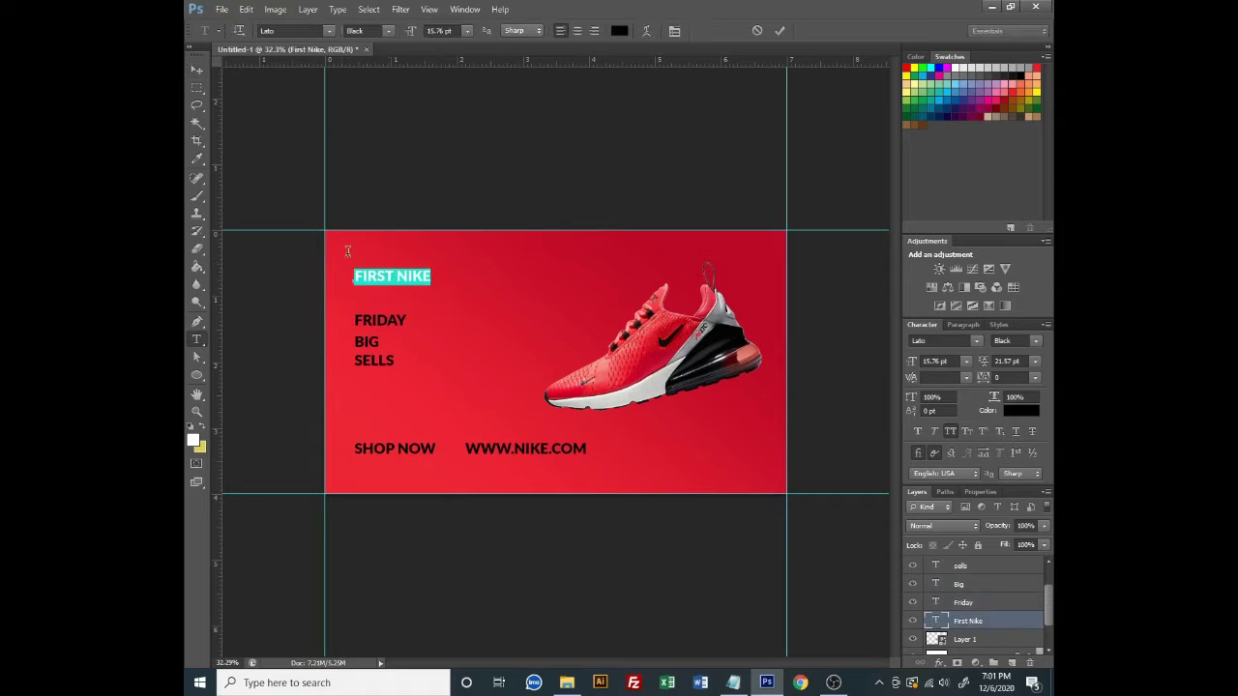
{"action": "left_click", "coordinate": [780, 31]}
Duplicate FIRST below itself, retype the copy as NIKE, and enlarge it to about 271%
{"action": "key", "text": "v"}
{"action": "scroll", "coordinate": [341, 320], "scroll_direction": "up", "scroll_amount": 2}
{"action": "left_click_drag", "start_coordinate": [338, 235], "coordinate": [341, 257]}
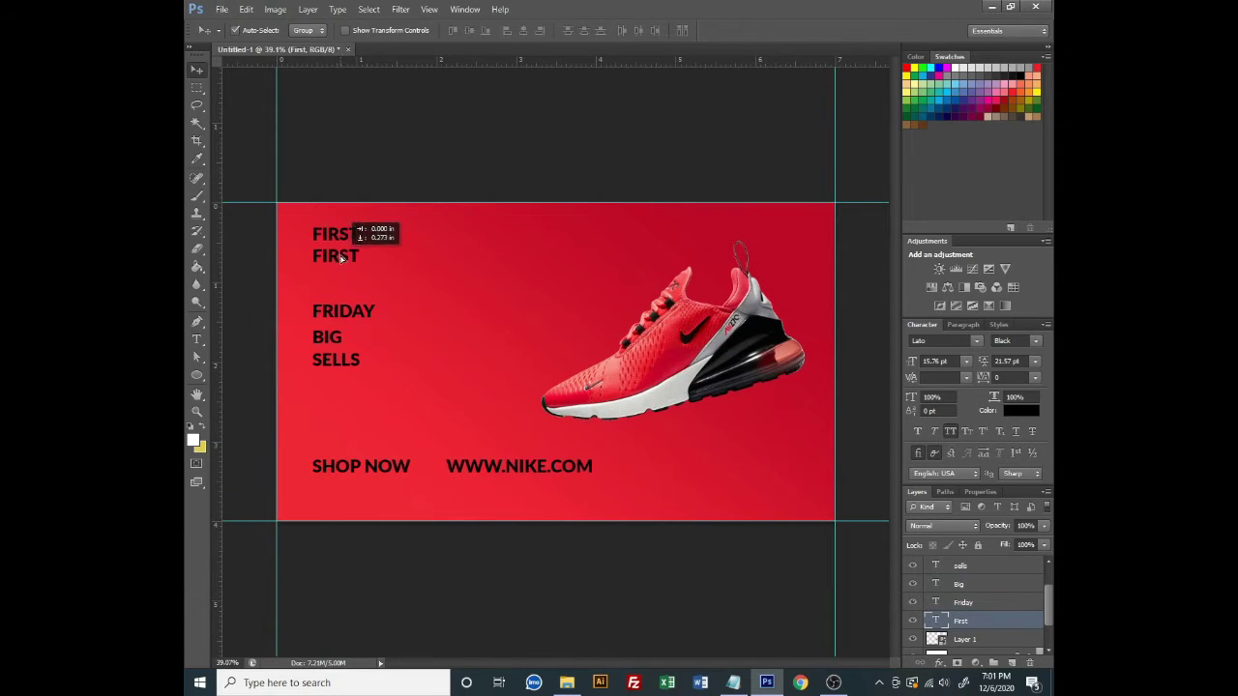
{"action": "double_click", "coordinate": [935, 620]}
{"action": "left_click", "coordinate": [320, 262]}
{"action": "type", "text": "NIKE"}
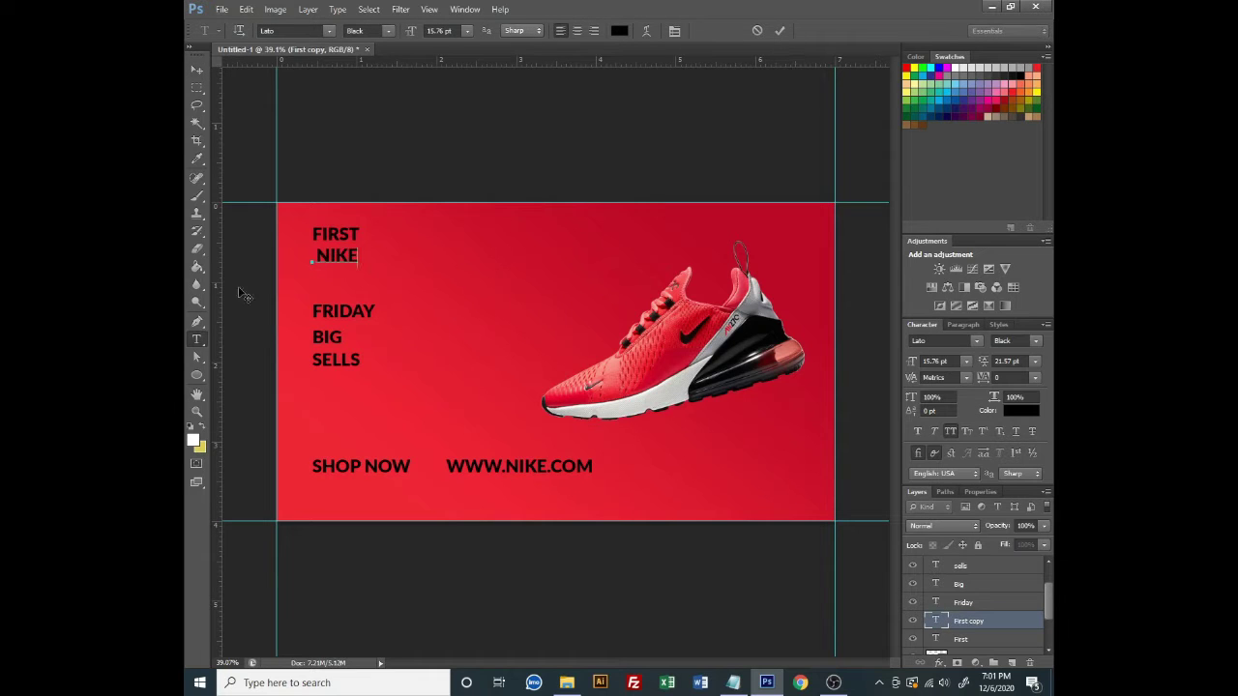
{"action": "left_click", "coordinate": [784, 31]}
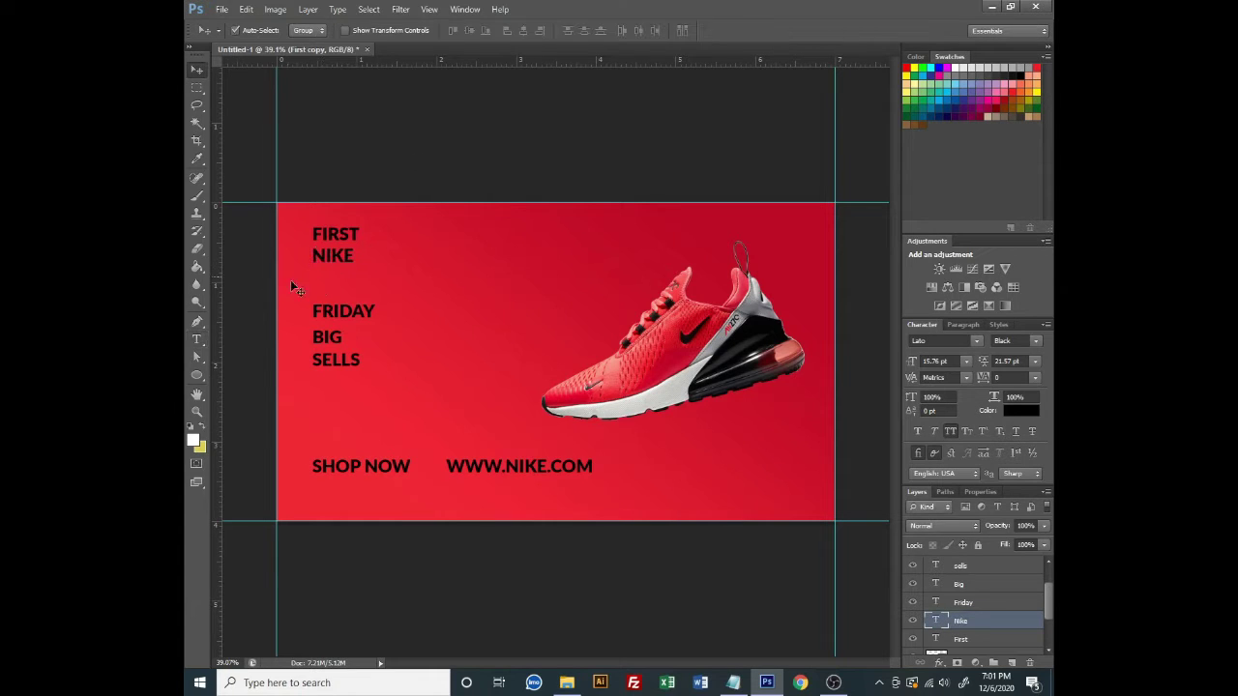
{"action": "mouse_move", "coordinate": [331, 256]}
{"action": "left_mouse_down"}
{"action": "mouse_move", "coordinate": [424, 261]}
{"action": "mouse_move", "coordinate": [392, 278]}
{"action": "left_mouse_up"}
{"action": "key", "text": "ctrl+t"}
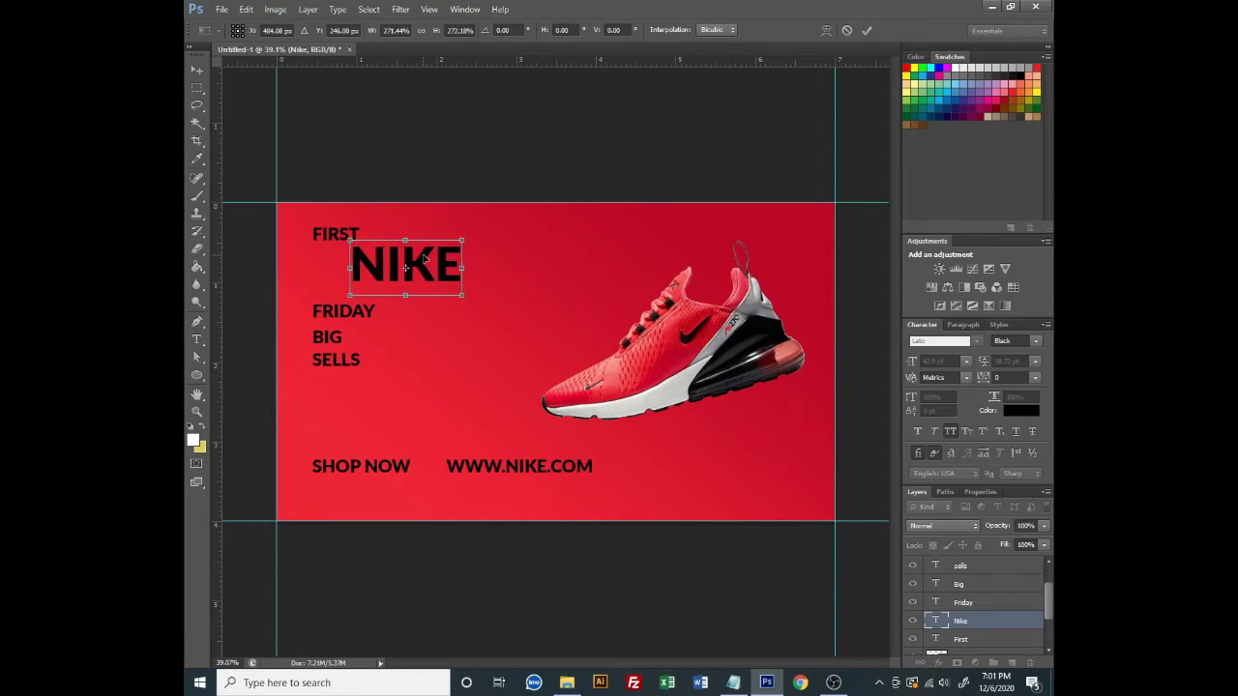
{"action": "key", "text": "Return"}
Move SELLS and BIG down, enlarge BIG, and place FRIDAY between NIKE and BIG
{"action": "left_click_drag", "start_coordinate": [336, 360], "coordinate": [335, 389]}
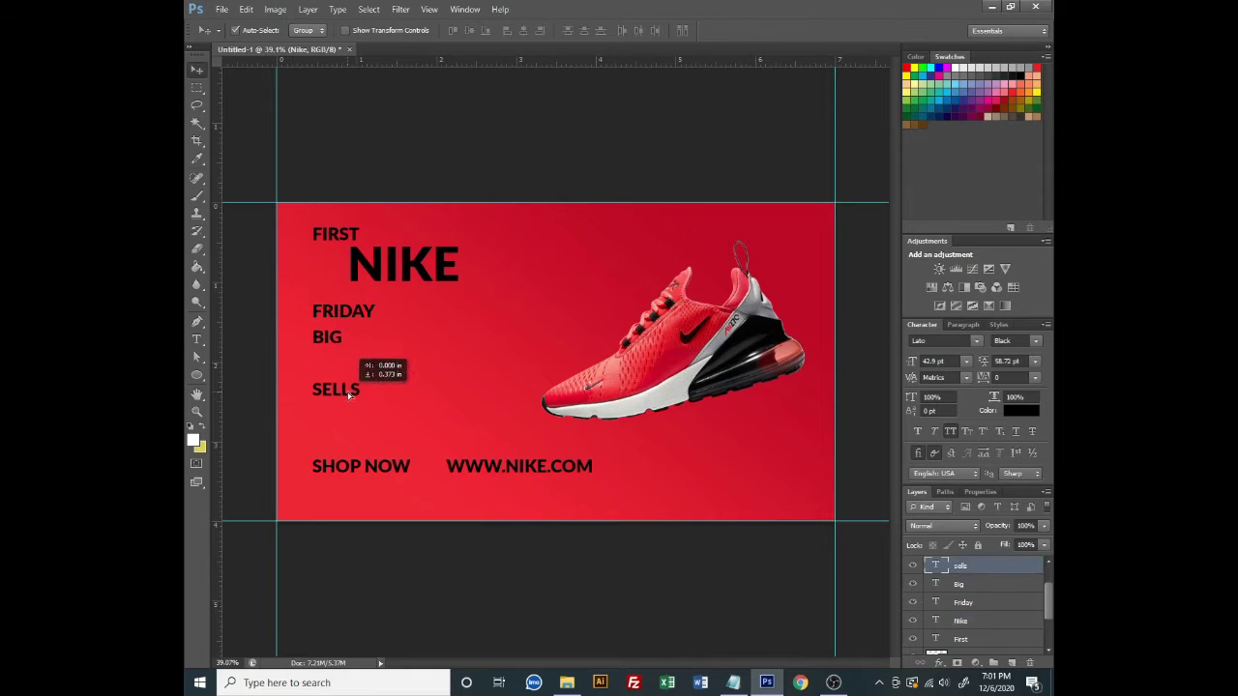
{"action": "left_click_drag", "start_coordinate": [334, 338], "coordinate": [338, 360]}
{"action": "mouse_move", "coordinate": [350, 365]}
{"action": "left_mouse_down"}
{"action": "mouse_move", "coordinate": [395, 390]}
{"action": "mouse_move", "coordinate": [441, 350]}
{"action": "left_mouse_up"}
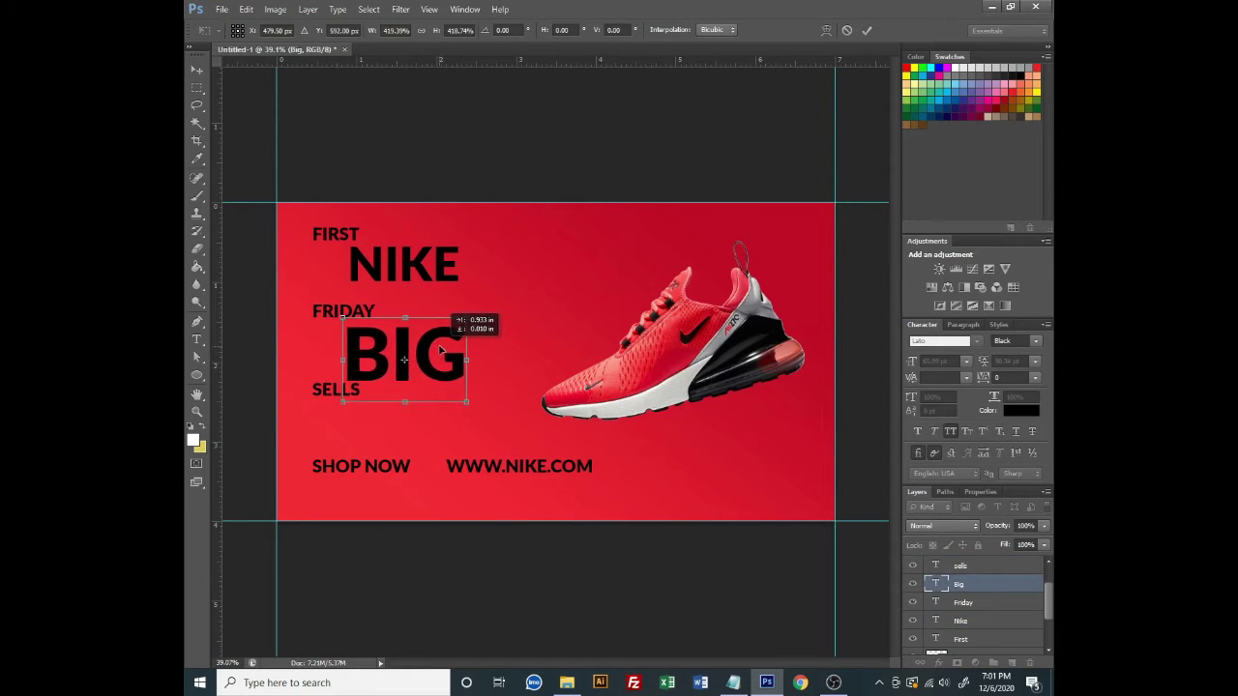
{"action": "key", "text": "Return"}
{"action": "left_click_drag", "start_coordinate": [341, 311], "coordinate": [375, 314]}
Set FRIDAY to Semibold with wider letter spacing
{"action": "double_click", "coordinate": [934, 602]}
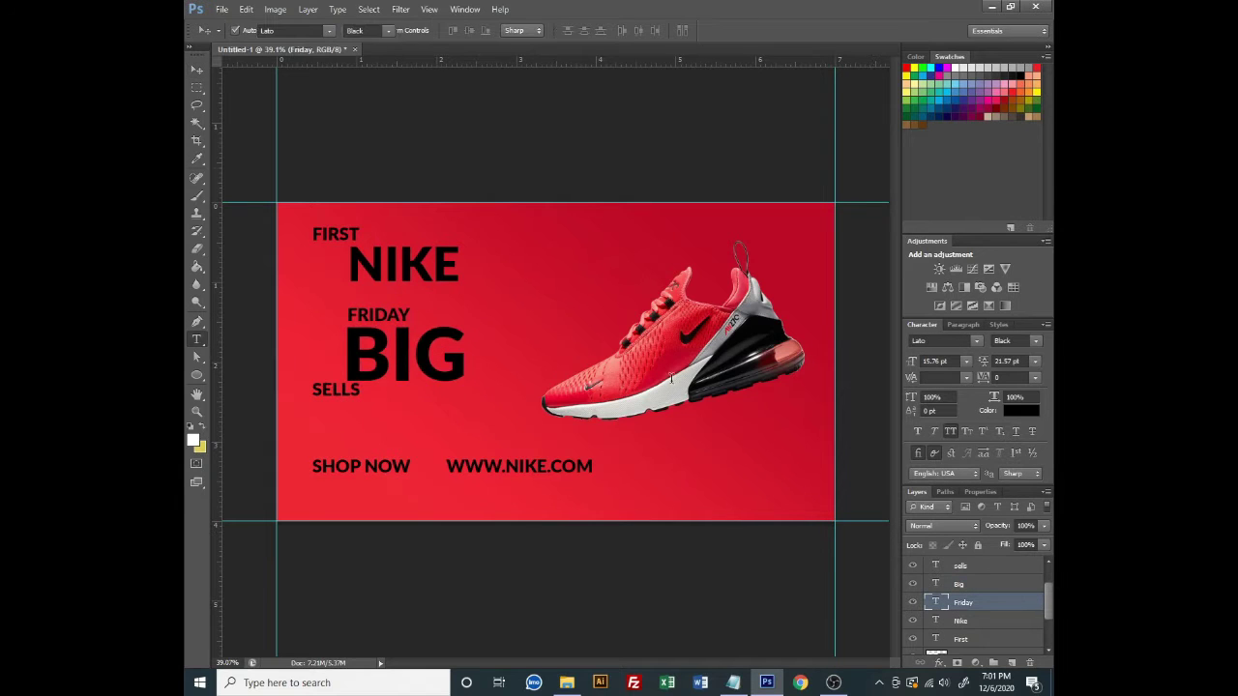
{"action": "left_click", "coordinate": [363, 30]}
{"action": "left_click", "coordinate": [382, 95]}
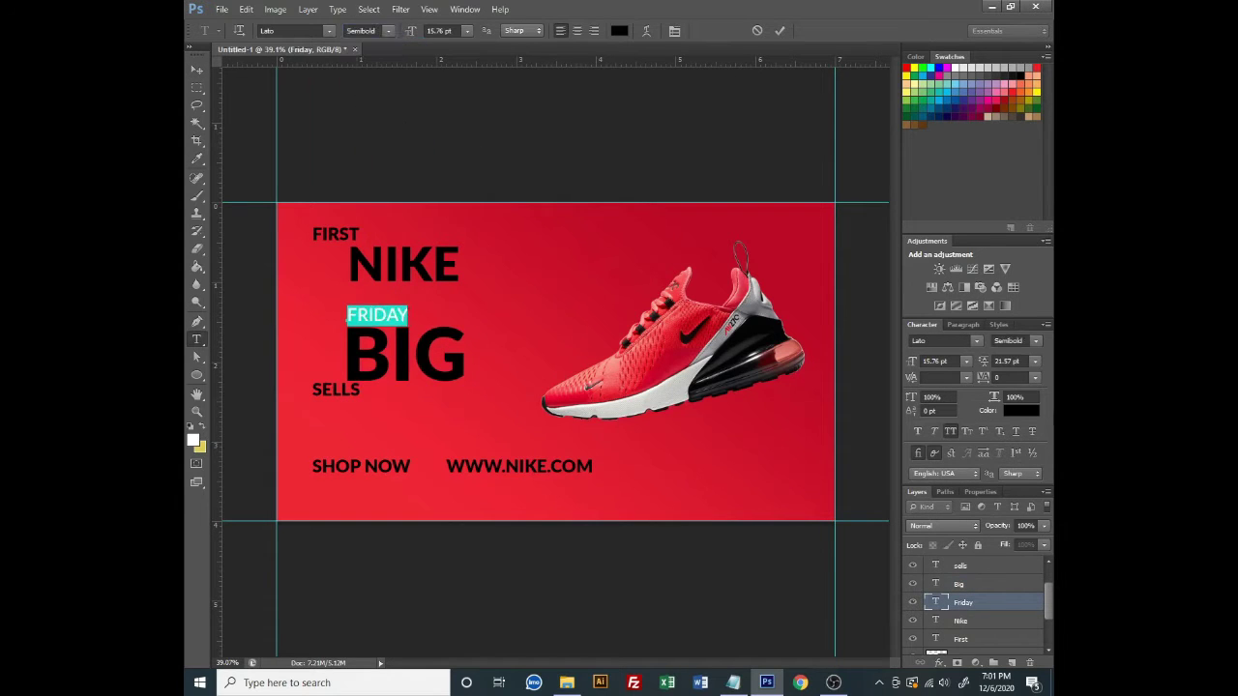
{"action": "key", "text": "Up"}
{"action": "key", "text": "Up"}
{"action": "key", "text": "Up"}
{"action": "key", "text": "Up"}
{"action": "key", "text": "Up"}
{"action": "key", "text": "Up"}
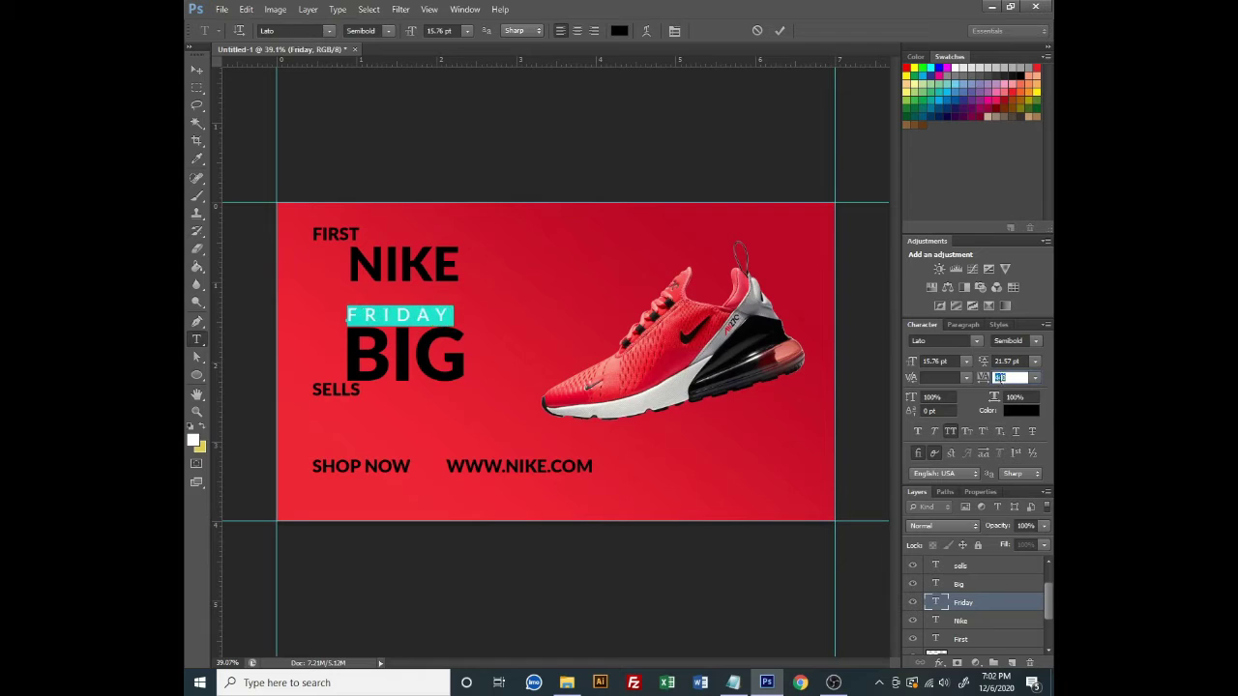
{"action": "left_click", "coordinate": [780, 30]}
Move SELLS just under BIG and widen its letter spacing
{"action": "key", "text": "v"}
{"action": "left_click_drag", "start_coordinate": [335, 394], "coordinate": [370, 400]}
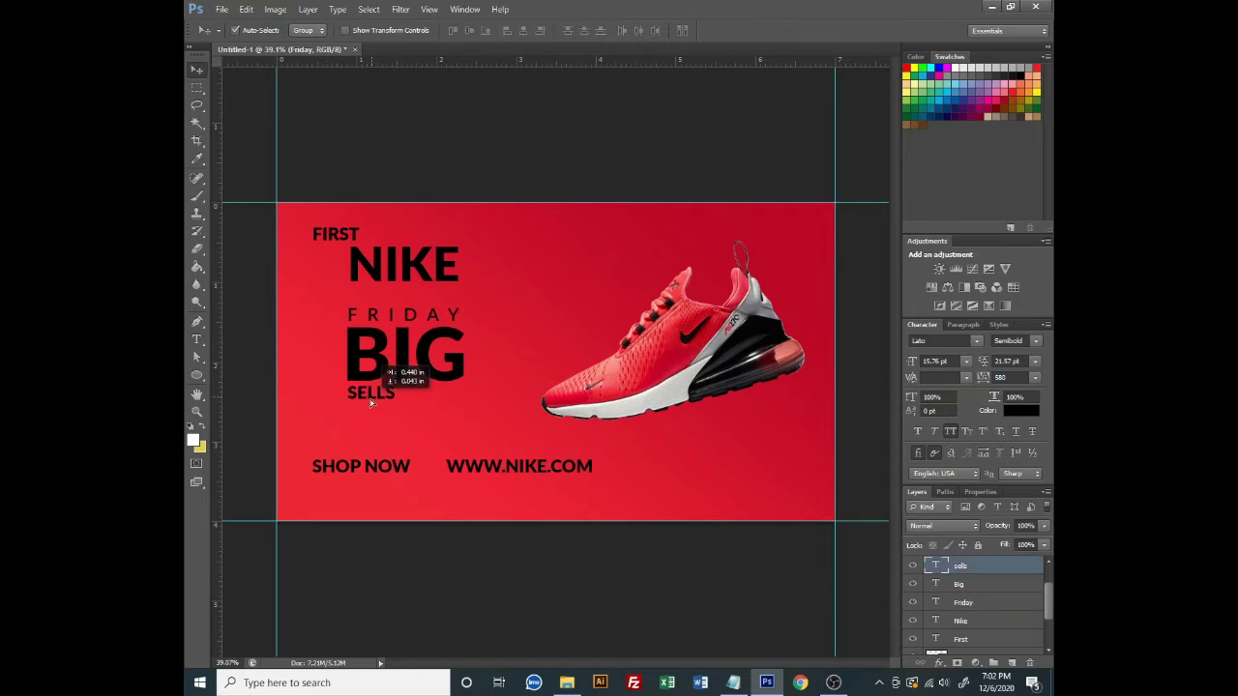
{"action": "double_click", "coordinate": [370, 397]}
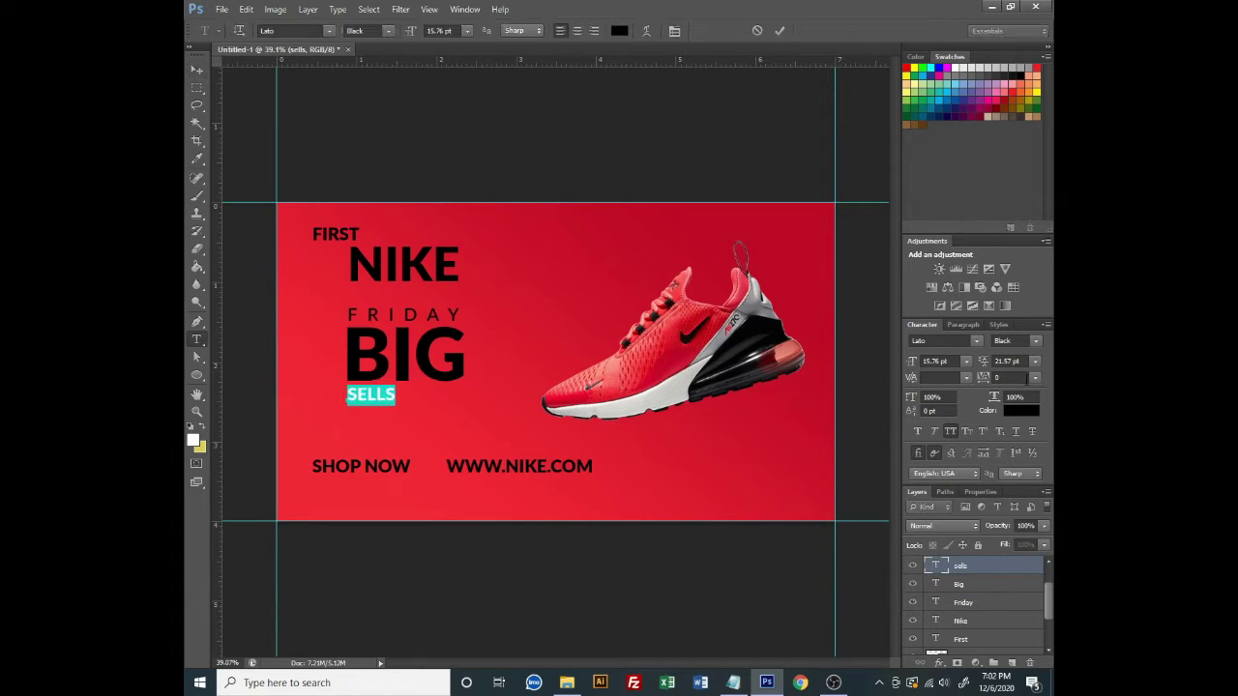
{"action": "key", "text": "Up"}
{"action": "key", "text": "Up"}
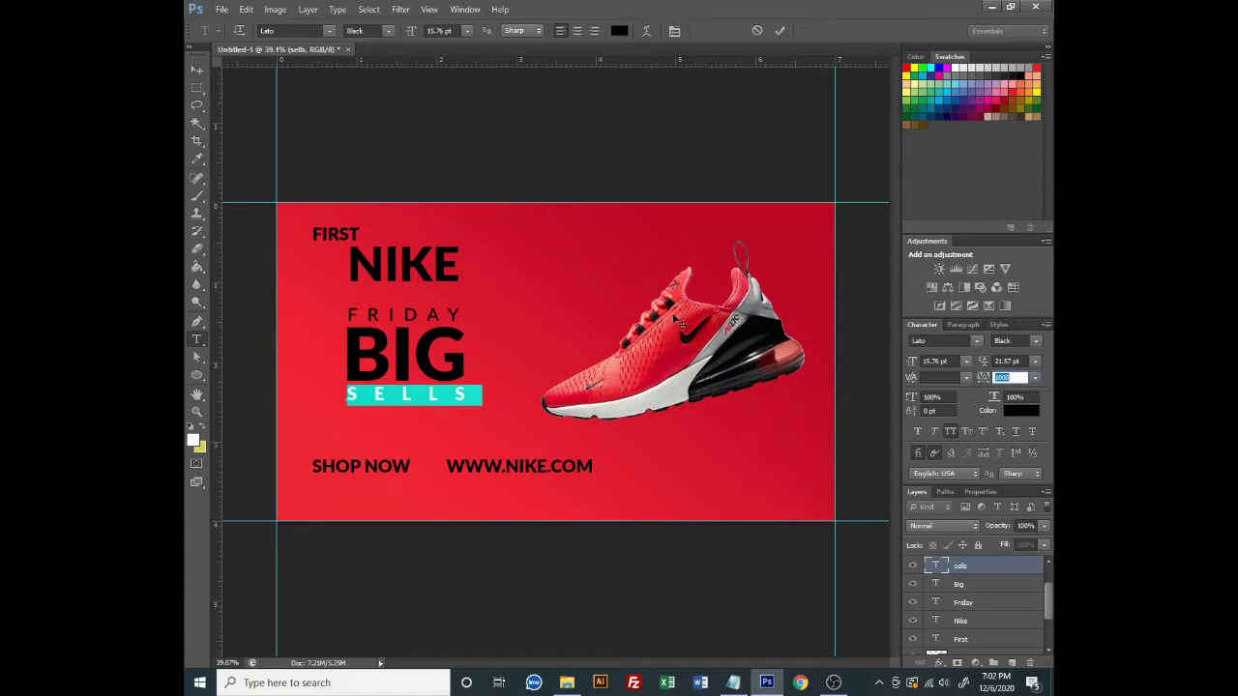
{"action": "left_click", "coordinate": [779, 30]}
{"action": "key", "text": "v"}
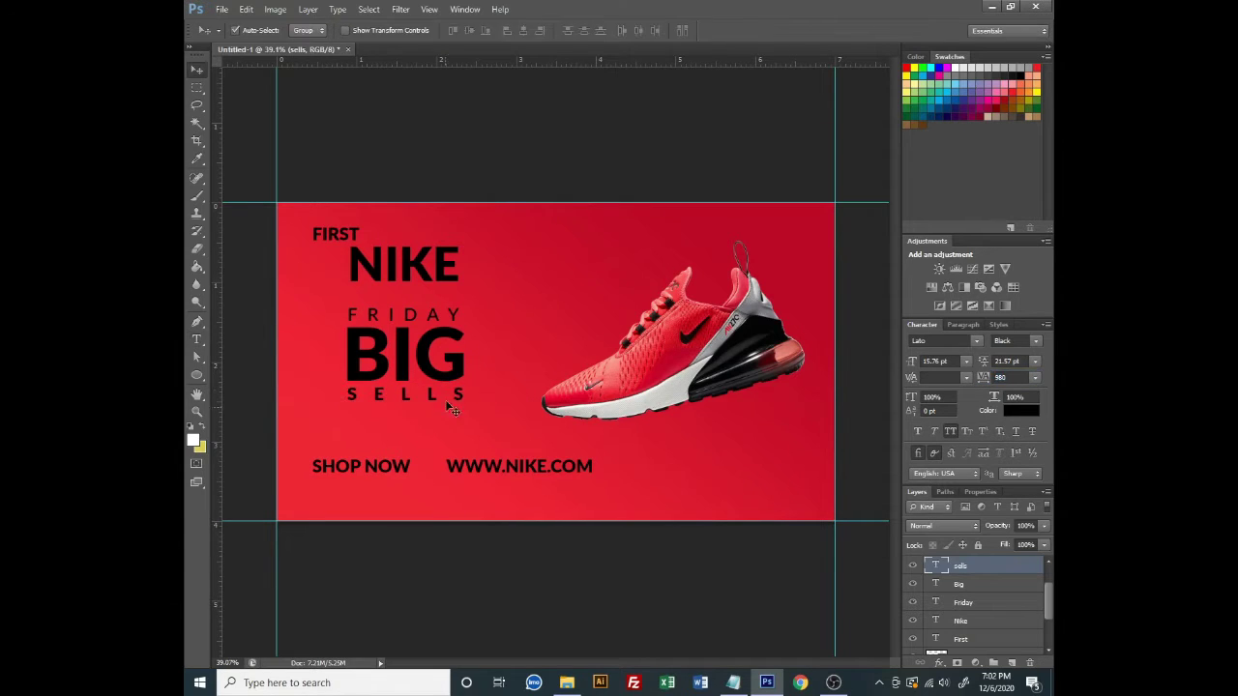
{"action": "mouse_move", "coordinate": [527, 469]}
{"action": "left_mouse_down"}
{"action": "mouse_move", "coordinate": [724, 509]}
{"action": "mouse_move", "coordinate": [728, 487]}
{"action": "left_mouse_up"}
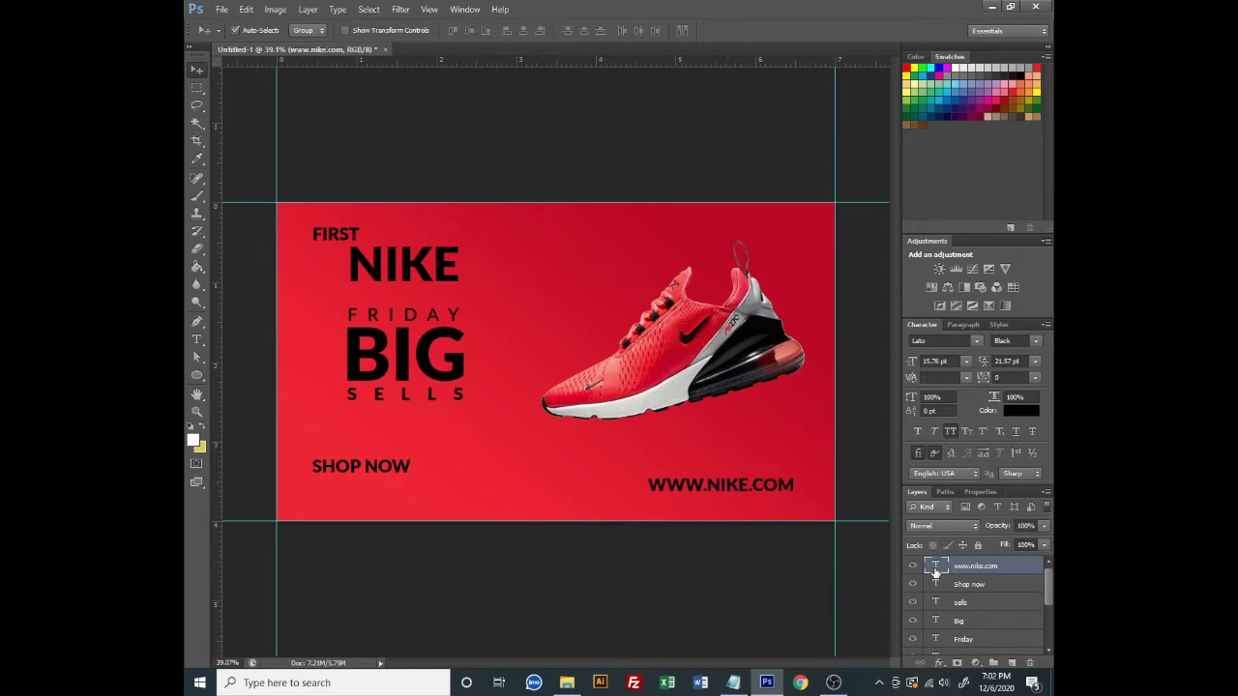
{"action": "double_click", "coordinate": [728, 484]}
{"action": "left_click", "coordinate": [951, 431]}
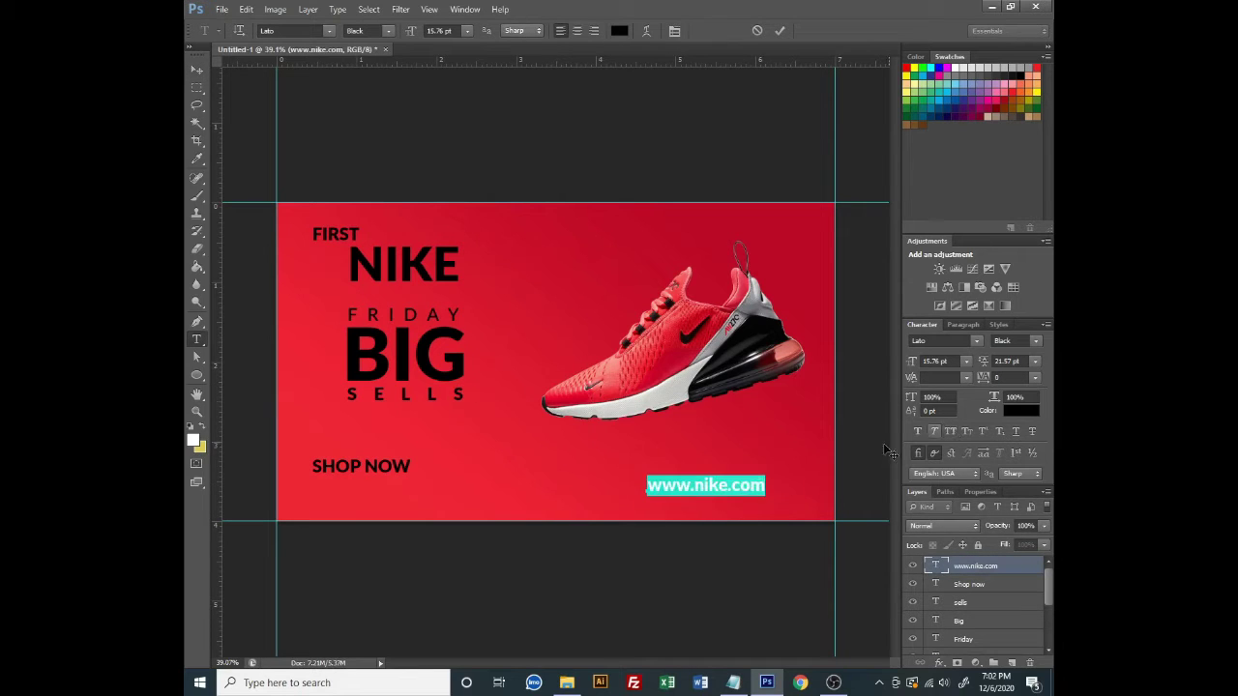
{"action": "left_click", "coordinate": [1012, 378]}
{"action": "key", "text": "Up"}
{"action": "key", "text": "Up"}
{"action": "key", "text": "Up"}
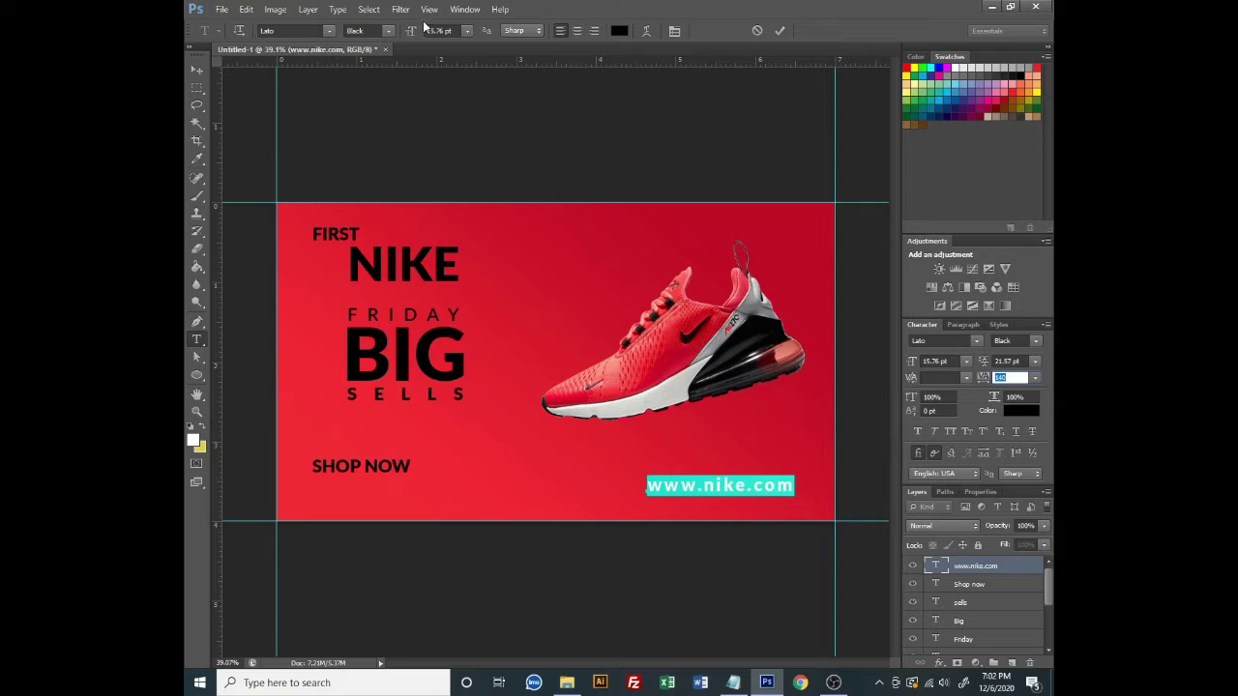
{"action": "left_click", "coordinate": [388, 30]}
{"action": "left_click", "coordinate": [366, 102]}
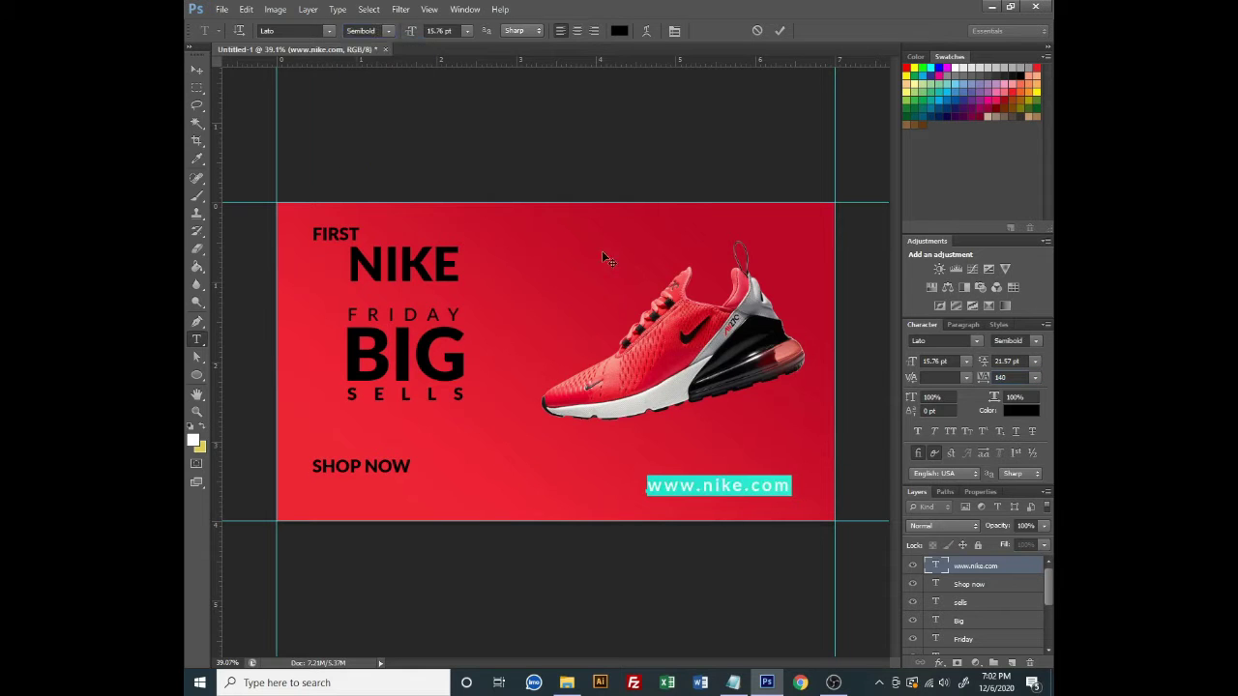
{"action": "left_click", "coordinate": [779, 30]}
Shrink NIKE slightly and open its text colour picker to recolour it
{"action": "key", "text": "v"}
{"action": "scroll", "coordinate": [729, 464], "scroll_direction": "up", "scroll_amount": 1}
{"action": "left_click", "coordinate": [362, 249]}
{"action": "scroll", "coordinate": [406, 303], "scroll_direction": "down", "scroll_amount": 3}
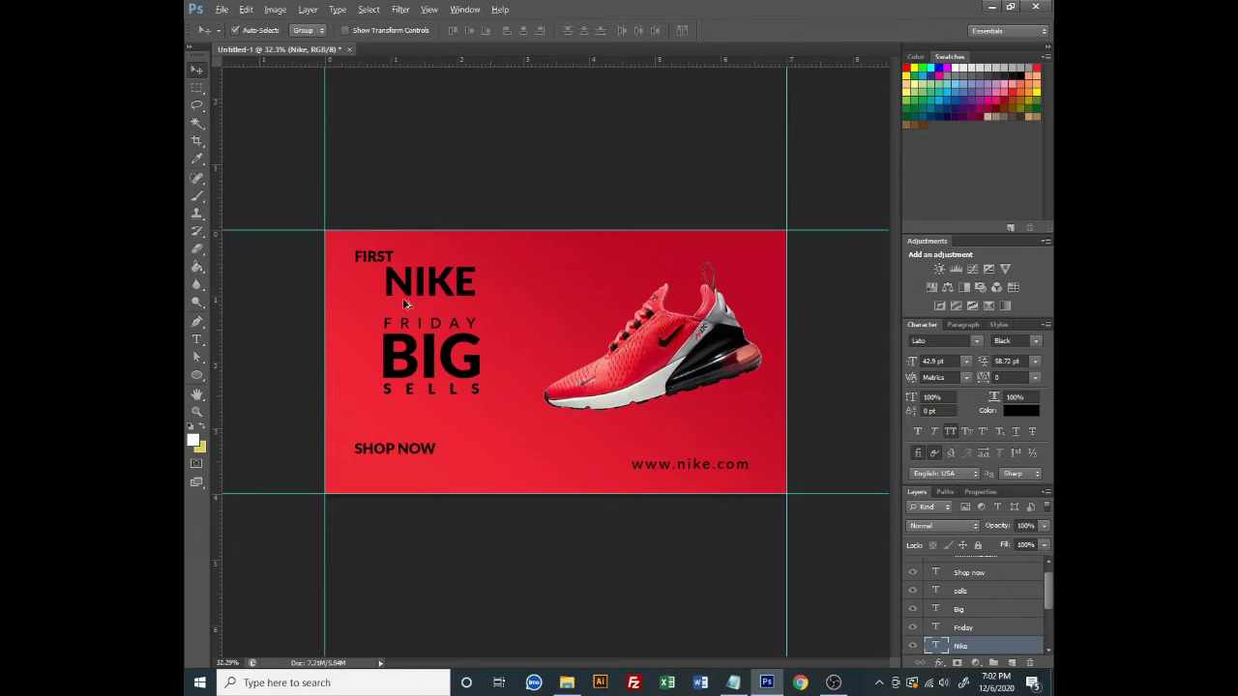
{"action": "scroll", "coordinate": [464, 308], "scroll_direction": "up", "scroll_amount": 1}
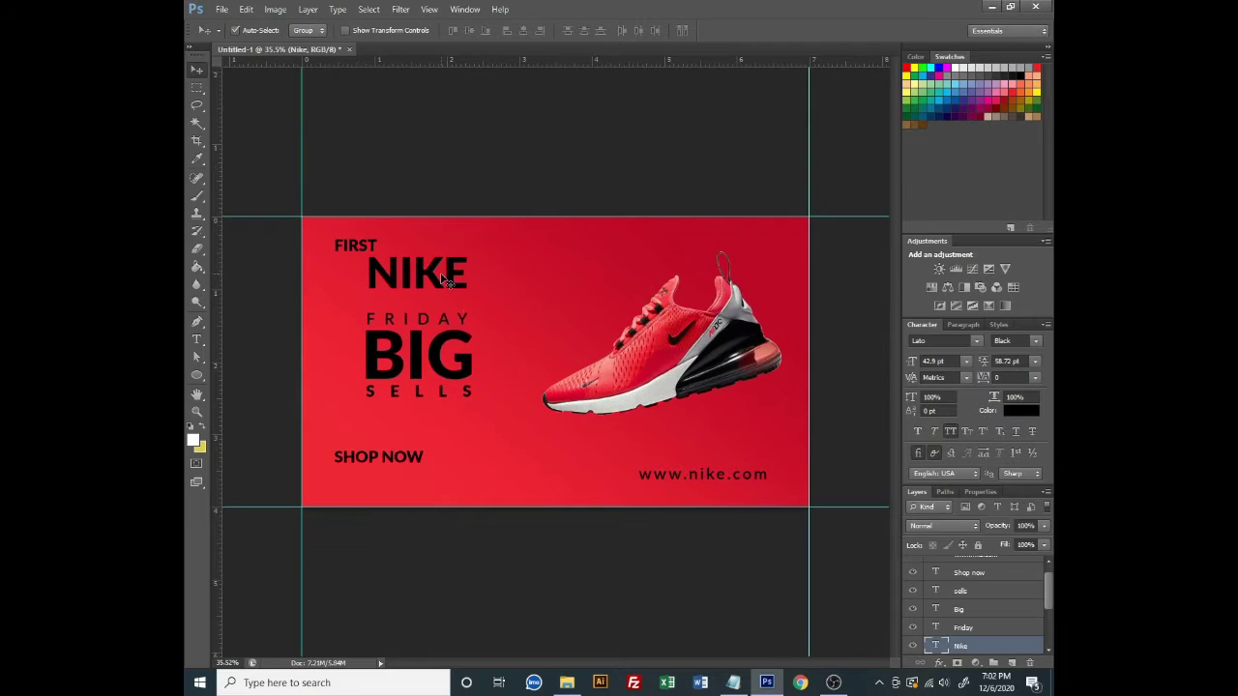
{"action": "key", "text": "ctrl+t"}
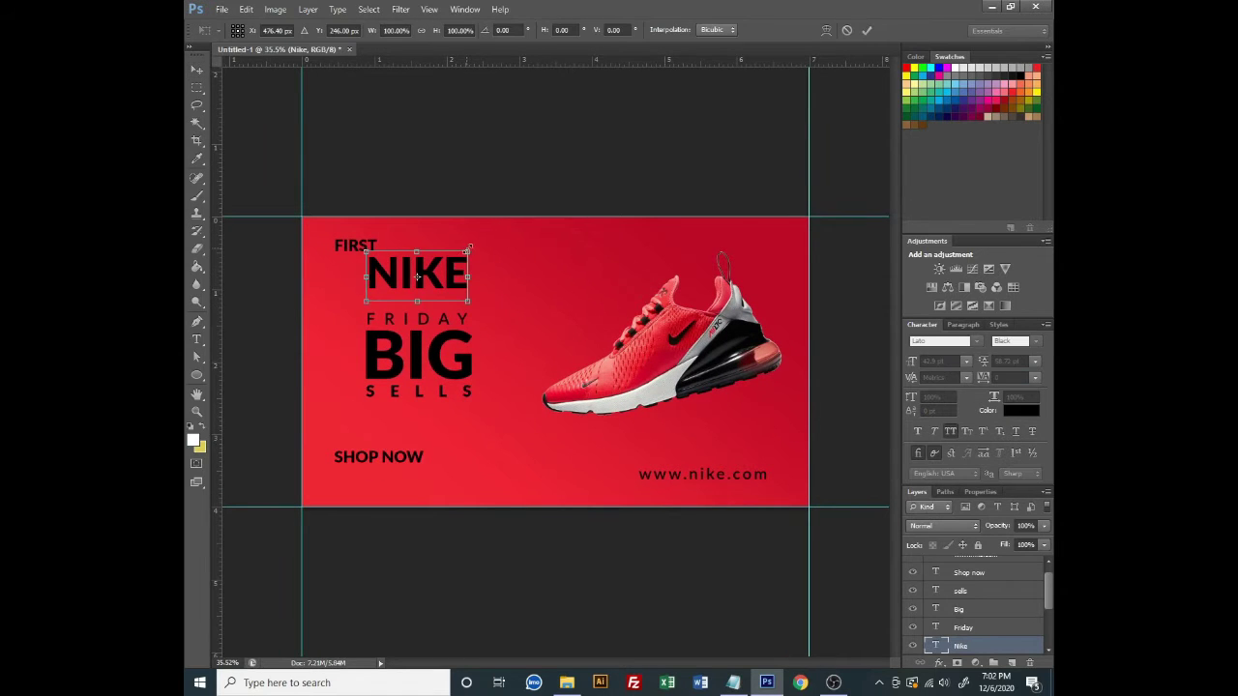
{"action": "left_click_drag", "start_coordinate": [466, 251], "coordinate": [463, 252]}
{"action": "key", "text": "Return"}
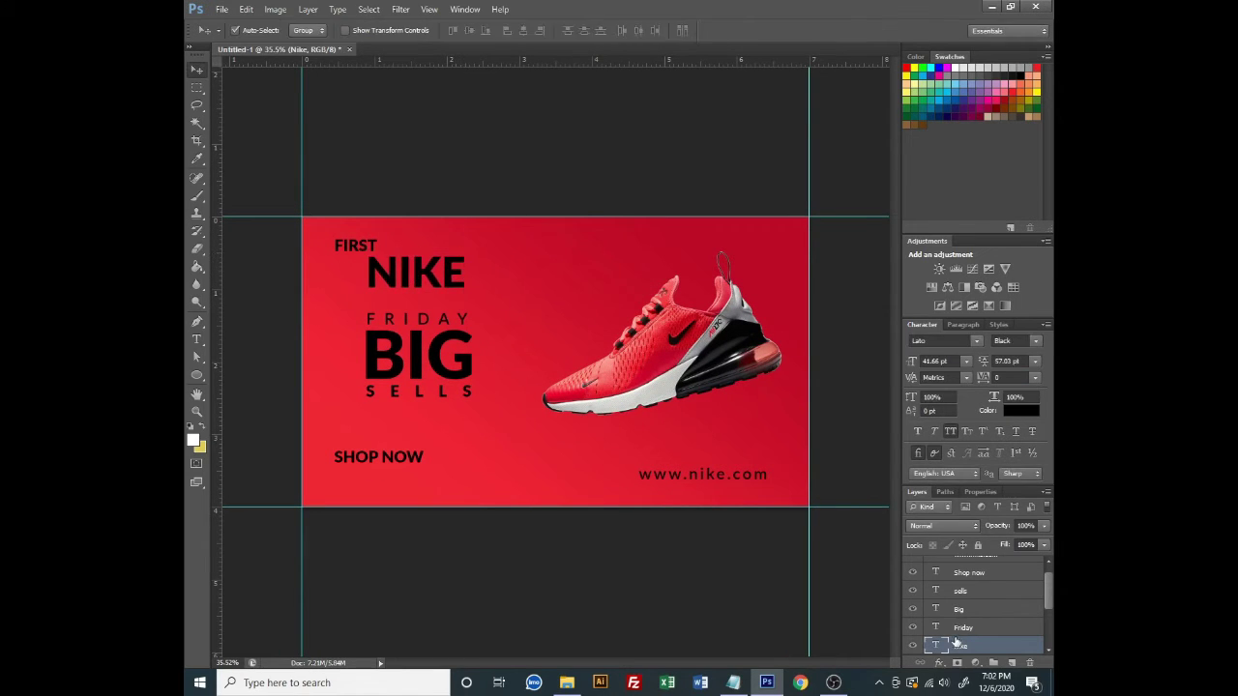
{"action": "double_click", "coordinate": [935, 645]}
{"action": "key", "text": "ctrl+h"}
{"action": "left_click", "coordinate": [620, 31]}
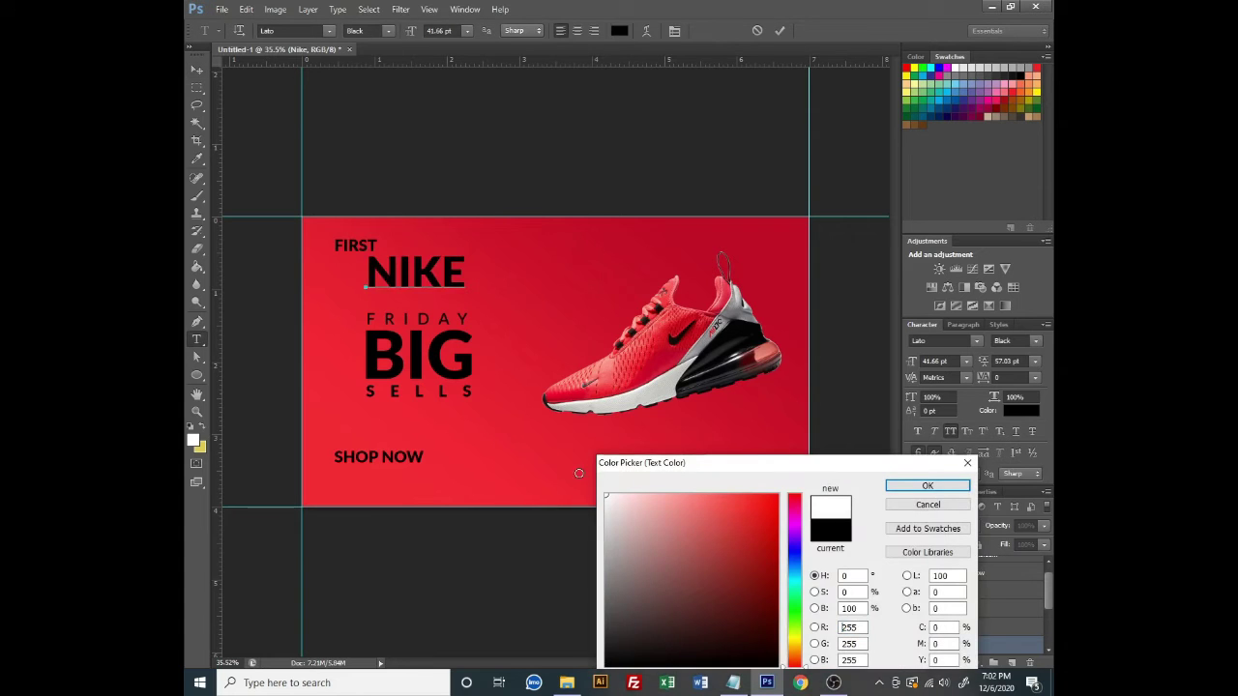
Make NIKE white, then turn FRIDAY, BIG, SELLS and SHOP NOW white together
{"action": "left_click", "coordinate": [926, 486]}
{"action": "left_click", "coordinate": [780, 30]}
{"action": "key", "text": "v"}
{"action": "left_click_drag", "start_coordinate": [276, 178], "coordinate": [322, 427]}
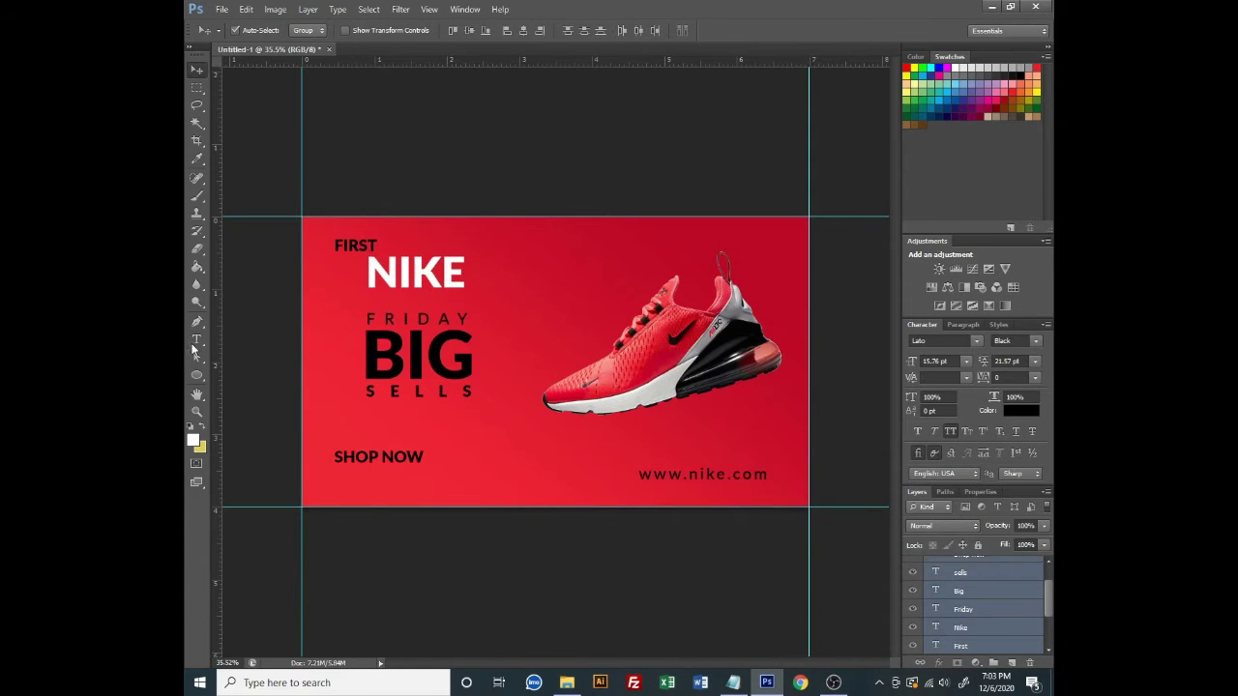
{"action": "left_click", "coordinate": [1021, 410]}
{"action": "left_click", "coordinate": [926, 485]}
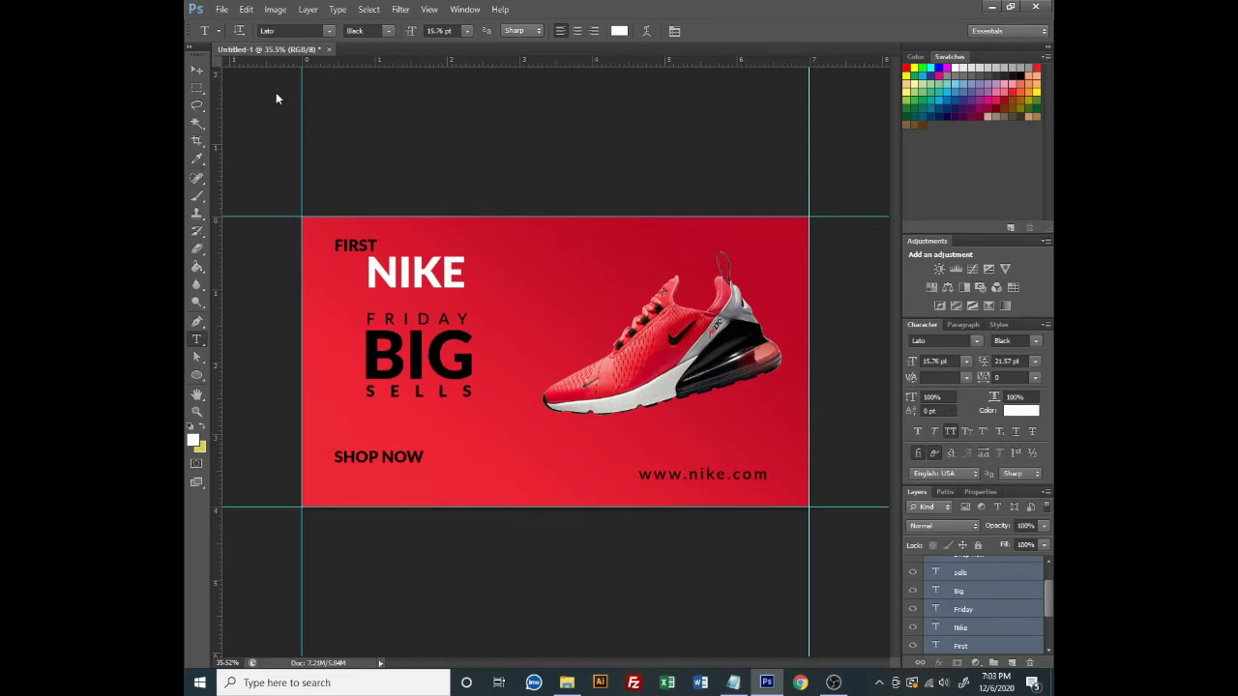
{"action": "left_click", "coordinate": [925, 566]}
{"action": "double_click", "coordinate": [926, 565]}
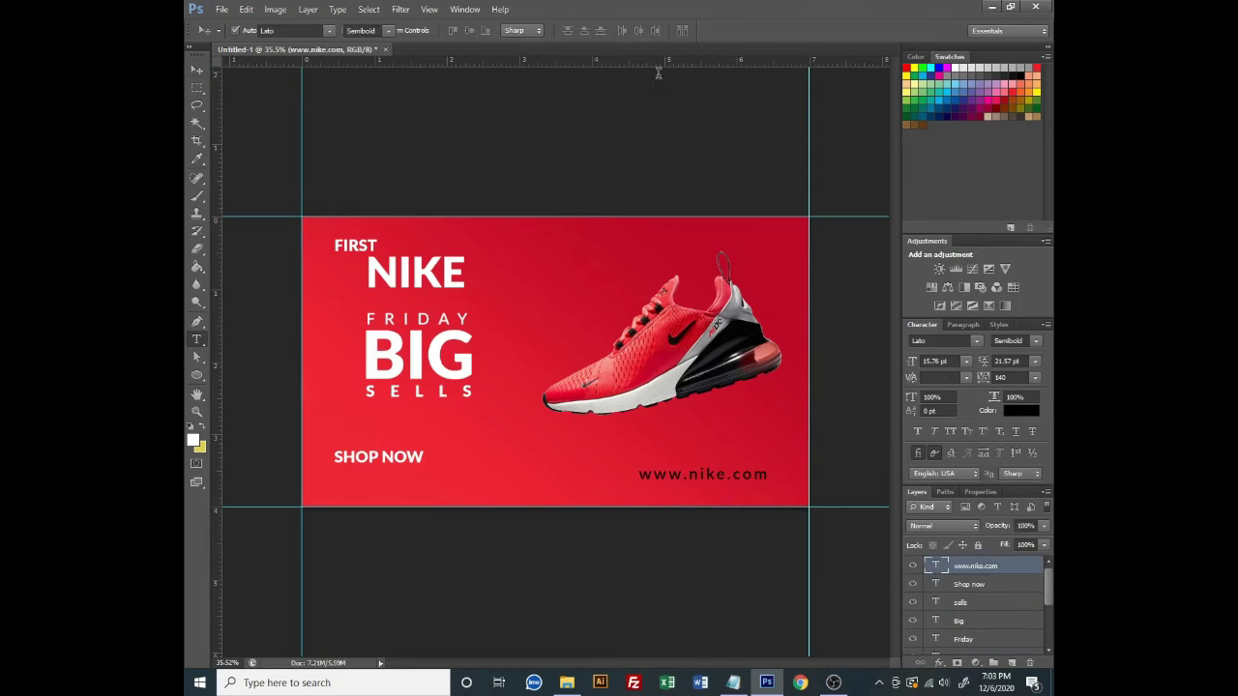
{"action": "left_click", "coordinate": [619, 30]}
{"action": "left_click", "coordinate": [610, 479]}
{"action": "left_click", "coordinate": [926, 486]}
{"action": "left_click", "coordinate": [780, 30]}
{"action": "key", "text": "v"}
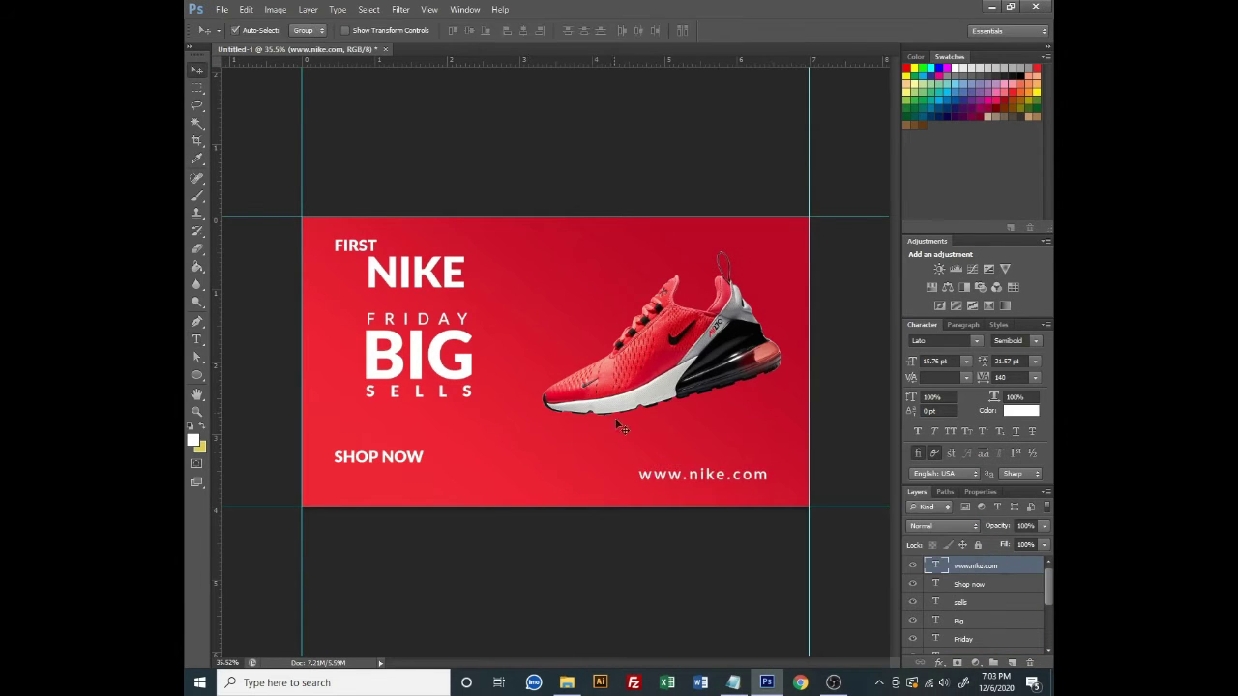
{"action": "mouse_move", "coordinate": [390, 450]}
{"action": "left_mouse_down"}
{"action": "mouse_move", "coordinate": [420, 418]}
{"action": "mouse_move", "coordinate": [429, 466]}
{"action": "left_mouse_up"}
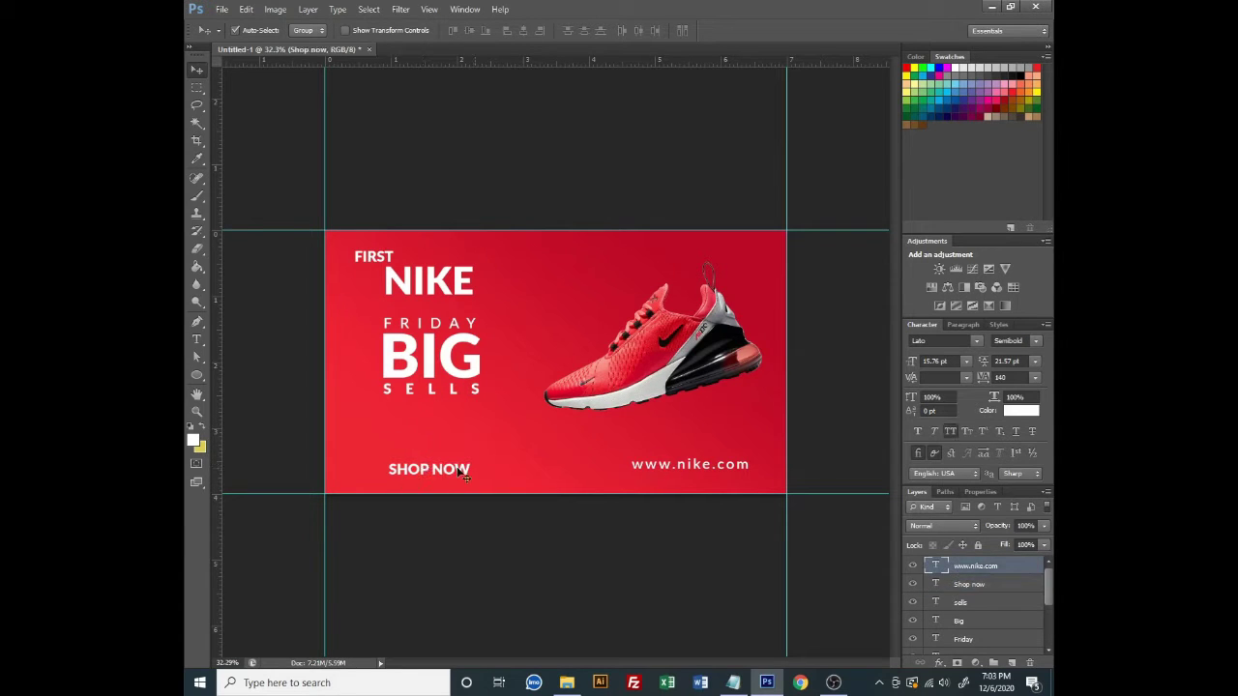
Draw a 100 px-radius rounded rectangle around SHOP NOW and place it beneath the text layer
{"action": "left_click", "coordinate": [456, 141]}
{"action": "left_click", "coordinate": [196, 375]}
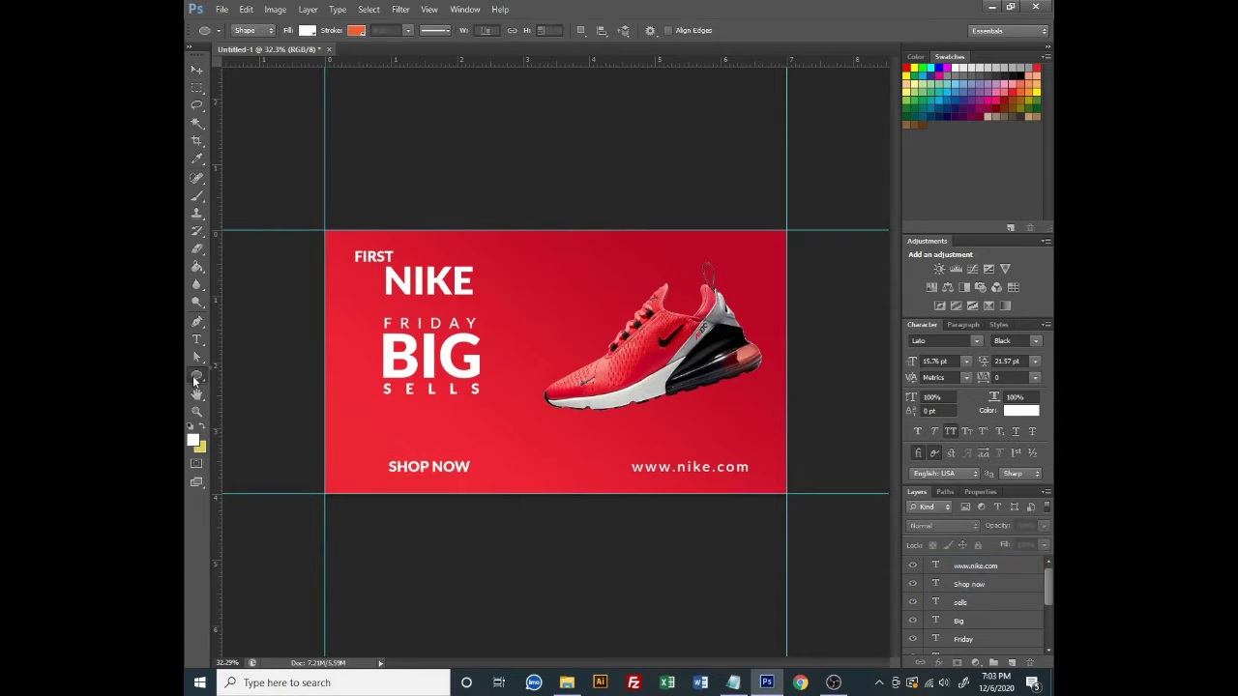
{"action": "left_click", "coordinate": [263, 385]}
{"action": "left_click_drag", "start_coordinate": [385, 454], "coordinate": [488, 480]}
{"action": "left_click_drag", "start_coordinate": [975, 570], "coordinate": [1004, 616]}
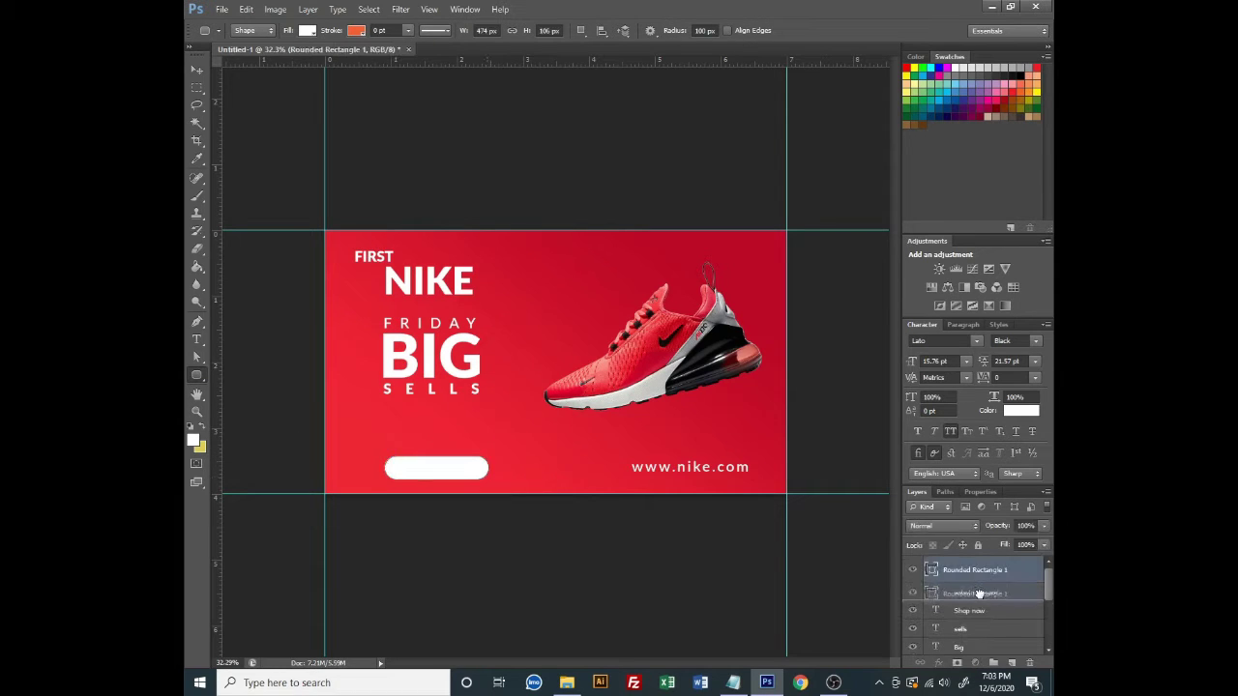
Fill the pill with the sampled banner red and give it a 1.5 pt white stroke
{"action": "double_click", "coordinate": [932, 608]}
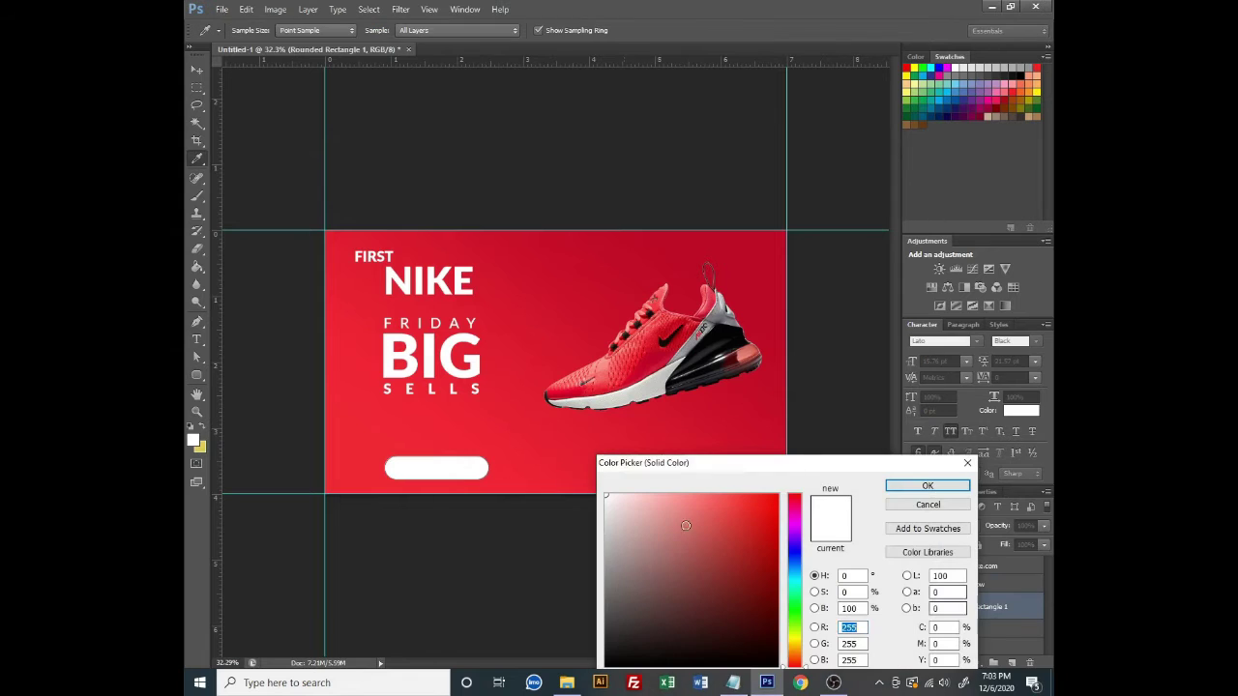
{"action": "left_click", "coordinate": [424, 431]}
{"action": "left_click", "coordinate": [927, 485]}
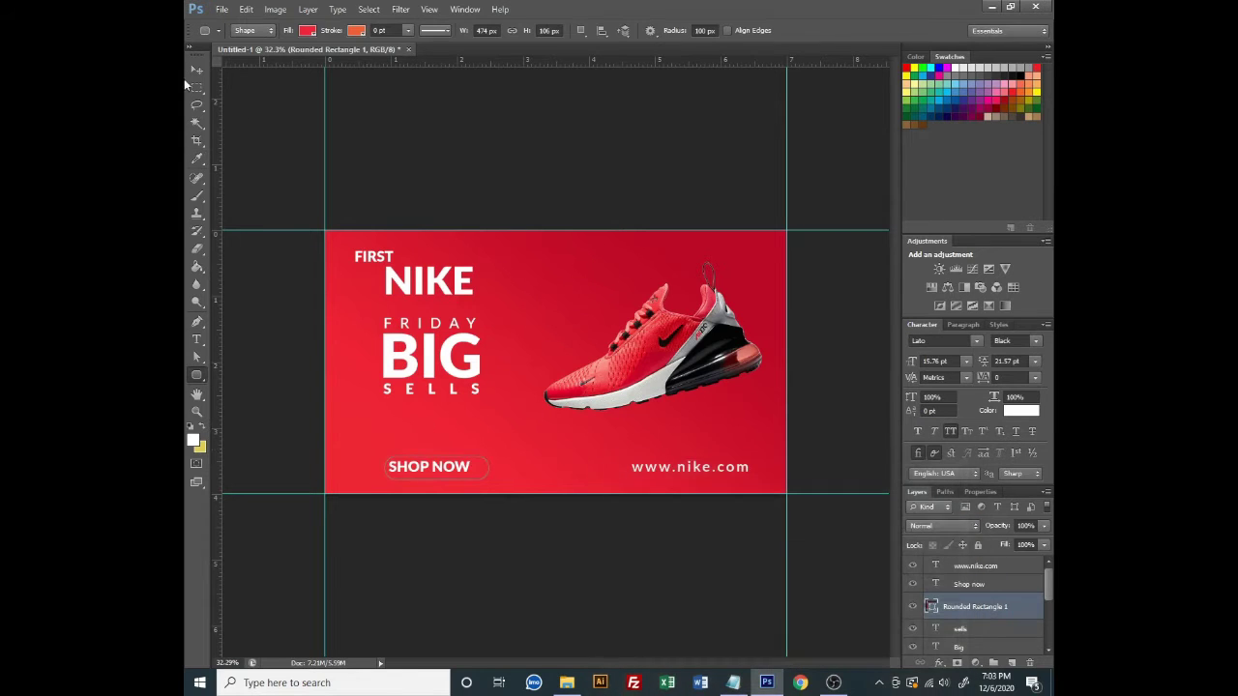
{"action": "left_click", "coordinate": [318, 33]}
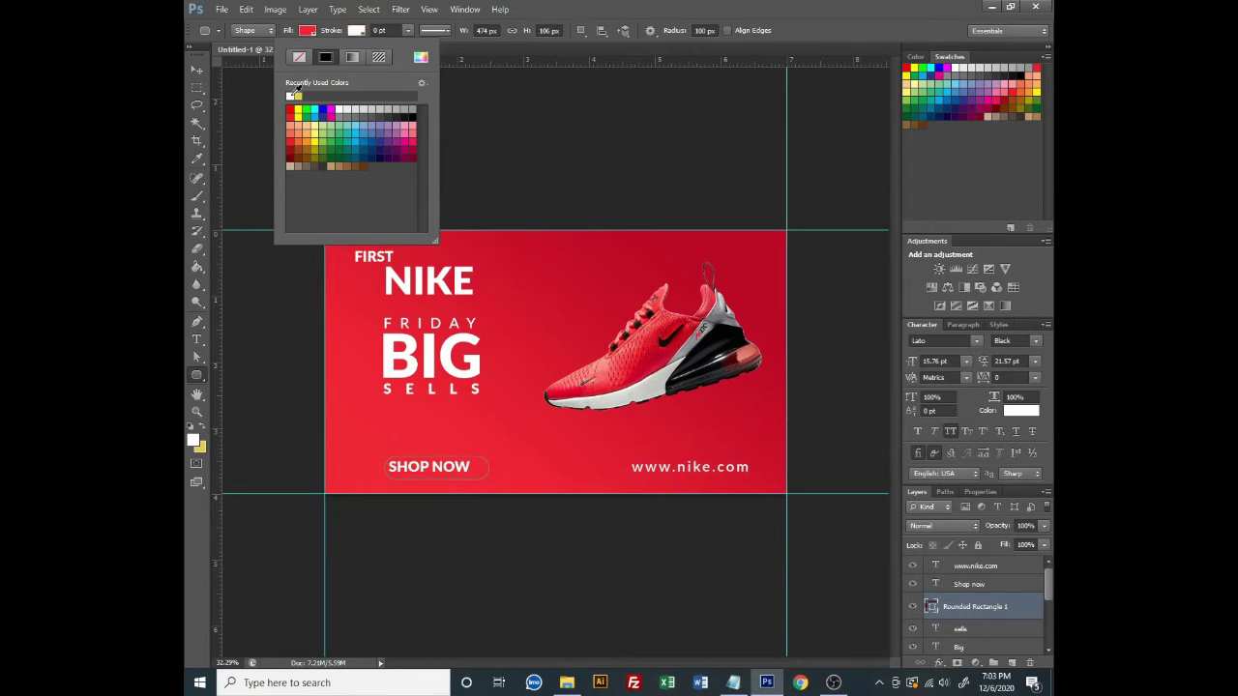
{"action": "left_click", "coordinate": [390, 31]}
{"action": "type", "text": "1.5"}
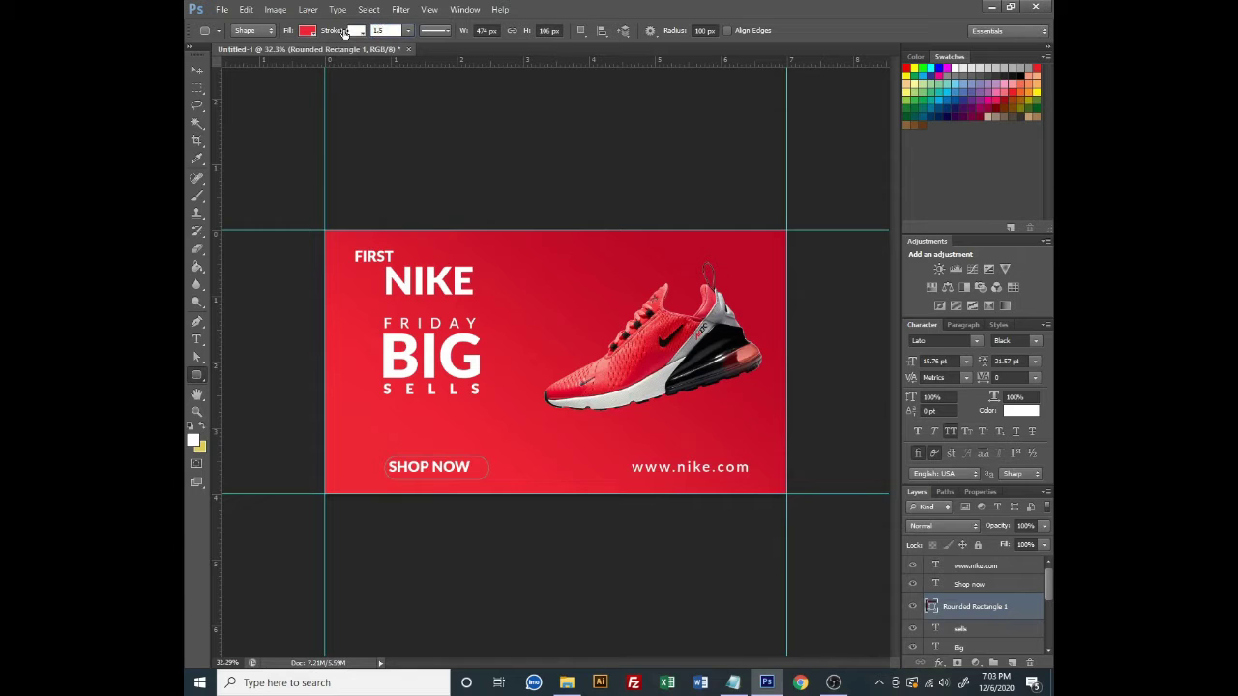
{"action": "key", "text": "Return"}
Scale the SHOP NOW text to fit inside the pill button
{"action": "left_click", "coordinate": [197, 69]}
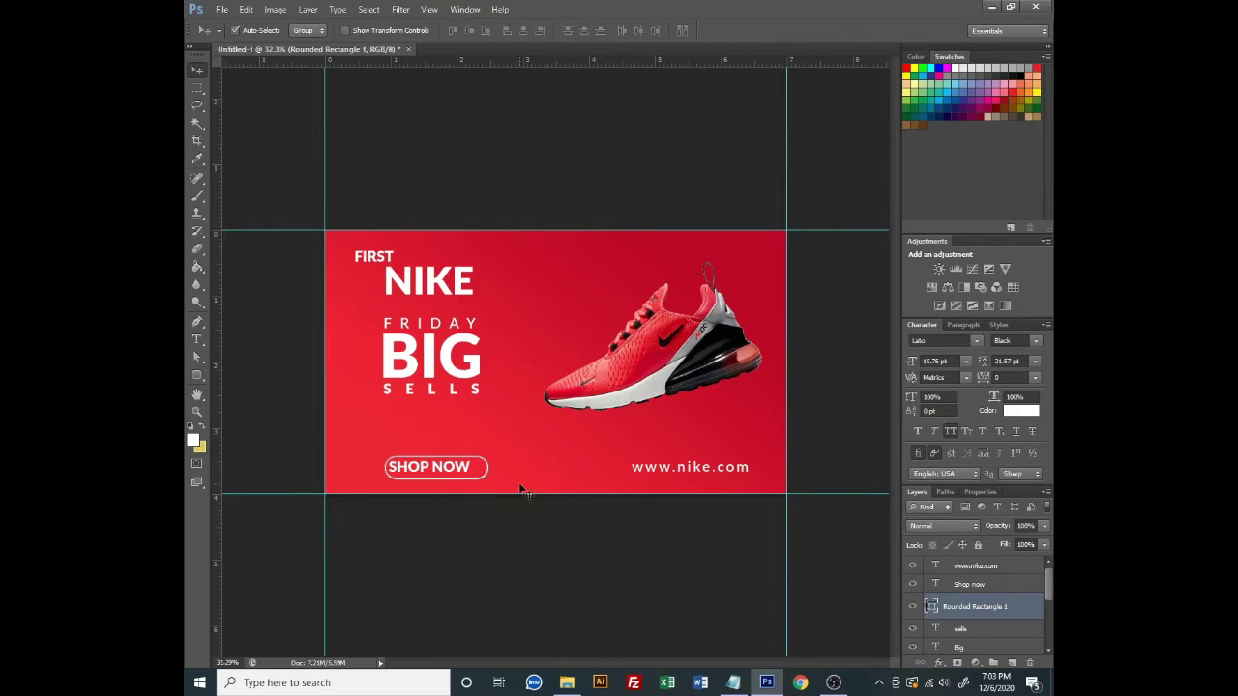
{"action": "key", "text": "ctrl+plus"}
{"action": "left_click", "coordinate": [443, 489]}
{"action": "key", "text": "ctrl+t"}
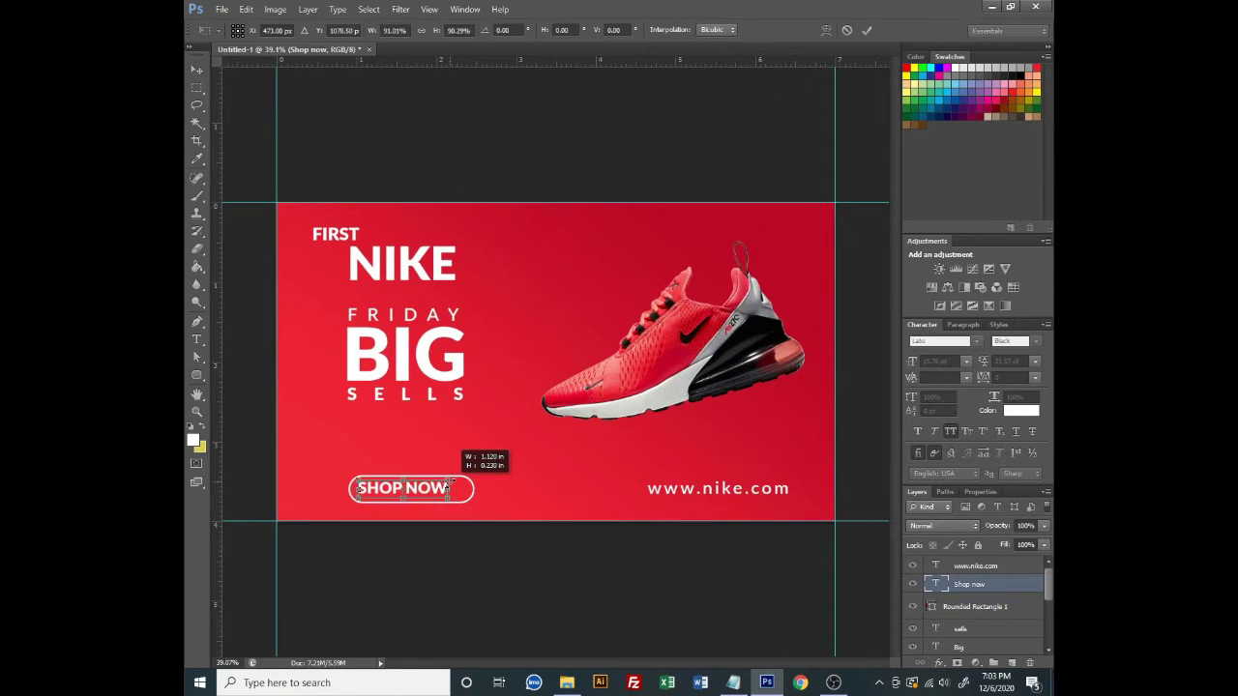
{"action": "left_click_drag", "start_coordinate": [451, 482], "coordinate": [448, 484]}
{"action": "key", "text": "Return"}
Centre SHOP NOW horizontally in its pill and group the button layers as Group 1
{"action": "left_click", "coordinate": [921, 605], "text": "shift"}
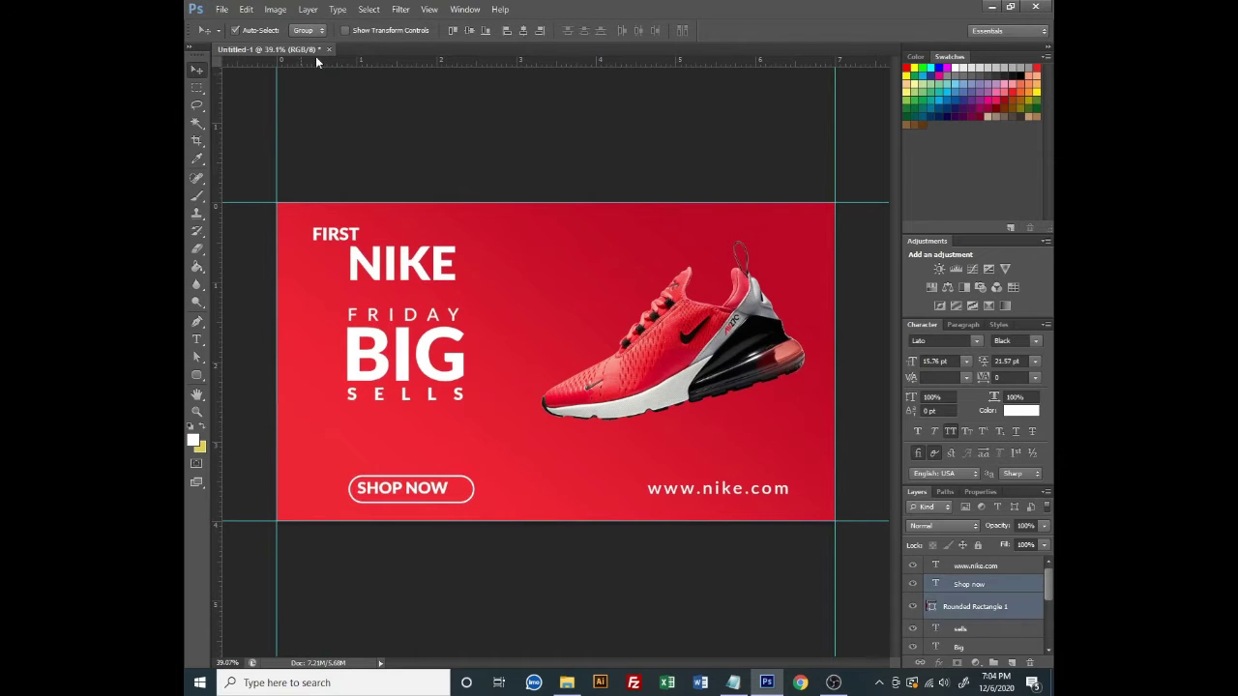
{"action": "left_click", "coordinate": [524, 31]}
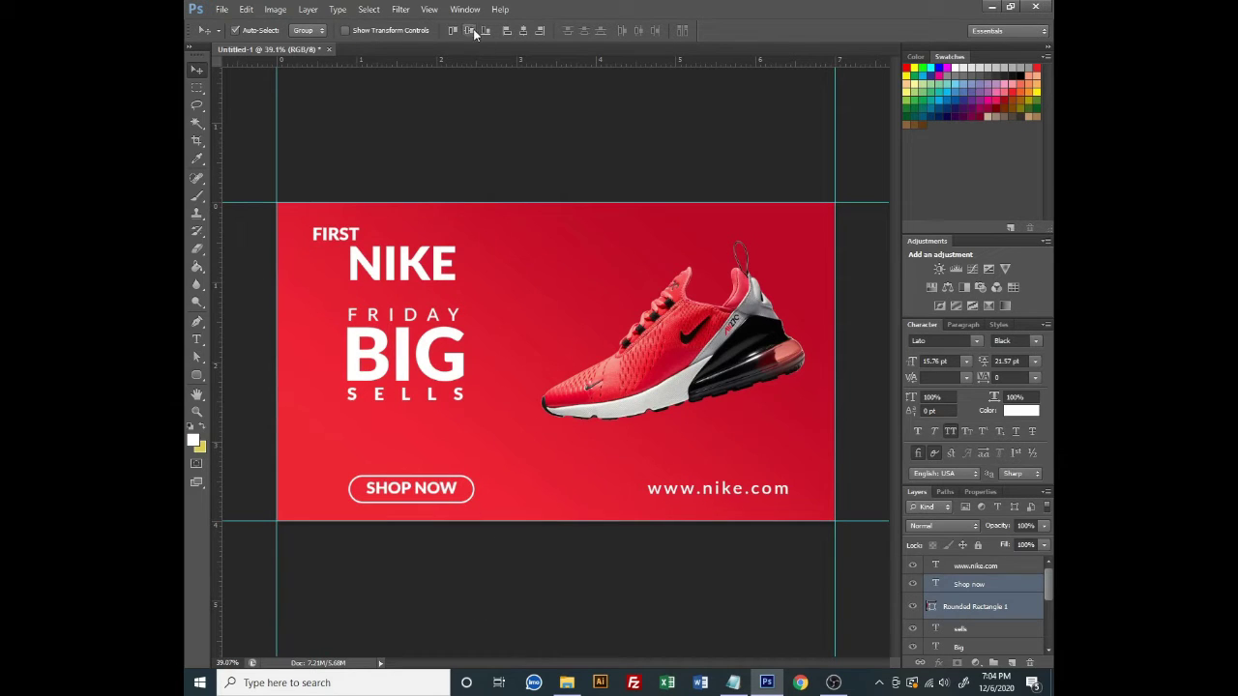
{"action": "left_click", "coordinate": [454, 580]}
{"action": "key", "text": "alt+period"}
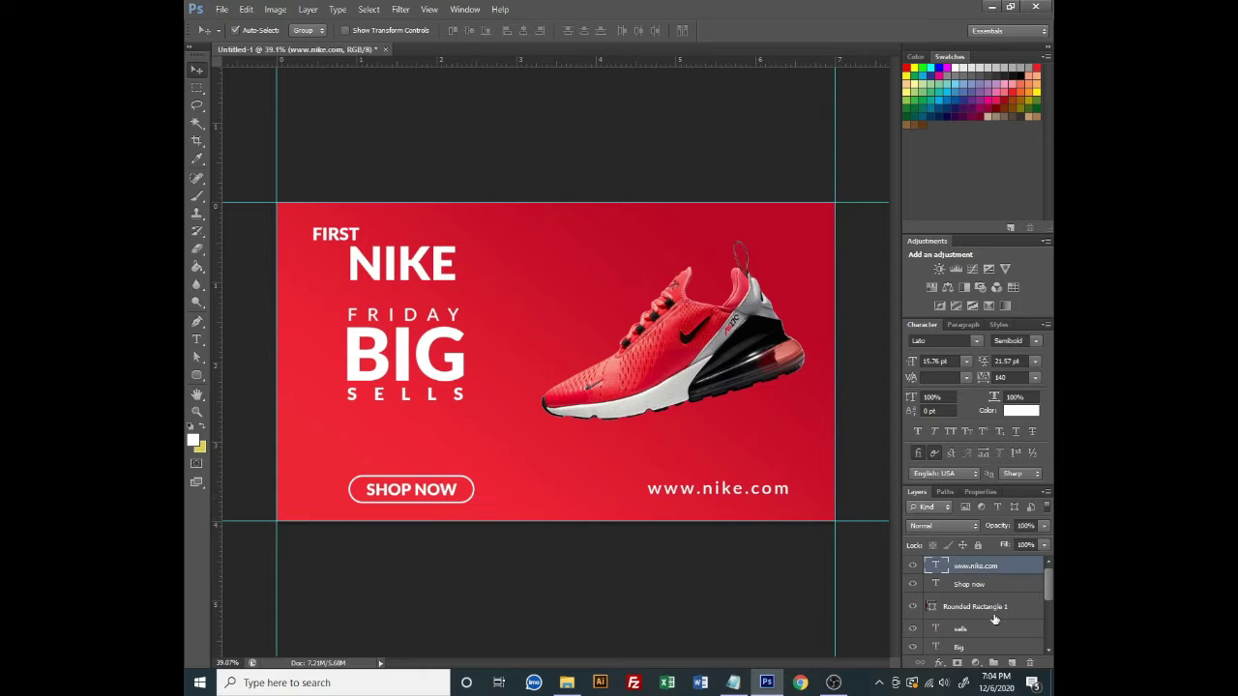
{"action": "left_click", "coordinate": [994, 617], "text": "shift"}
{"action": "scroll", "coordinate": [556, 365], "scroll_direction": "up", "scroll_amount": 2}
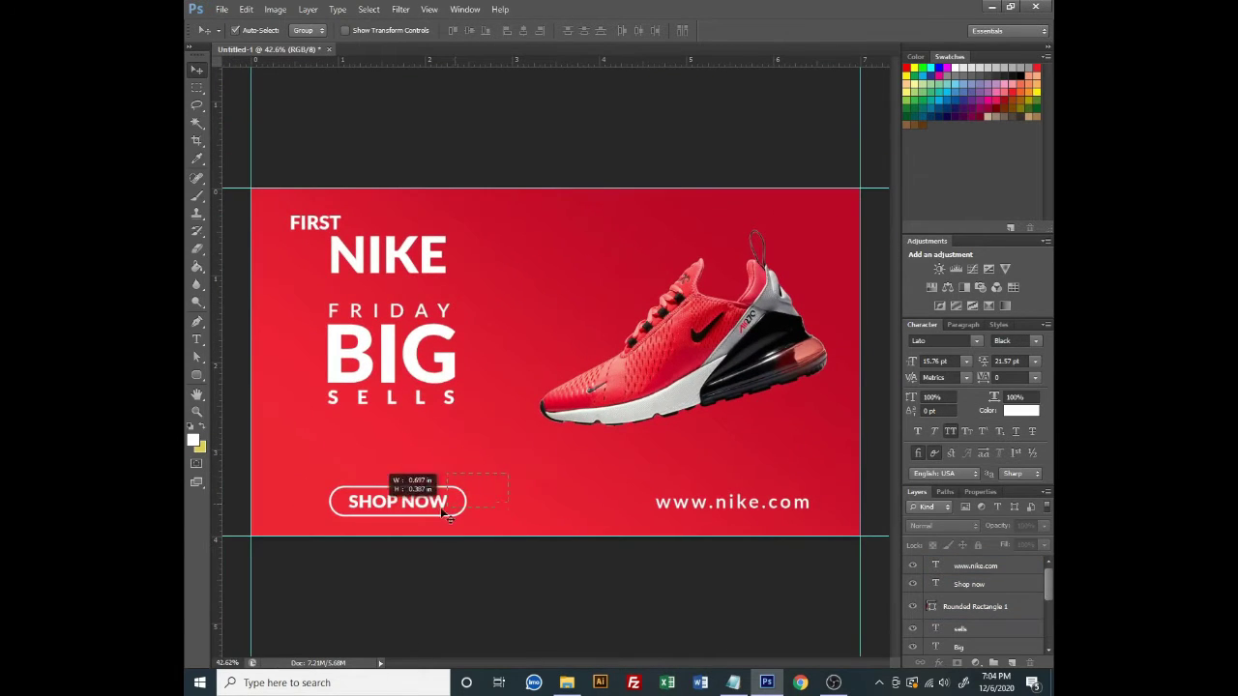
{"action": "left_click_drag", "start_coordinate": [416, 474], "coordinate": [304, 262]}
{"action": "key", "text": "ctrl+g"}
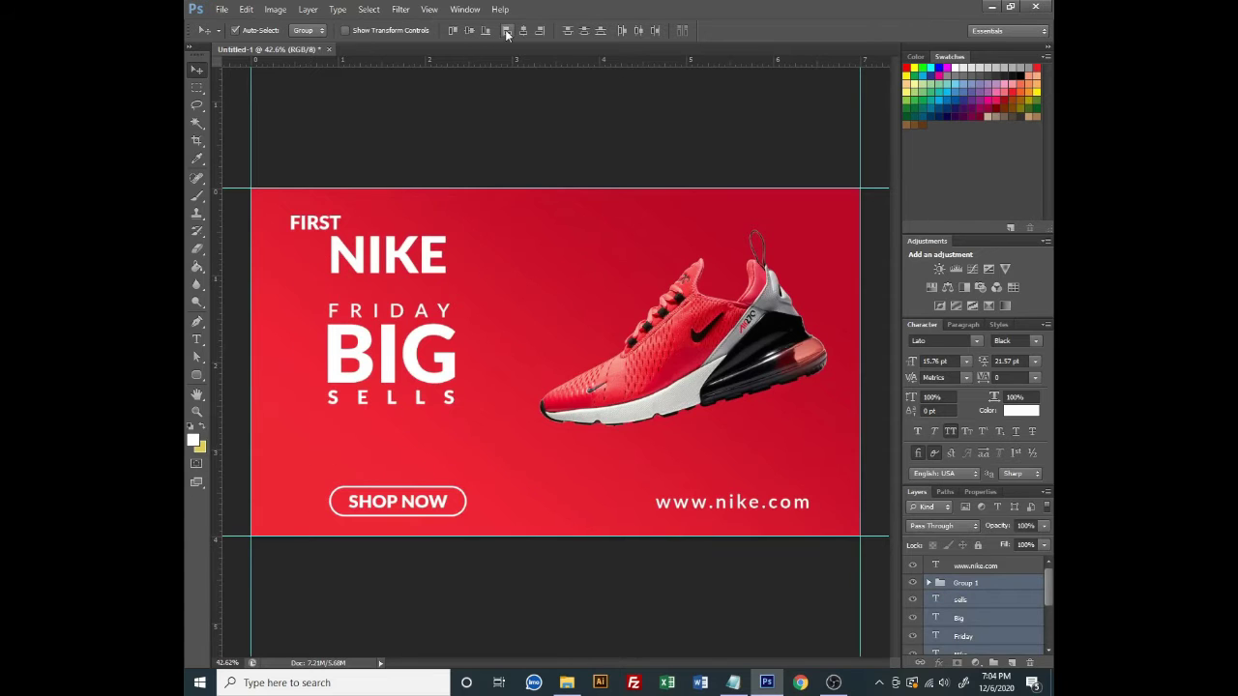
Place a vertical guide at BIG's right edge
{"action": "scroll", "coordinate": [483, 317], "scroll_direction": "up", "scroll_amount": 2}
{"action": "scroll", "coordinate": [454, 314], "scroll_direction": "up", "scroll_amount": 1}
{"action": "scroll", "coordinate": [435, 308], "scroll_direction": "left", "scroll_amount": 3}
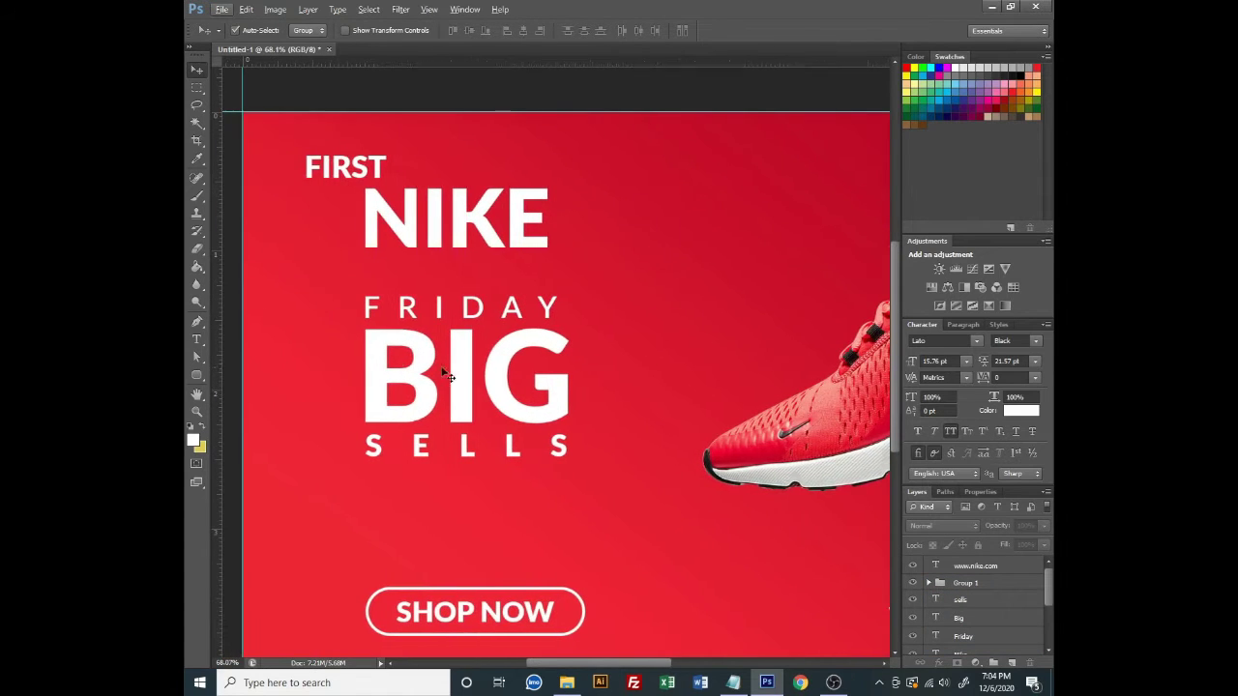
{"action": "left_click_drag", "start_coordinate": [221, 336], "coordinate": [571, 313]}
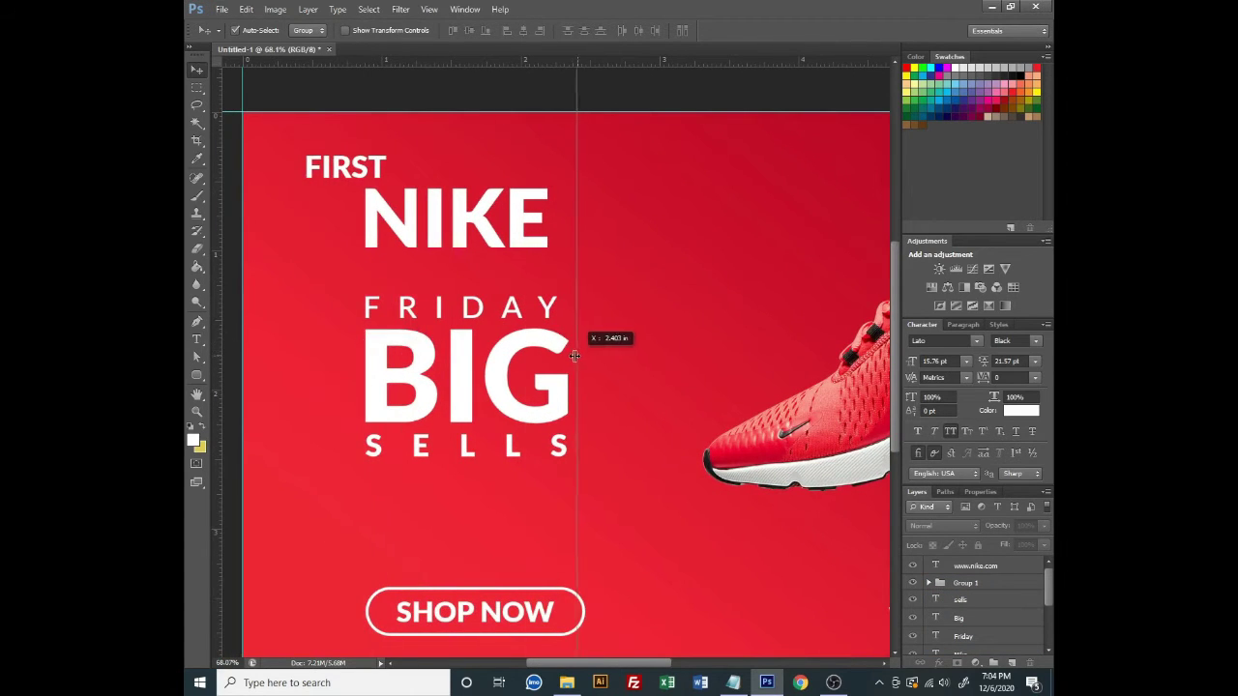
Stretch FRIDAY and SELLS horizontally so both end at the BIG guide
{"action": "scroll", "coordinate": [571, 312], "scroll_direction": "up", "scroll_amount": 3}
{"action": "left_click", "coordinate": [542, 331]}
{"action": "key", "text": "ctrl+t"}
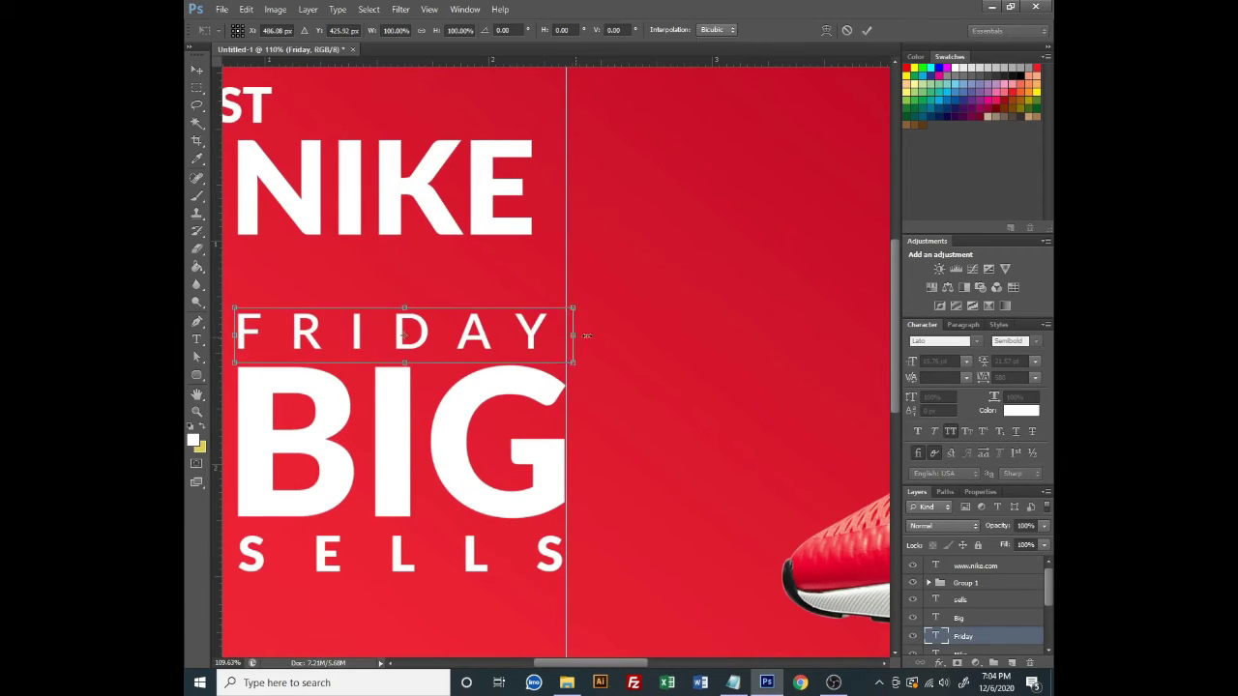
{"action": "left_click_drag", "start_coordinate": [571, 335], "coordinate": [594, 335]}
{"action": "key", "text": "Return"}
{"action": "left_click", "coordinate": [556, 556]}
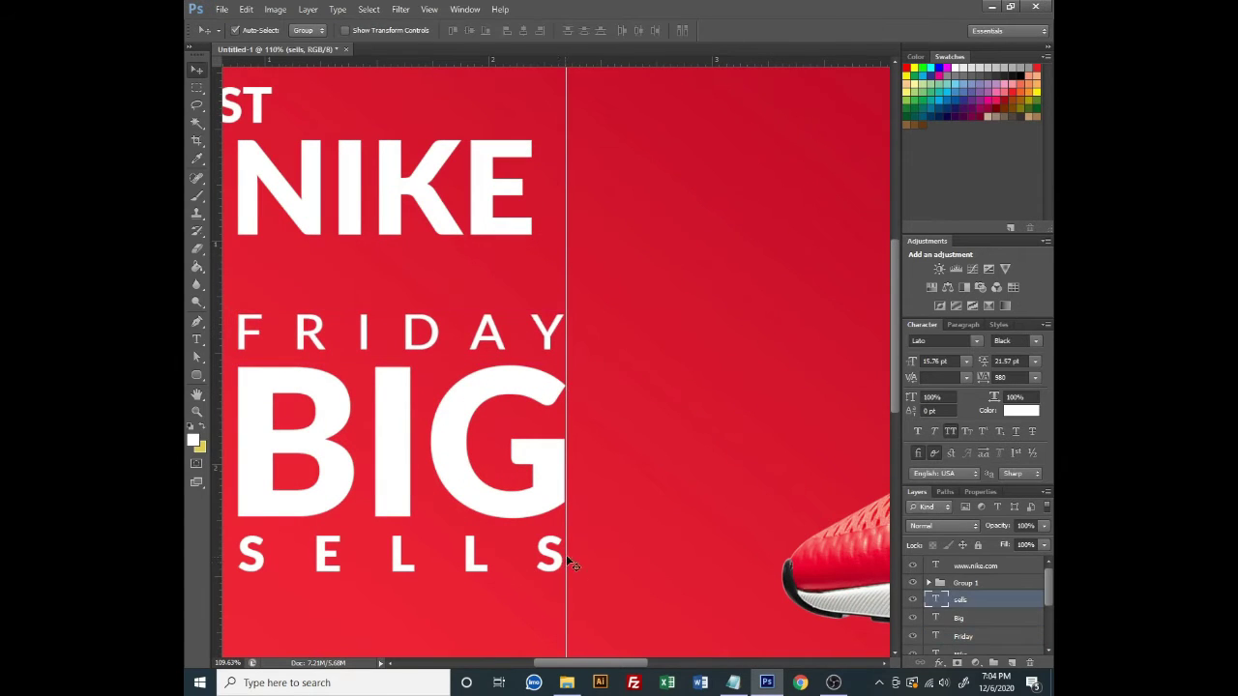
{"action": "key", "text": "ctrl+t"}
{"action": "left_click_drag", "start_coordinate": [567, 558], "coordinate": [618, 559]}
{"action": "key", "text": "Return"}
{"action": "scroll", "coordinate": [600, 487], "scroll_direction": "down", "scroll_amount": 1}
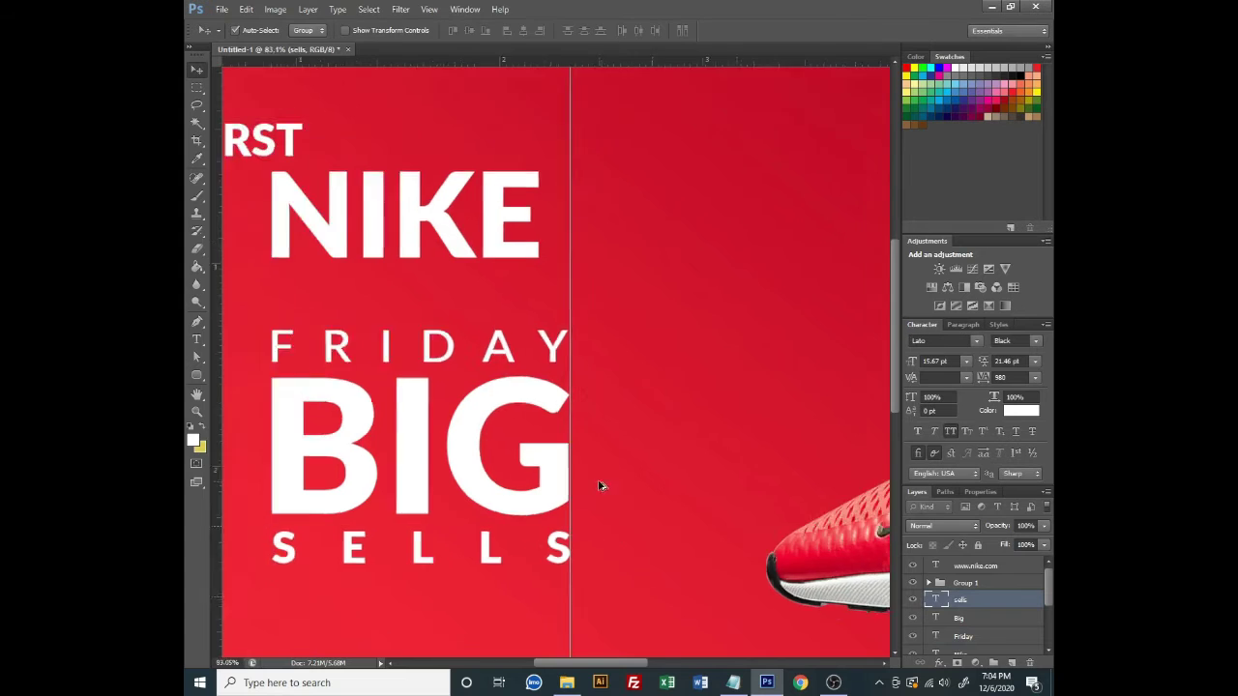
{"action": "scroll", "coordinate": [549, 368], "scroll_direction": "down", "scroll_amount": 2}
{"action": "scroll", "coordinate": [545, 365], "scroll_direction": "up", "scroll_amount": 1}
{"action": "scroll", "coordinate": [545, 365], "scroll_direction": "down", "scroll_amount": 2}
Nudge the FRIDAY BIG SELLS block left, keeping its size unchanged
{"action": "left_click", "coordinate": [357, 311], "text": "shift"}
{"action": "left_click", "coordinate": [455, 373], "text": "shift"}
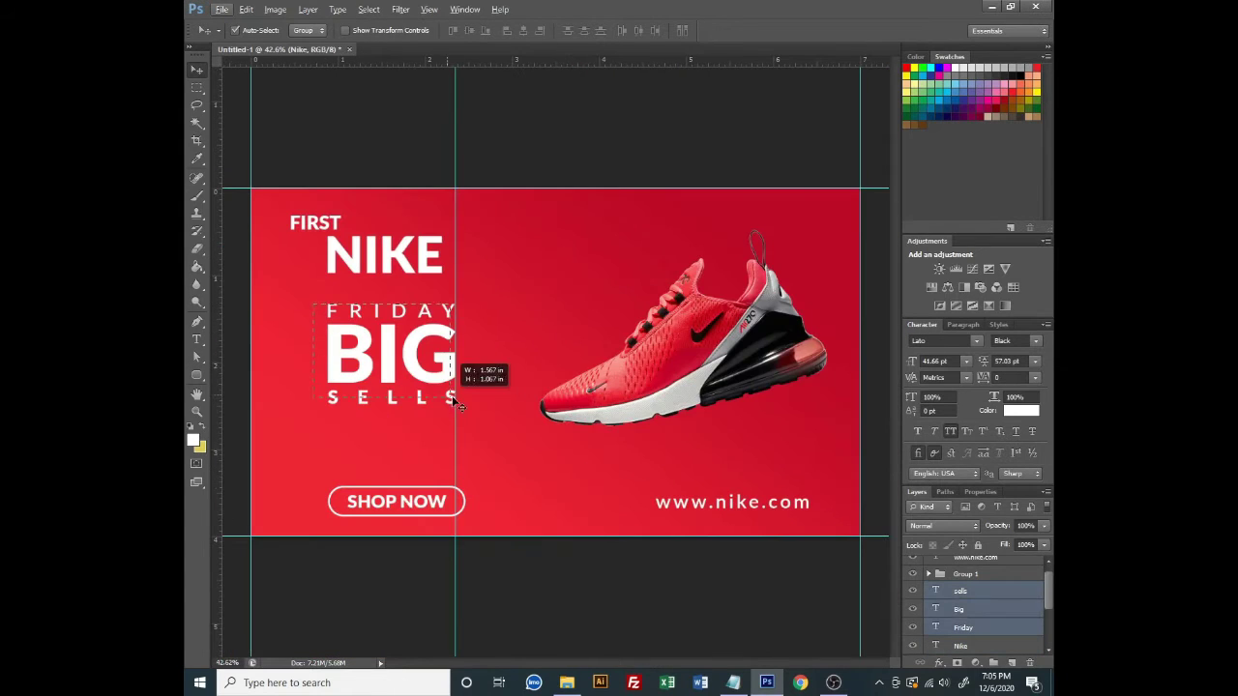
{"action": "key", "text": "ctrl+t"}
{"action": "mouse_move", "coordinate": [457, 301]}
{"action": "left_mouse_down"}
{"action": "mouse_move", "coordinate": [447, 309]}
{"action": "mouse_move", "coordinate": [456, 300]}
{"action": "left_mouse_up"}
{"action": "key", "text": "Return"}
{"action": "left_click_drag", "start_coordinate": [298, 264], "coordinate": [360, 399]}
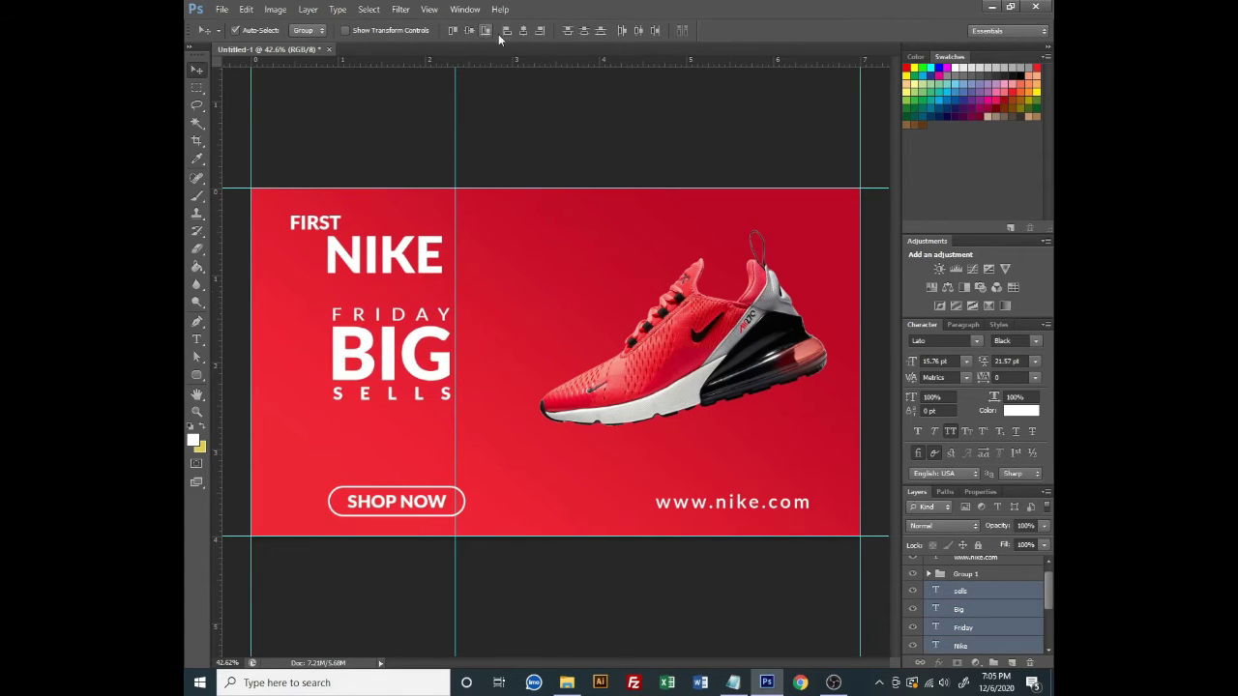
{"action": "key", "text": "shift+Left"}
Enlarge the NIKE headline to about 166% and shift it right and down
{"action": "left_click", "coordinate": [373, 279]}
{"action": "key", "text": "ctrl+t"}
{"action": "left_click_drag", "start_coordinate": [451, 288], "coordinate": [455, 297]}
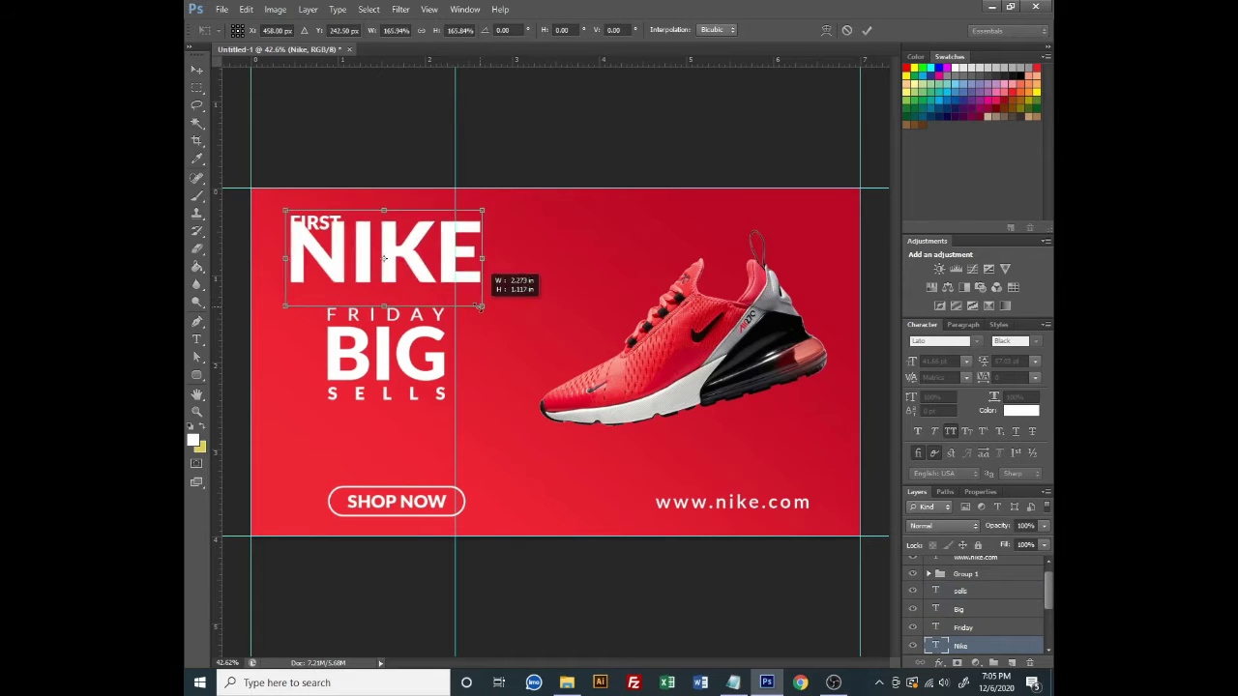
{"action": "left_click_drag", "start_coordinate": [442, 239], "coordinate": [455, 249]}
{"action": "key", "text": "Return"}
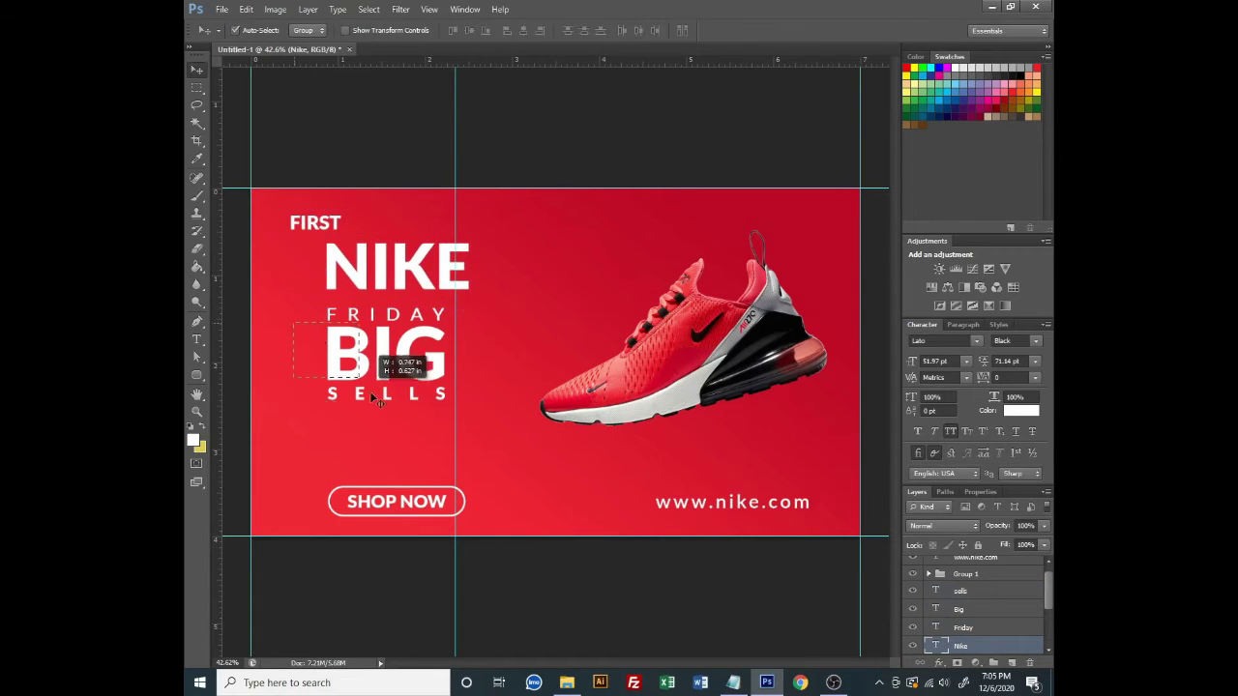
Move the FRIDAY, BIG and SELLS stack lower, leaving a gap beneath NIKE
{"action": "left_click_drag", "start_coordinate": [390, 372], "coordinate": [388, 400]}
{"action": "left_click", "coordinate": [329, 314], "text": "shift"}
{"action": "scroll", "coordinate": [496, 357], "scroll_direction": "down", "scroll_amount": 1}
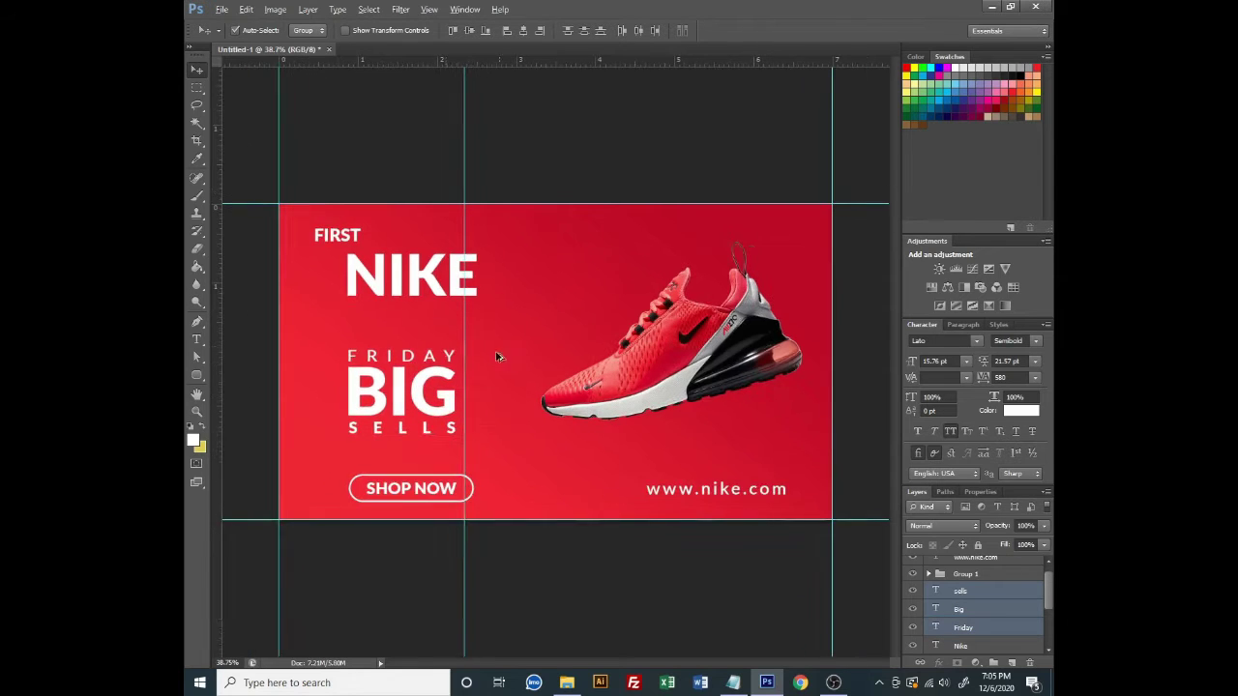
{"action": "scroll", "coordinate": [337, 276], "scroll_direction": "up", "scroll_amount": 2}
{"action": "scroll", "coordinate": [337, 275], "scroll_direction": "up", "scroll_amount": 1}
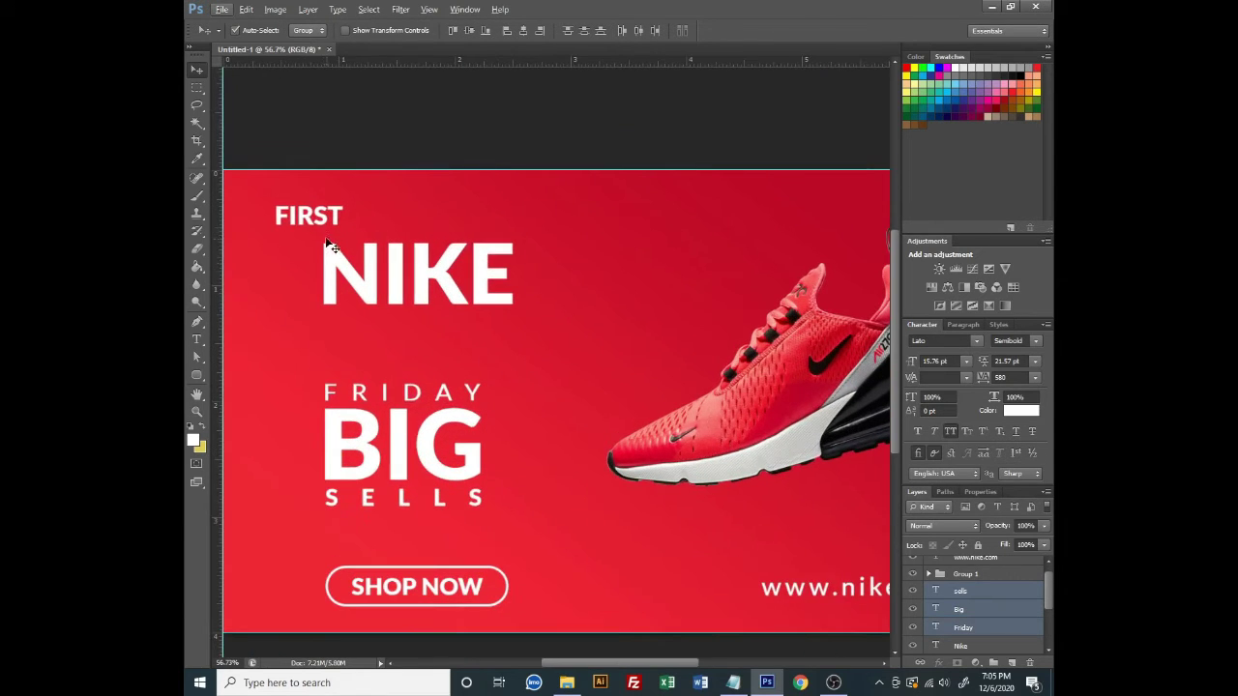
{"action": "left_click", "coordinate": [290, 216], "text": "shift"}
{"action": "left_click", "coordinate": [338, 263], "text": "shift"}
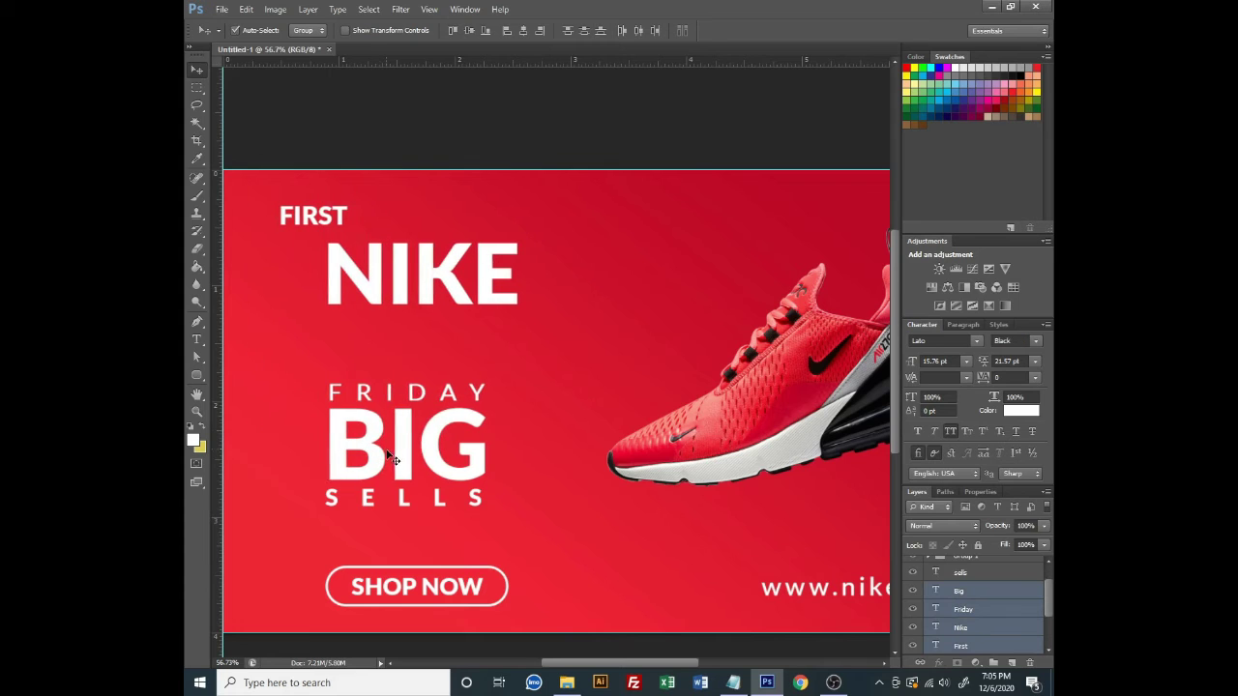
{"action": "left_click_drag", "start_coordinate": [275, 238], "coordinate": [442, 526]}
{"action": "scroll", "coordinate": [442, 520], "scroll_direction": "down", "scroll_amount": 2}
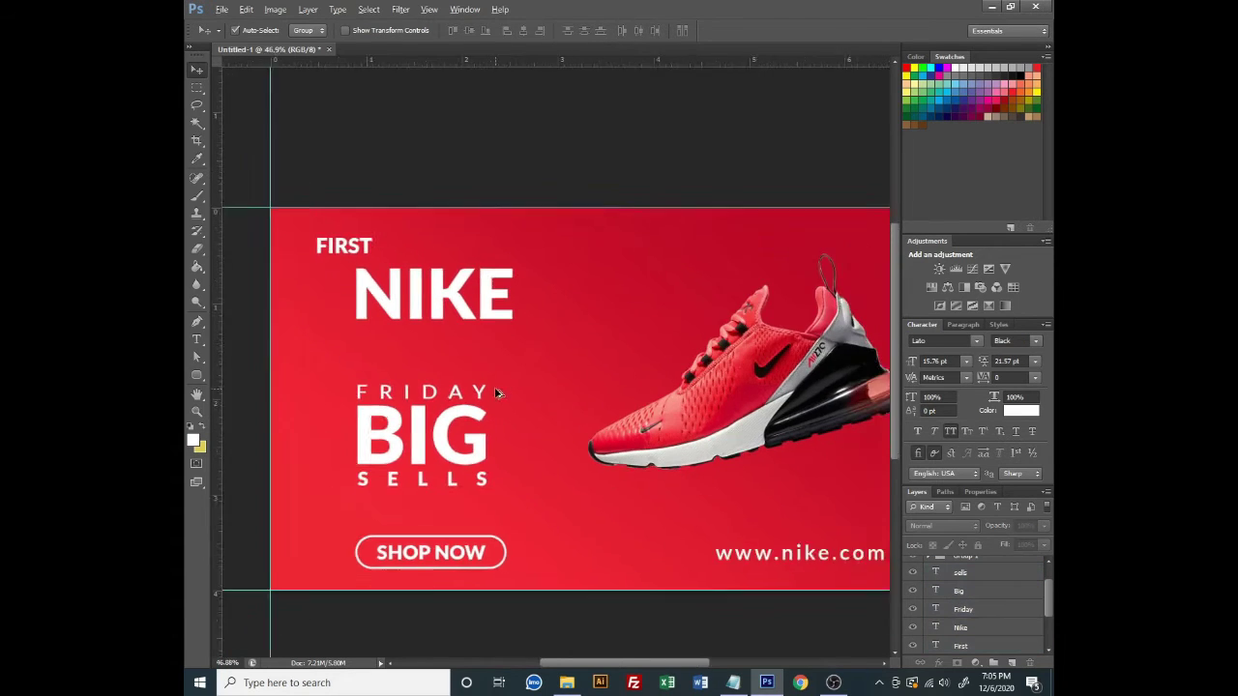
Set the FIRST heading's font style to Regular
{"action": "left_click", "coordinate": [316, 225]}
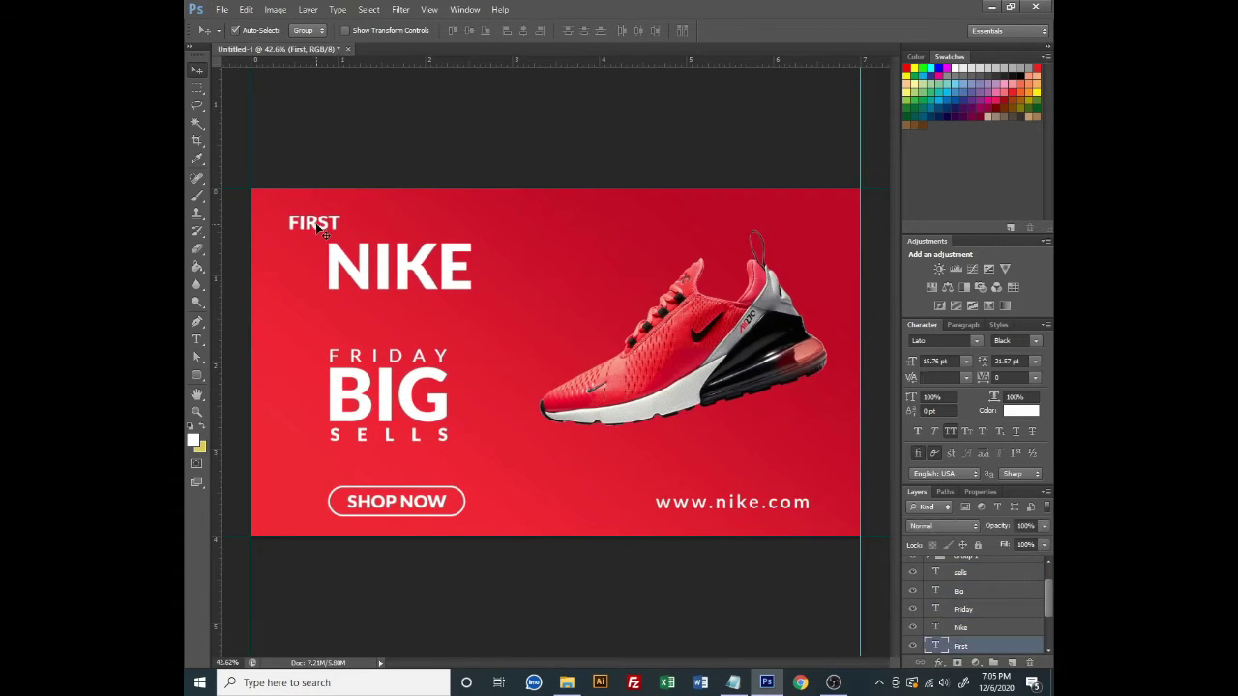
{"action": "double_click", "coordinate": [935, 646]}
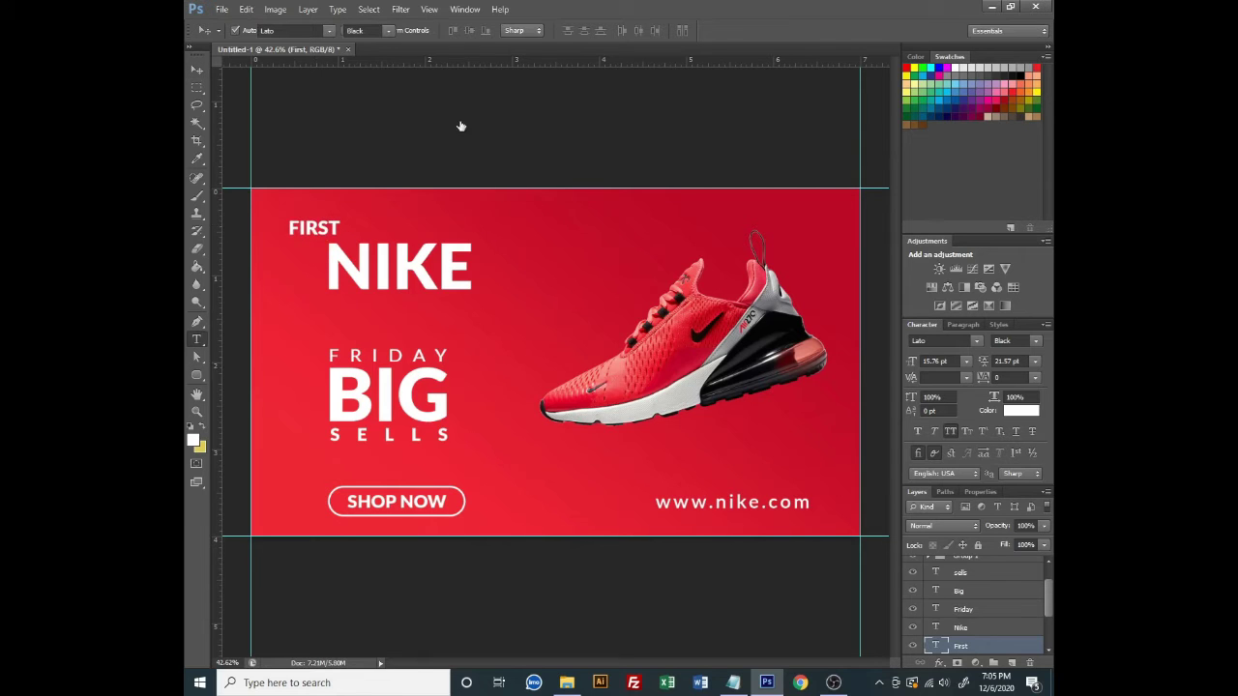
{"action": "left_click", "coordinate": [387, 30]}
{"action": "left_click", "coordinate": [399, 100]}
{"action": "key", "text": "ctrl+Return"}
{"action": "key", "text": "v"}
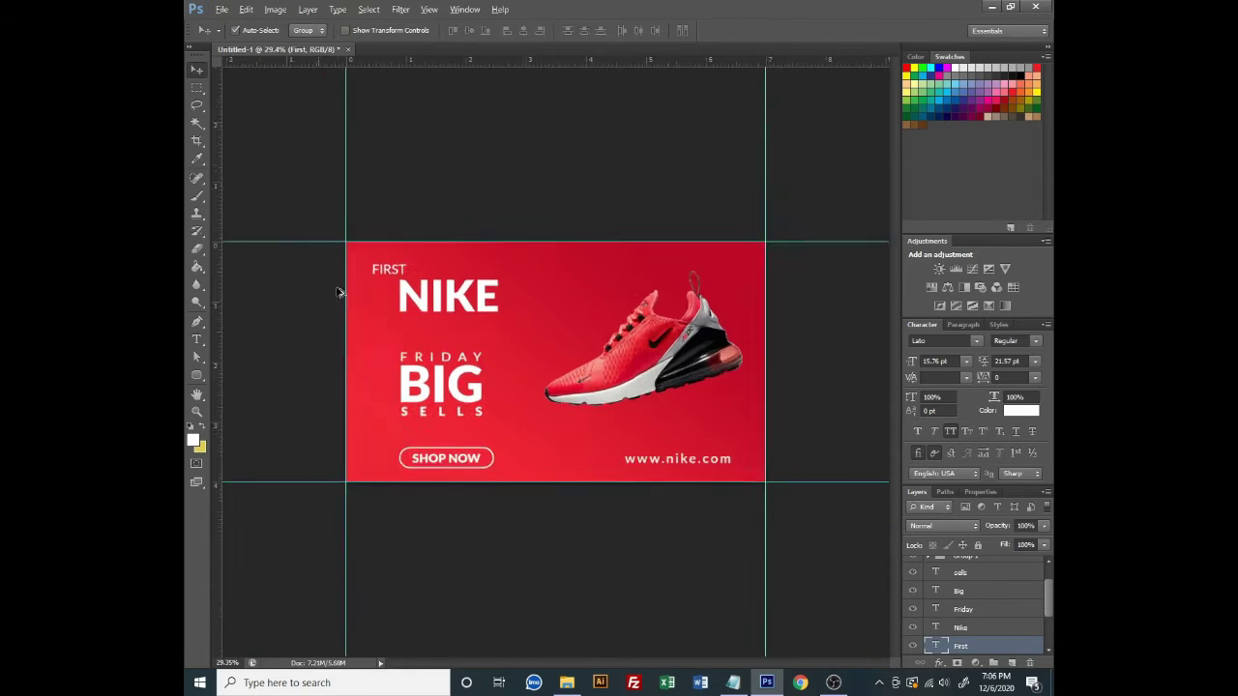
{"action": "scroll", "coordinate": [384, 327], "scroll_direction": "down", "scroll_amount": 1}
{"action": "scroll", "coordinate": [384, 328], "scroll_direction": "up", "scroll_amount": 1}
Change FIRST to Lato Semibold and select its text again for spacing edits
{"action": "double_click", "coordinate": [935, 645]}
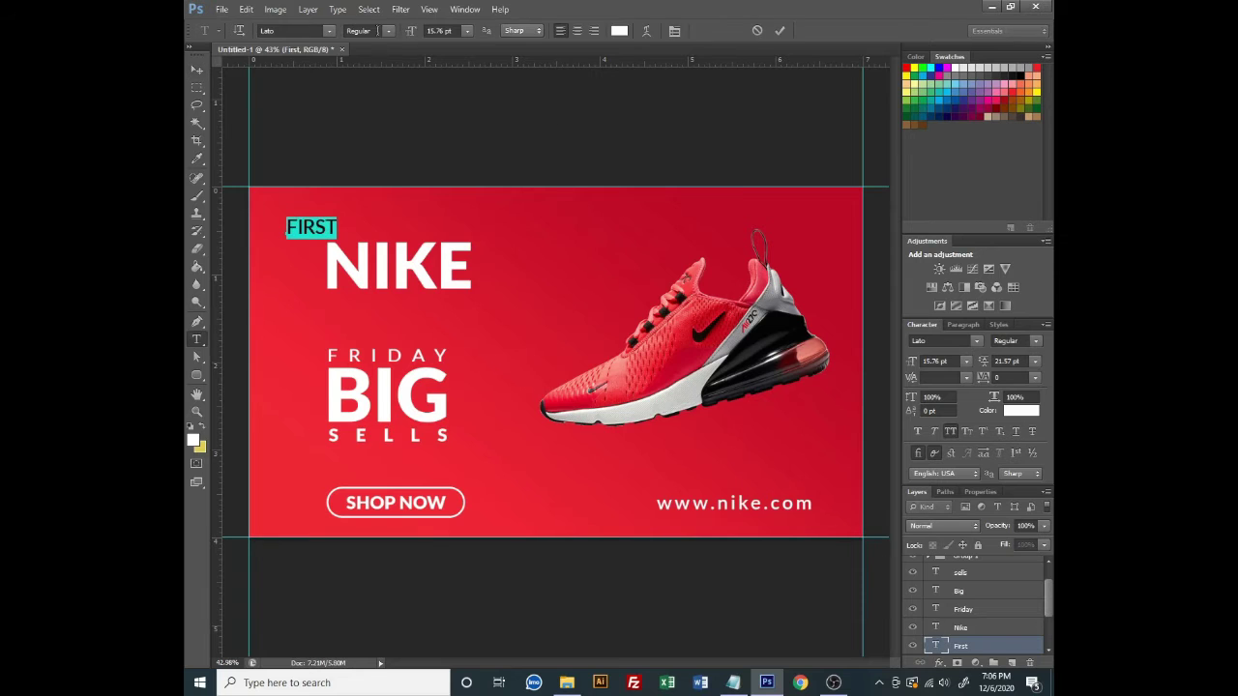
{"action": "left_click", "coordinate": [361, 30]}
{"action": "left_click", "coordinate": [383, 122]}
{"action": "key", "text": "ctrl+Return"}
{"action": "key", "text": "v"}
{"action": "scroll", "coordinate": [549, 243], "scroll_direction": "down", "scroll_amount": 1}
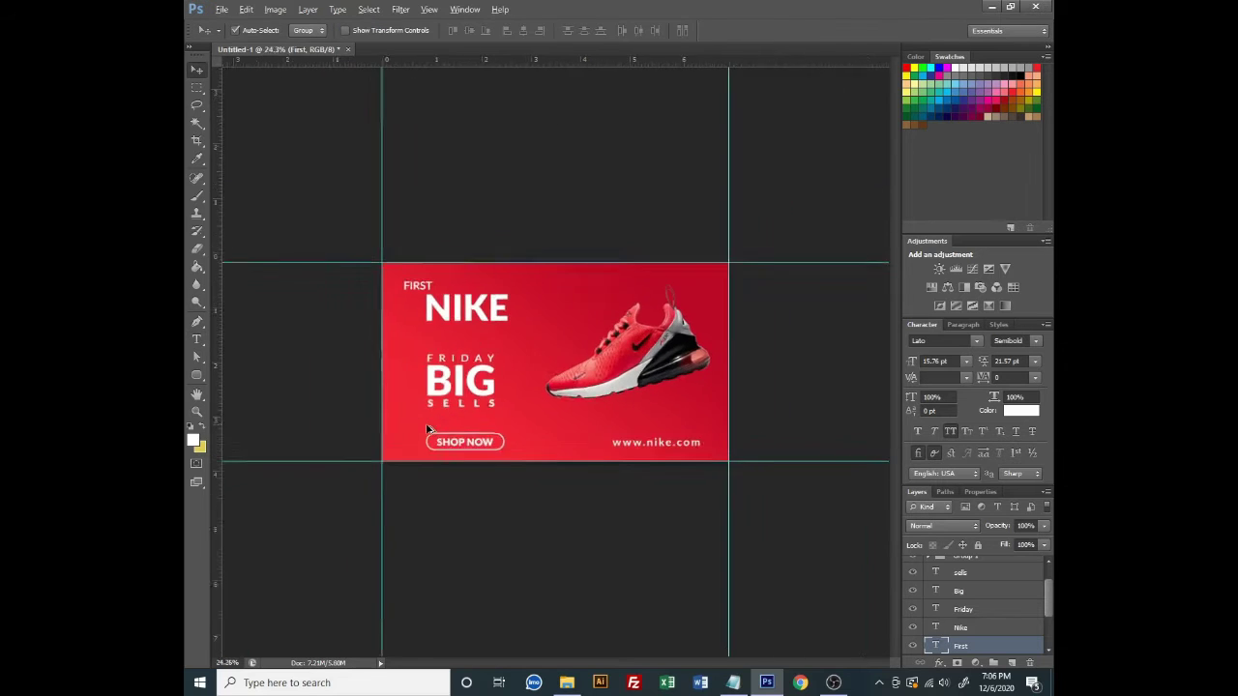
{"action": "scroll", "coordinate": [446, 476], "scroll_direction": "up", "scroll_amount": 1}
{"action": "scroll", "coordinate": [312, 229], "scroll_direction": "up", "scroll_amount": 1}
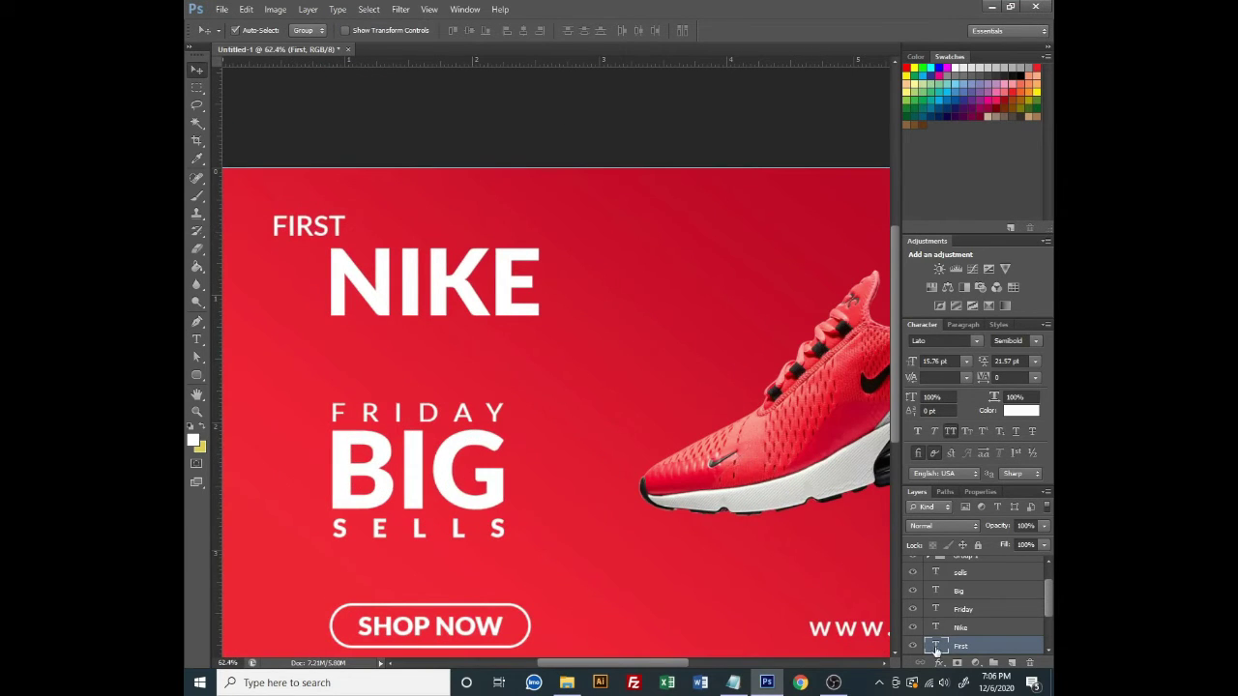
{"action": "key", "text": "ctrl+0"}
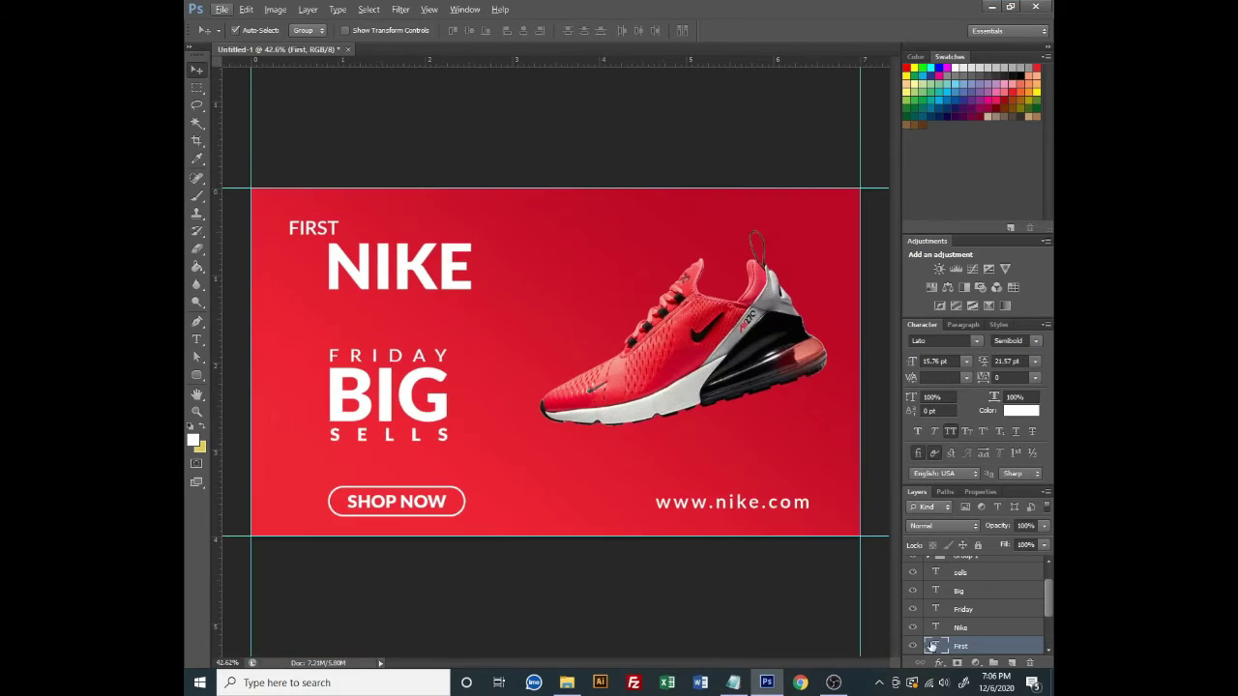
{"action": "double_click", "coordinate": [935, 647]}
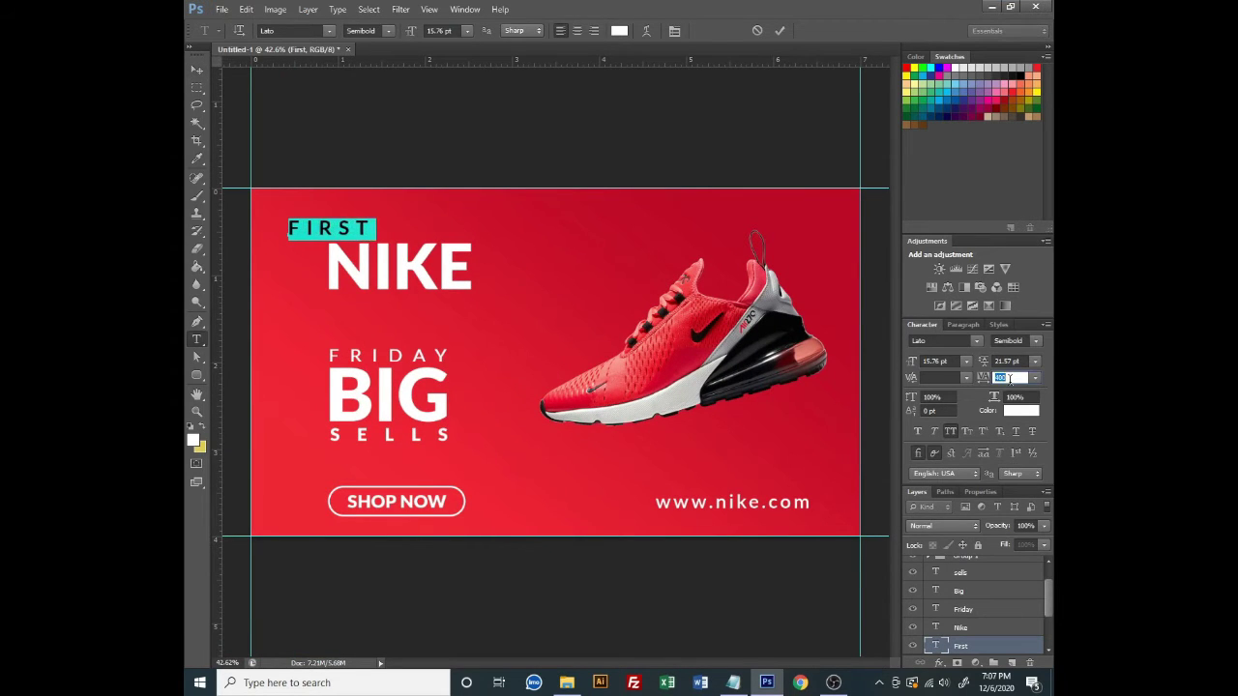
Commit FIRST's letter spacing and draw a thin vertical white rectangle bar
{"action": "left_click", "coordinate": [780, 30]}
{"action": "key", "text": "ctrl+minus"}
{"action": "left_click", "coordinate": [196, 376]}
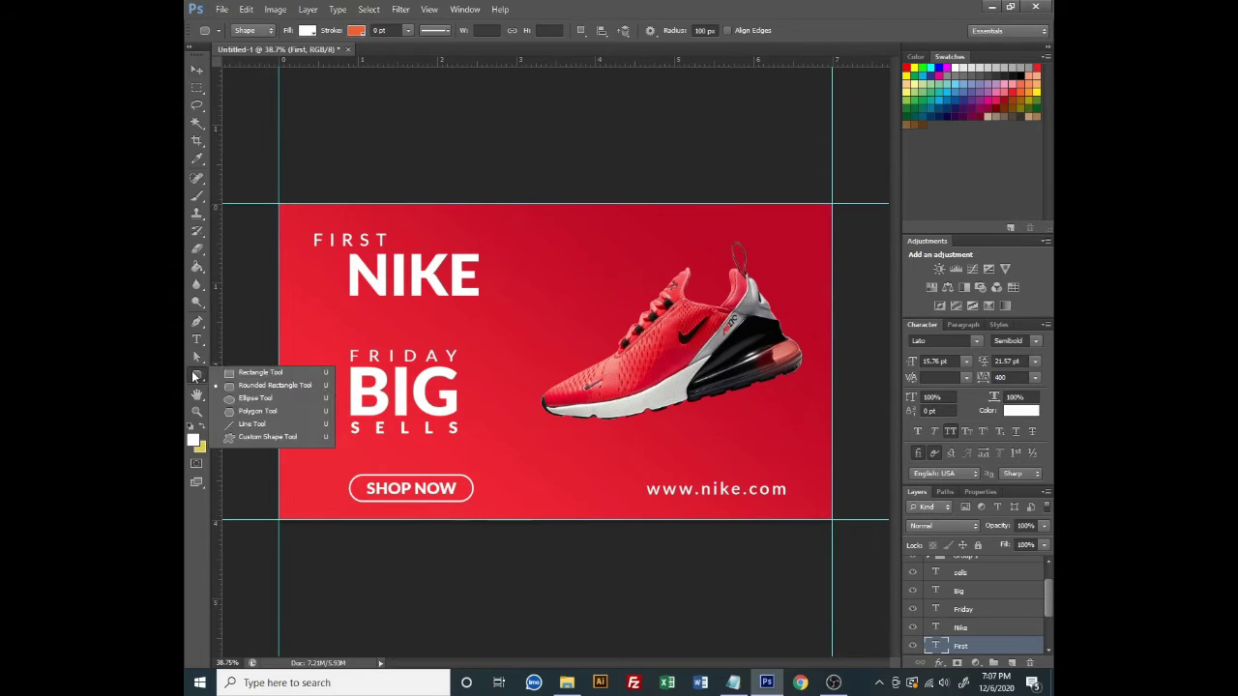
{"action": "left_click", "coordinate": [259, 373]}
{"action": "left_click_drag", "start_coordinate": [517, 210], "coordinate": [524, 520]}
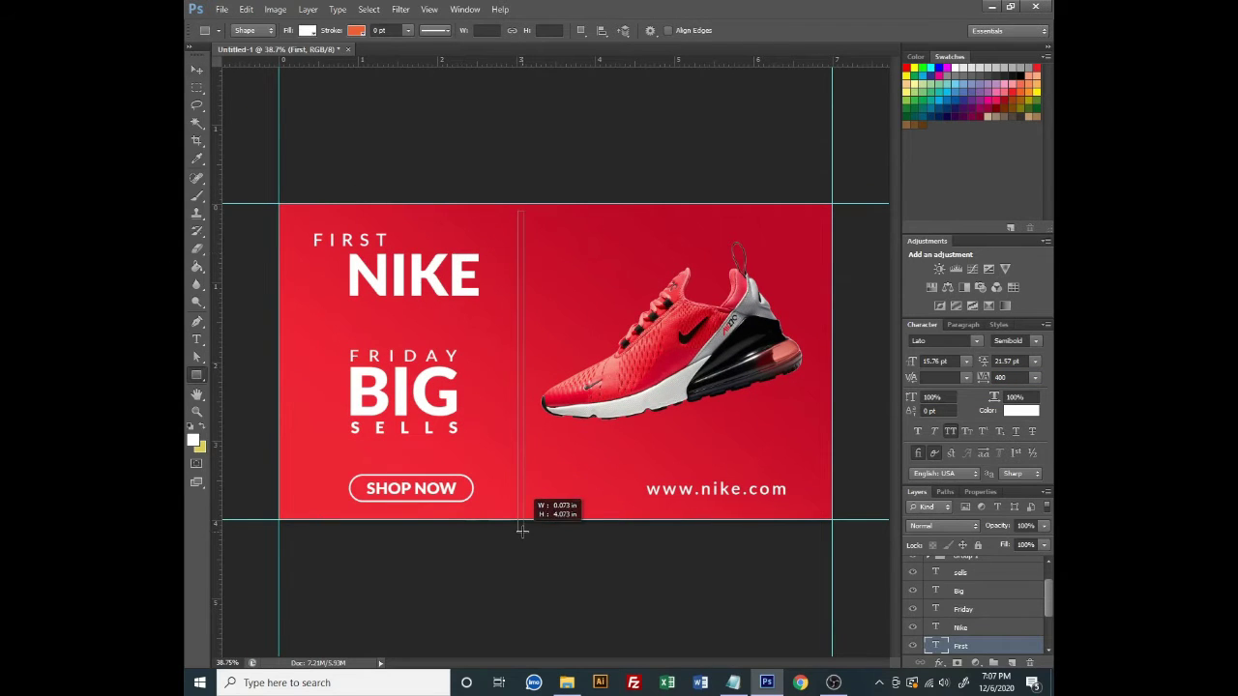
{"action": "key", "text": "ctrl+t"}
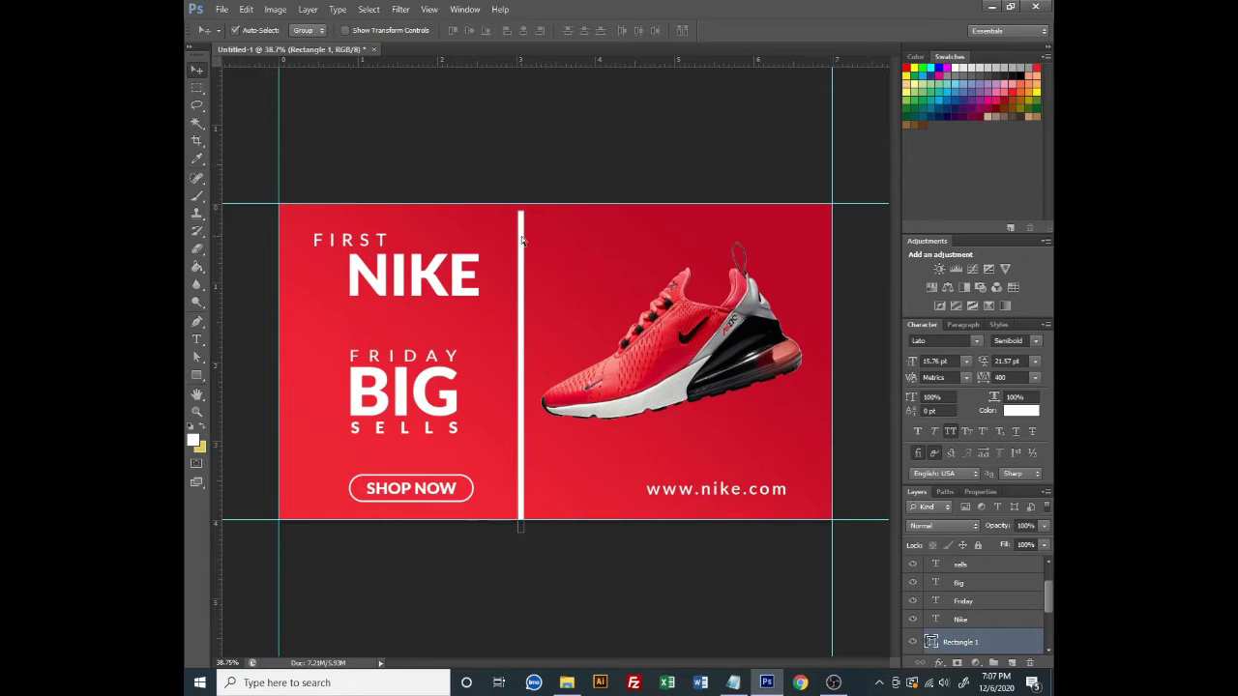
{"action": "key", "text": "Return"}
Copy the bar into three side-by-side bars beside the NIKE and BIG text
{"action": "scroll", "coordinate": [526, 227], "scroll_direction": "up", "scroll_amount": 5}
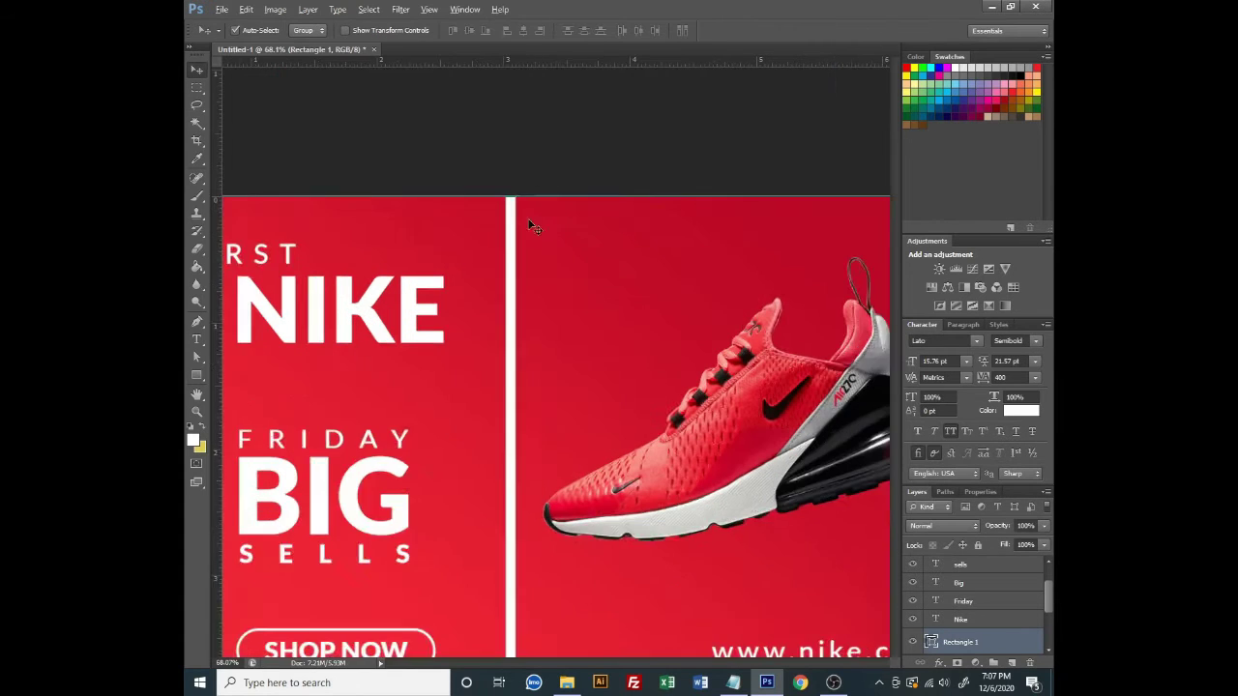
{"action": "left_click_drag", "start_coordinate": [508, 243], "coordinate": [548, 241]}
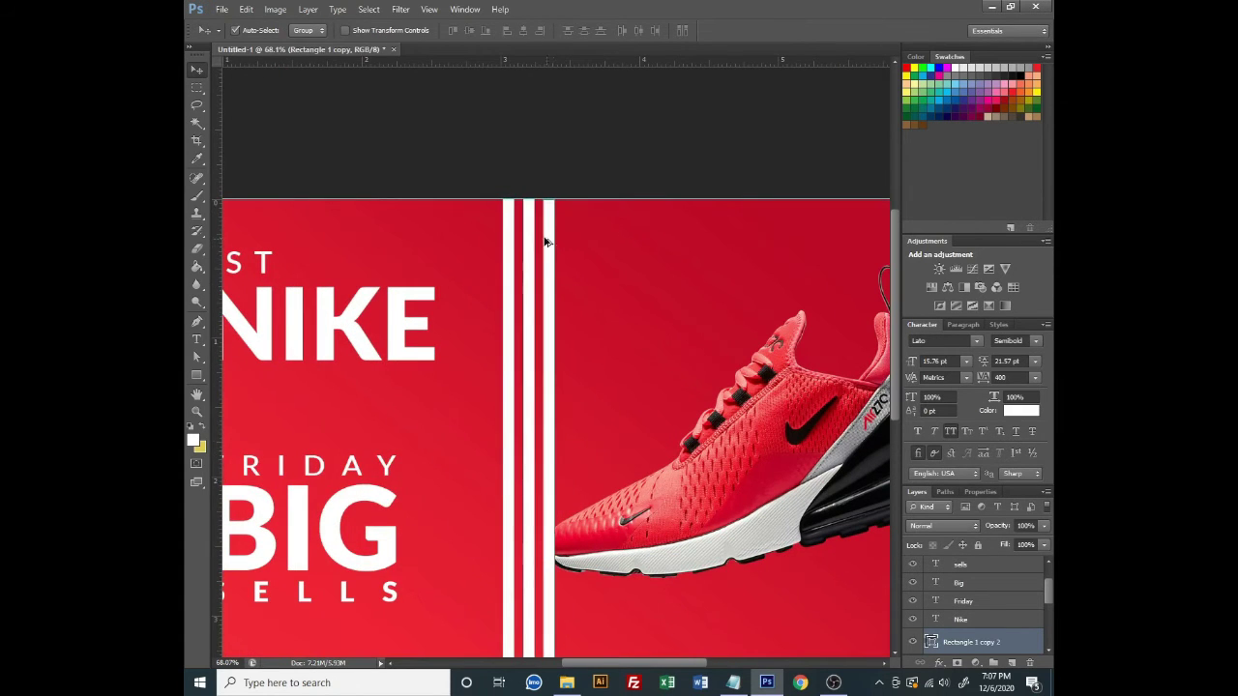
{"action": "scroll", "coordinate": [526, 210], "scroll_direction": "down", "scroll_amount": 3}
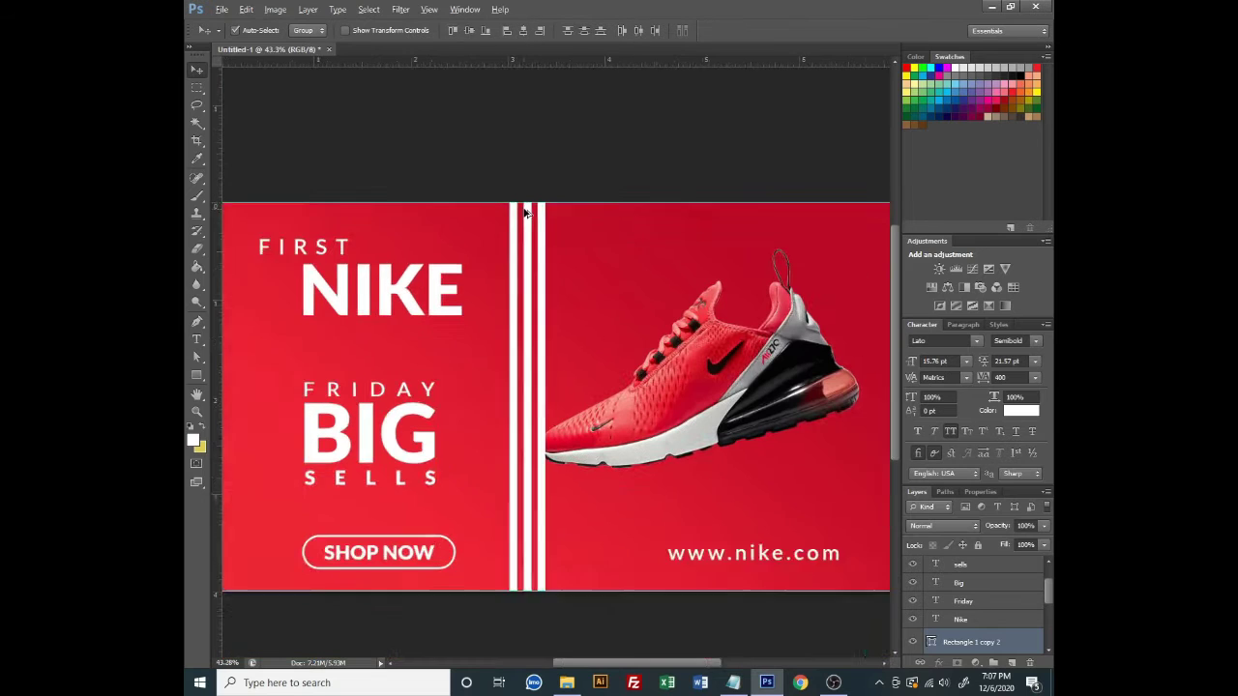
{"action": "mouse_move", "coordinate": [526, 232]}
{"action": "left_mouse_down"}
{"action": "mouse_move", "coordinate": [319, 272]}
{"action": "mouse_move", "coordinate": [328, 275]}
{"action": "left_mouse_up"}
Shorten the three bars to end near SHOP NOW and set them to 37% opacity
{"action": "scroll", "coordinate": [317, 258], "scroll_direction": "up", "scroll_amount": 2}
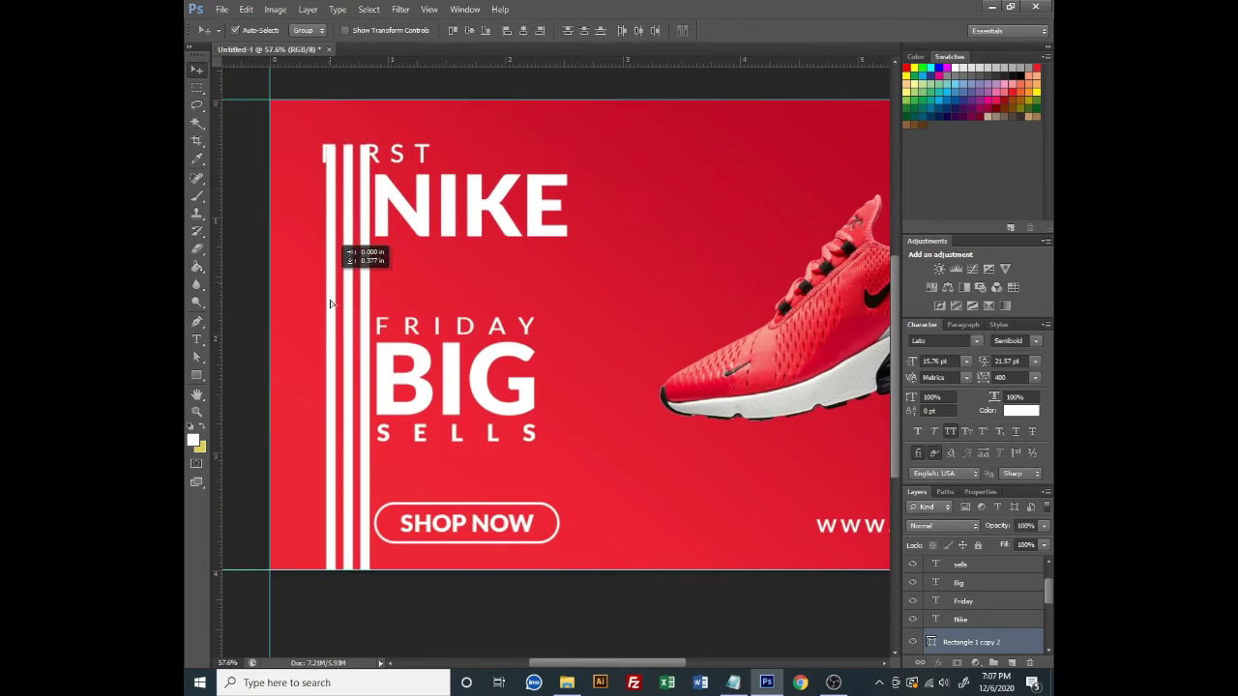
{"action": "scroll", "coordinate": [335, 194], "scroll_direction": "down", "scroll_amount": 1}
{"action": "scroll", "coordinate": [387, 207], "scroll_direction": "up", "scroll_amount": 3}
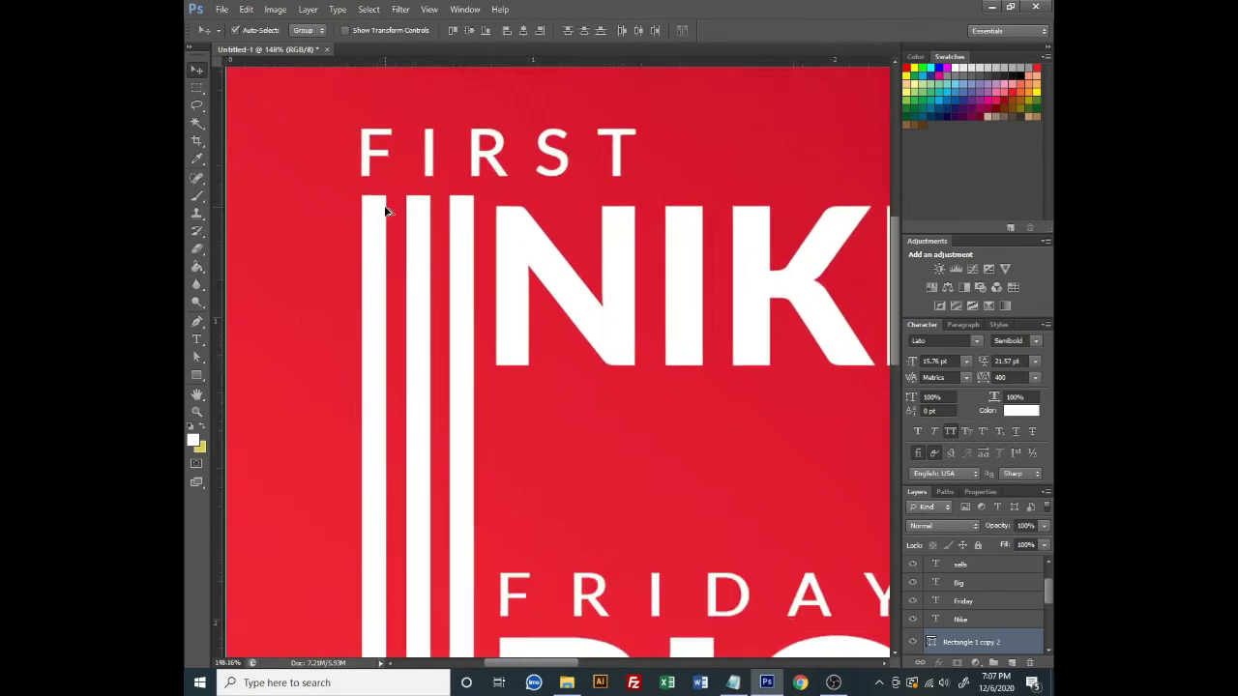
{"action": "scroll", "coordinate": [420, 271], "scroll_direction": "down", "scroll_amount": 3}
{"action": "scroll", "coordinate": [404, 411], "scroll_direction": "down", "scroll_amount": 1}
{"action": "key", "text": "ctrl+t"}
{"action": "mouse_move", "coordinate": [322, 523]}
{"action": "left_mouse_down"}
{"action": "mouse_move", "coordinate": [309, 586]}
{"action": "mouse_move", "coordinate": [354, 490]}
{"action": "mouse_move", "coordinate": [323, 507]}
{"action": "left_mouse_up"}
{"action": "key", "text": "Return"}
{"action": "left_click", "coordinate": [1048, 528]}
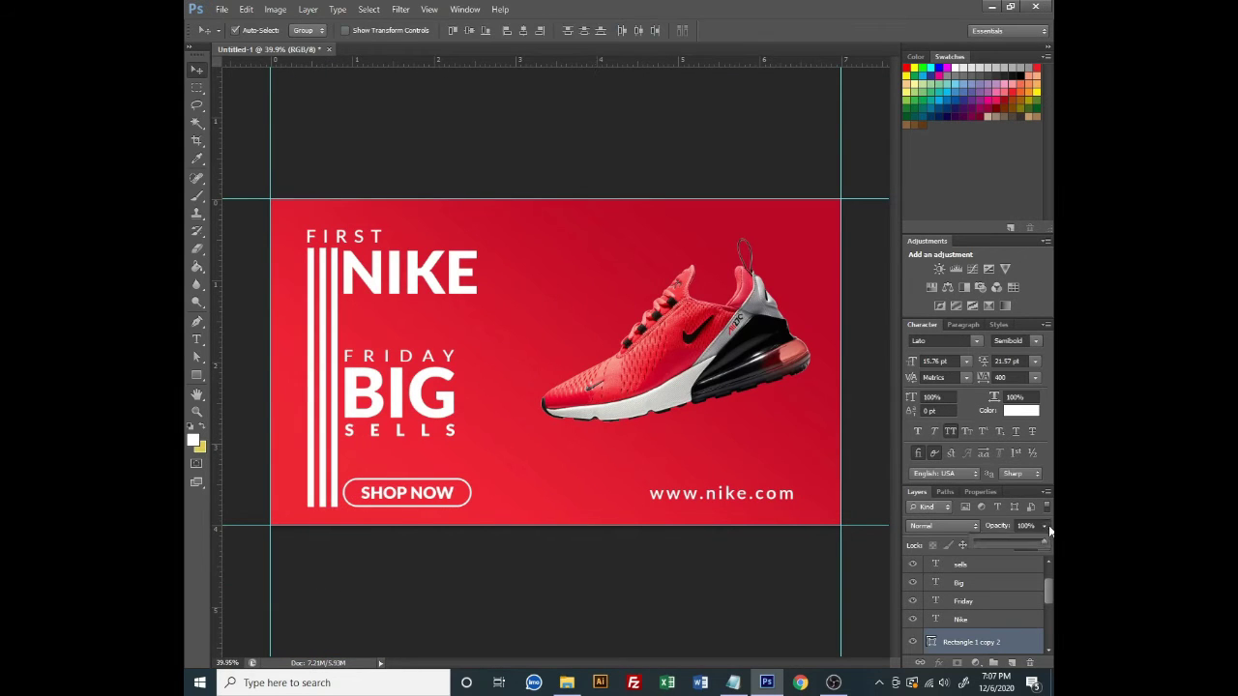
{"action": "left_click_drag", "start_coordinate": [1001, 544], "coordinate": [1000, 545]}
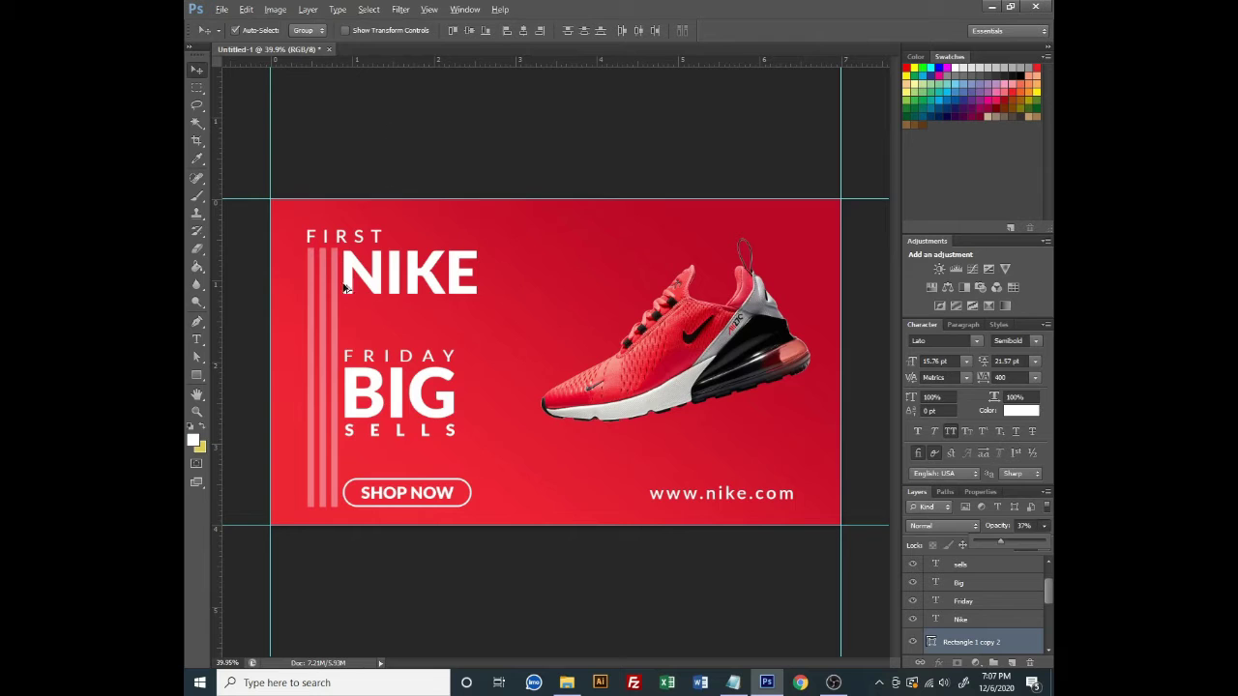
Add a horizontal copy of the bars under NIKE, stretched toward the shoe
{"action": "left_click_drag", "start_coordinate": [345, 288], "coordinate": [521, 290]}
{"action": "key", "text": "ctrl+t"}
{"action": "mouse_move", "coordinate": [505, 522]}
{"action": "left_mouse_down"}
{"action": "mouse_move", "coordinate": [631, 300]}
{"action": "mouse_move", "coordinate": [653, 373]}
{"action": "left_mouse_up"}
{"action": "left_click_drag", "start_coordinate": [543, 388], "coordinate": [440, 326]}
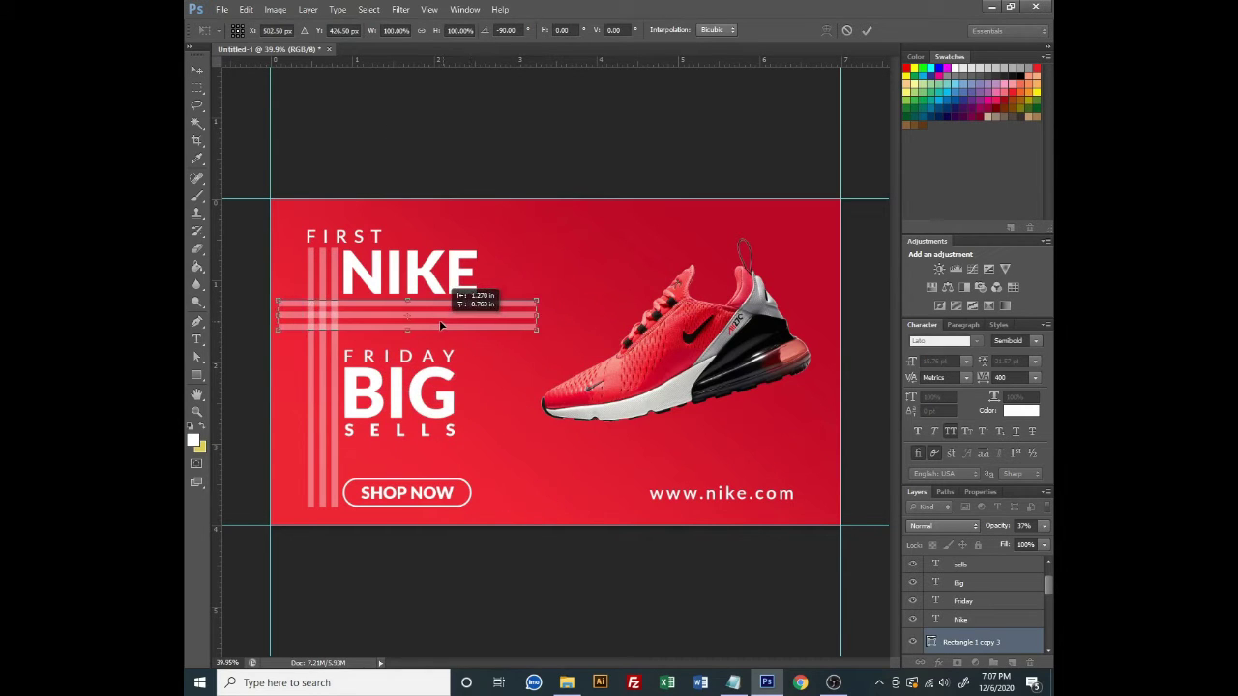
{"action": "left_click_drag", "start_coordinate": [540, 314], "coordinate": [590, 313]}
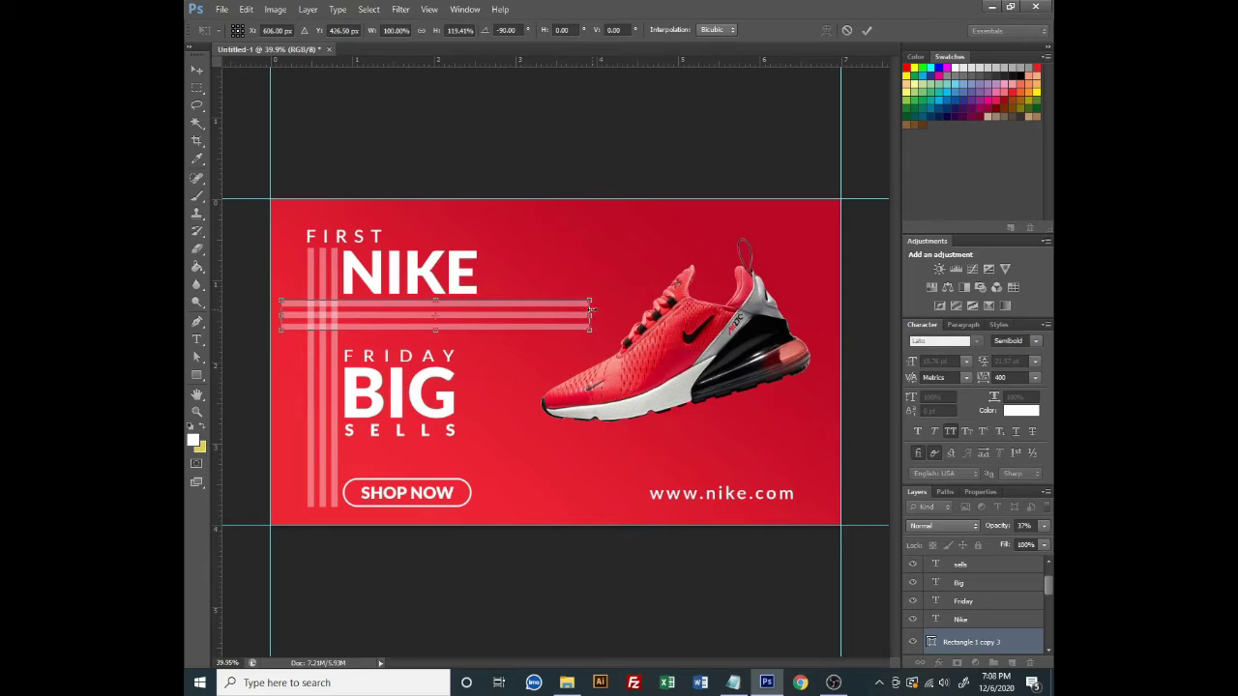
{"action": "left_click_drag", "start_coordinate": [514, 316], "coordinate": [519, 321]}
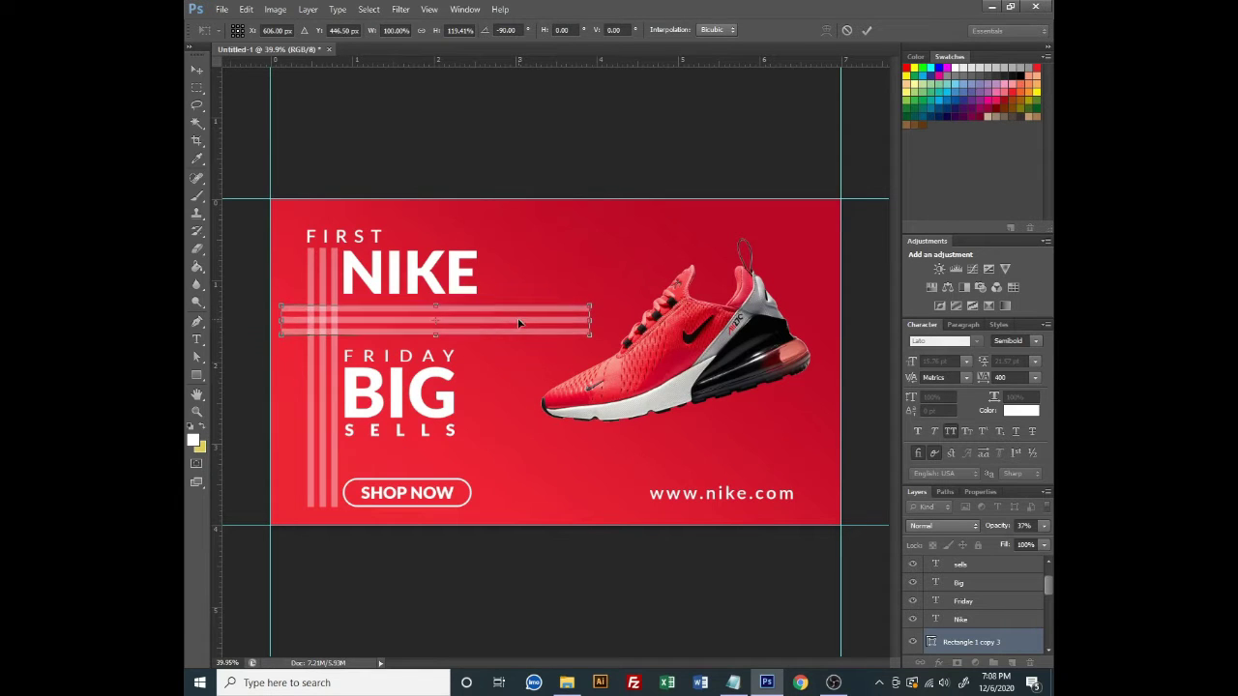
{"action": "key", "text": "Return"}
{"action": "scroll", "coordinate": [534, 295], "scroll_direction": "down", "scroll_amount": 2}
Add a new Layer 2, rename the shoe layer to Shoes, and pick black as foreground colour
{"action": "scroll", "coordinate": [525, 320], "scroll_direction": "down", "scroll_amount": 1}
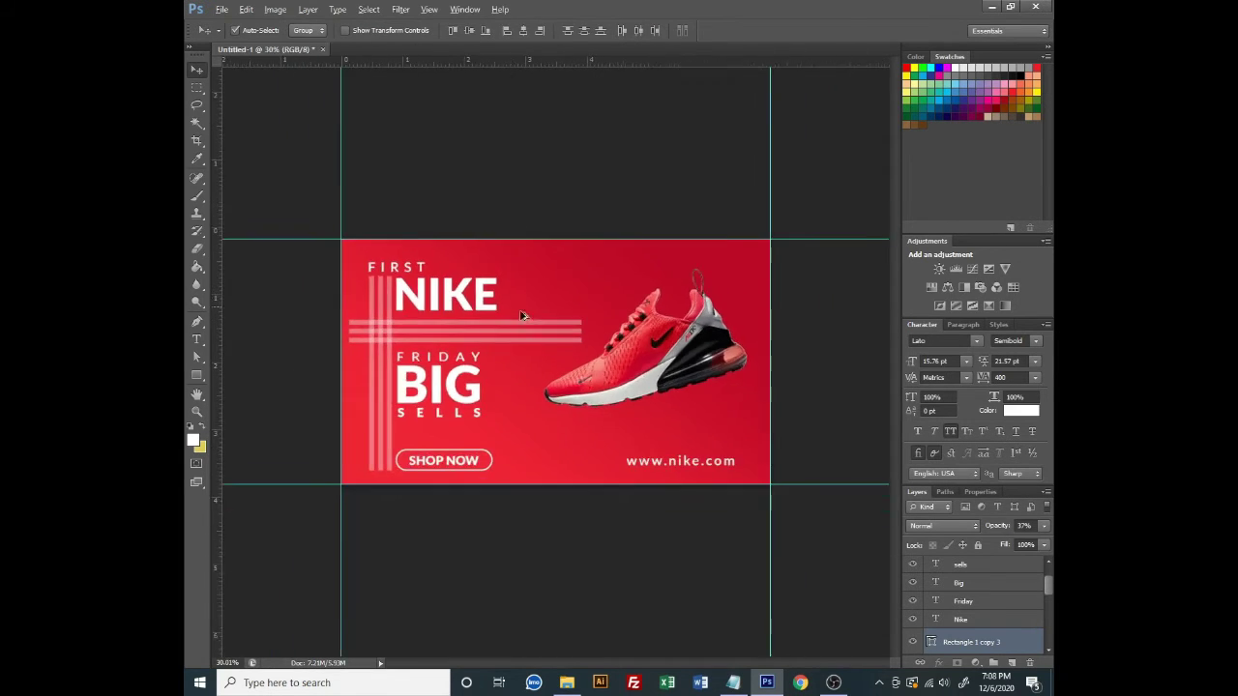
{"action": "scroll", "coordinate": [648, 445], "scroll_direction": "up", "scroll_amount": 1}
{"action": "scroll", "coordinate": [626, 434], "scroll_direction": "down", "scroll_amount": 1}
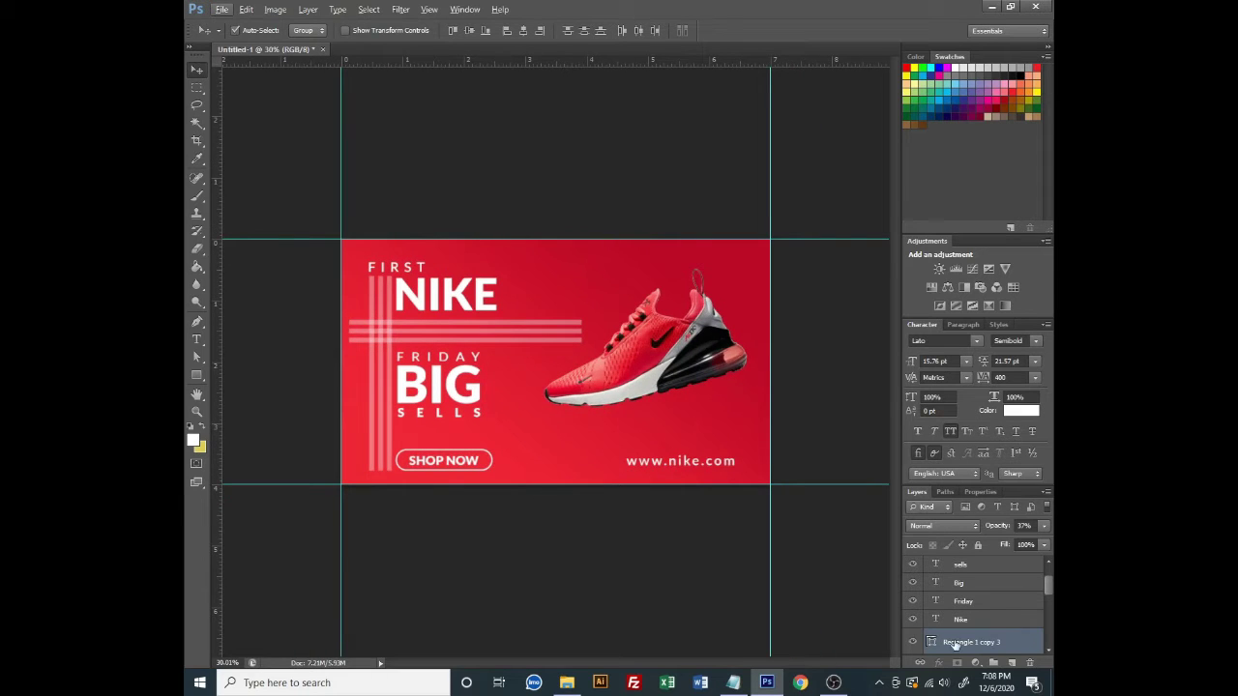
{"action": "left_click", "coordinate": [1011, 665]}
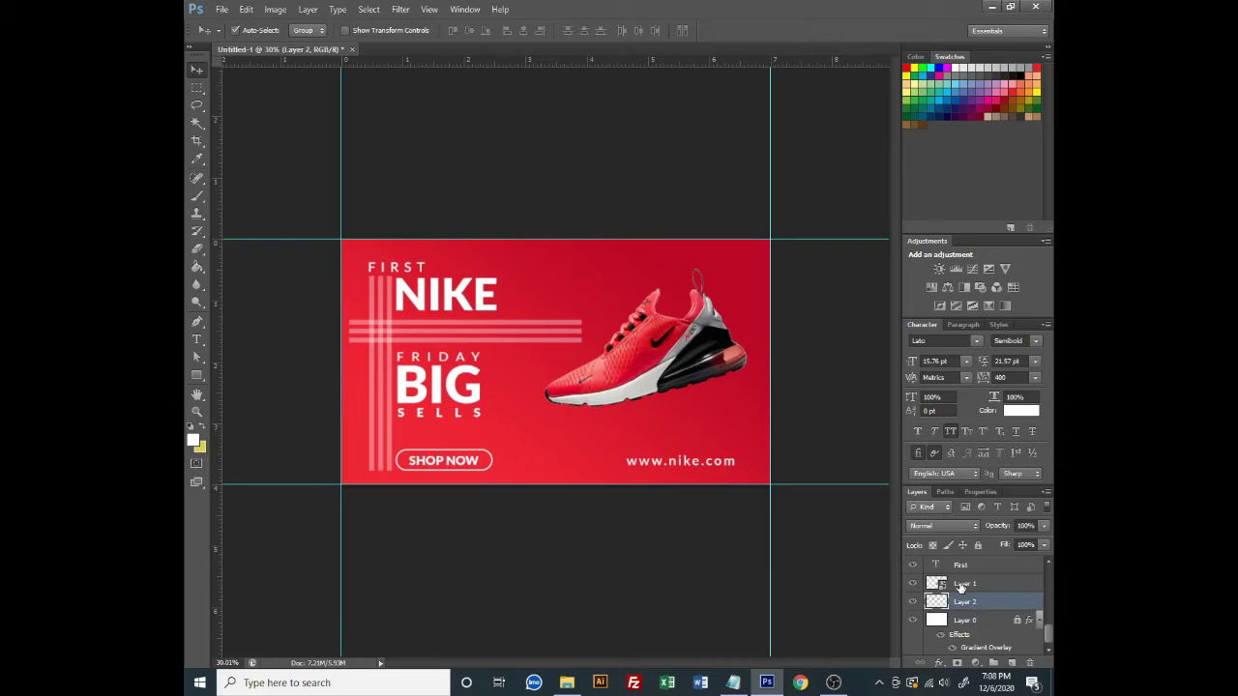
{"action": "double_click", "coordinate": [963, 584]}
{"action": "type", "text": "Shose"}
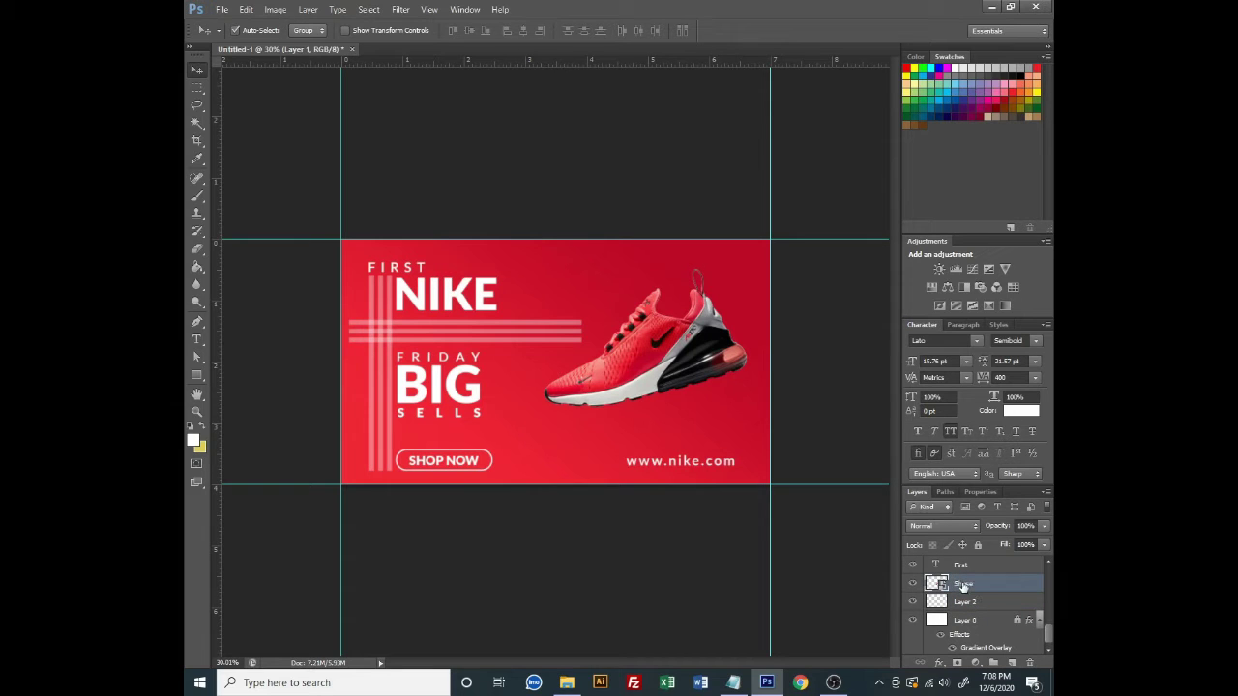
{"action": "left_click", "coordinate": [972, 603]}
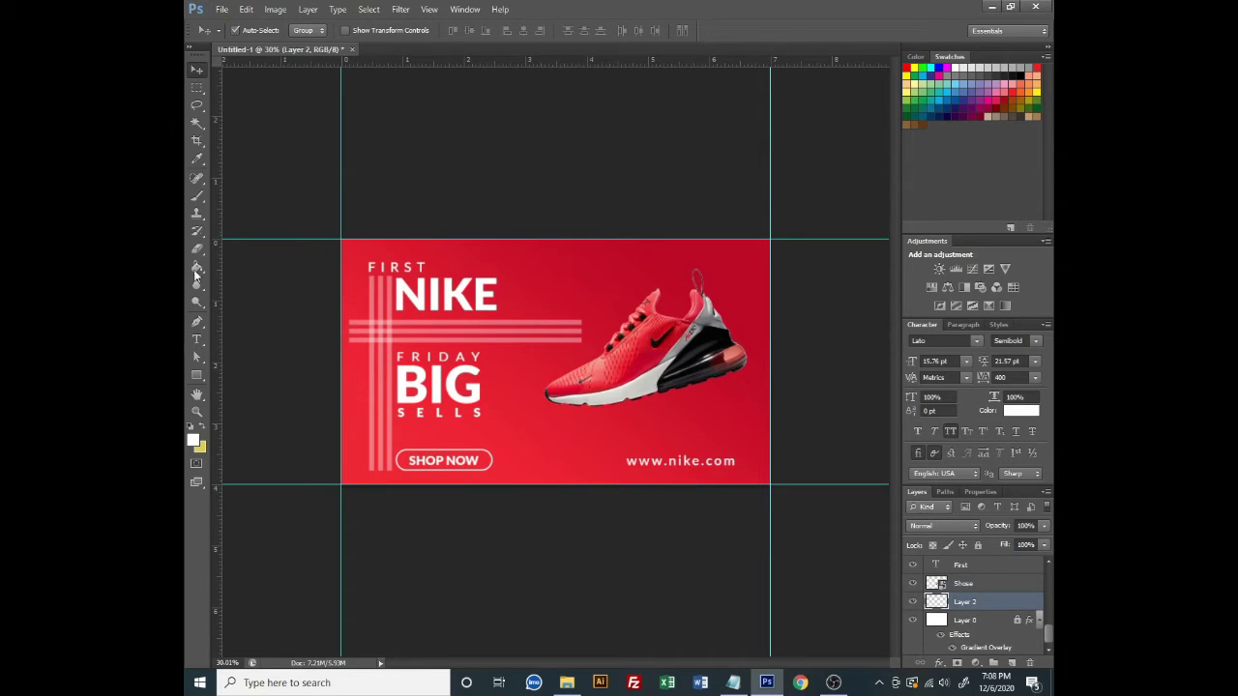
{"action": "left_click", "coordinate": [196, 158]}
{"action": "left_click", "coordinate": [193, 441]}
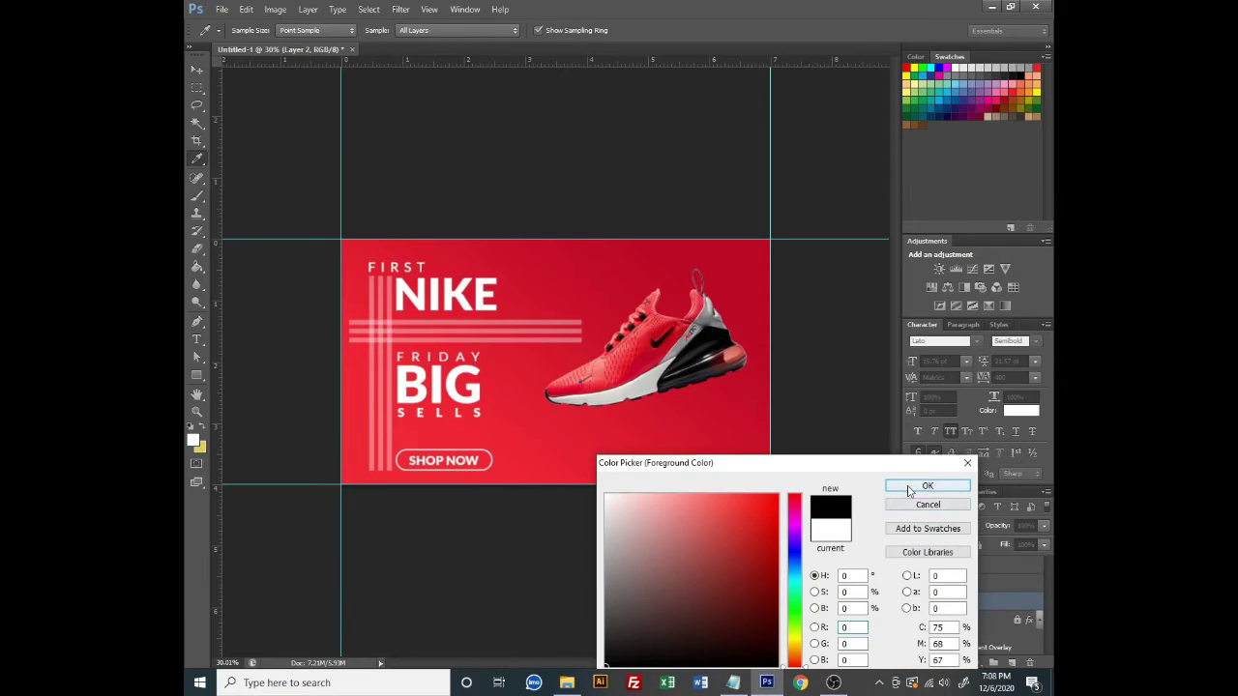
{"action": "left_click", "coordinate": [926, 487]}
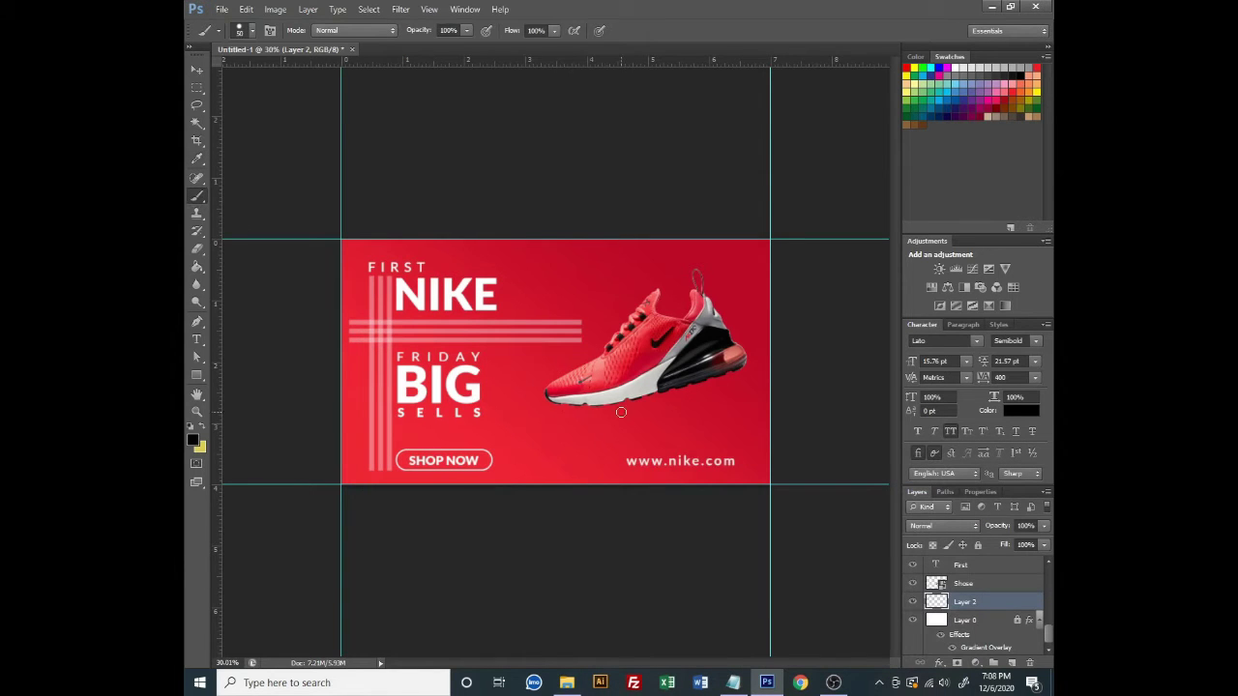
Paint a soft black shadow with a 600 brush under the shoe's heel
{"action": "key", "text": "bracketright"}
{"action": "key", "text": "bracketright"}
{"action": "key", "text": "bracketright"}
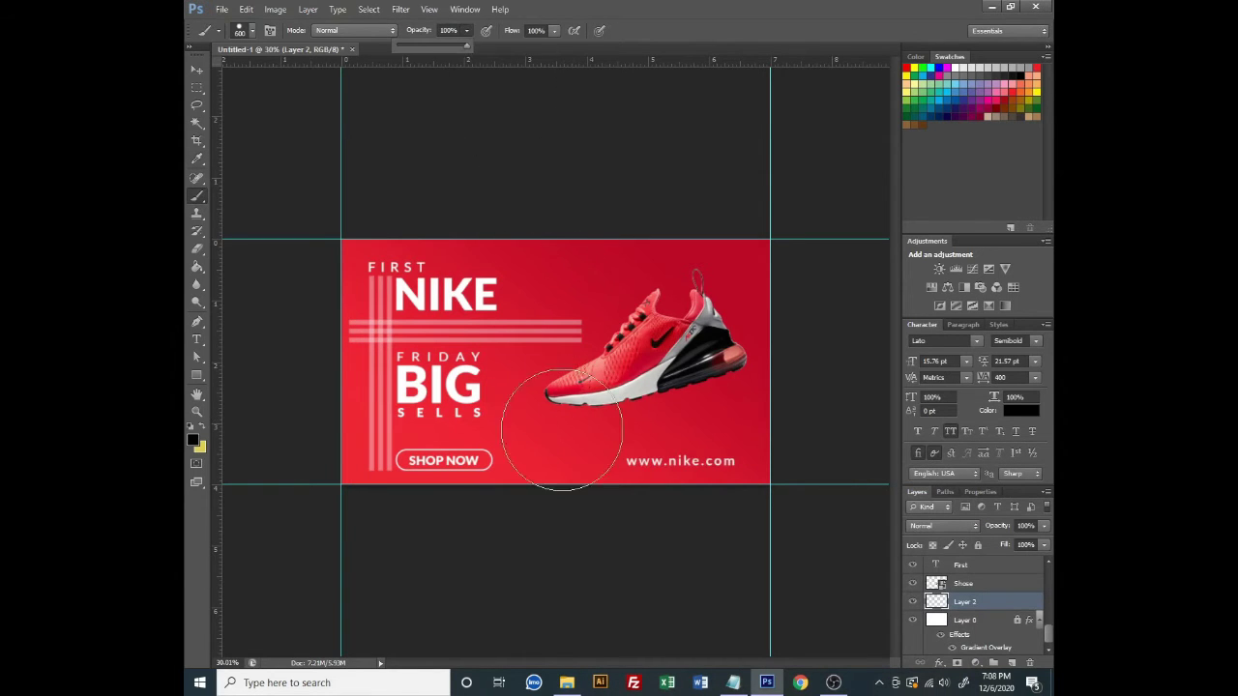
{"action": "left_click", "coordinate": [589, 428]}
{"action": "key", "text": "ctrl+z"}
{"action": "left_click", "coordinate": [251, 32]}
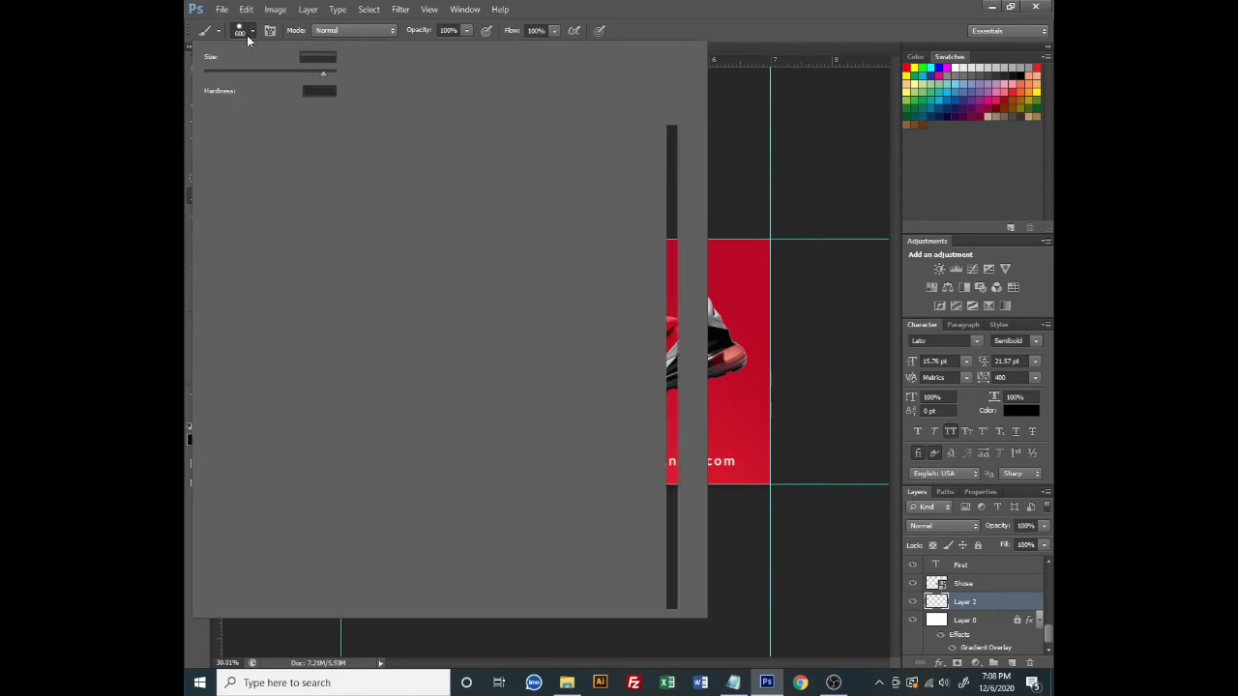
{"action": "left_click", "coordinate": [595, 414]}
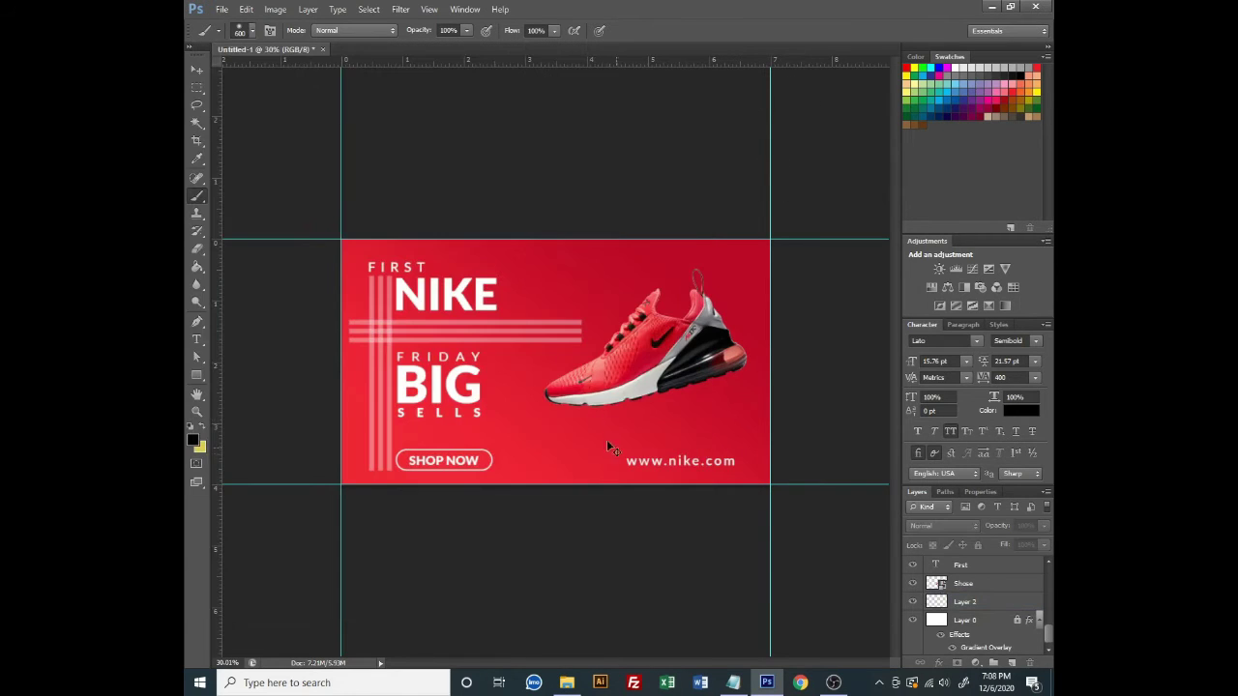
{"action": "left_click", "coordinate": [989, 601]}
{"action": "left_click", "coordinate": [571, 414]}
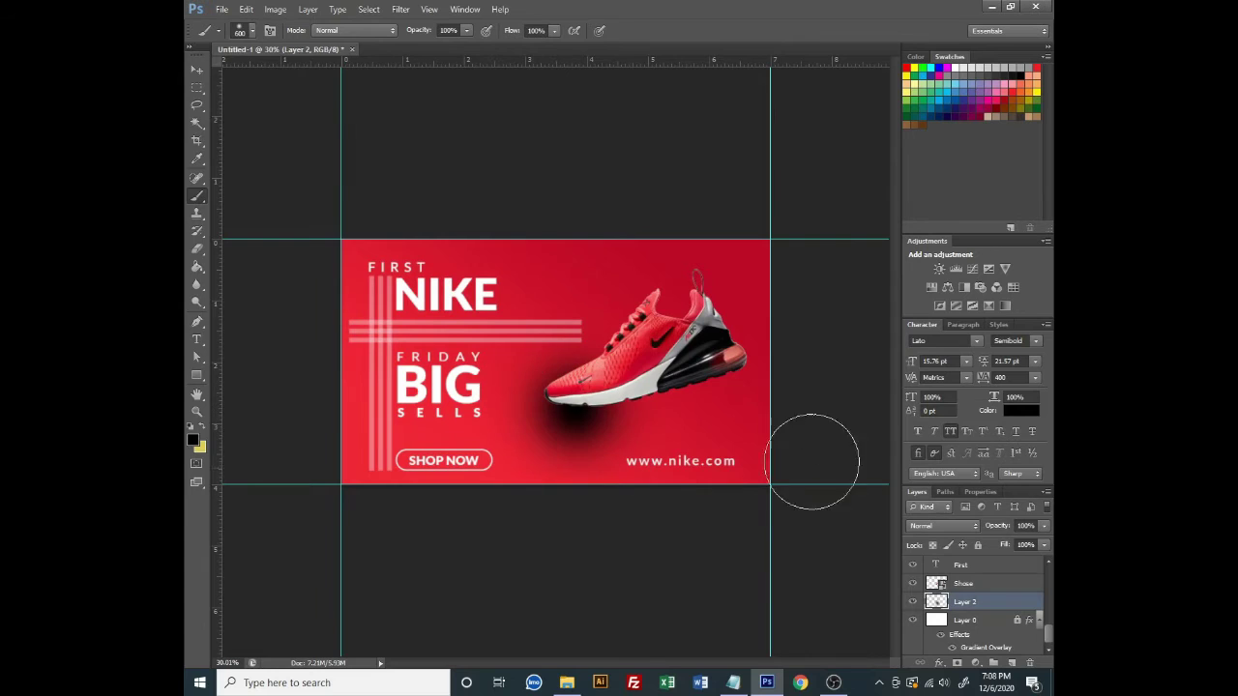
{"action": "key", "text": "v"}
{"action": "left_click_drag", "start_coordinate": [570, 423], "coordinate": [602, 440]}
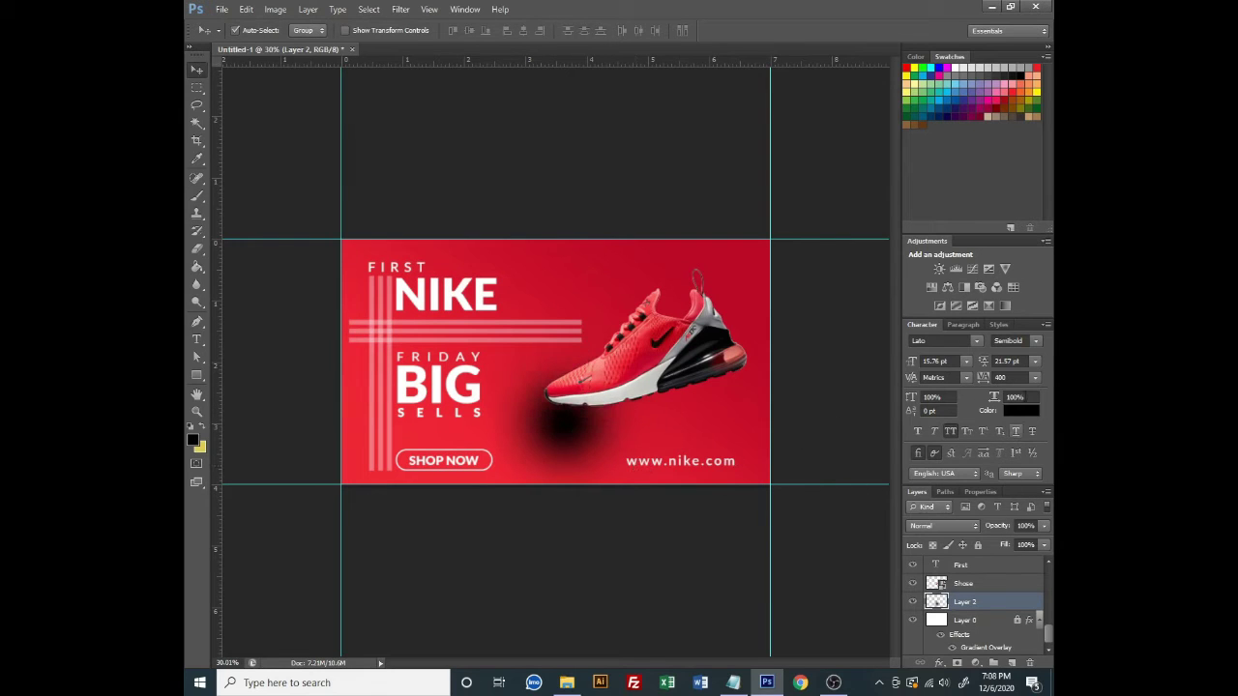
Fade the shadow to 32% opacity and flatten it with a perspective transform
{"action": "left_click_drag", "start_coordinate": [999, 545], "coordinate": [1016, 547]}
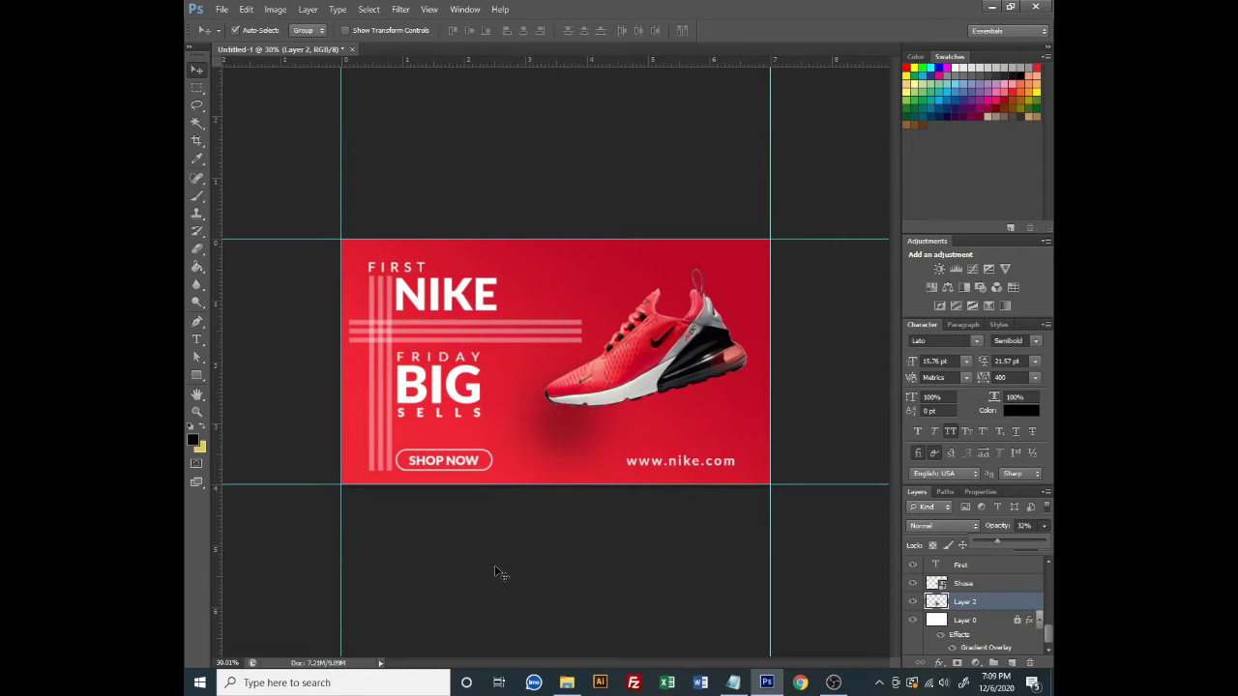
{"action": "left_click_drag", "start_coordinate": [577, 449], "coordinate": [591, 414]}
{"action": "key", "text": "ctrl+t"}
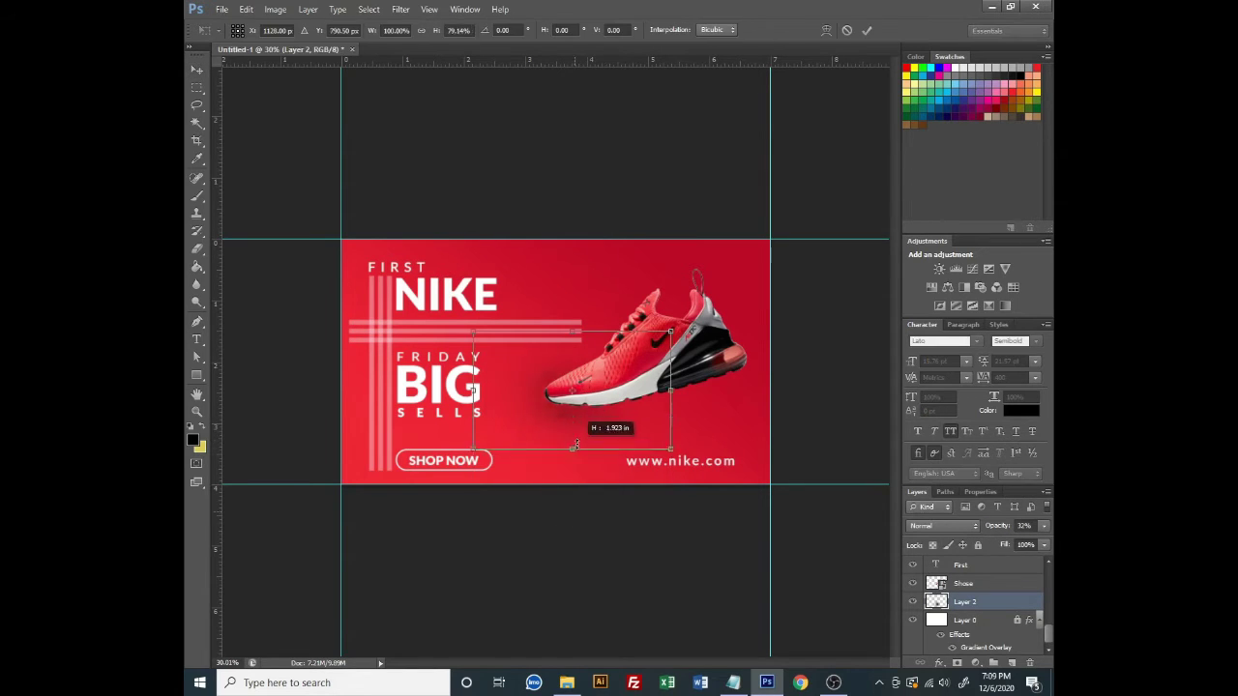
{"action": "left_click_drag", "start_coordinate": [592, 414], "coordinate": [584, 414]}
{"action": "right_click", "coordinate": [624, 413]}
{"action": "left_click", "coordinate": [667, 503]}
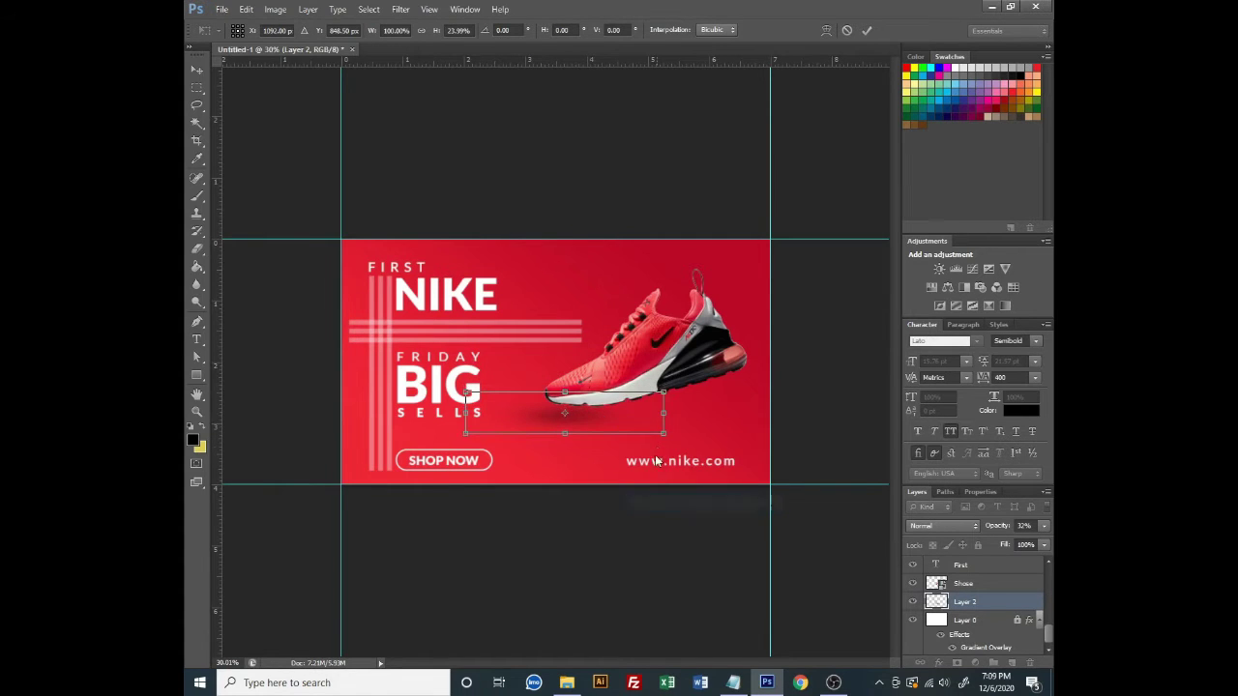
{"action": "mouse_move", "coordinate": [663, 433]}
{"action": "left_mouse_down"}
{"action": "mouse_move", "coordinate": [662, 481]}
{"action": "mouse_move", "coordinate": [640, 423]}
{"action": "left_mouse_up"}
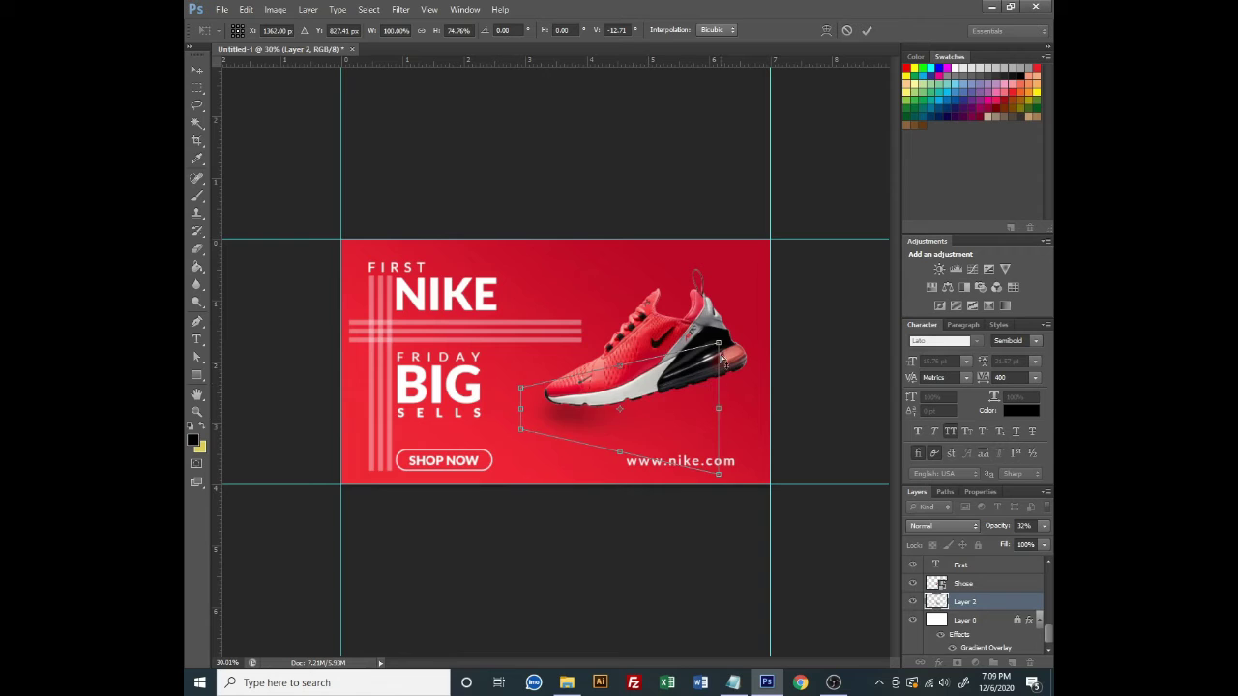
{"action": "left_click_drag", "start_coordinate": [723, 359], "coordinate": [722, 370]}
{"action": "left_click_drag", "start_coordinate": [677, 420], "coordinate": [672, 420]}
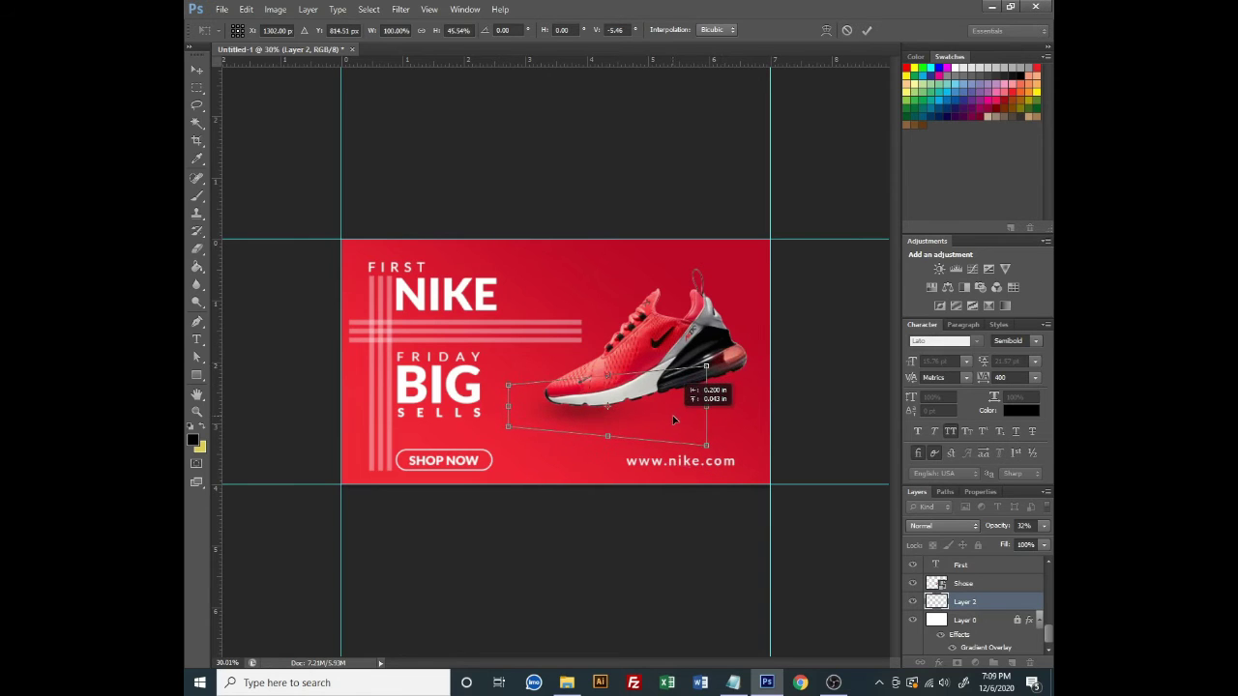
{"action": "key", "text": "Return"}
Deselect the shadow layer and switch to the Ellipse tool
{"action": "left_click", "coordinate": [838, 486]}
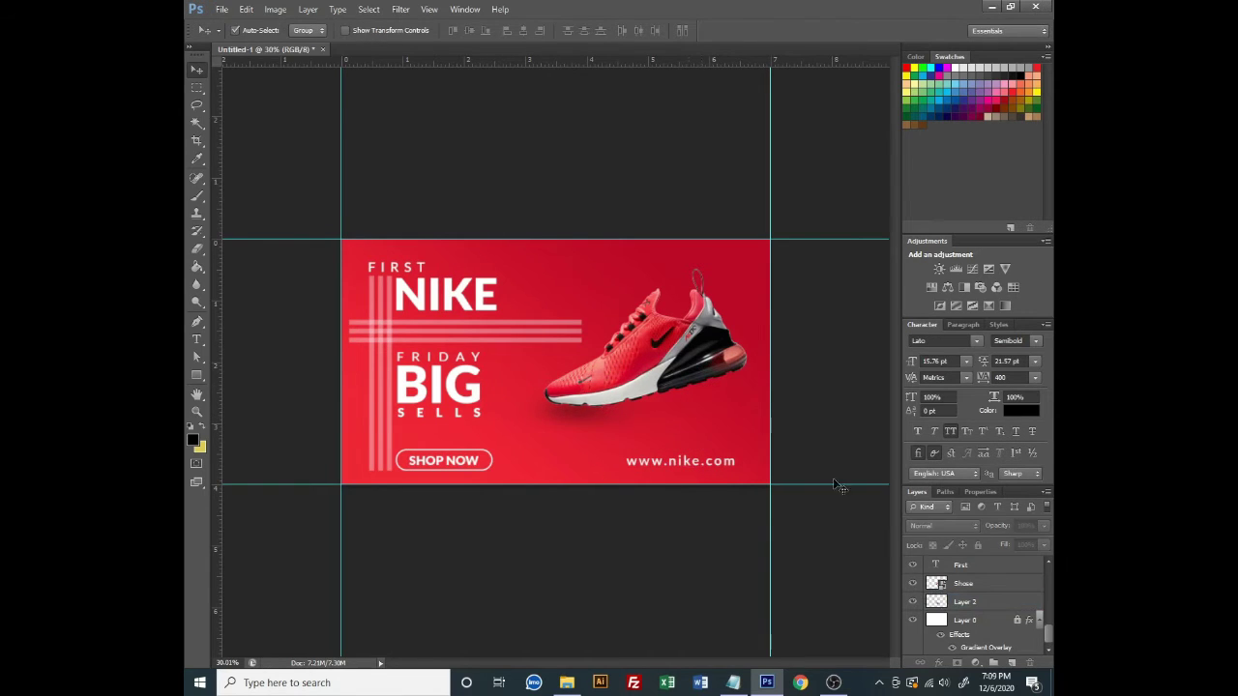
{"action": "right_click", "coordinate": [192, 378]}
{"action": "left_click", "coordinate": [249, 401]}
Draw a large ellipse over the shoe and give it a white fill
{"action": "mouse_move", "coordinate": [677, 320]}
{"action": "left_mouse_down"}
{"action": "mouse_move", "coordinate": [799, 507]}
{"action": "mouse_move", "coordinate": [793, 498]}
{"action": "left_mouse_up"}
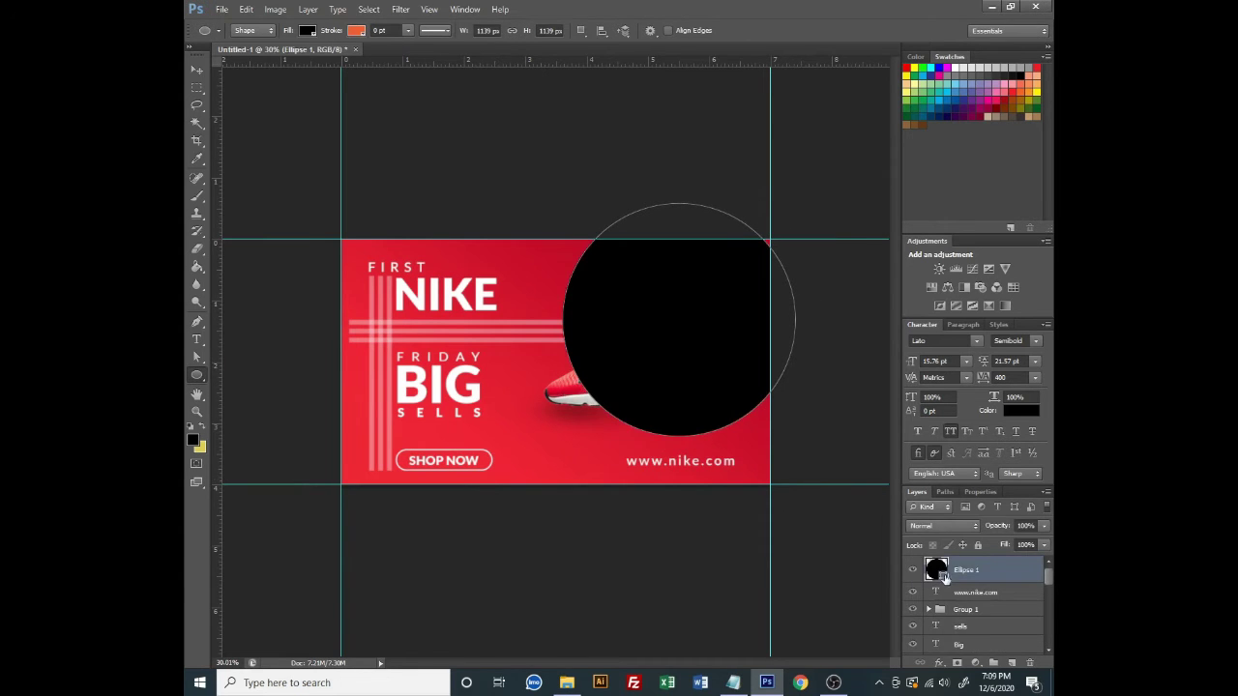
{"action": "double_click", "coordinate": [937, 570]}
{"action": "left_click", "coordinate": [605, 490]}
{"action": "left_click", "coordinate": [926, 484]}
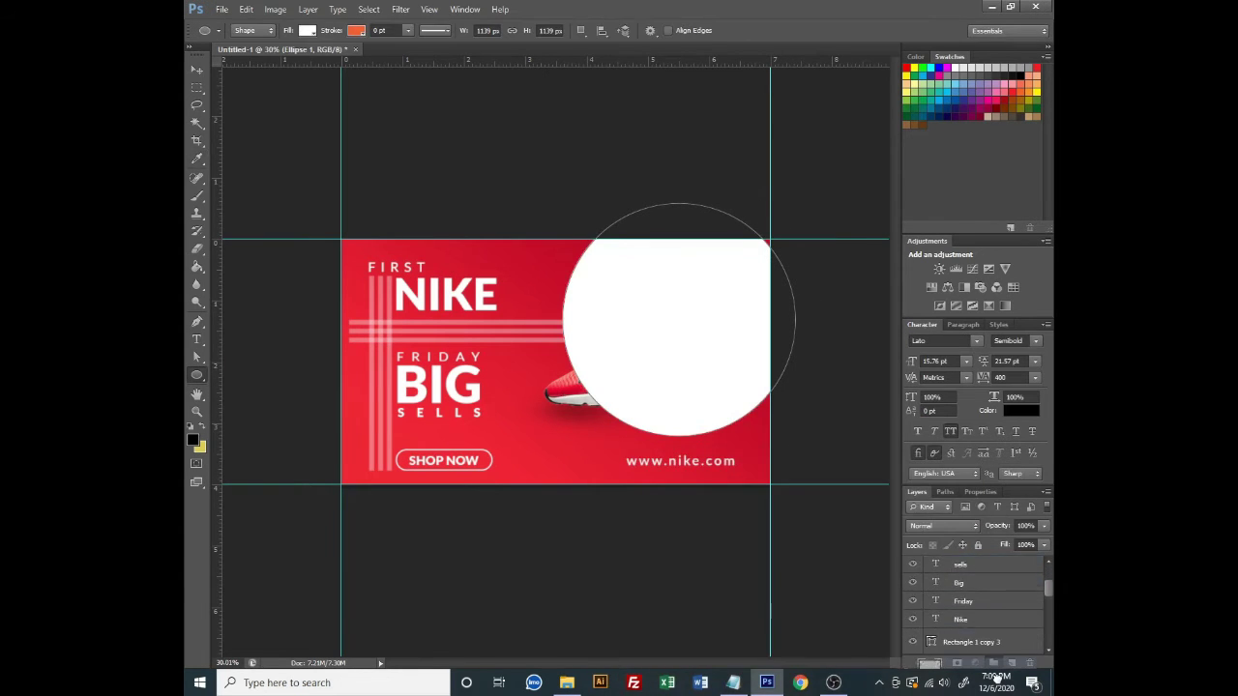
Place the white circle layer beneath the shoe and shadow, move it up-right, and enlarge it slightly
{"action": "mouse_move", "coordinate": [967, 585]}
{"action": "left_mouse_down"}
{"action": "mouse_move", "coordinate": [1006, 598]}
{"action": "mouse_move", "coordinate": [972, 611]}
{"action": "left_mouse_up"}
{"action": "left_click", "coordinate": [199, 73]}
{"action": "left_click", "coordinate": [870, 476]}
{"action": "left_click_drag", "start_coordinate": [739, 283], "coordinate": [756, 276]}
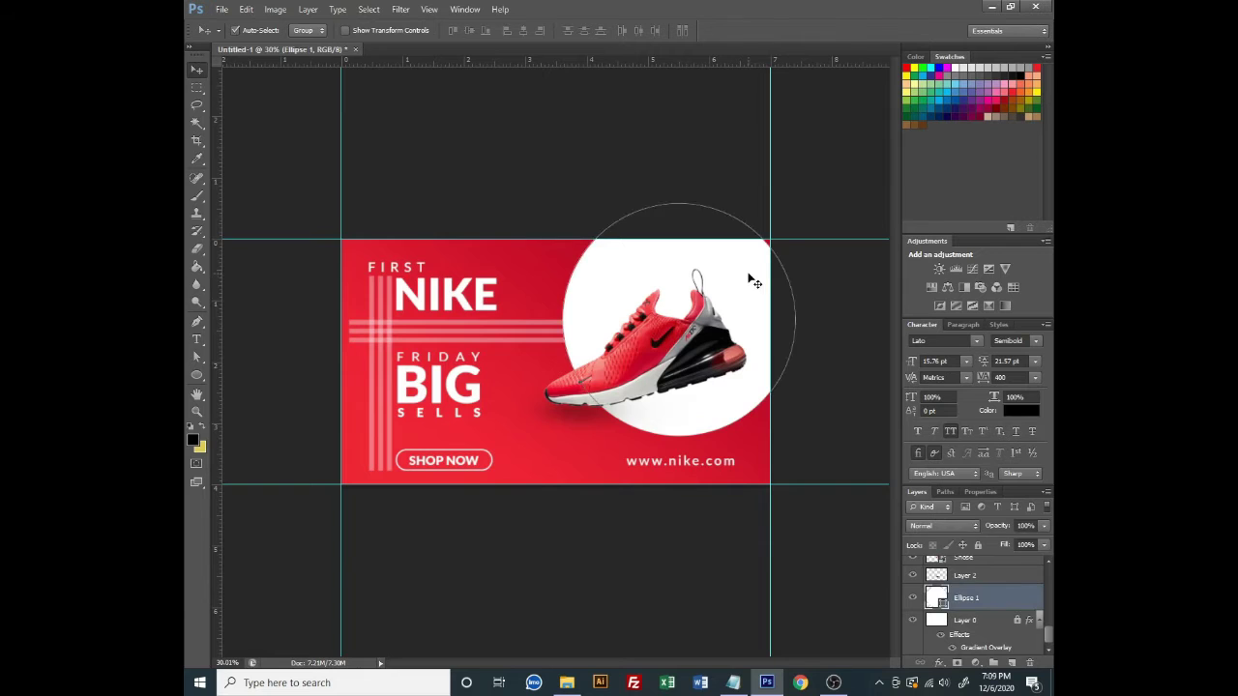
{"action": "key", "text": "ctrl+t"}
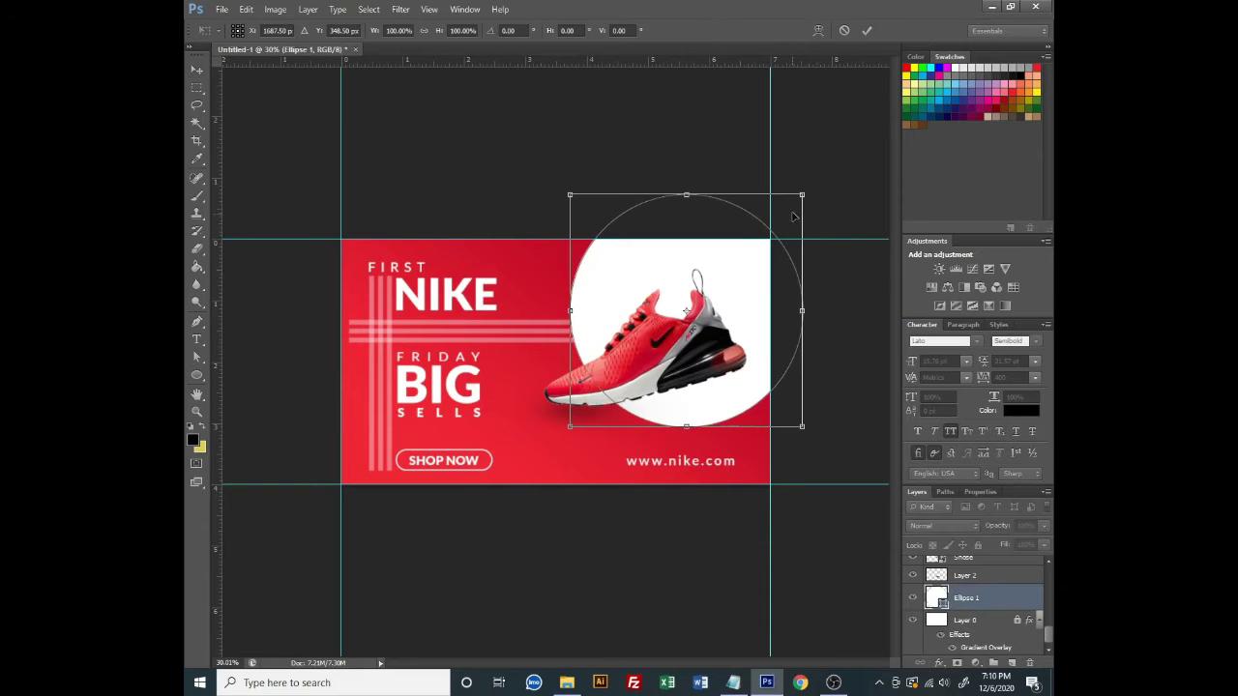
{"action": "left_click_drag", "start_coordinate": [801, 193], "coordinate": [808, 189]}
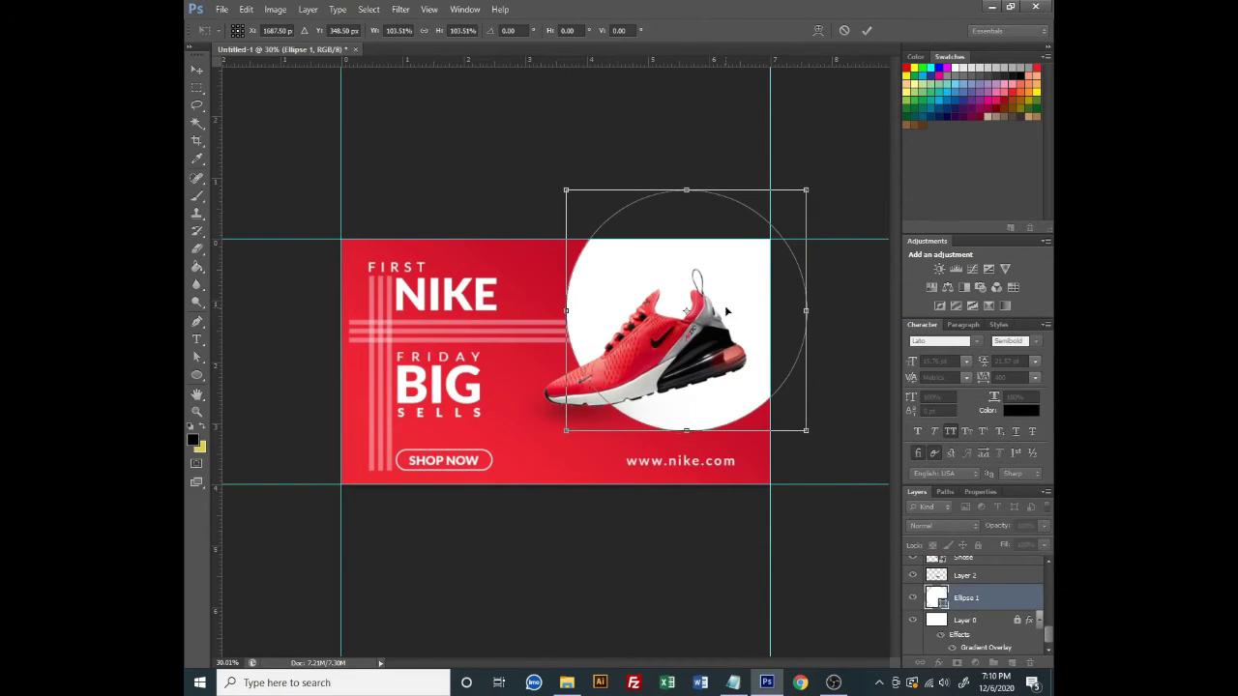
{"action": "key", "text": "Return"}
Nudge the shoe and its shadow slightly left and down, abandoning an attempted rotation
{"action": "left_click", "coordinate": [693, 368]}
{"action": "left_click_drag", "start_coordinate": [679, 348], "coordinate": [671, 356]}
{"action": "key", "text": "ctrl+t"}
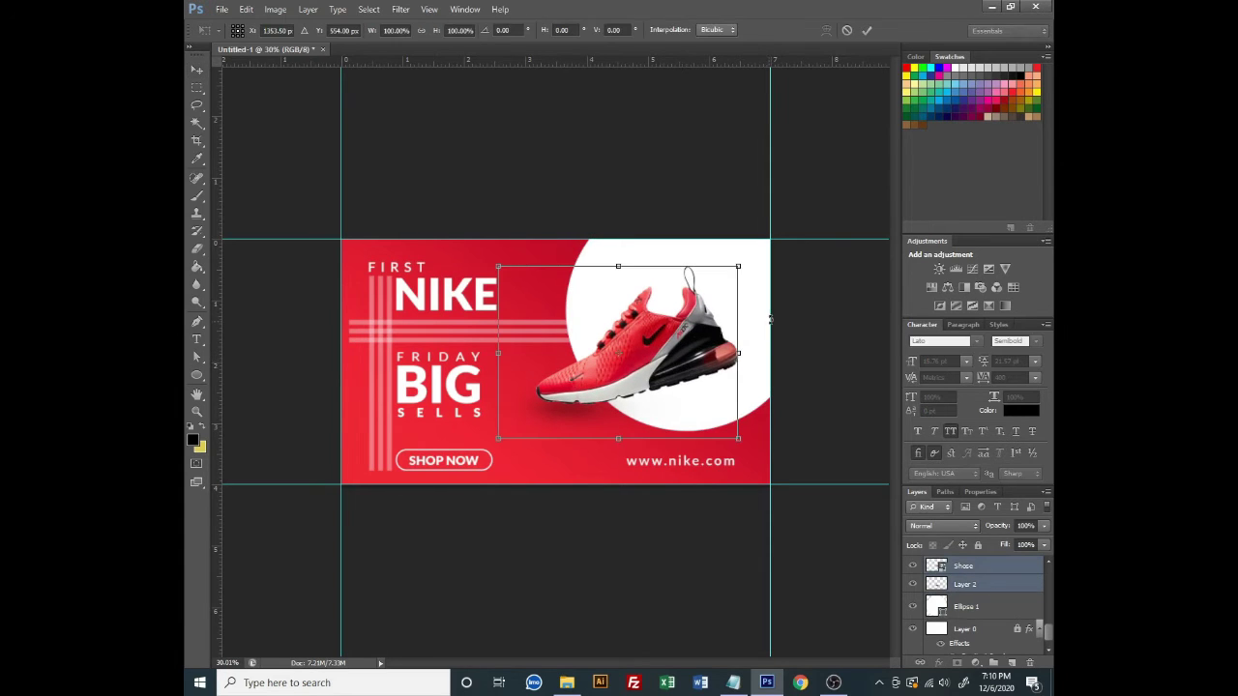
{"action": "left_click_drag", "start_coordinate": [770, 319], "coordinate": [764, 316]}
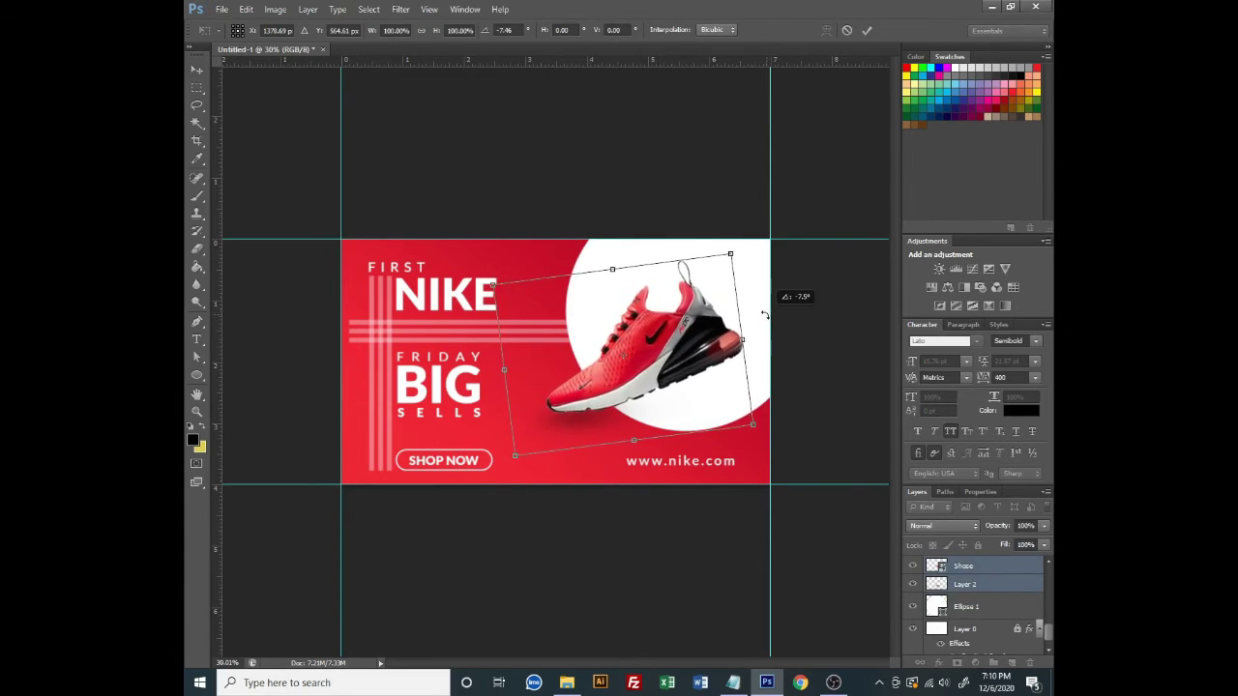
{"action": "left_click_drag", "start_coordinate": [764, 315], "coordinate": [766, 282]}
{"action": "key", "text": "Escape"}
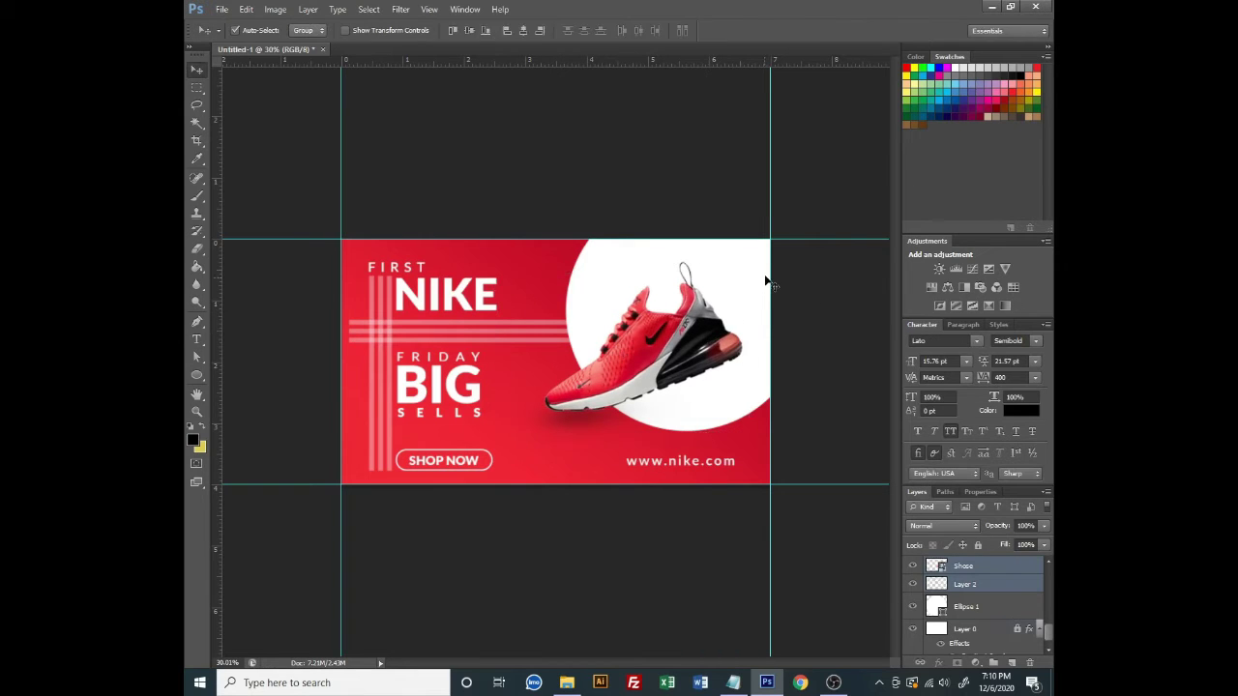
Shrink the white circle to about 93%
{"action": "left_click", "coordinate": [766, 281]}
{"action": "key", "text": "ctrl+t"}
{"action": "left_click_drag", "start_coordinate": [801, 187], "coordinate": [799, 197]}
Duplicate the white circle, enlarge the copy to about 105%, and fill it with the sampled banner red
{"action": "key", "text": "Return"}
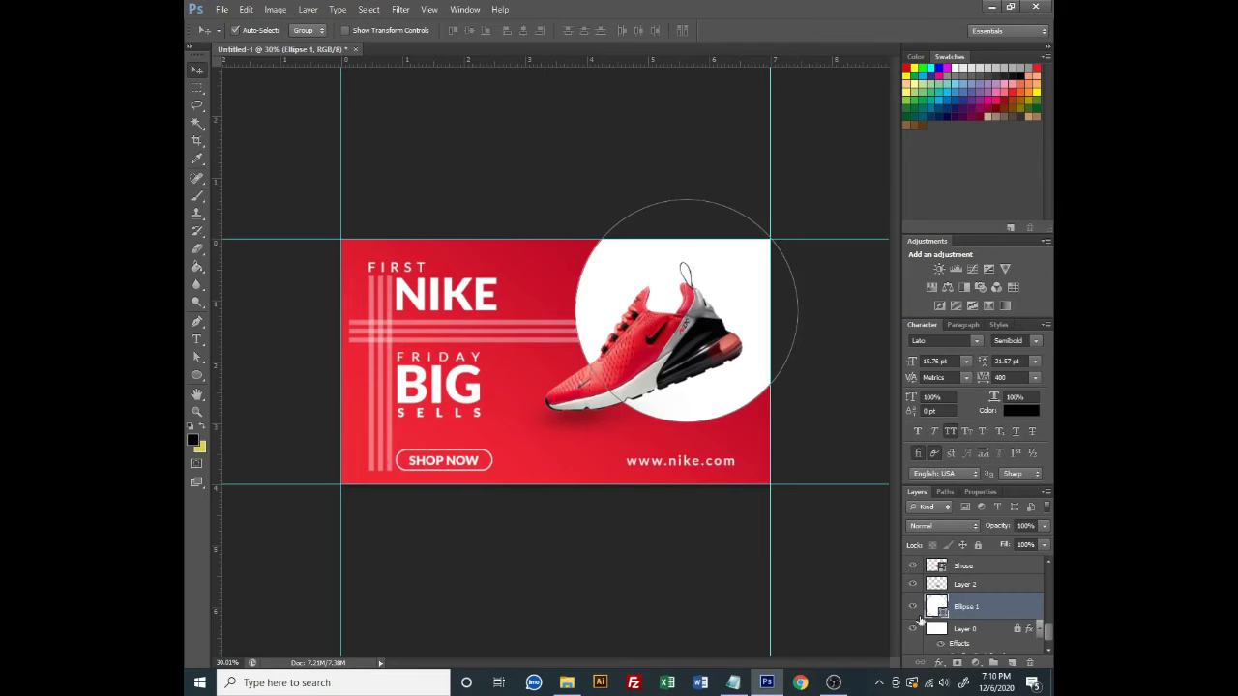
{"action": "key", "text": "ctrl+j"}
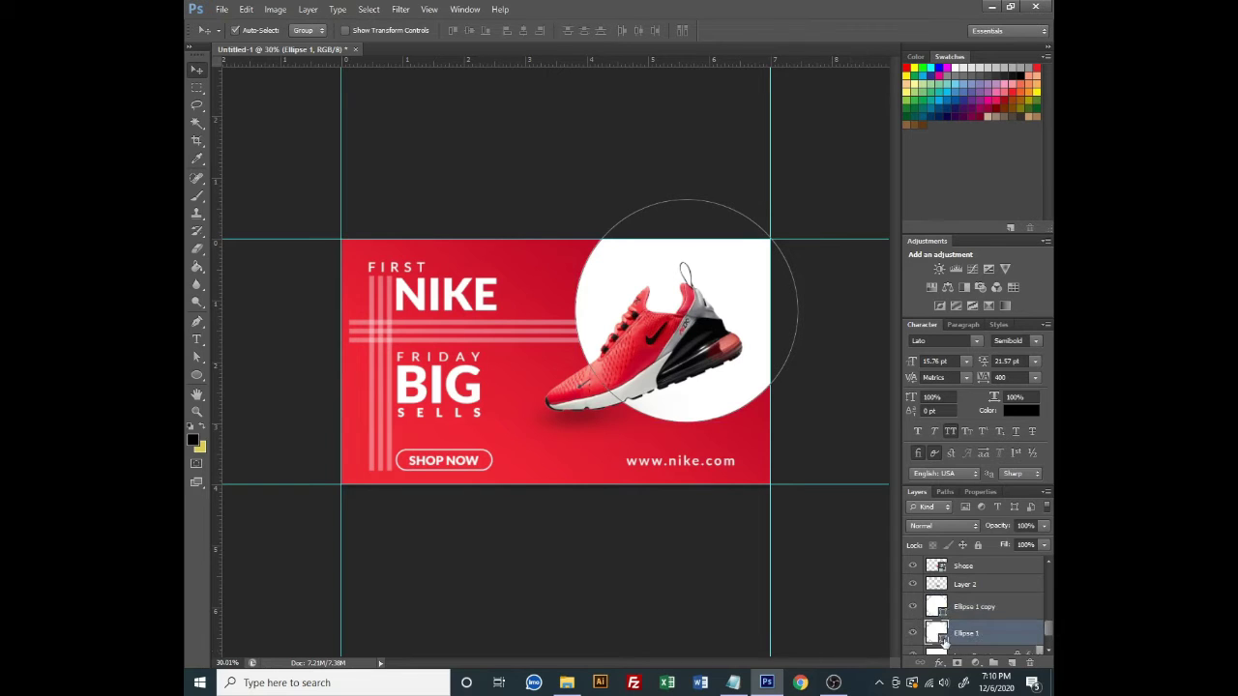
{"action": "key", "text": "ctrl+t"}
{"action": "left_click_drag", "start_coordinate": [802, 198], "coordinate": [809, 193]}
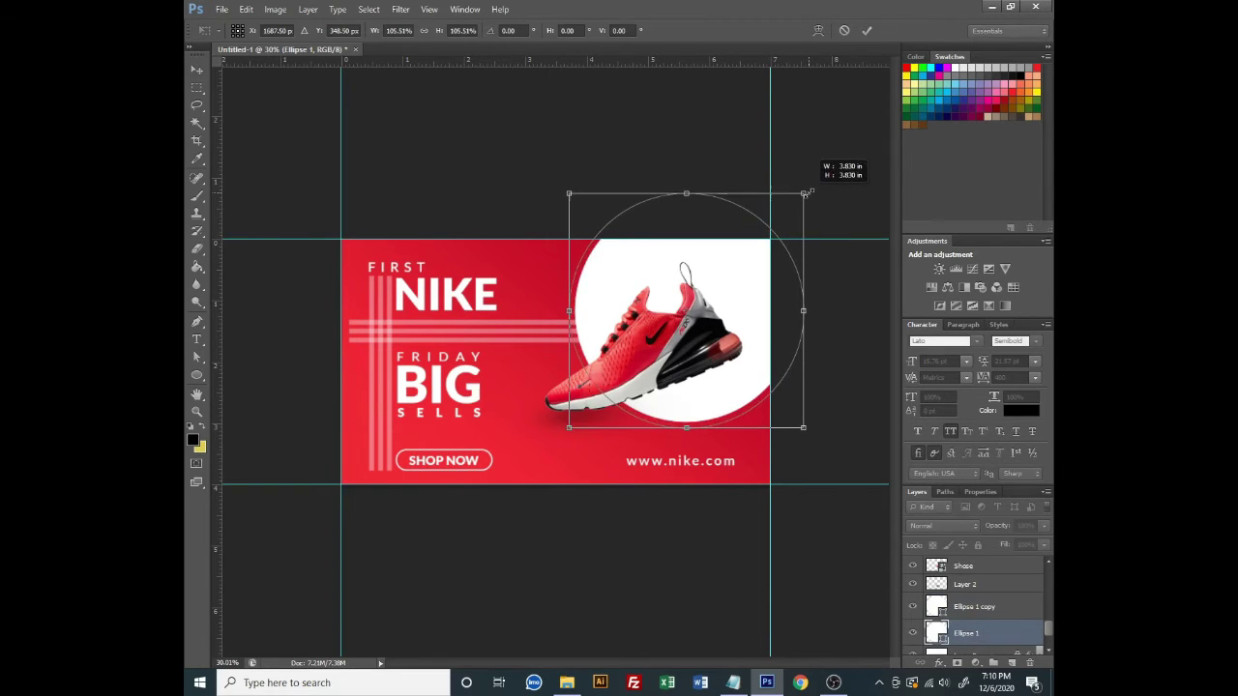
{"action": "key", "text": "Return"}
{"action": "double_click", "coordinate": [936, 633]}
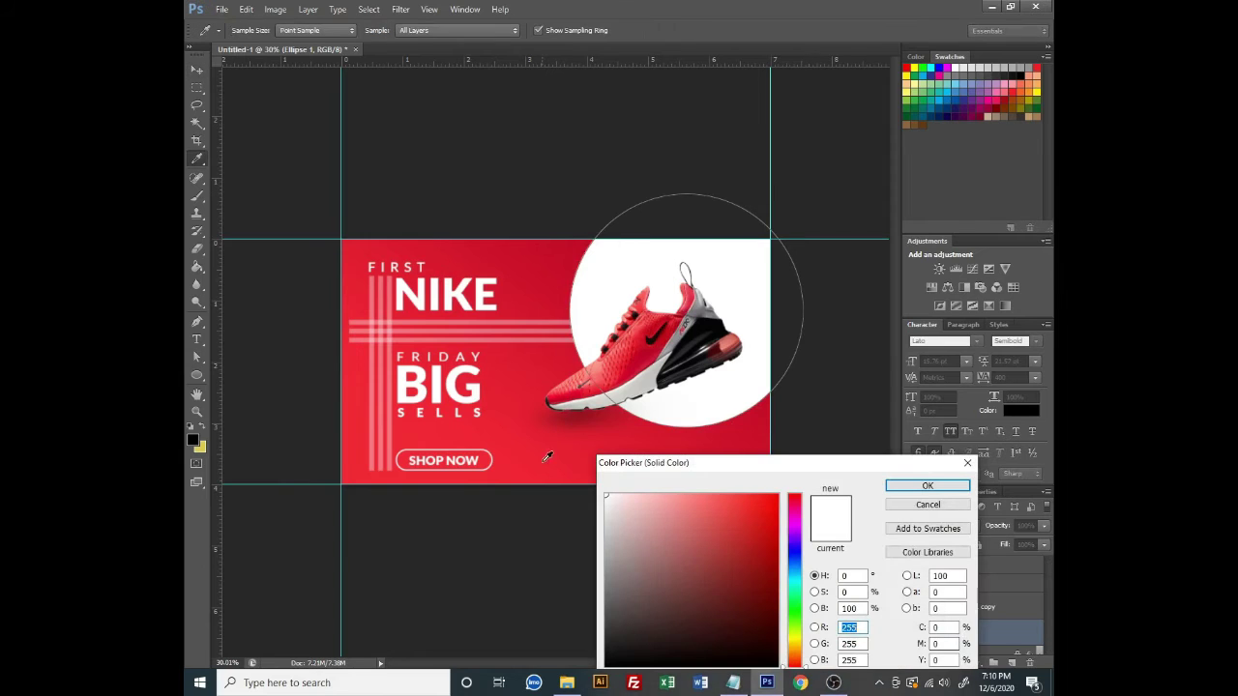
{"action": "left_click_drag", "start_coordinate": [548, 457], "coordinate": [755, 407]}
{"action": "left_click", "coordinate": [928, 486]}
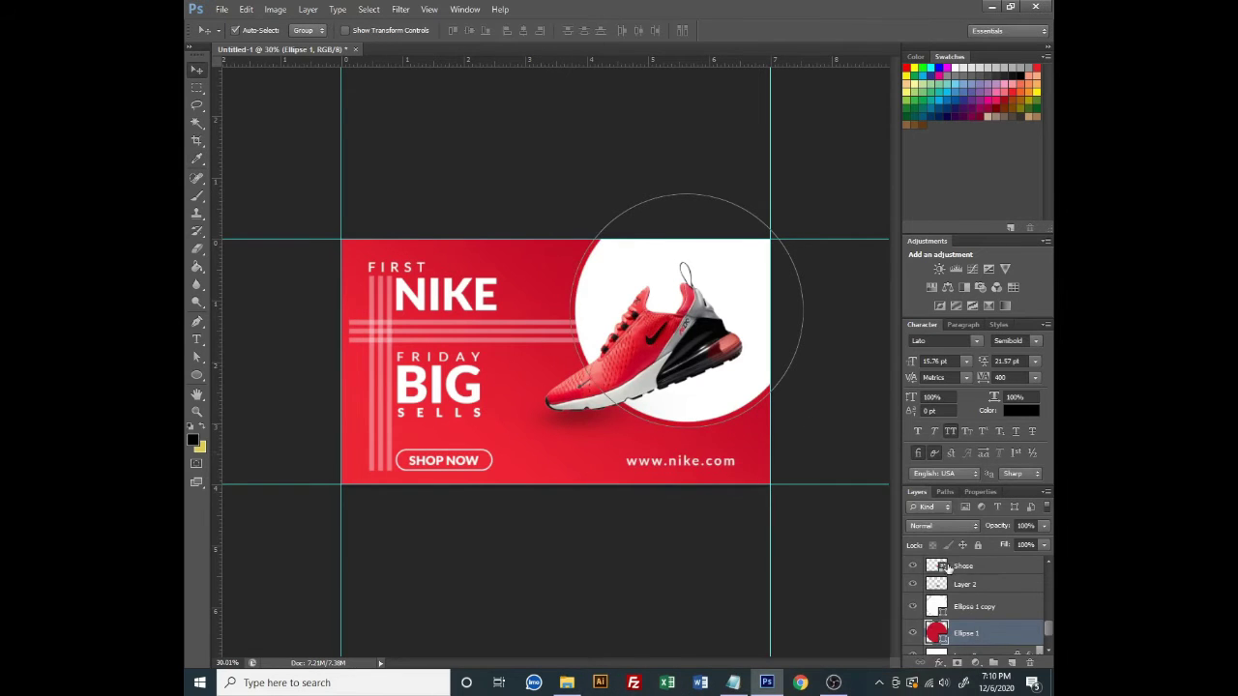
Enlarge the bottom circle slightly and make it white as the outermost ring
{"action": "scroll", "coordinate": [973, 600], "scroll_direction": "down", "scroll_amount": 2}
{"action": "left_click", "coordinate": [967, 623]}
{"action": "key", "text": "ctrl+t"}
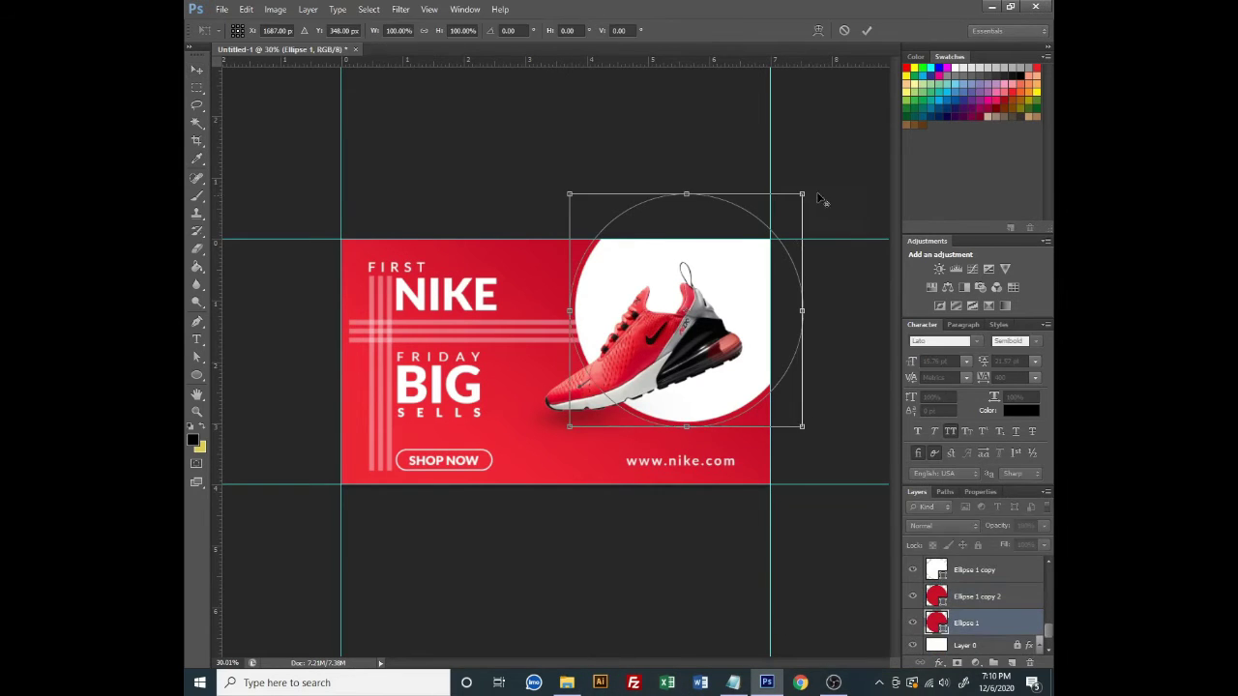
{"action": "left_click_drag", "start_coordinate": [801, 194], "coordinate": [810, 188]}
{"action": "key", "text": "Return"}
{"action": "double_click", "coordinate": [936, 624]}
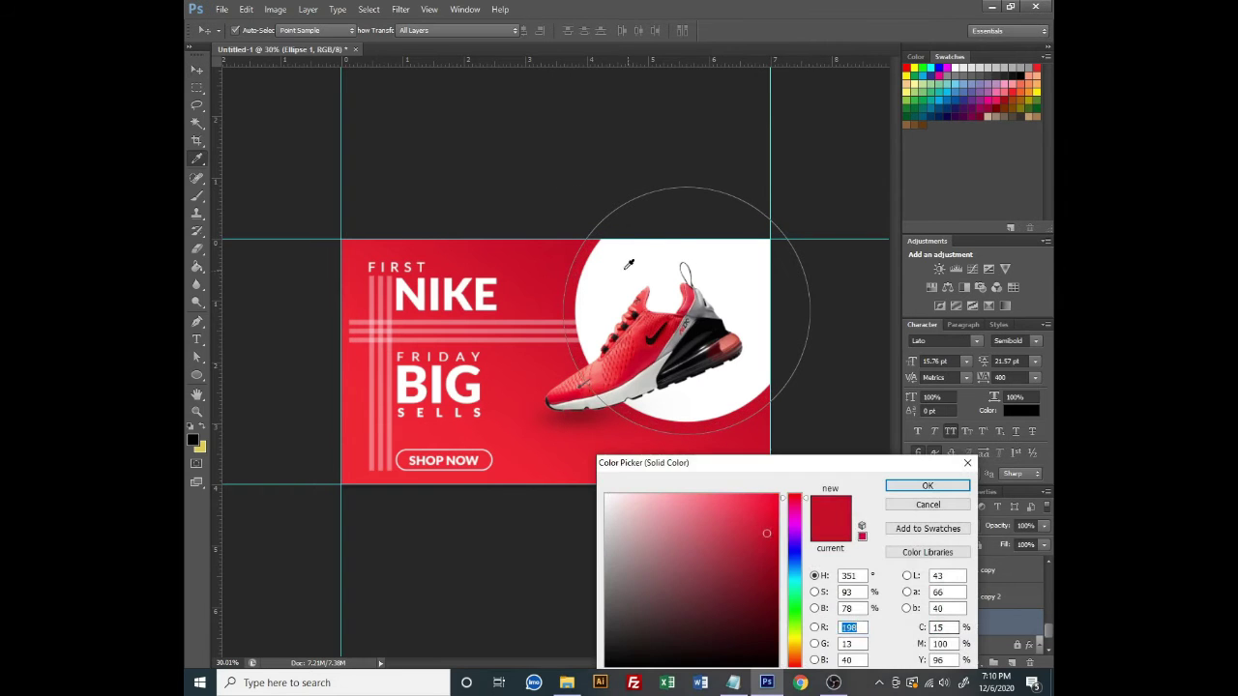
{"action": "left_click", "coordinate": [946, 505]}
Extend the stripes so they reach the circle
{"action": "scroll", "coordinate": [522, 295], "scroll_direction": "up", "scroll_amount": 3}
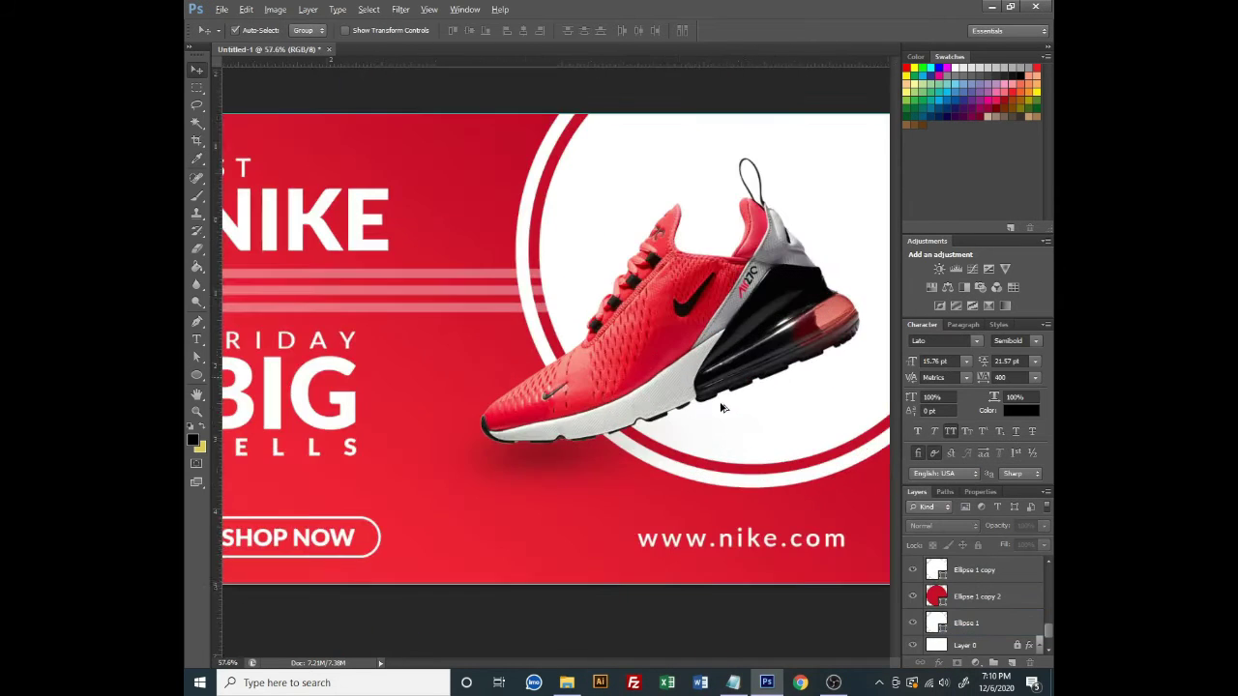
{"action": "key", "text": "ctrl+0"}
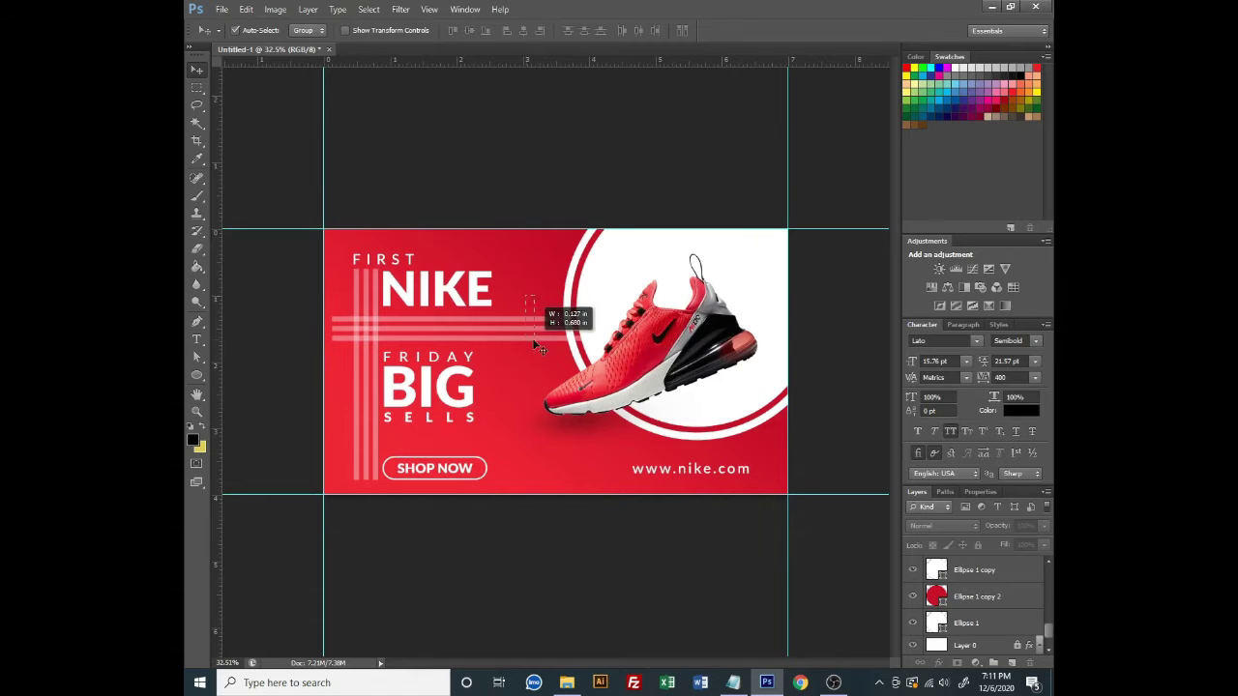
{"action": "left_click_drag", "start_coordinate": [538, 346], "coordinate": [580, 341]}
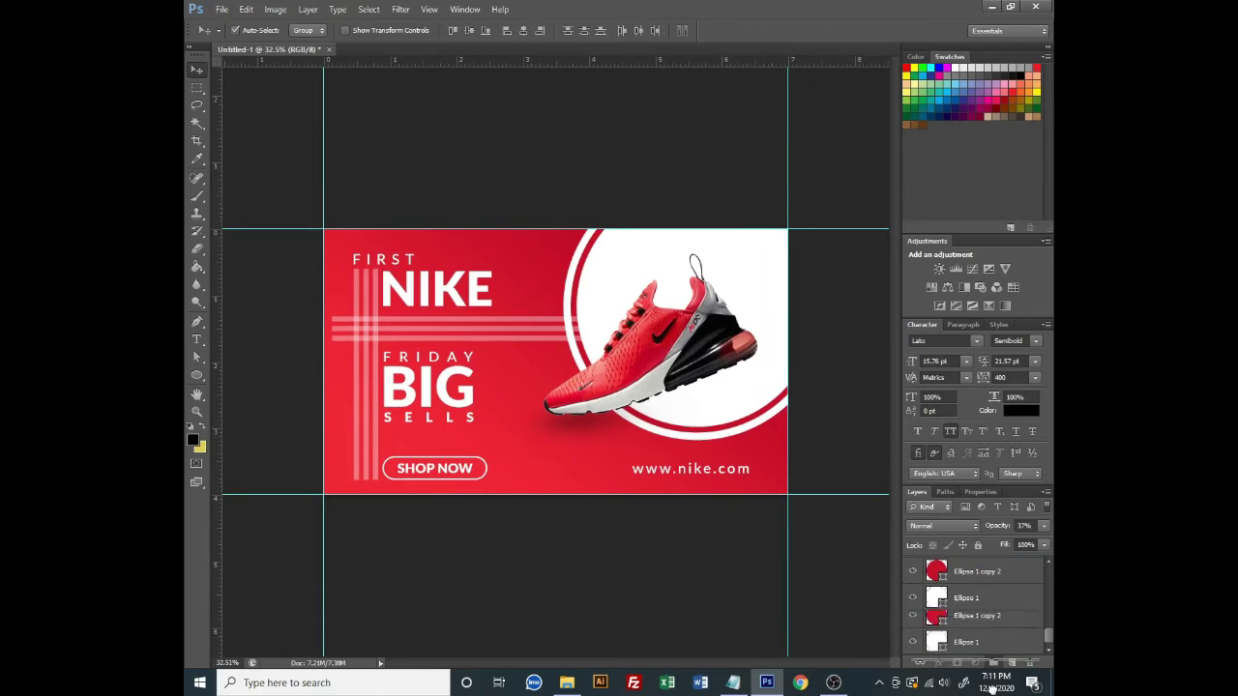
Shrink the red ring circle to about 98%
{"action": "scroll", "coordinate": [977, 609], "scroll_direction": "down", "scroll_amount": 3}
{"action": "key", "text": "ctrl+plus"}
{"action": "key", "text": "ctrl+minus"}
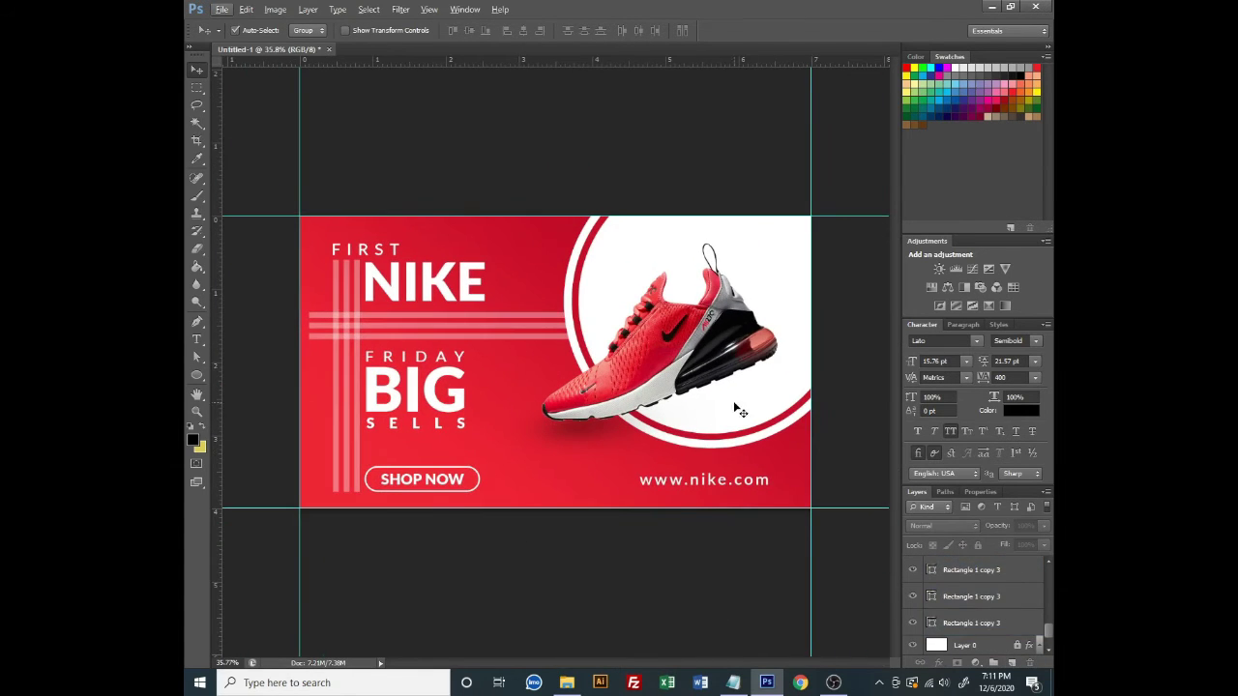
{"action": "left_click", "coordinate": [737, 410]}
{"action": "key", "text": "ctrl+t"}
{"action": "left_click_drag", "start_coordinate": [852, 159], "coordinate": [854, 157]}
{"action": "key", "text": "Return"}
Shrink the outer white circle slightly and zoom out to view the whole banner
{"action": "left_click", "coordinate": [576, 279]}
{"action": "key", "text": "ctrl+t"}
{"action": "key", "text": "Return"}
{"action": "key", "text": "ctrl+minus"}
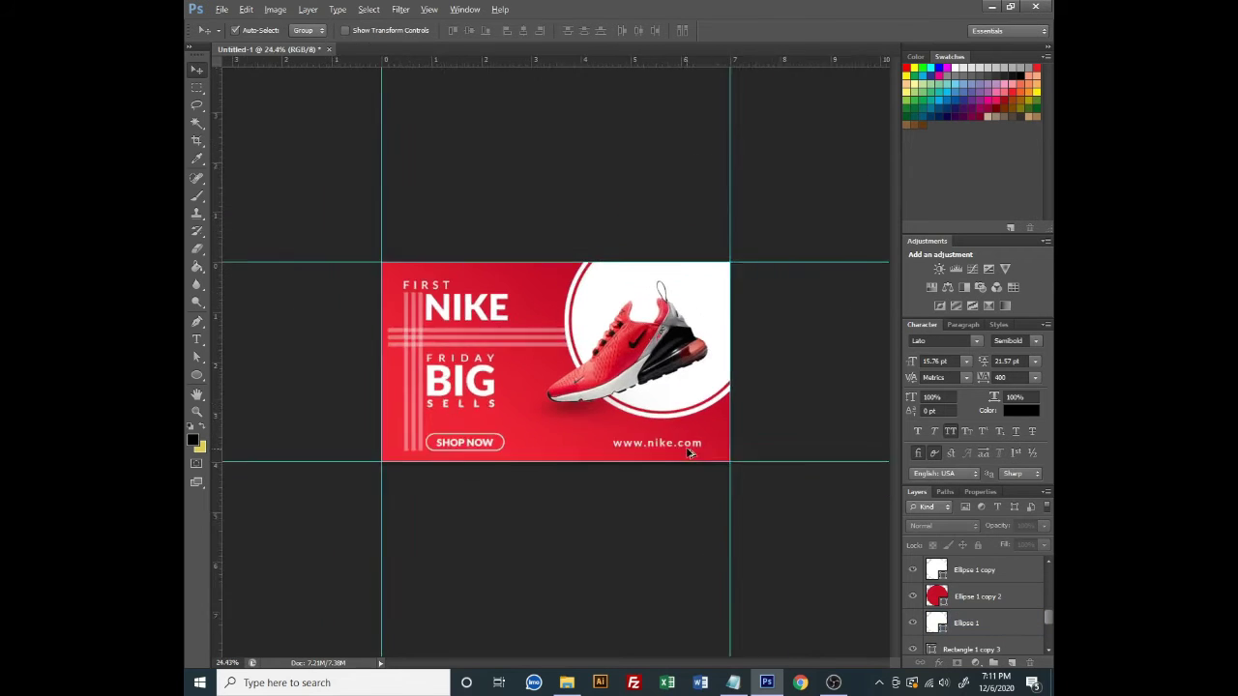
{"action": "scroll", "coordinate": [541, 416], "scroll_direction": "up", "scroll_amount": 1}
{"action": "scroll", "coordinate": [391, 414], "scroll_direction": "up", "scroll_amount": 3}
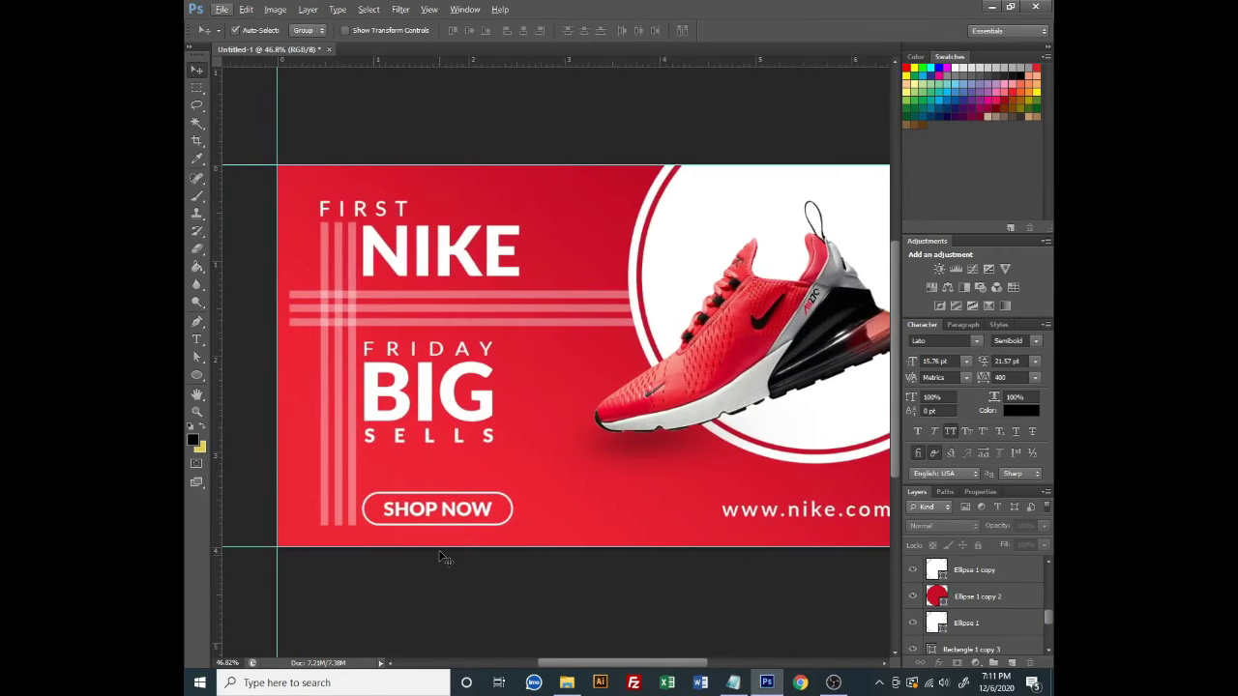
{"action": "scroll", "coordinate": [442, 561], "scroll_direction": "up", "scroll_amount": 2}
{"action": "scroll", "coordinate": [511, 509], "scroll_direction": "up", "scroll_amount": 1}
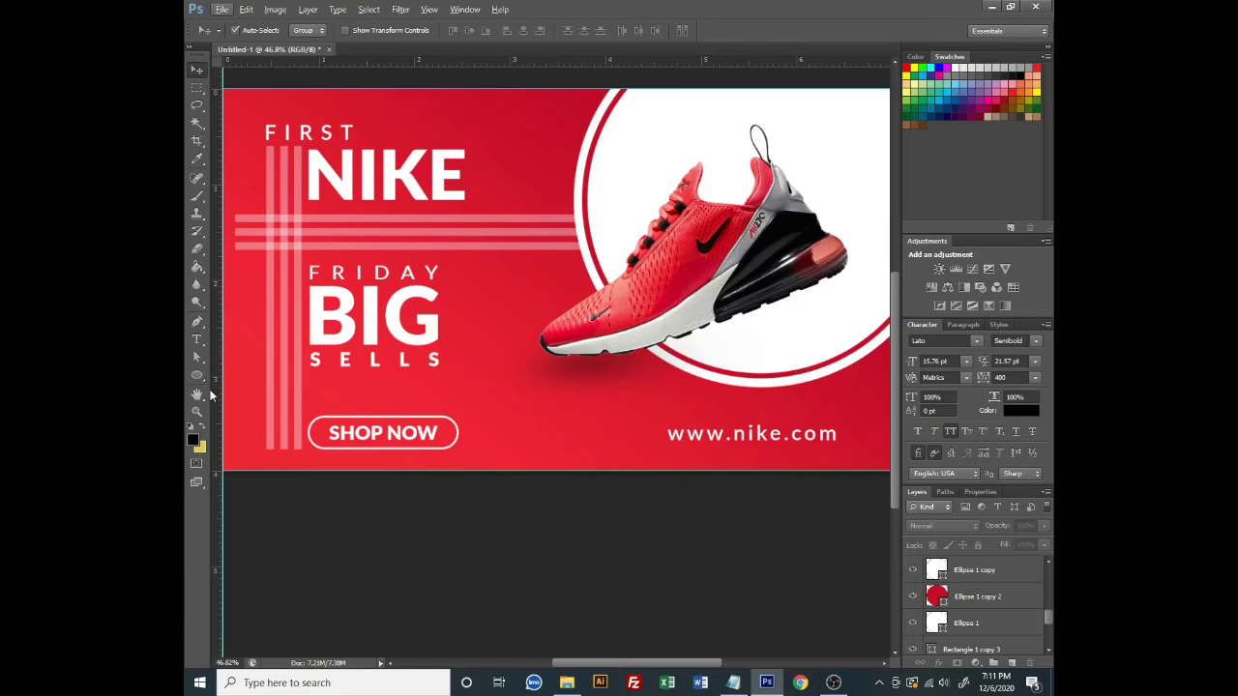
Draw a thin rectangle line between SHOP NOW and the URL and color it white
{"action": "right_click", "coordinate": [197, 377]}
{"action": "left_click", "coordinate": [247, 369]}
{"action": "left_click_drag", "start_coordinate": [464, 433], "coordinate": [655, 437]}
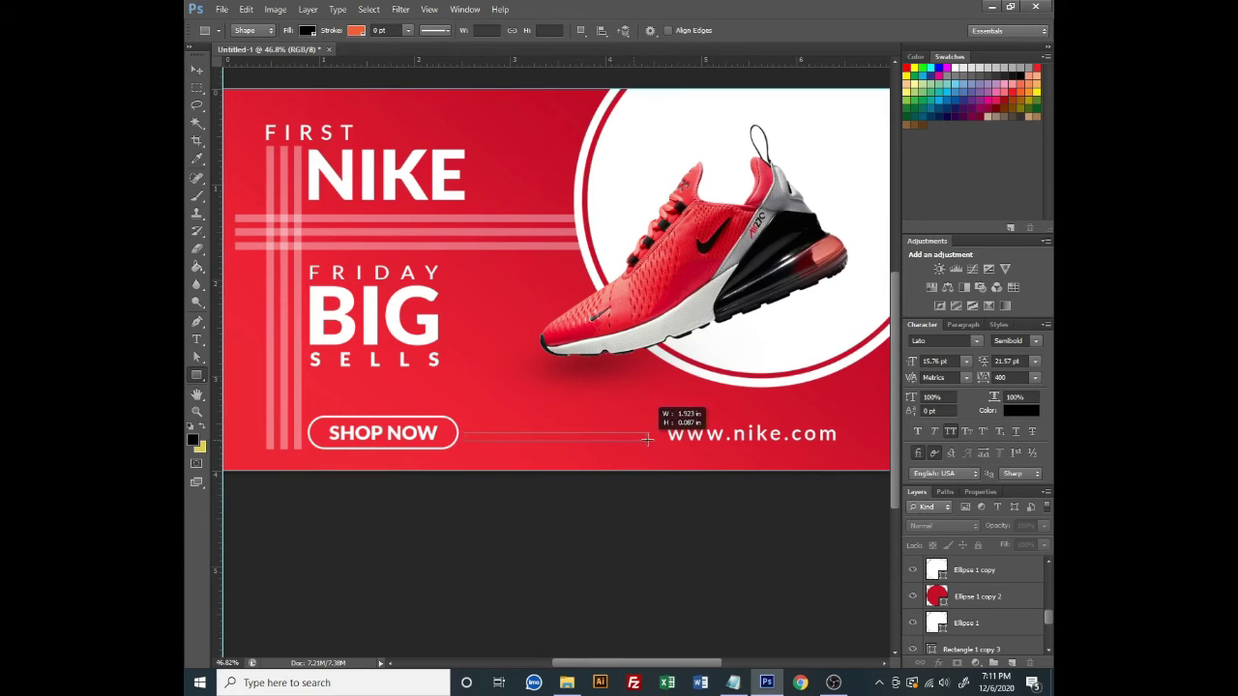
{"action": "double_click", "coordinate": [931, 570]}
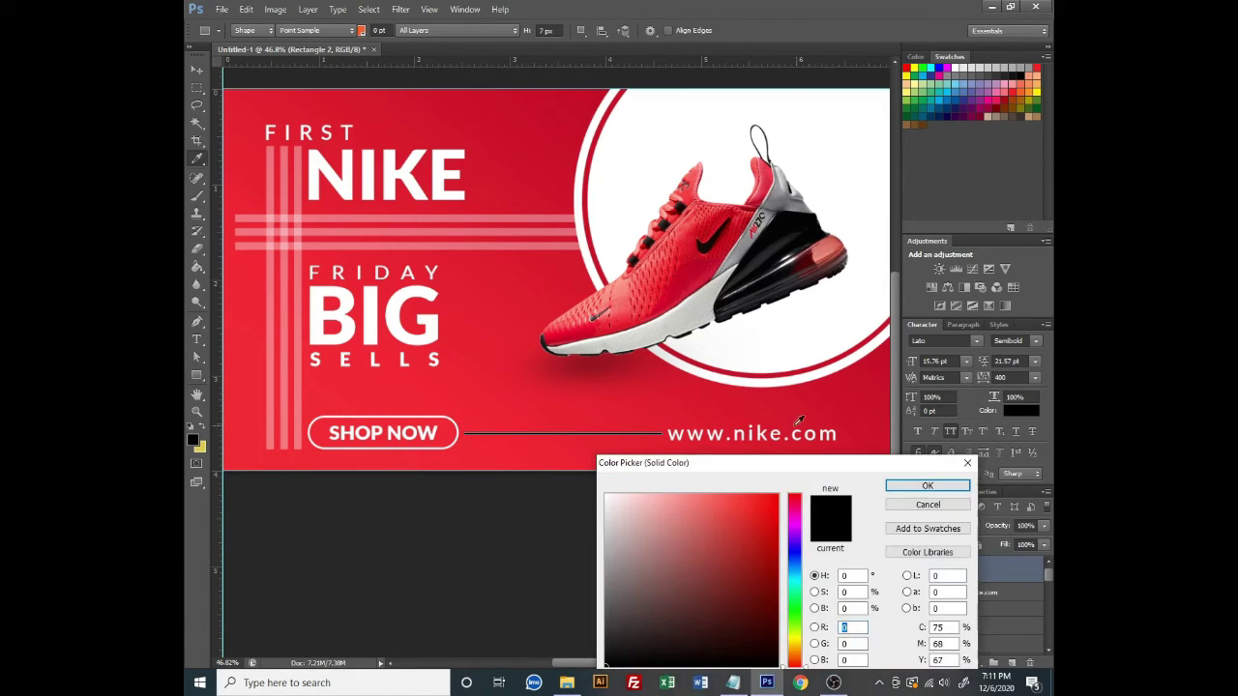
{"action": "left_click", "coordinate": [608, 491]}
{"action": "left_click", "coordinate": [929, 488]}
Select the line, web address and SHOP NOW button together, then check the white line
{"action": "key", "text": "v"}
{"action": "left_click_drag", "start_coordinate": [448, 467], "coordinate": [669, 440]}
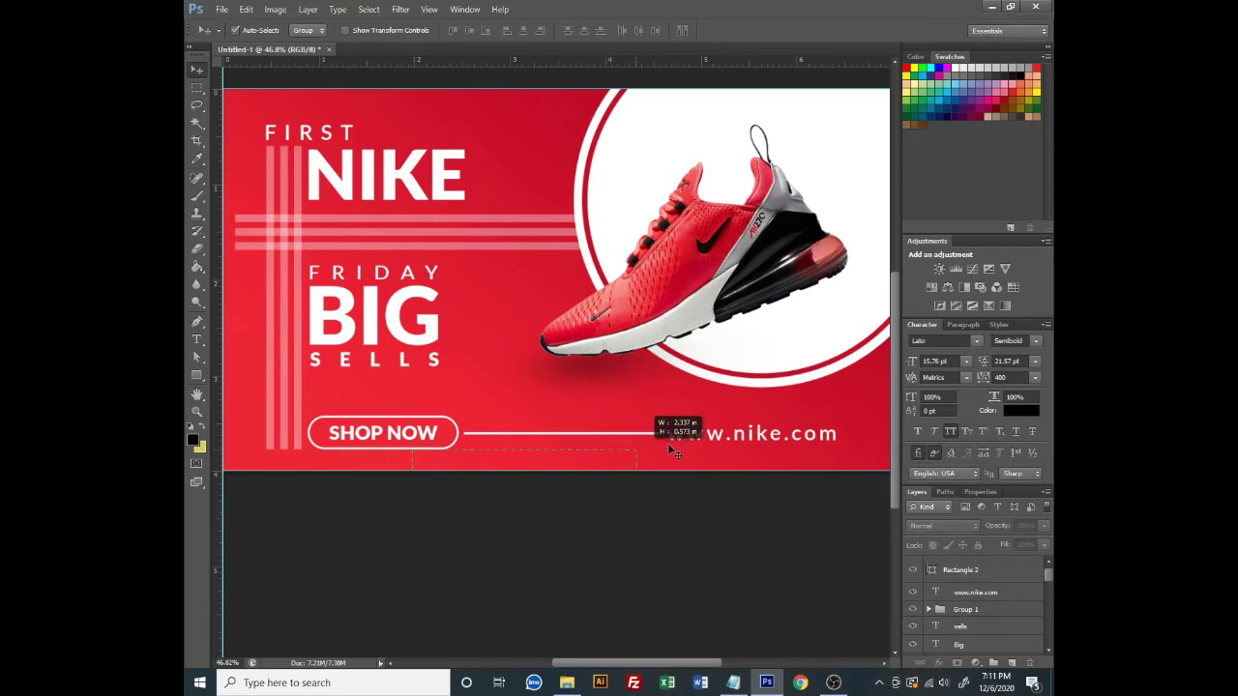
{"action": "left_click", "coordinate": [699, 490]}
{"action": "scroll", "coordinate": [629, 493], "scroll_direction": "down", "scroll_amount": 3}
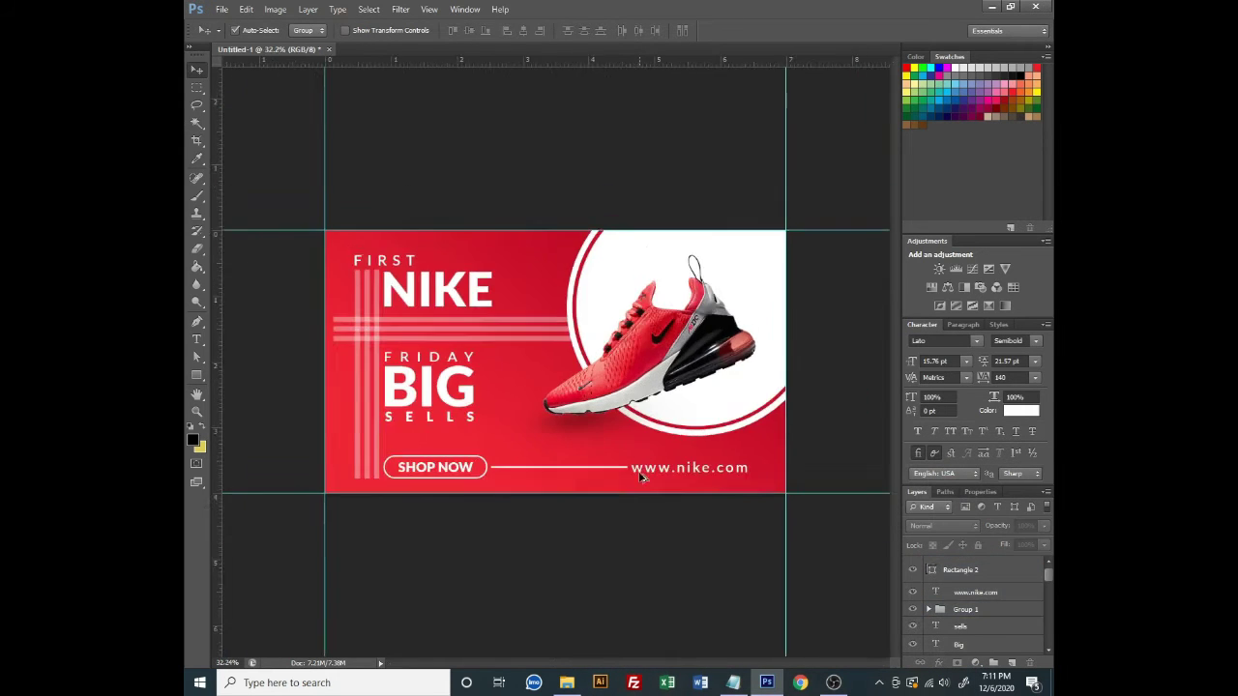
{"action": "scroll", "coordinate": [559, 515], "scroll_direction": "up", "scroll_amount": 4}
{"action": "scroll", "coordinate": [559, 514], "scroll_direction": "up", "scroll_amount": 2}
{"action": "left_click", "coordinate": [461, 527]}
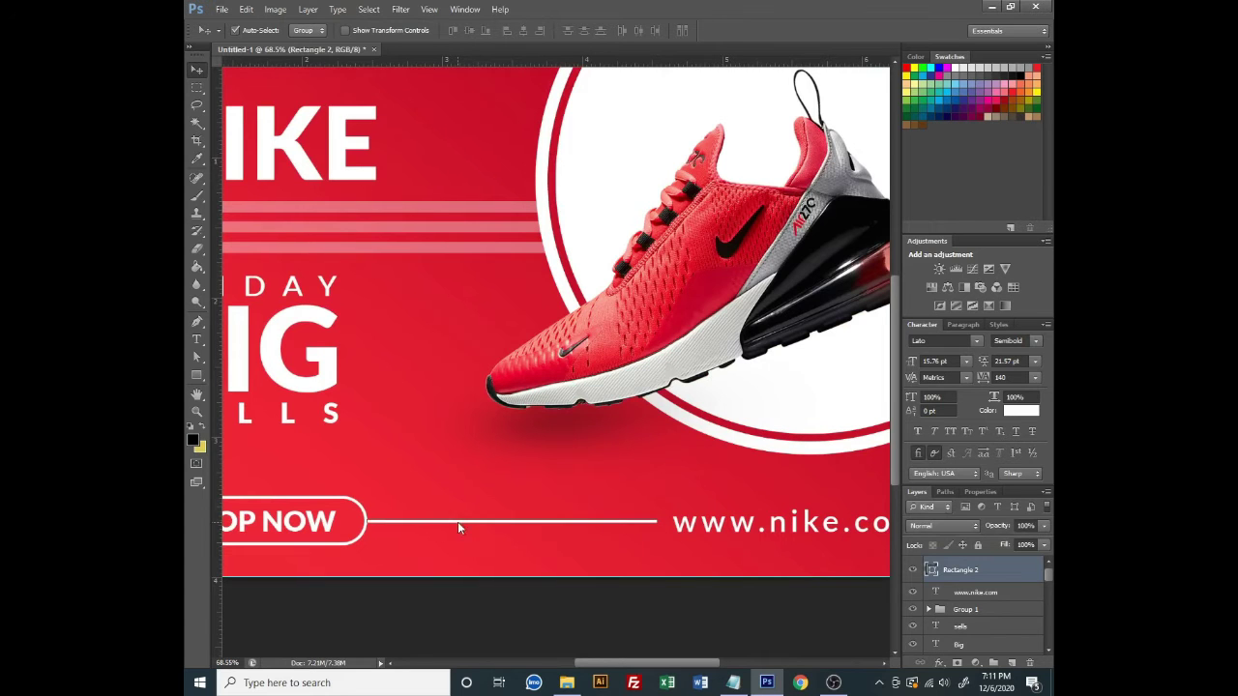
{"action": "left_click", "coordinate": [601, 557]}
{"action": "scroll", "coordinate": [594, 552], "scroll_direction": "down", "scroll_amount": 4}
Try duplicating the SHOP NOW button onto the web address, then undo it
{"action": "scroll", "coordinate": [412, 542], "scroll_direction": "up", "scroll_amount": 3}
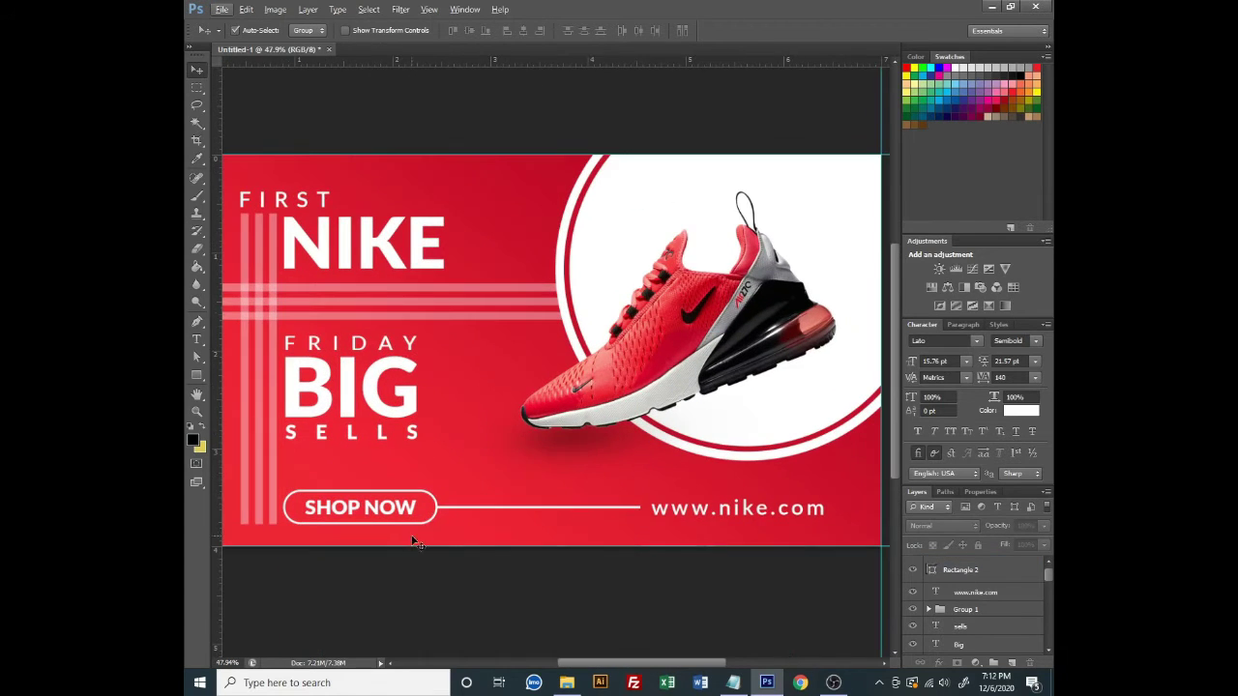
{"action": "scroll", "coordinate": [412, 542], "scroll_direction": "right", "scroll_amount": 1}
{"action": "left_click_drag", "start_coordinate": [425, 515], "coordinate": [812, 515]}
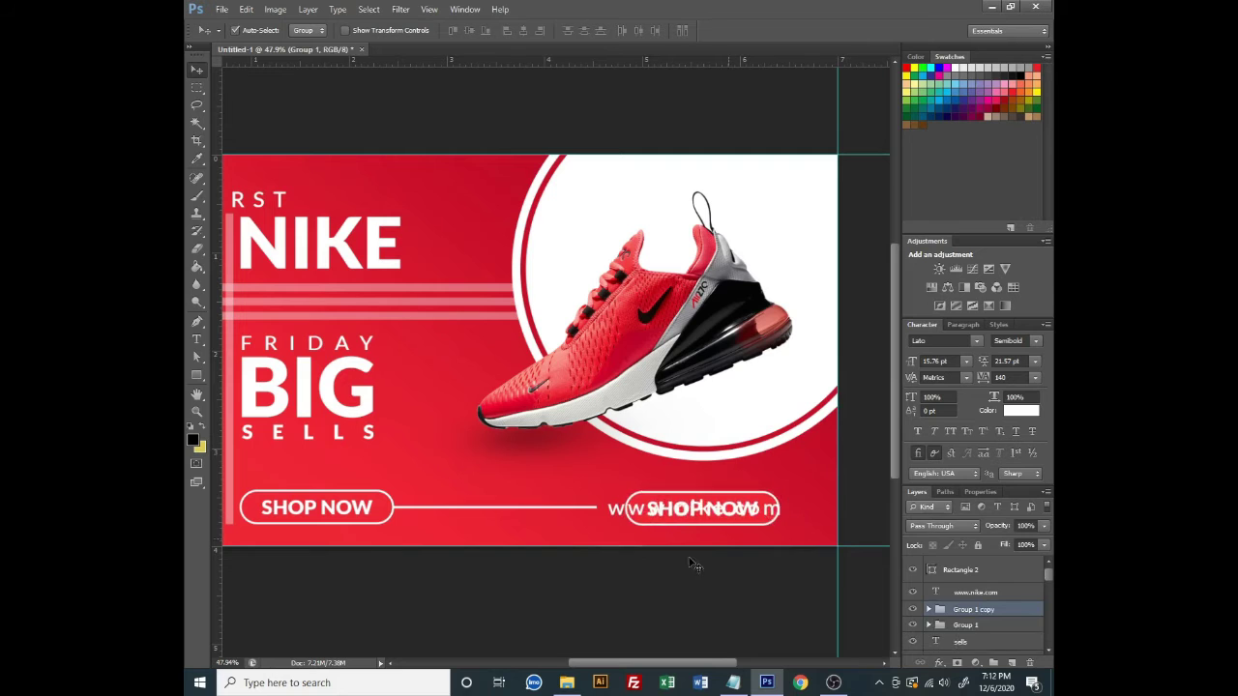
{"action": "key", "text": "ctrl+z"}
{"action": "scroll", "coordinate": [538, 586], "scroll_direction": "down", "scroll_amount": 1}
{"action": "scroll", "coordinate": [539, 586], "scroll_direction": "left", "scroll_amount": 1}
Ungroup the SHOP NOW button layer group
{"action": "right_click", "coordinate": [967, 609]}
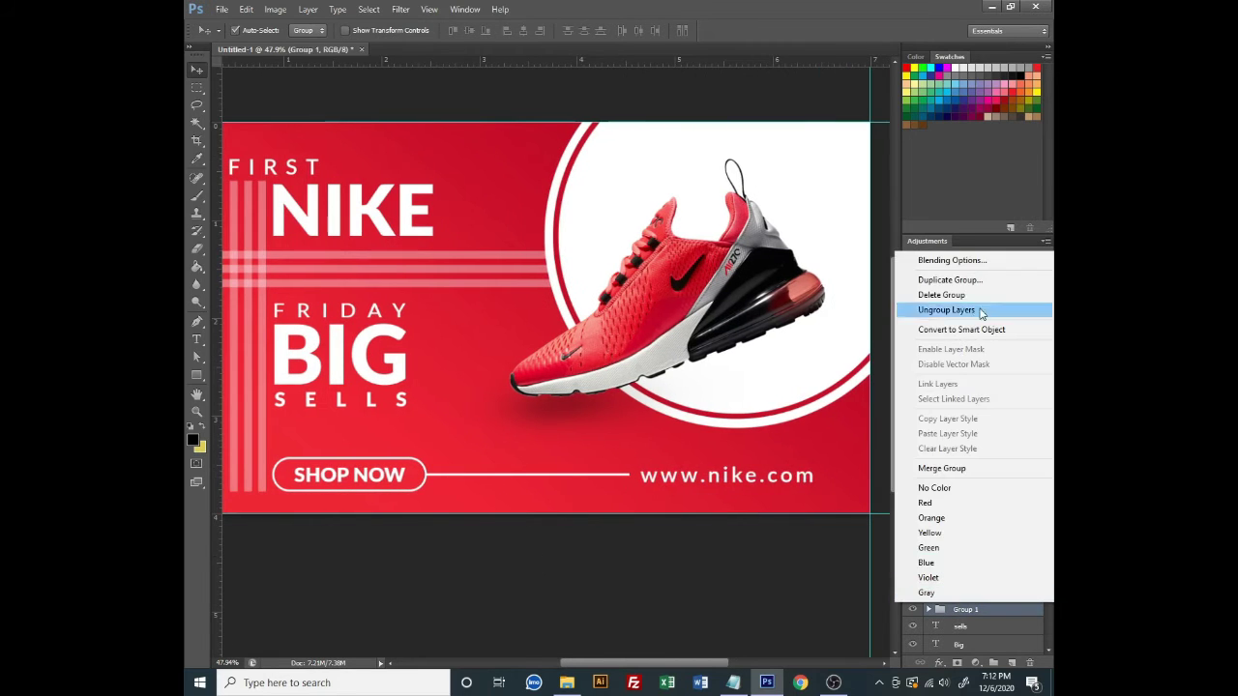
{"action": "left_click", "coordinate": [979, 313]}
{"action": "scroll", "coordinate": [622, 493], "scroll_direction": "down", "scroll_amount": 1}
{"action": "scroll", "coordinate": [649, 519], "scroll_direction": "up", "scroll_amount": 2}
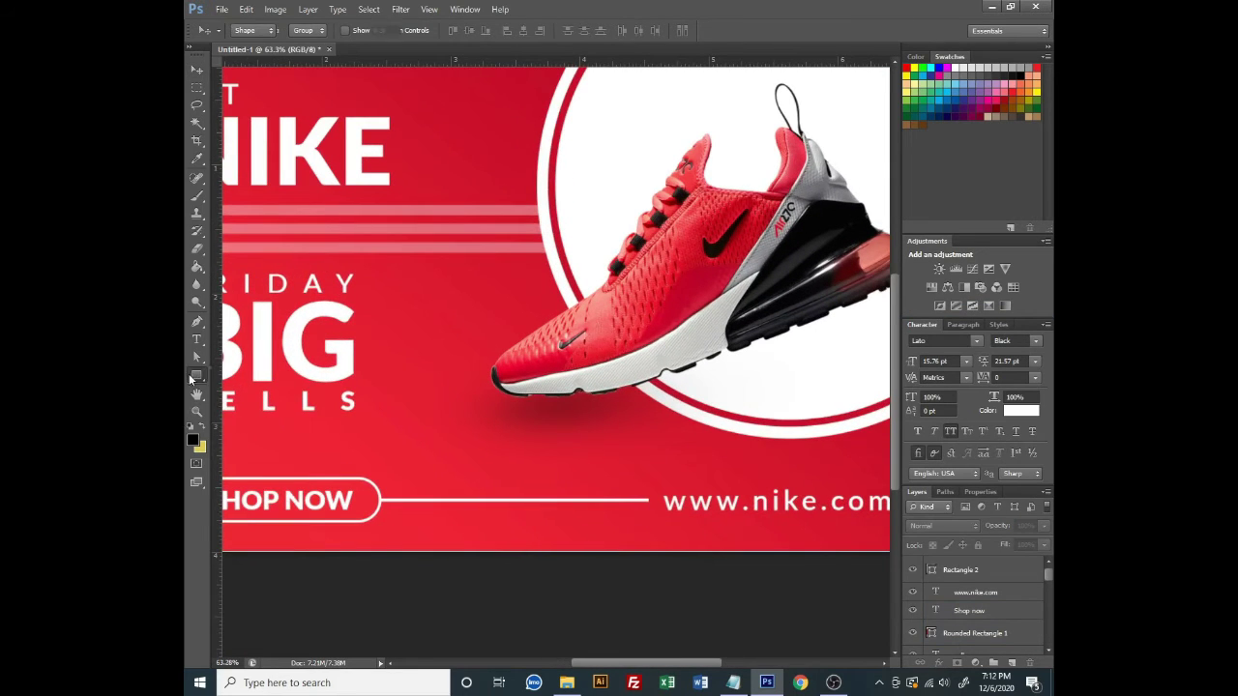
Draw a triangle with the Polygon tool and fill it white
{"action": "right_click", "coordinate": [191, 380]}
{"action": "left_click", "coordinate": [248, 419]}
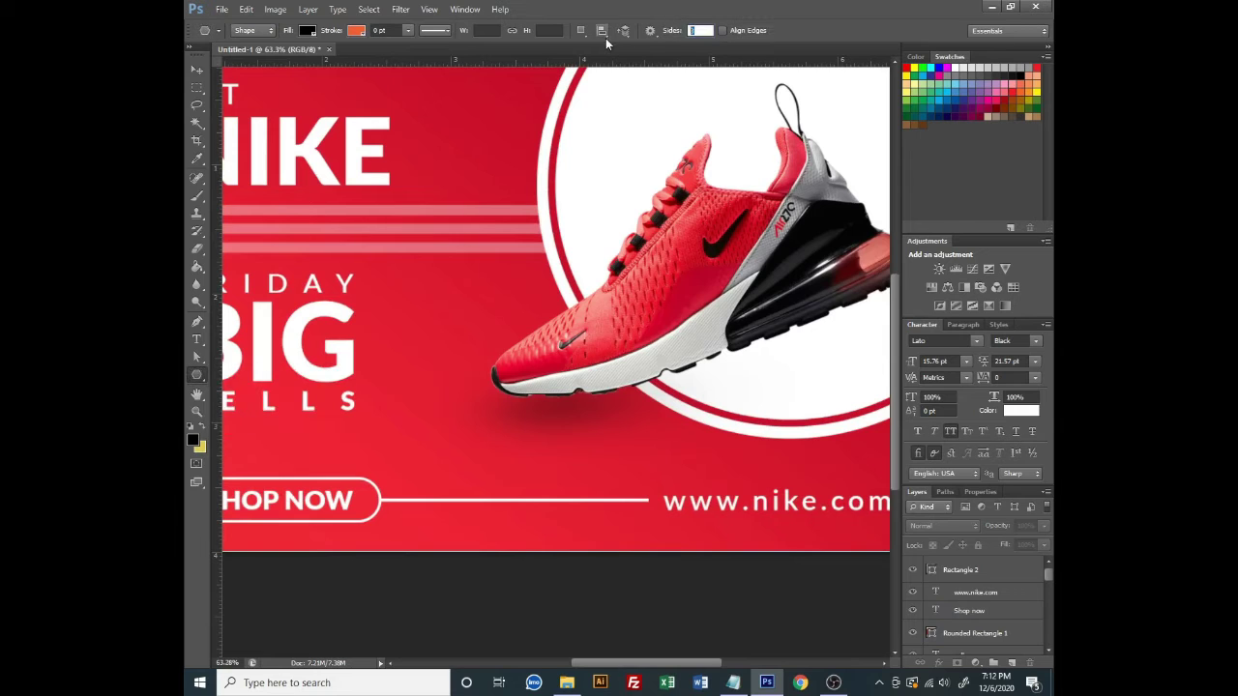
{"action": "mouse_move", "coordinate": [477, 482]}
{"action": "left_mouse_down"}
{"action": "mouse_move", "coordinate": [481, 447]}
{"action": "mouse_move", "coordinate": [662, 503]}
{"action": "left_mouse_up"}
{"action": "double_click", "coordinate": [931, 570]}
{"action": "left_click", "coordinate": [875, 426]}
{"action": "left_click", "coordinate": [928, 486]}
{"action": "key", "text": "v"}
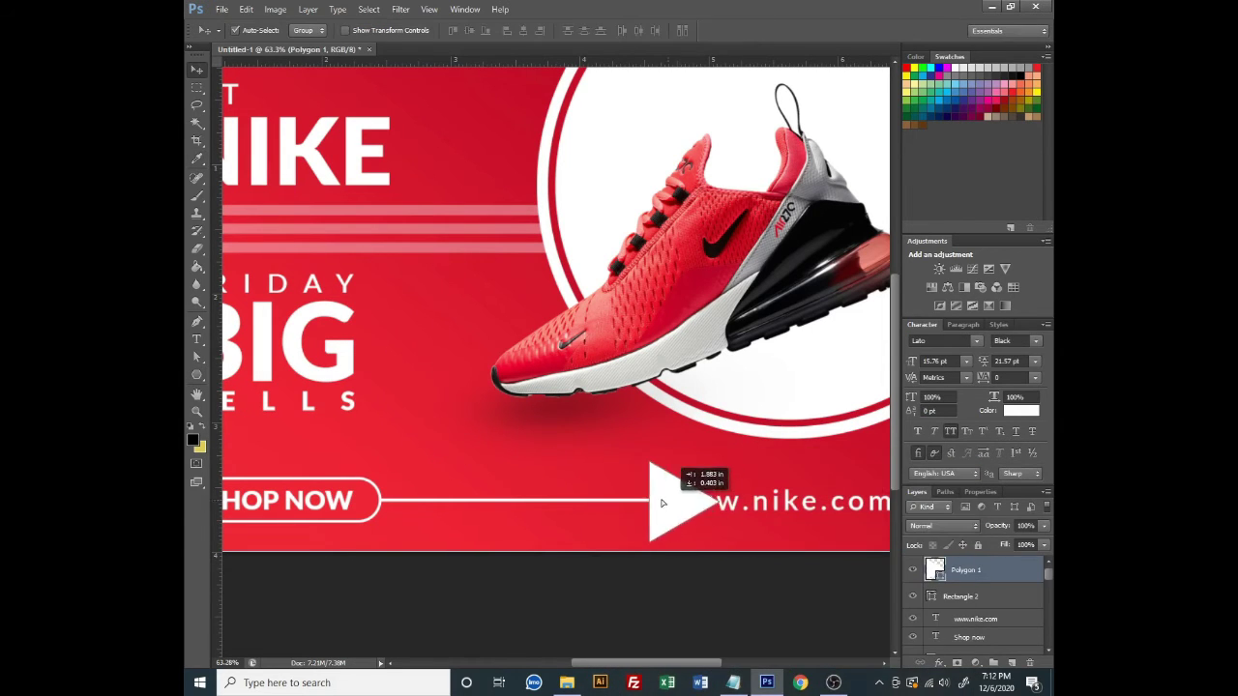
Shrink the triangle to about 27% and position it at the end of the line
{"action": "key", "text": "ctrl+t"}
{"action": "left_click_drag", "start_coordinate": [711, 460], "coordinate": [683, 493]}
{"action": "scroll", "coordinate": [679, 497], "scroll_direction": "up", "scroll_amount": 1}
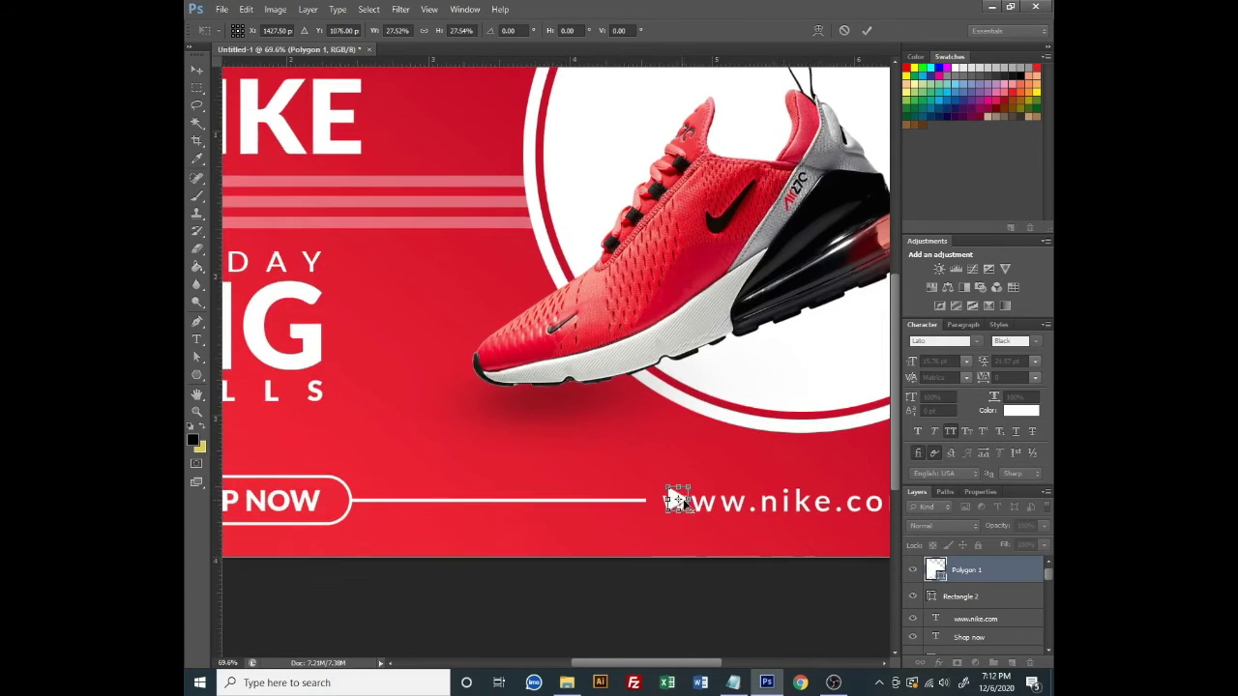
{"action": "scroll", "coordinate": [678, 497], "scroll_direction": "up", "scroll_amount": 1}
{"action": "scroll", "coordinate": [677, 568], "scroll_direction": "up", "scroll_amount": 2}
{"action": "left_click_drag", "start_coordinate": [677, 569], "coordinate": [619, 577]}
{"action": "scroll", "coordinate": [619, 577], "scroll_direction": "up", "scroll_amount": 2}
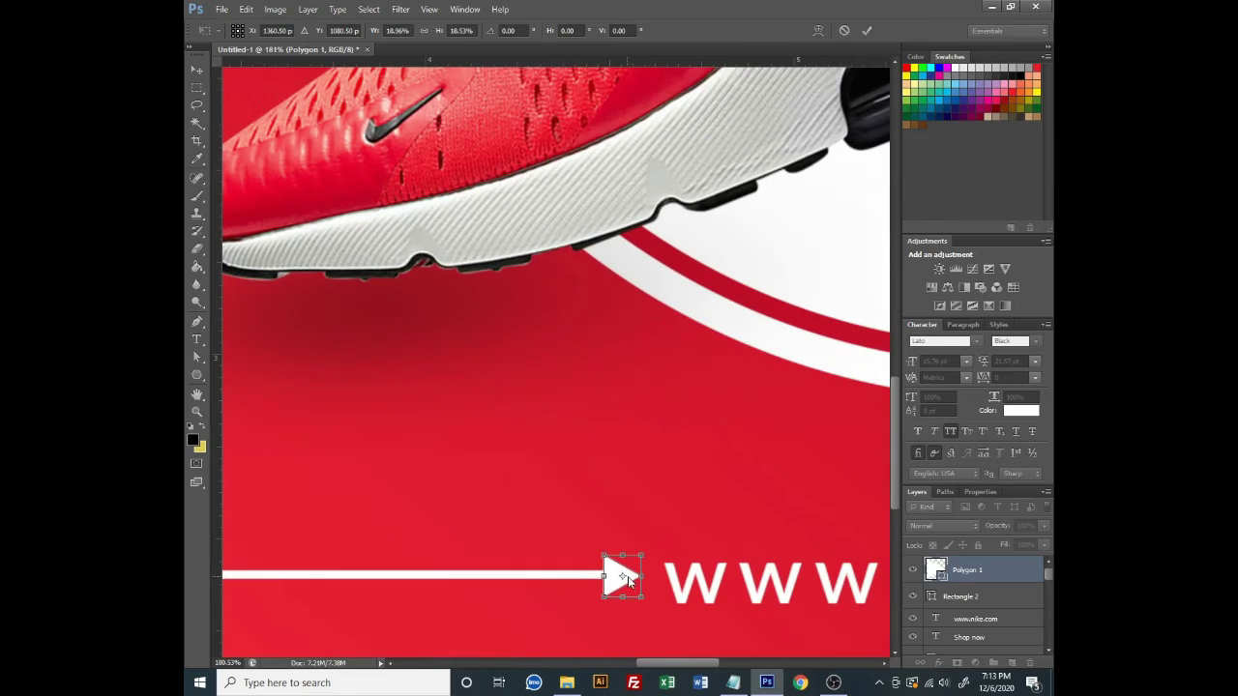
{"action": "key", "text": "Return"}
Align the line with the triangular arrowhead
{"action": "left_click", "coordinate": [580, 574], "text": "shift"}
{"action": "left_click", "coordinate": [469, 32]}
{"action": "scroll", "coordinate": [552, 464], "scroll_direction": "down", "scroll_amount": 2}
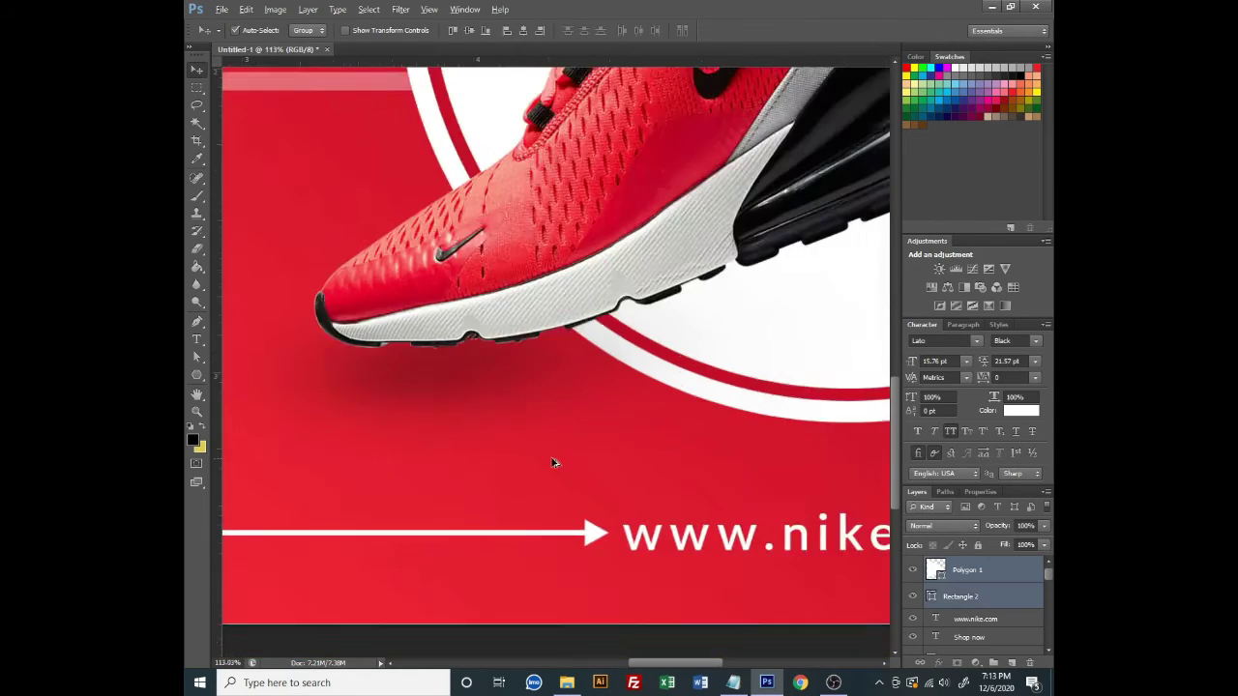
{"action": "scroll", "coordinate": [583, 600], "scroll_direction": "down", "scroll_amount": 1}
{"action": "scroll", "coordinate": [541, 578], "scroll_direction": "down", "scroll_amount": 1}
{"action": "scroll", "coordinate": [711, 539], "scroll_direction": "down", "scroll_amount": 1}
{"action": "scroll", "coordinate": [711, 538], "scroll_direction": "down", "scroll_amount": 2}
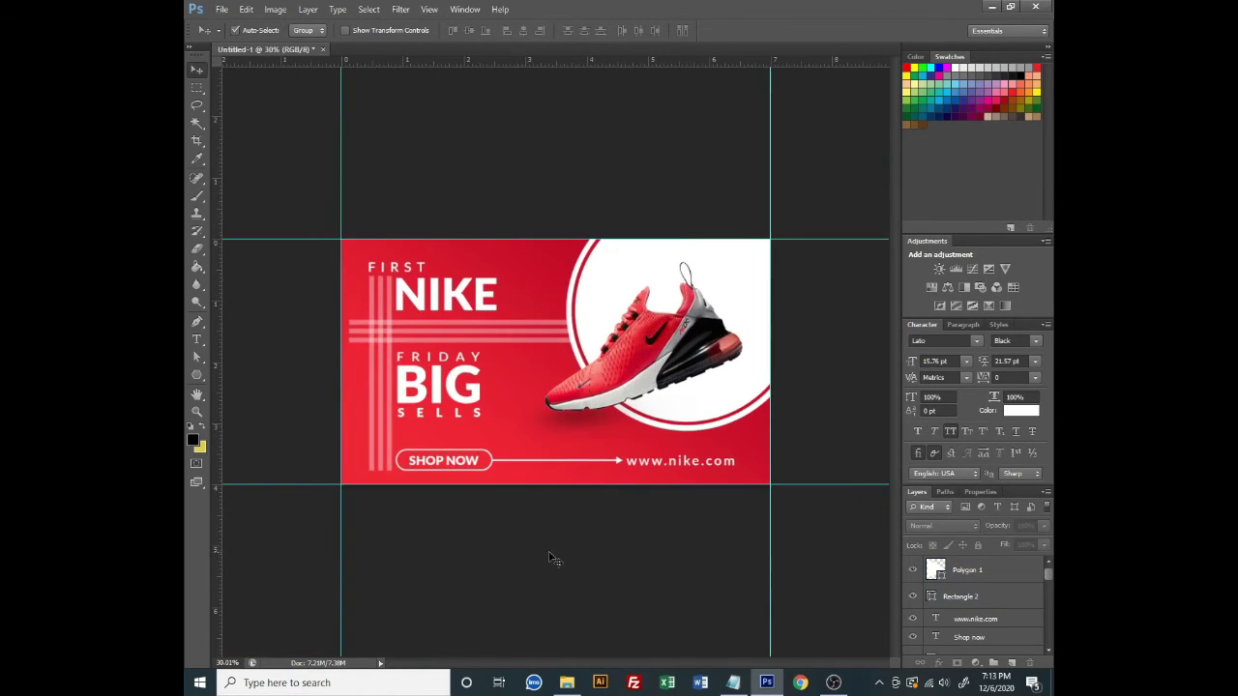
{"action": "scroll", "coordinate": [390, 461], "scroll_direction": "up", "scroll_amount": 1}
{"action": "scroll", "coordinate": [662, 307], "scroll_direction": "down", "scroll_amount": 1}
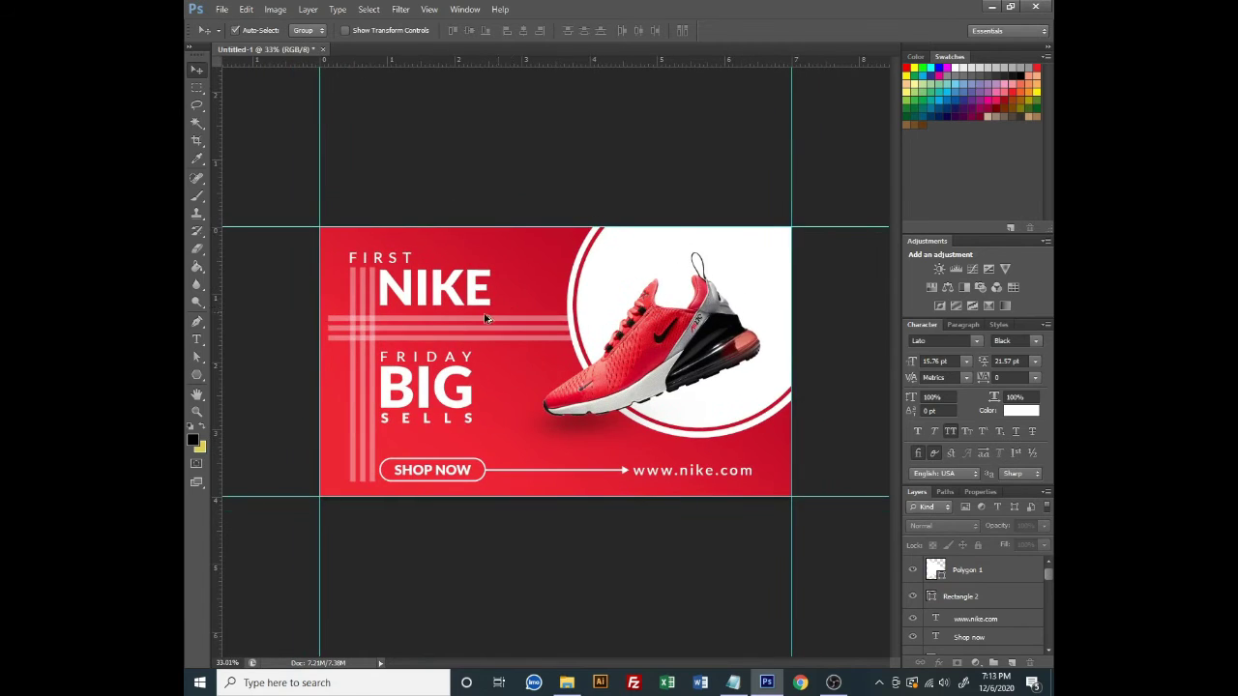
{"action": "scroll", "coordinate": [485, 318], "scroll_direction": "up", "scroll_amount": 1}
{"action": "scroll", "coordinate": [483, 312], "scroll_direction": "down", "scroll_amount": 2}
{"action": "scroll", "coordinate": [483, 202], "scroll_direction": "up", "scroll_amount": 1}
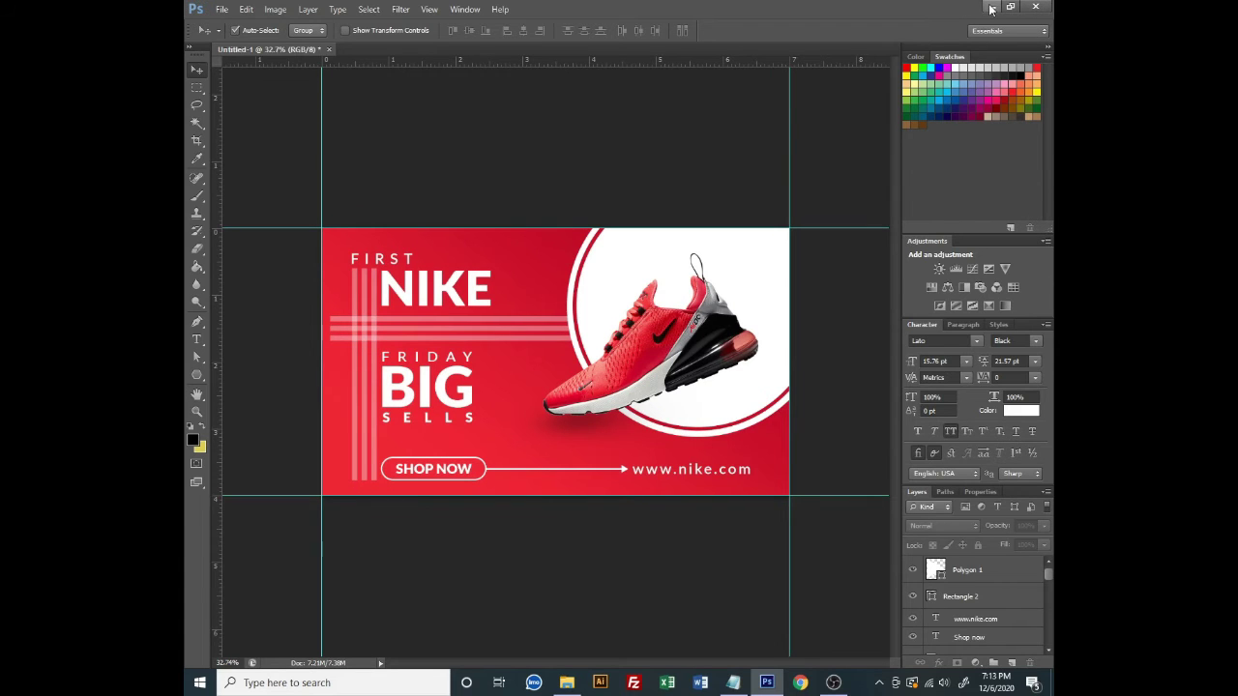
{"action": "scroll", "coordinate": [696, 281], "scroll_direction": "up", "scroll_amount": 3}
Draw a curved Pen path beside the shoe with no fill and a stroke in the banner's red
{"action": "left_click", "coordinate": [197, 320]}
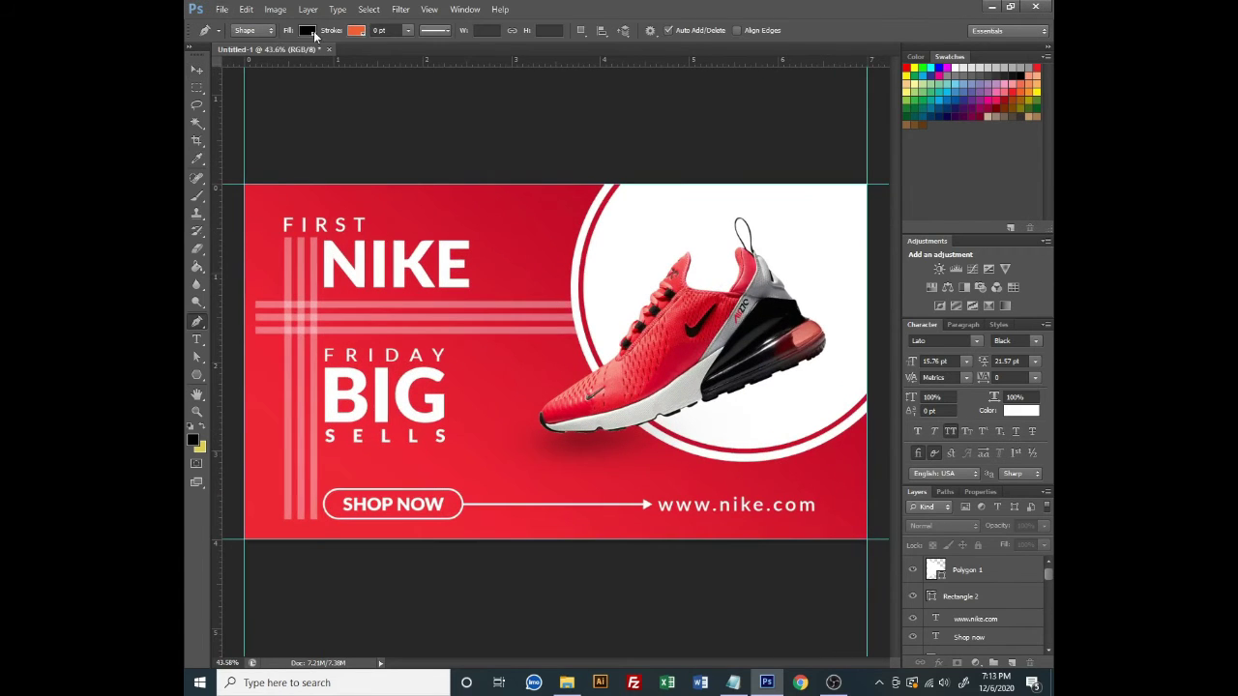
{"action": "left_click", "coordinate": [307, 30]}
{"action": "left_click", "coordinate": [298, 60]}
{"action": "left_click", "coordinate": [420, 57]}
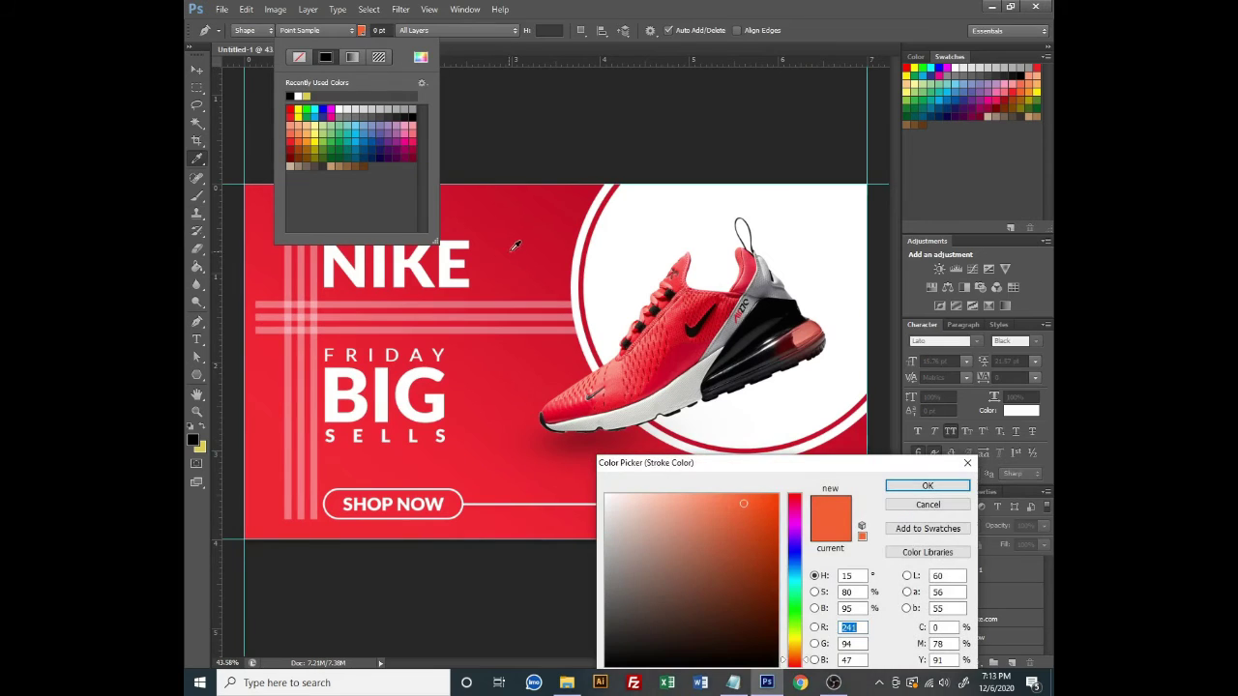
{"action": "left_click", "coordinate": [519, 253]}
{"action": "left_click", "coordinate": [926, 483]}
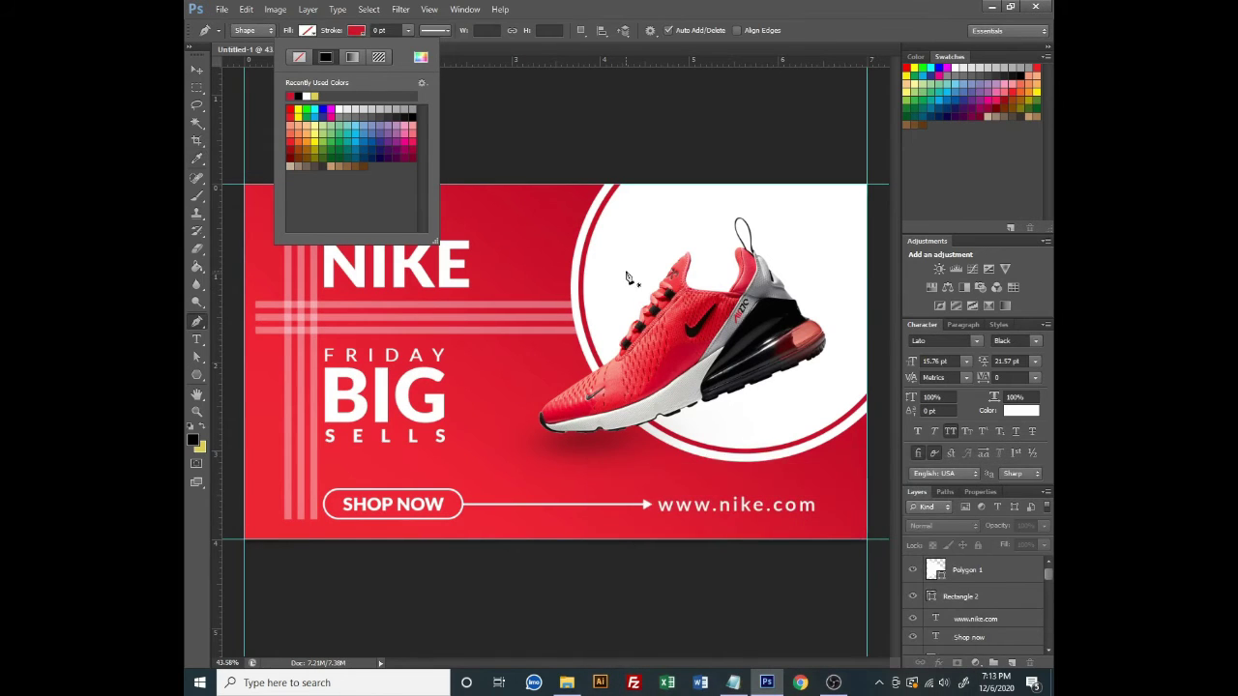
{"action": "left_click", "coordinate": [627, 274]}
{"action": "scroll", "coordinate": [623, 248], "scroll_direction": "up", "scroll_amount": 1}
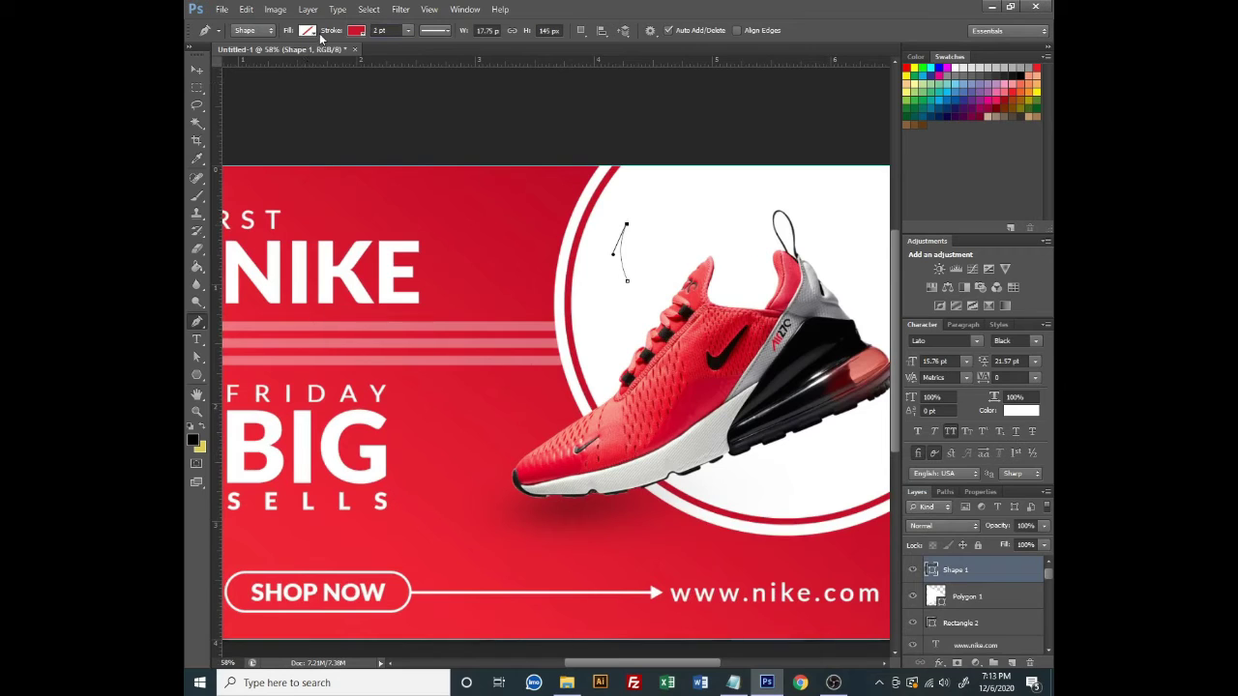
Copy the arrowhead, colour it black, and rotate it onto the curve's tip above the curve layer
{"action": "left_click", "coordinate": [193, 73]}
{"action": "left_click", "coordinate": [657, 595]}
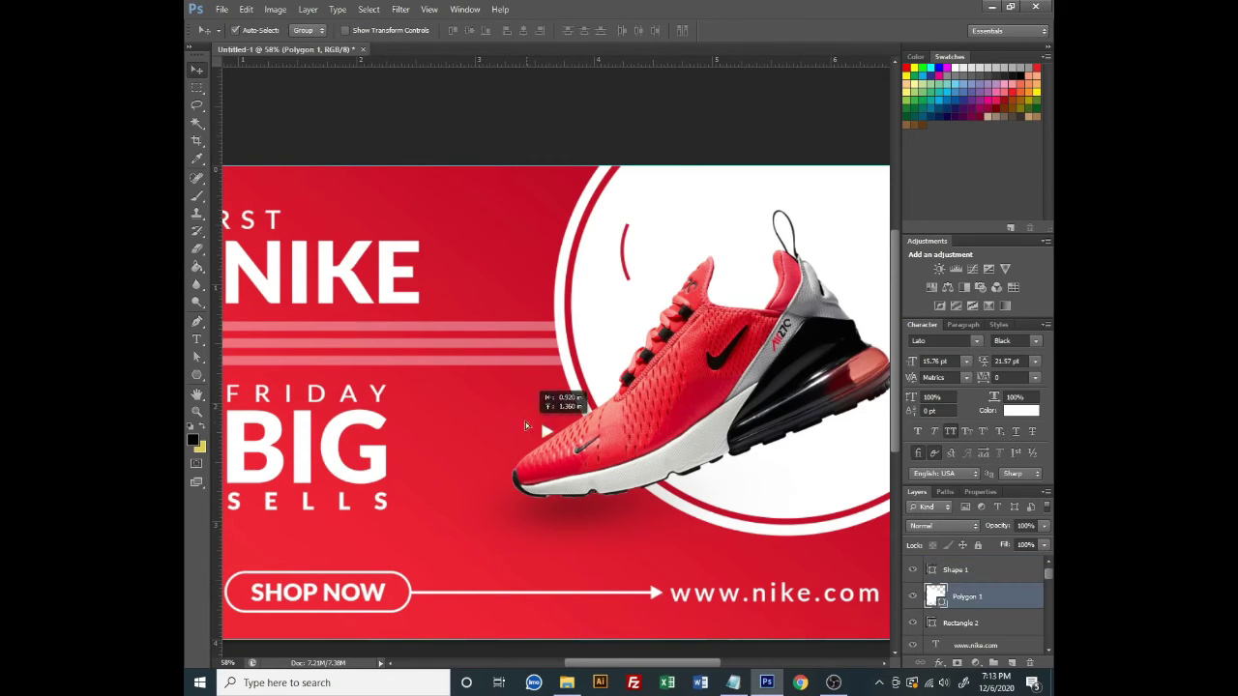
{"action": "left_click_drag", "start_coordinate": [525, 426], "coordinate": [488, 386]}
{"action": "double_click", "coordinate": [935, 597]}
{"action": "left_click", "coordinate": [847, 384]}
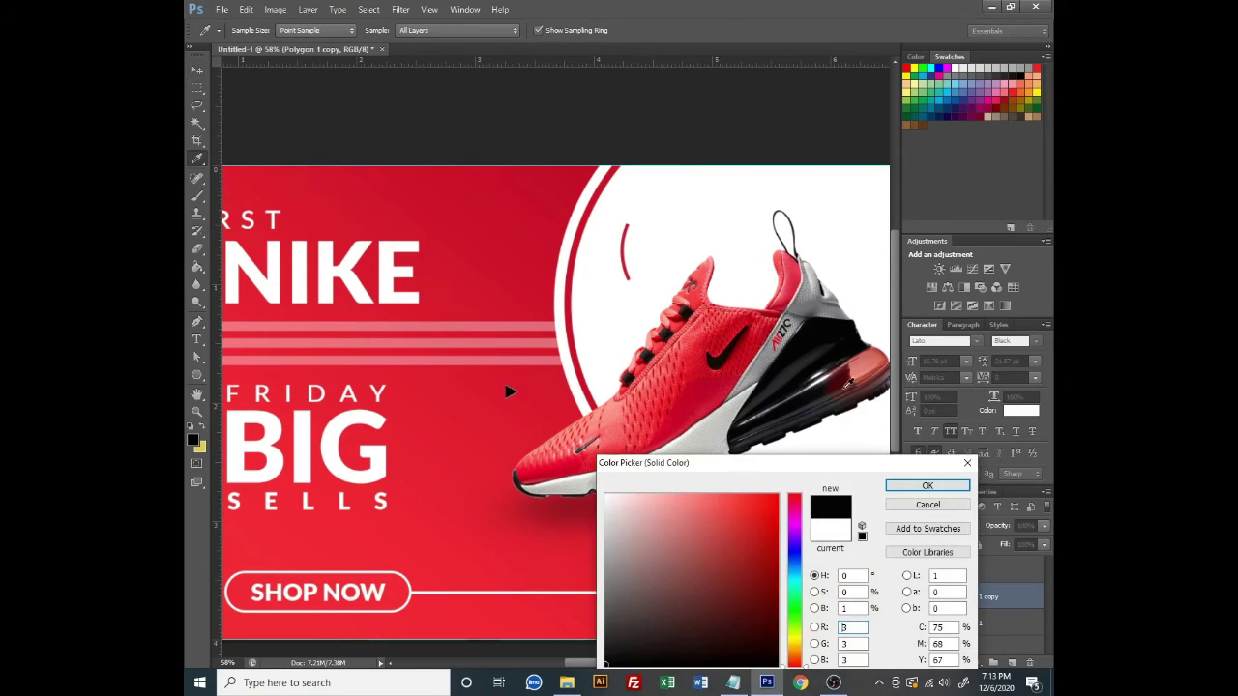
{"action": "key", "text": "Return"}
{"action": "key", "text": "ctrl+t"}
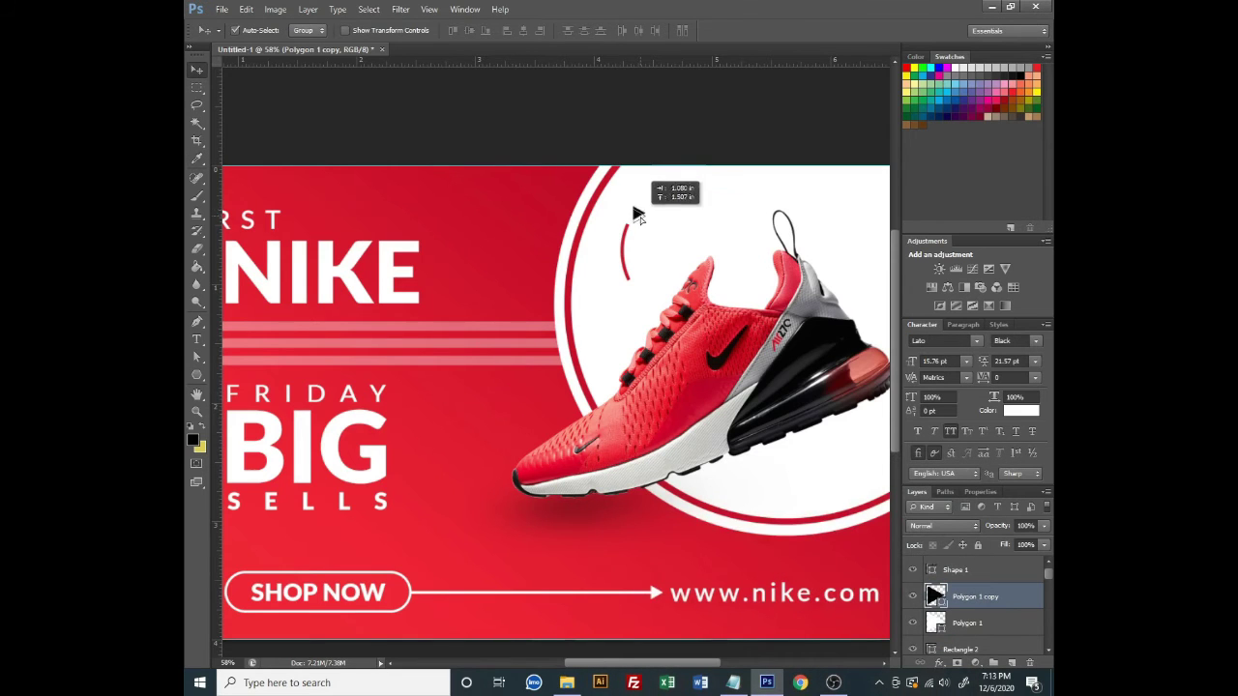
{"action": "scroll", "coordinate": [643, 228], "scroll_direction": "up", "scroll_amount": 2}
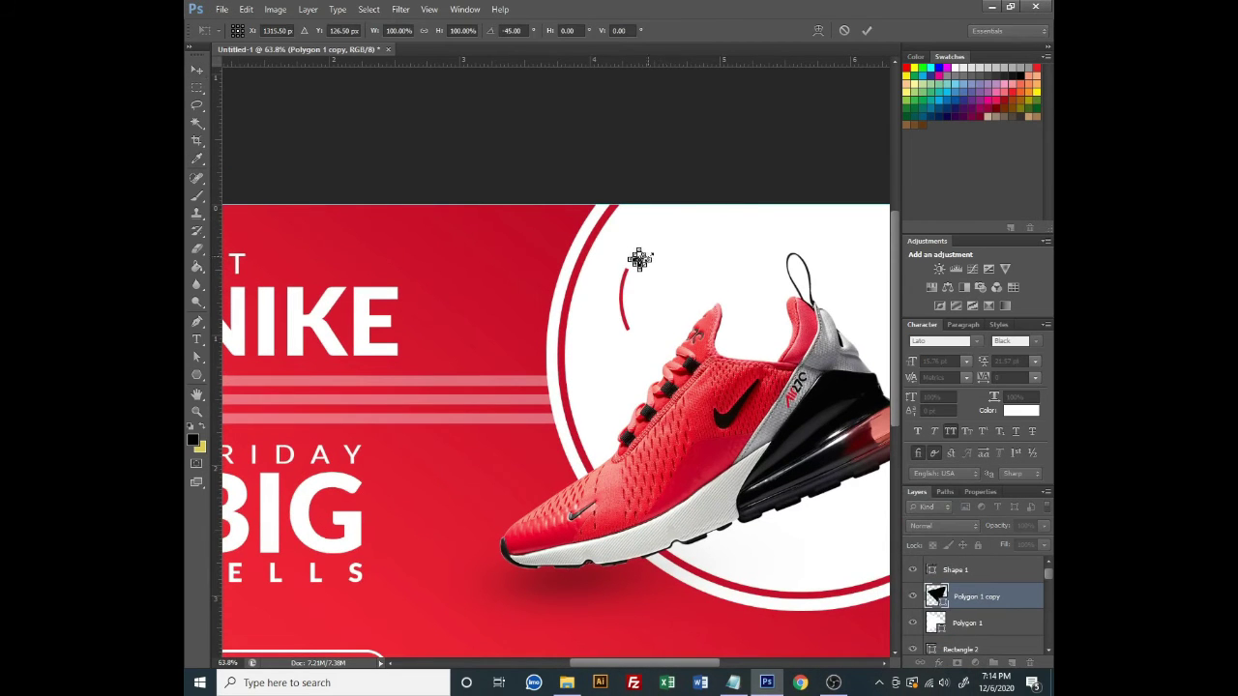
{"action": "scroll", "coordinate": [639, 259], "scroll_direction": "up", "scroll_amount": 4}
{"action": "left_click_drag", "start_coordinate": [630, 268], "coordinate": [593, 288]}
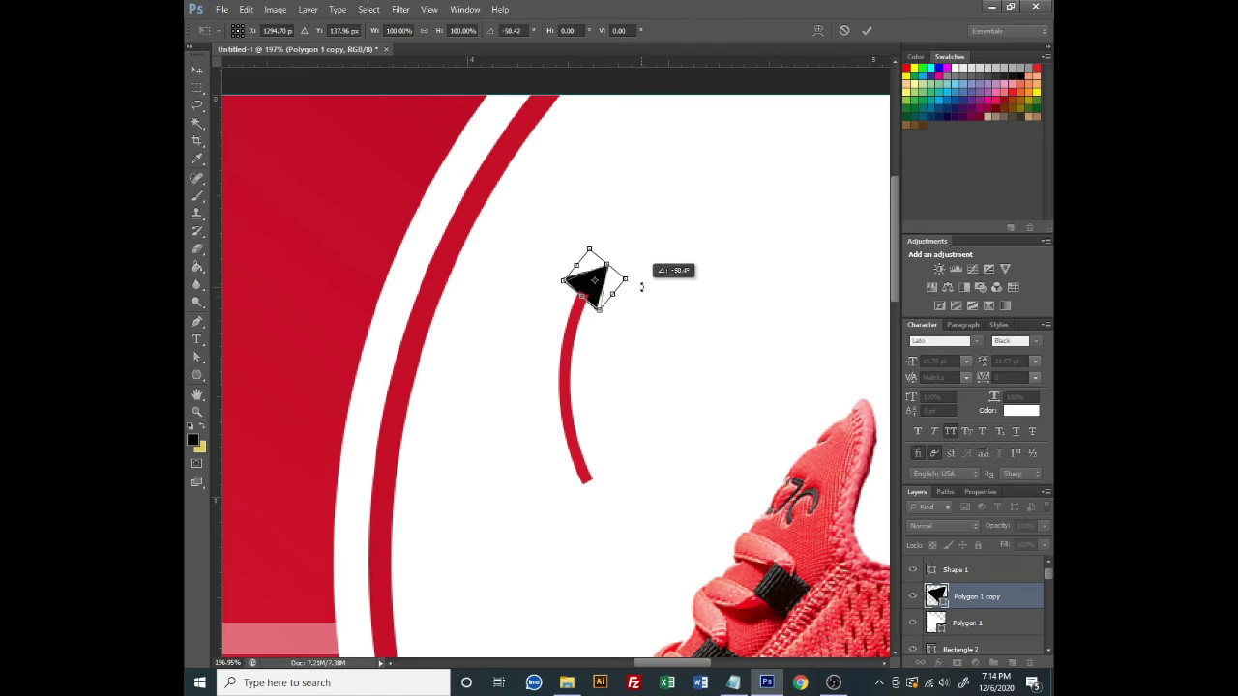
{"action": "key", "text": "Return"}
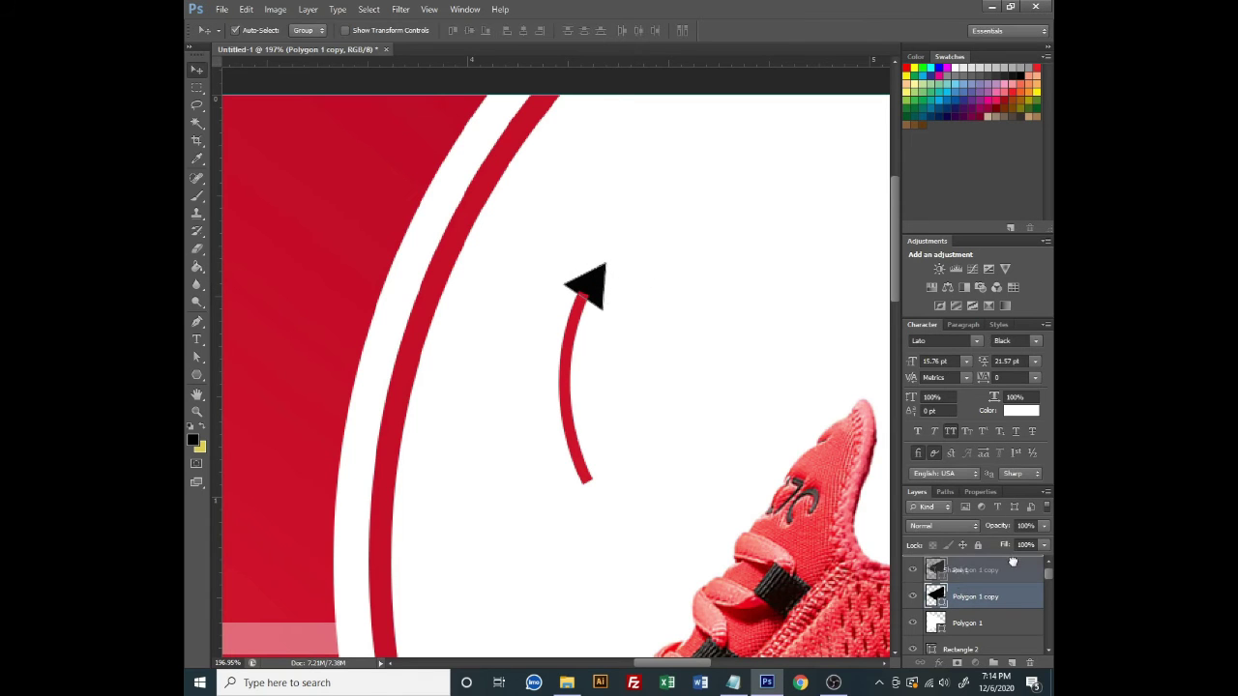
{"action": "left_click_drag", "start_coordinate": [1012, 562], "coordinate": [1012, 565]}
Duplicate the curve with its arrowhead and move the copy below the shoe
{"action": "scroll", "coordinate": [596, 297], "scroll_direction": "up", "scroll_amount": 2}
{"action": "scroll", "coordinate": [658, 422], "scroll_direction": "down", "scroll_amount": 3}
{"action": "scroll", "coordinate": [600, 420], "scroll_direction": "down", "scroll_amount": 2}
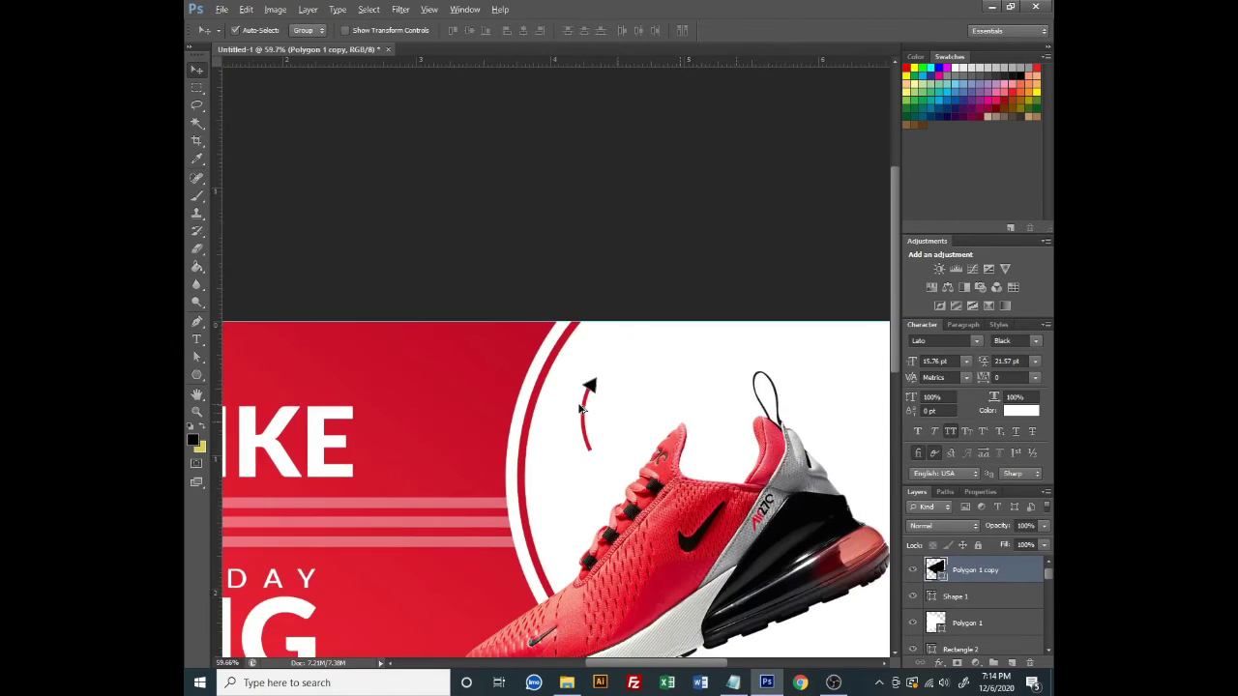
{"action": "left_click", "coordinate": [586, 420]}
{"action": "left_click", "coordinate": [597, 390], "text": "shift"}
{"action": "left_click_drag", "start_coordinate": [597, 390], "coordinate": [830, 586]}
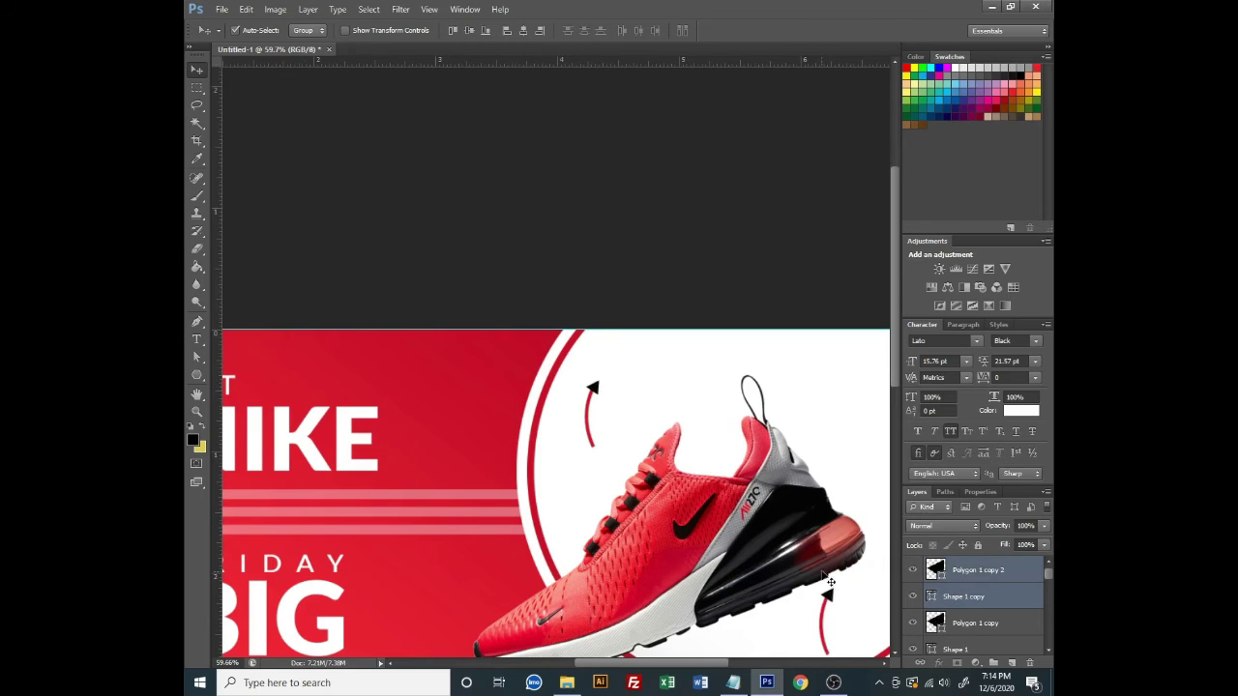
{"action": "scroll", "coordinate": [809, 552], "scroll_direction": "down", "scroll_amount": 2}
Rotate the copied arrow to -75° and position it near the shoe's sole
{"action": "key", "text": "ctrl+t"}
{"action": "mouse_move", "coordinate": [801, 448]}
{"action": "left_mouse_down"}
{"action": "mouse_move", "coordinate": [697, 462]}
{"action": "mouse_move", "coordinate": [585, 347]}
{"action": "mouse_move", "coordinate": [595, 237]}
{"action": "mouse_move", "coordinate": [717, 275]}
{"action": "left_mouse_up"}
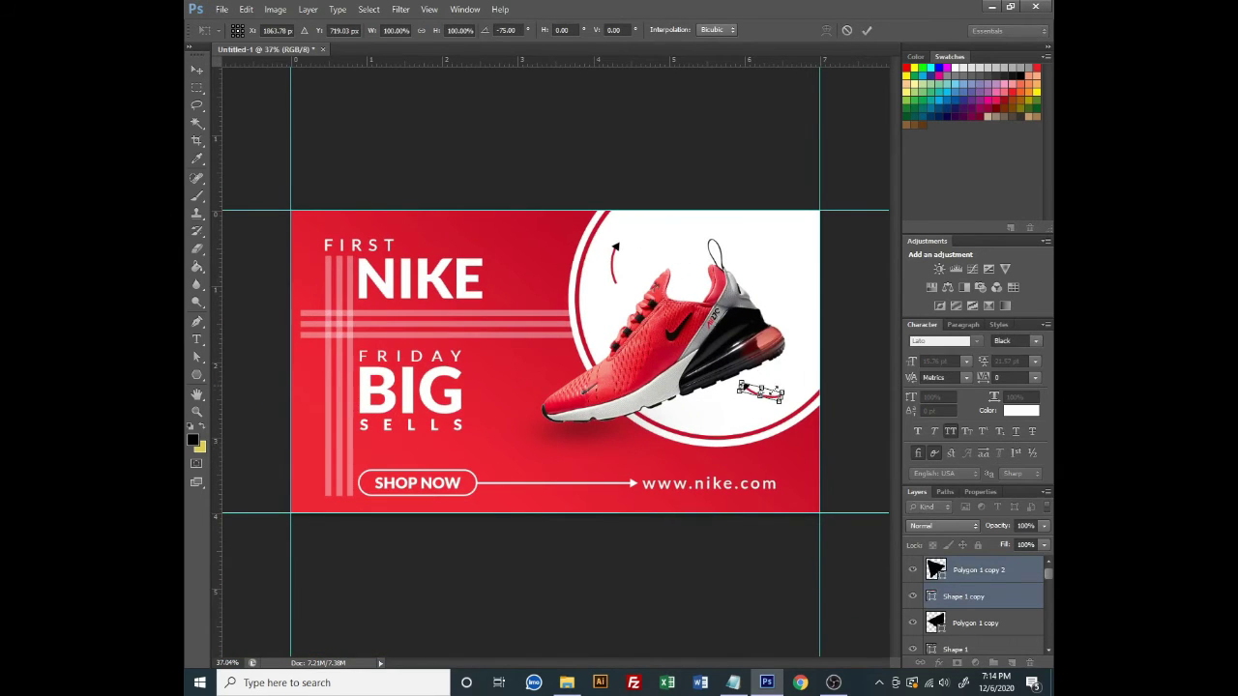
{"action": "scroll", "coordinate": [701, 355], "scroll_direction": "up", "scroll_amount": 1}
{"action": "left_click_drag", "start_coordinate": [817, 408], "coordinate": [781, 427]}
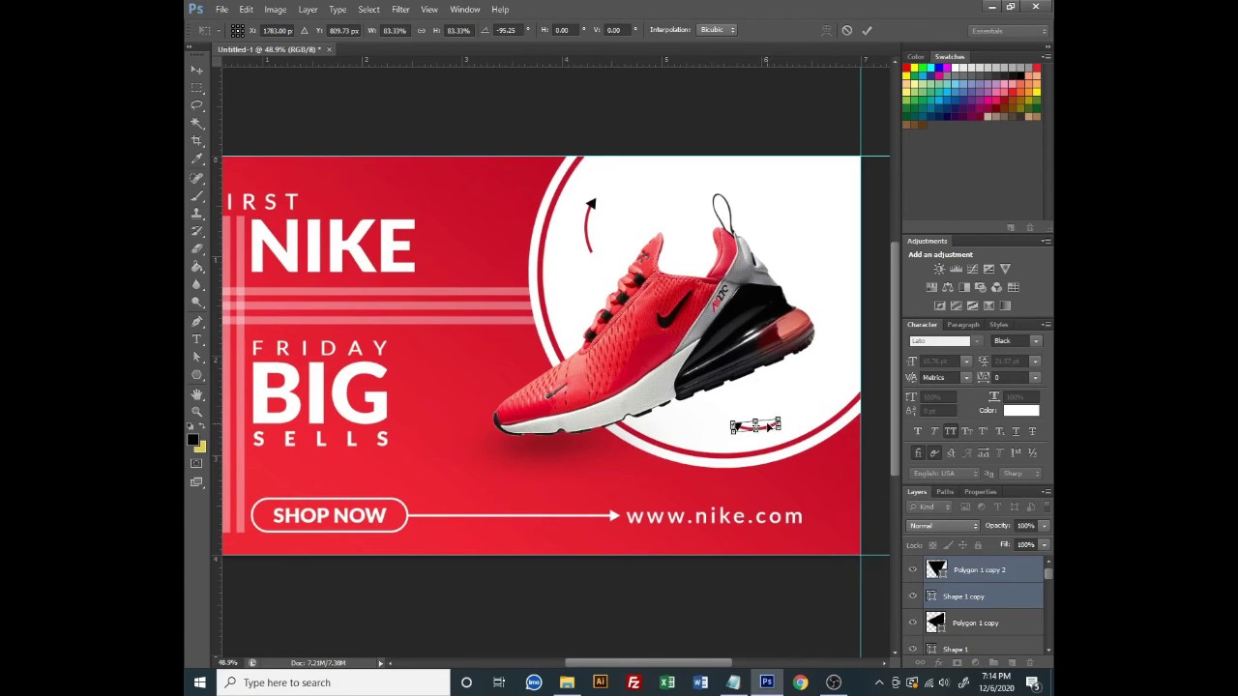
{"action": "key", "text": "Return"}
{"action": "scroll", "coordinate": [756, 458], "scroll_direction": "down", "scroll_amount": 1}
{"action": "scroll", "coordinate": [774, 416], "scroll_direction": "down", "scroll_amount": 1}
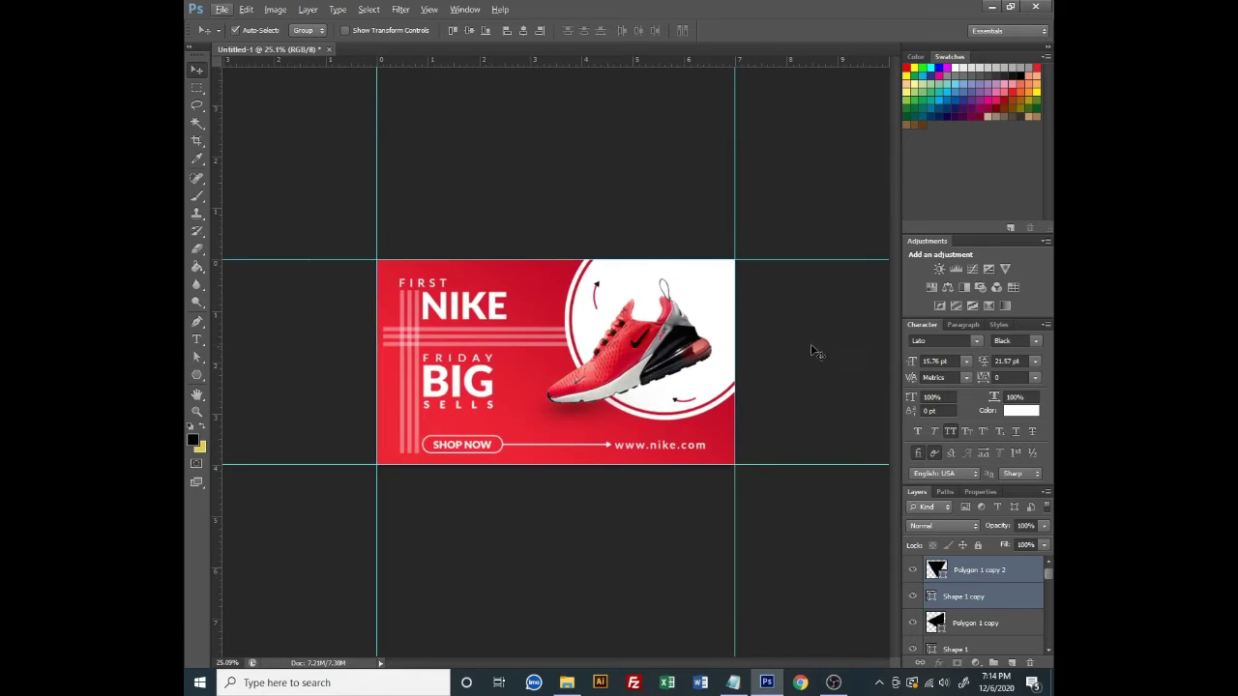
{"action": "left_click", "coordinate": [813, 351]}
{"action": "scroll", "coordinate": [813, 351], "scroll_direction": "up", "scroll_amount": 1}
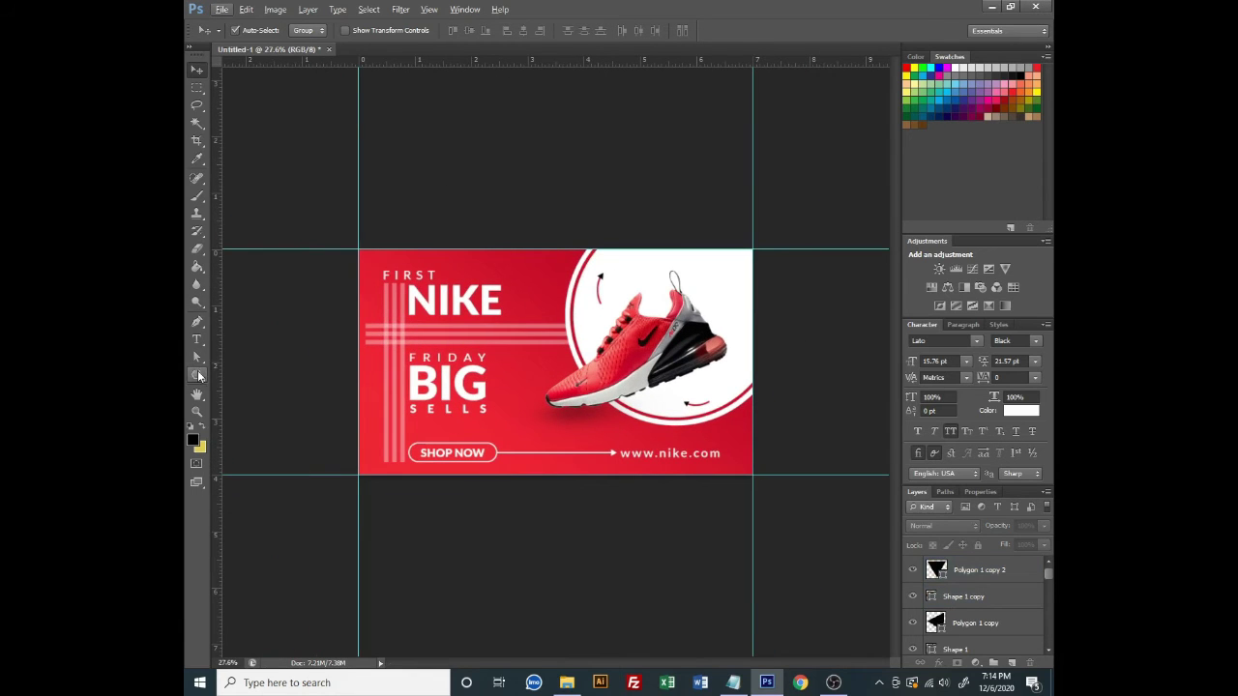
Draw a small red Polygon triangle at the top of the circle with no stroke
{"action": "right_click", "coordinate": [198, 376]}
{"action": "left_click", "coordinate": [252, 415]}
{"action": "mouse_move", "coordinate": [718, 293]}
{"action": "left_mouse_down"}
{"action": "mouse_move", "coordinate": [699, 300]}
{"action": "mouse_move", "coordinate": [710, 287]}
{"action": "left_mouse_up"}
{"action": "double_click", "coordinate": [936, 570]}
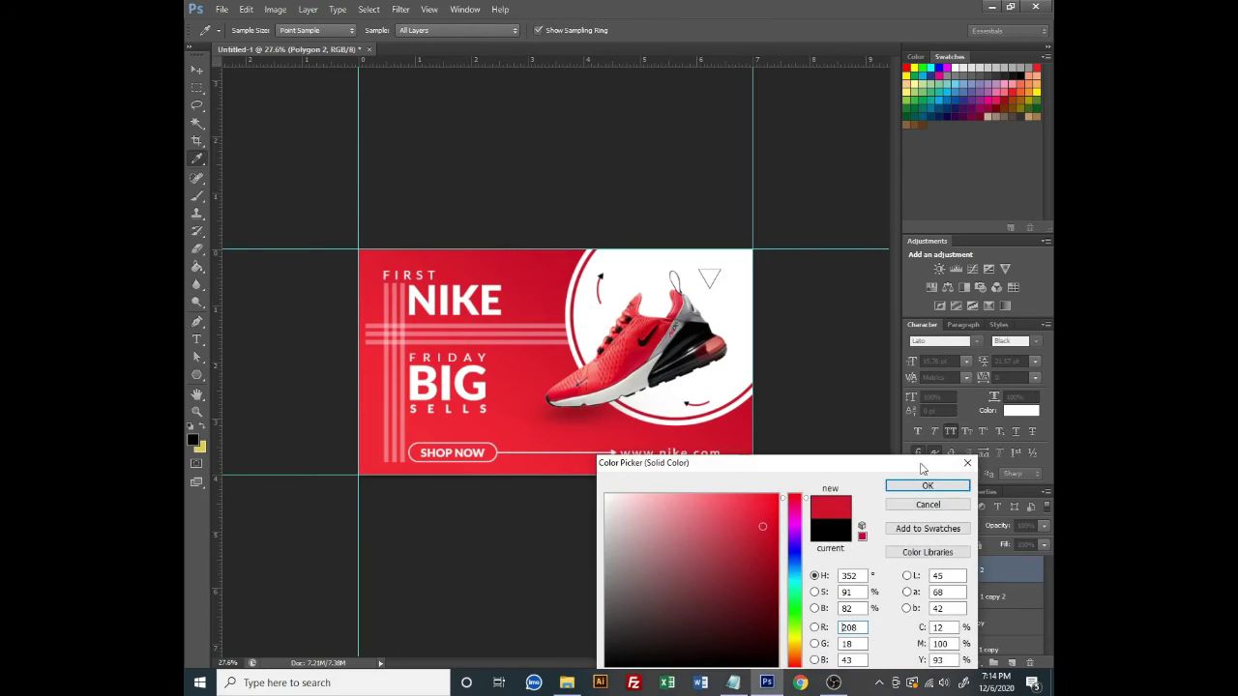
{"action": "key", "text": "Escape"}
{"action": "left_click", "coordinate": [308, 30]}
{"action": "left_click", "coordinate": [354, 30]}
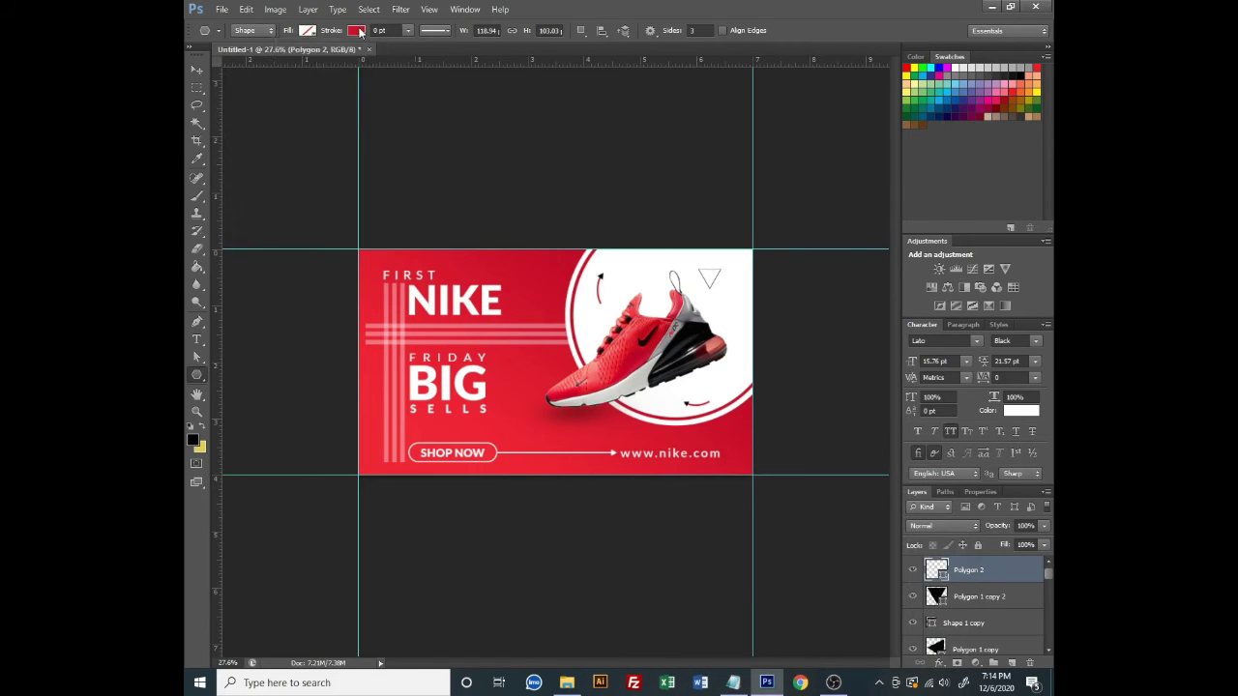
{"action": "left_click", "coordinate": [355, 30]}
{"action": "left_click", "coordinate": [300, 57]}
{"action": "left_click", "coordinate": [307, 30]}
Duplicate the triangle beside itself, rotate the copy, and fill it black
{"action": "left_click", "coordinate": [196, 70]}
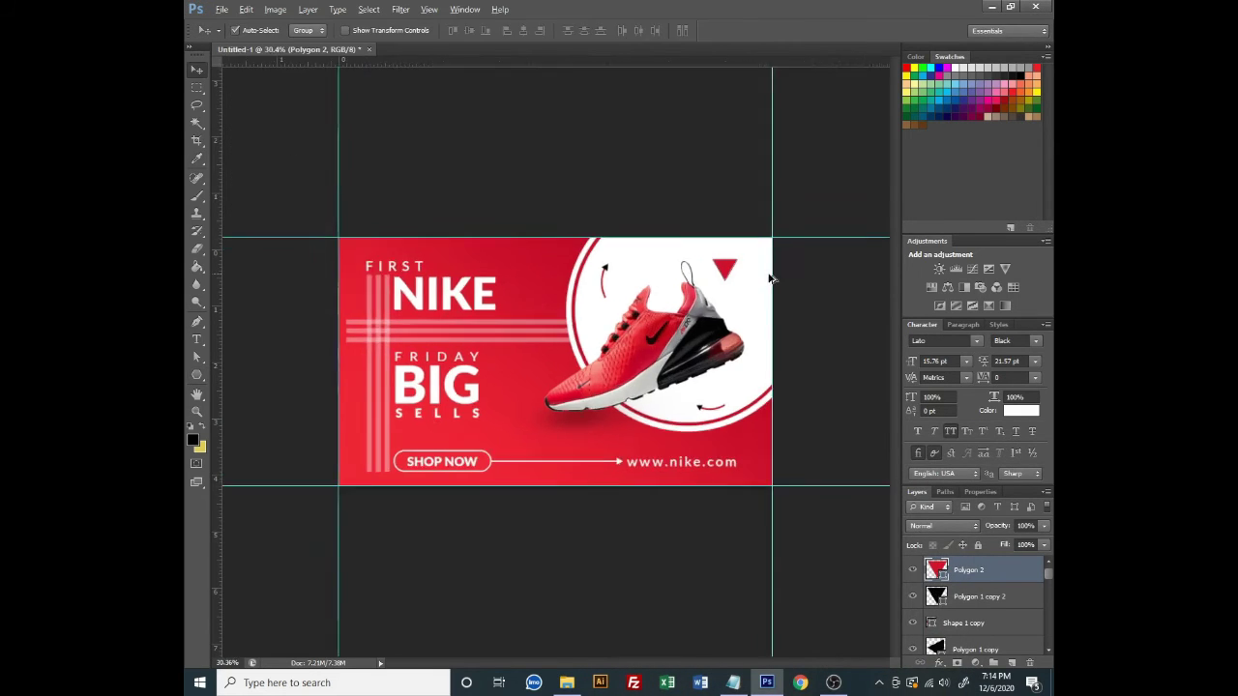
{"action": "scroll", "coordinate": [657, 343], "scroll_direction": "up", "scroll_amount": 2}
{"action": "mouse_move", "coordinate": [732, 199]}
{"action": "left_mouse_down"}
{"action": "mouse_move", "coordinate": [774, 222]}
{"action": "mouse_move", "coordinate": [812, 206]}
{"action": "mouse_move", "coordinate": [776, 200]}
{"action": "left_mouse_up"}
{"action": "key", "text": "ctrl+t"}
{"action": "scroll", "coordinate": [788, 198], "scroll_direction": "up", "scroll_amount": 1}
{"action": "key", "text": "Return"}
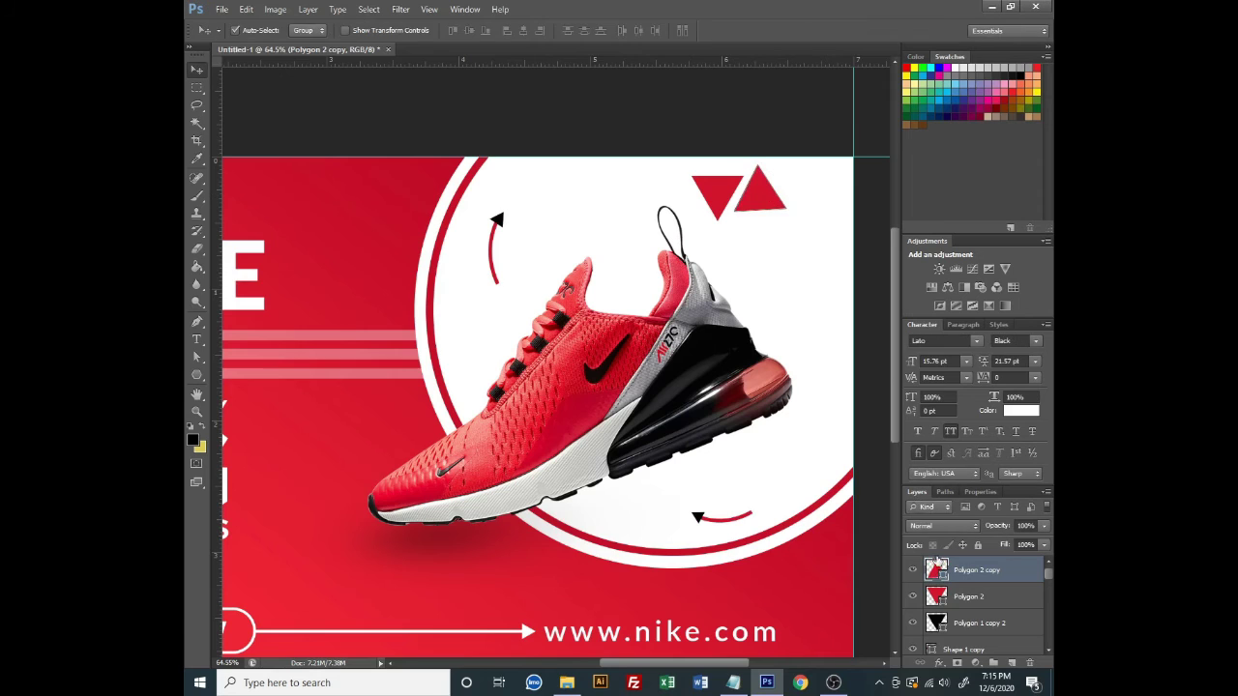
{"action": "double_click", "coordinate": [937, 570]}
{"action": "left_click", "coordinate": [945, 490]}
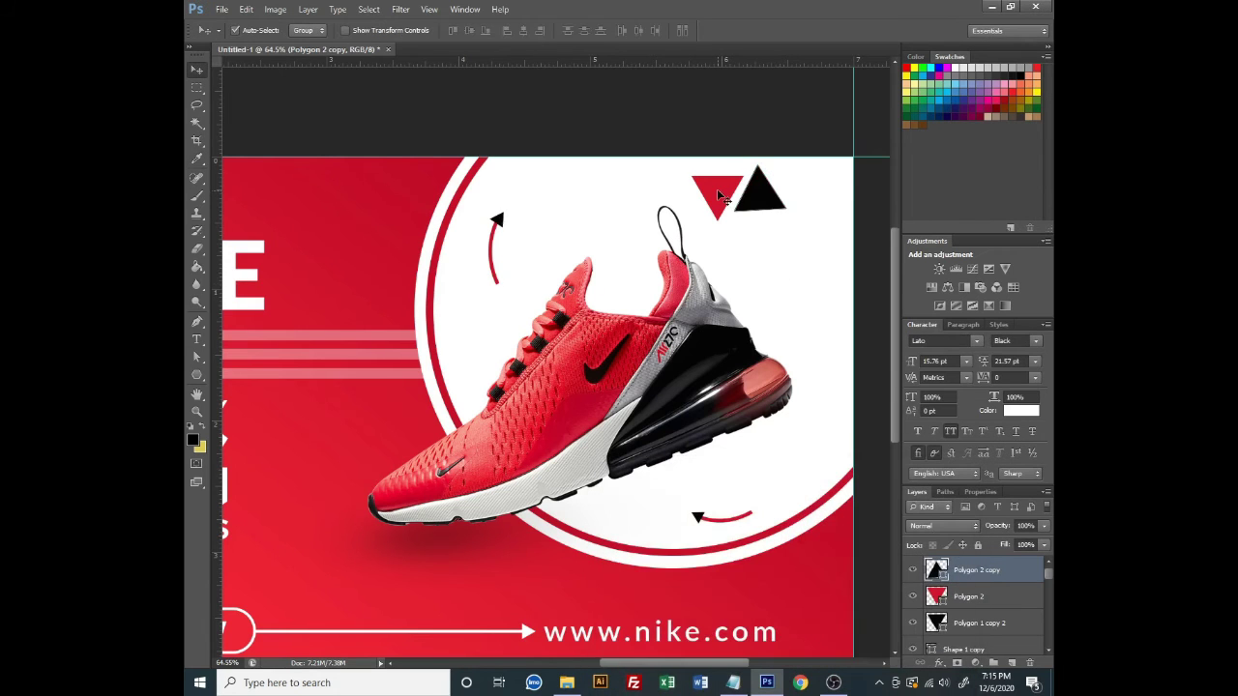
Tilt both triangles together up toward the banner's top edge
{"action": "left_click", "coordinate": [968, 596], "text": "shift"}
{"action": "key", "text": "ctrl+t"}
{"action": "mouse_move", "coordinate": [738, 210]}
{"action": "left_mouse_down"}
{"action": "mouse_move", "coordinate": [738, 185]}
{"action": "mouse_move", "coordinate": [774, 198]}
{"action": "mouse_move", "coordinate": [779, 223]}
{"action": "mouse_move", "coordinate": [752, 164]}
{"action": "mouse_move", "coordinate": [810, 189]}
{"action": "left_mouse_up"}
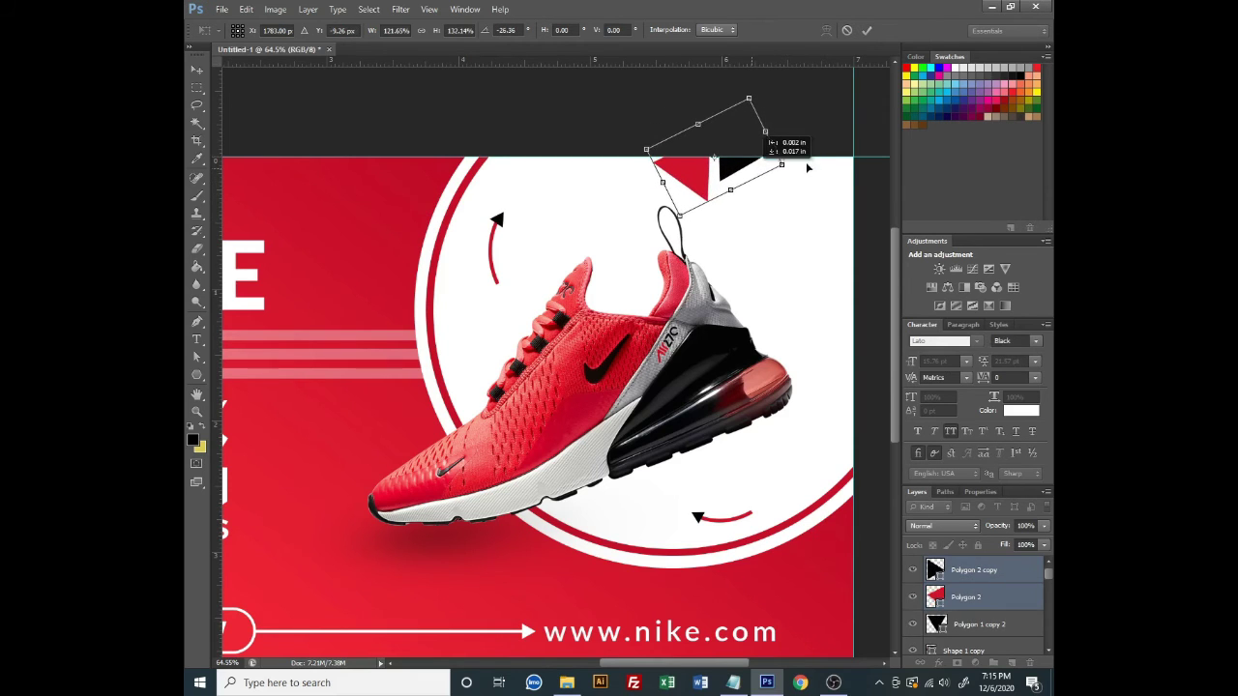
Commit the triangles' placement, then create a new blank 7 × 10 in document
{"action": "key", "text": "Return"}
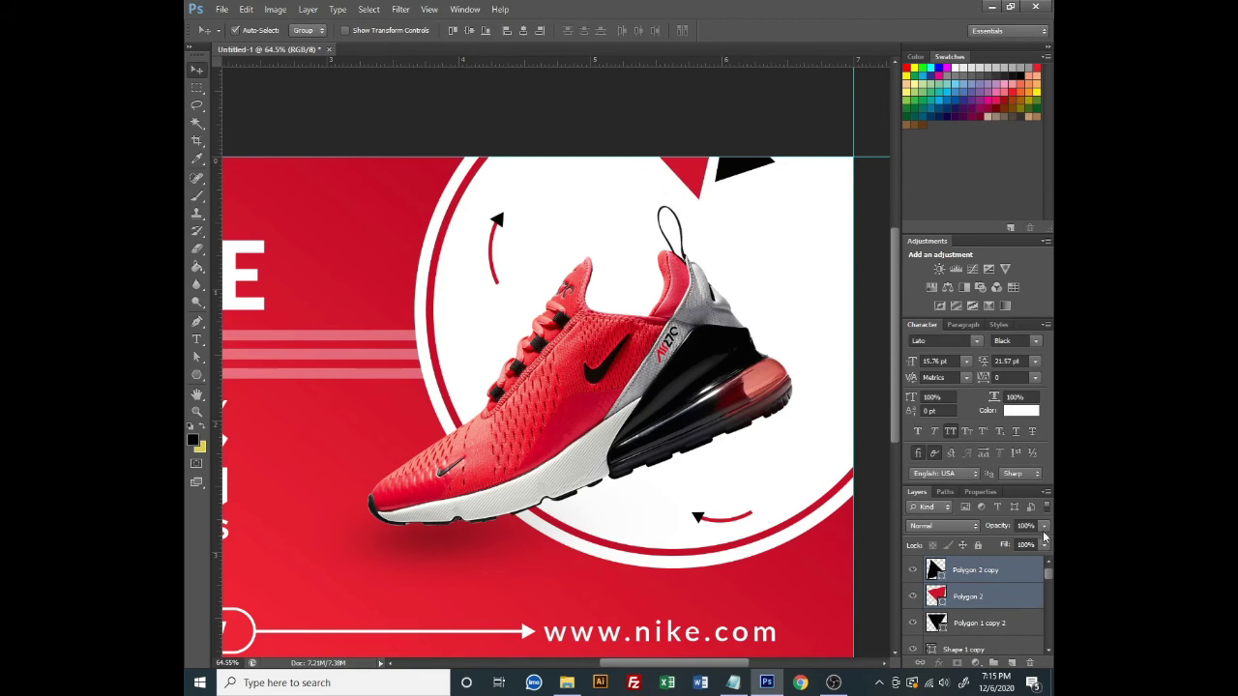
{"action": "scroll", "coordinate": [788, 387], "scroll_direction": "down", "scroll_amount": 5}
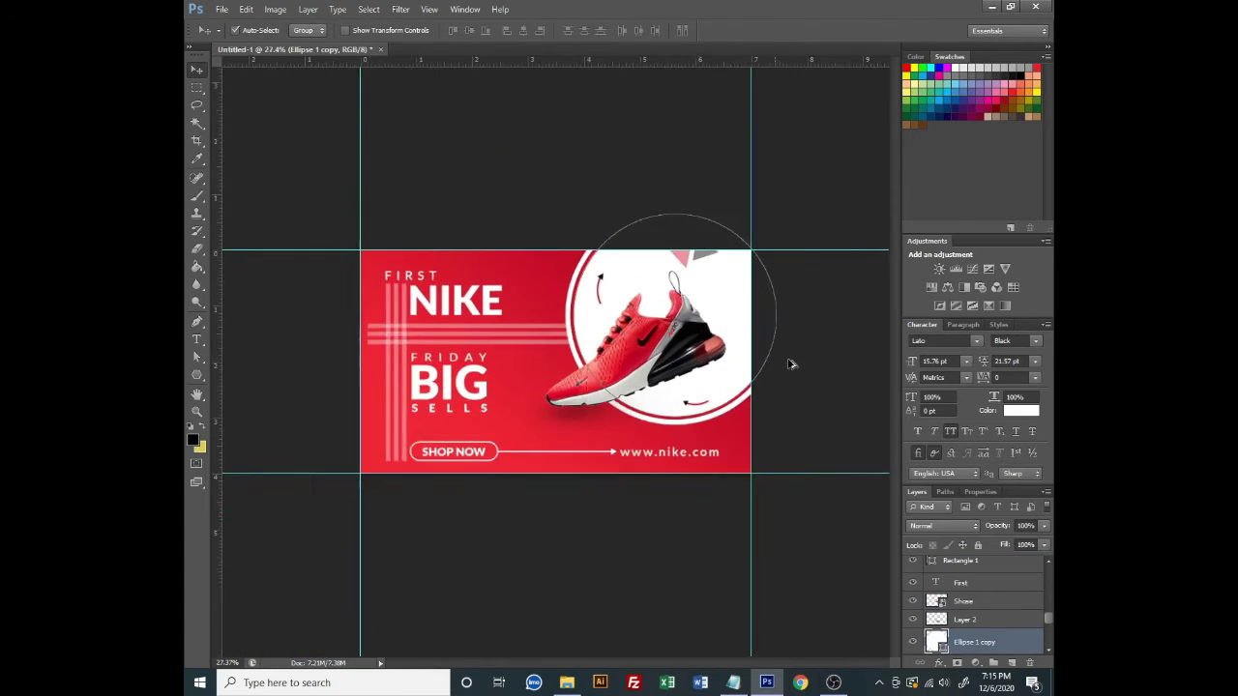
{"action": "scroll", "coordinate": [760, 372], "scroll_direction": "up", "scroll_amount": 2}
{"action": "scroll", "coordinate": [752, 377], "scroll_direction": "down", "scroll_amount": 1}
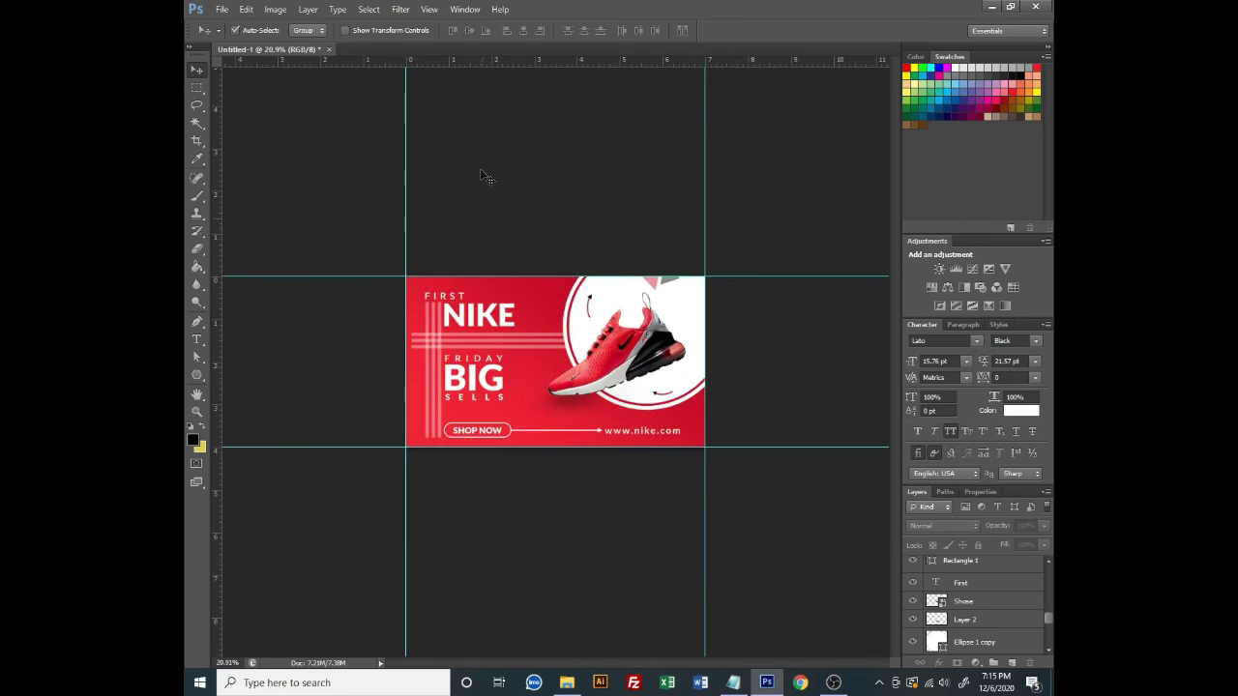
{"action": "left_click", "coordinate": [221, 9]}
{"action": "left_click", "coordinate": [232, 229]}
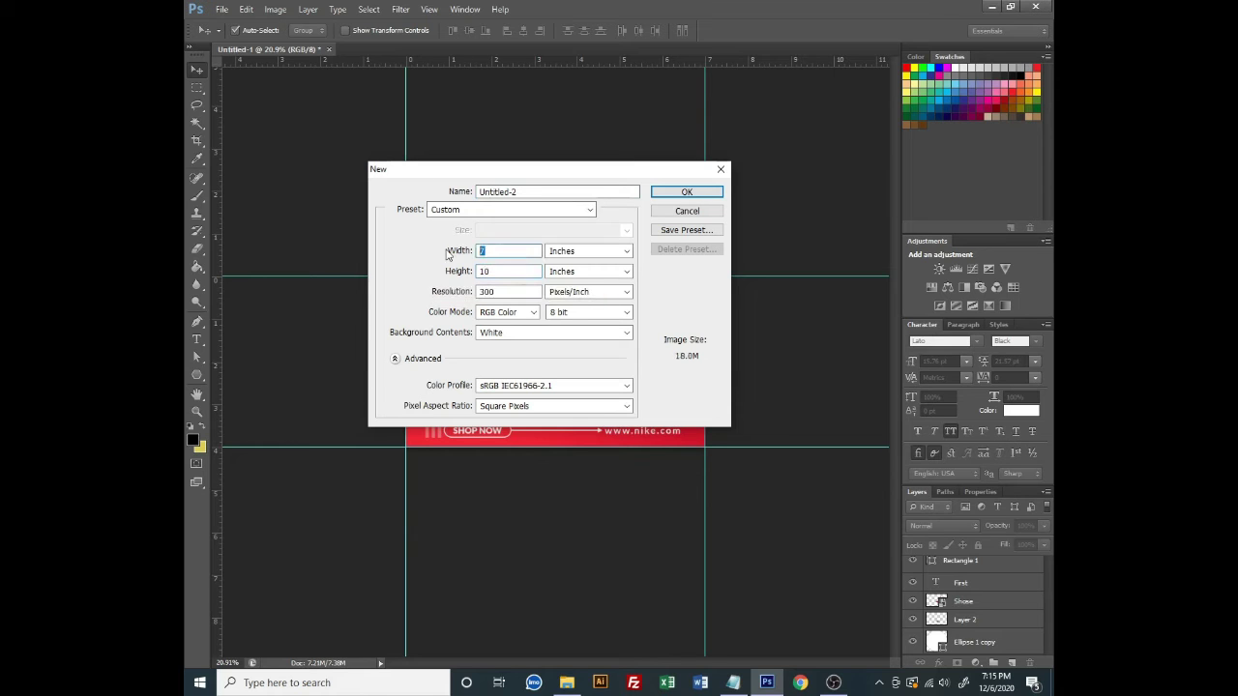
{"action": "left_click", "coordinate": [687, 193]}
Copy Merged the whole banner canvas and paste it into the new document
{"action": "key", "text": "ctrl+Tab"}
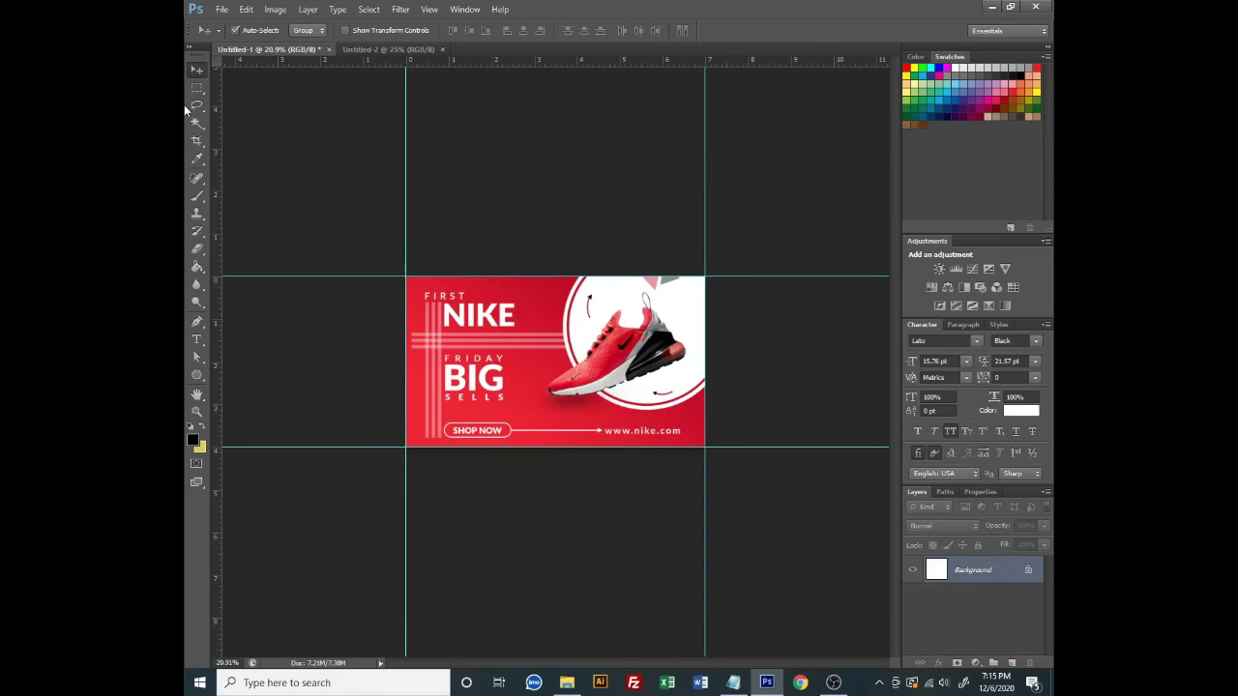
{"action": "left_click", "coordinate": [246, 9]}
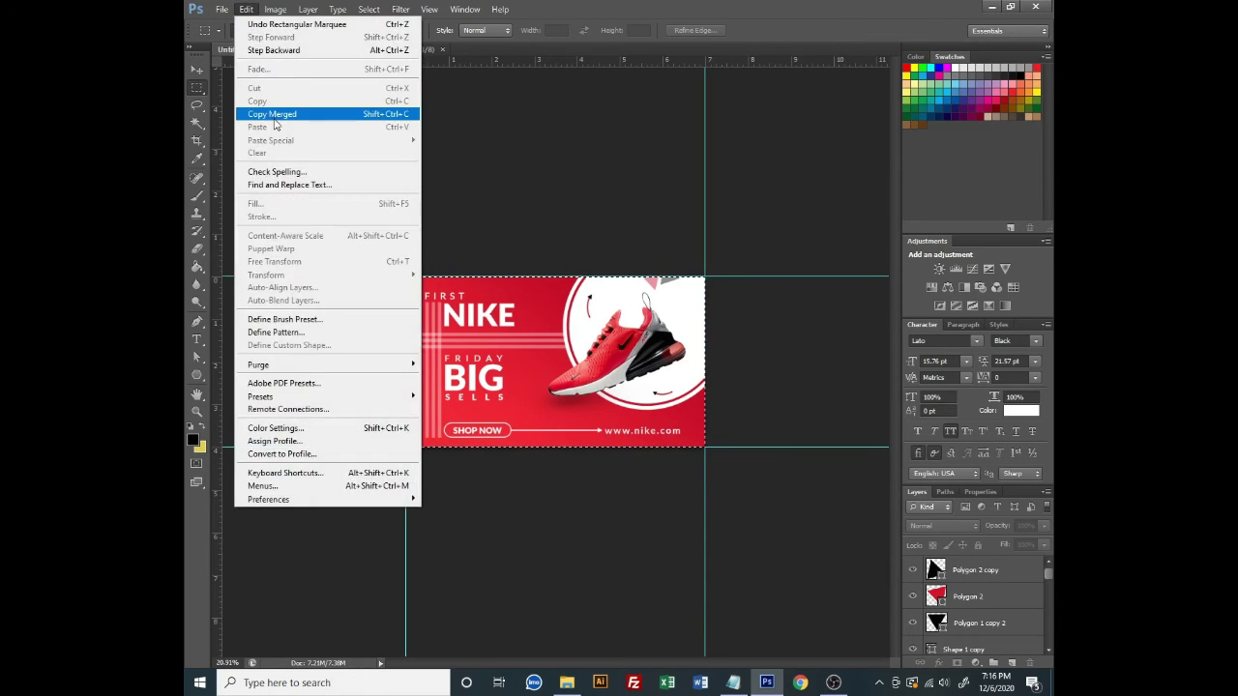
{"action": "left_click", "coordinate": [276, 113]}
{"action": "key", "text": "ctrl+Tab"}
{"action": "key", "text": "ctrl+v"}
Size and centre the pasted banner on the page, then unlock the background as Layer 0
{"action": "left_click", "coordinate": [196, 71]}
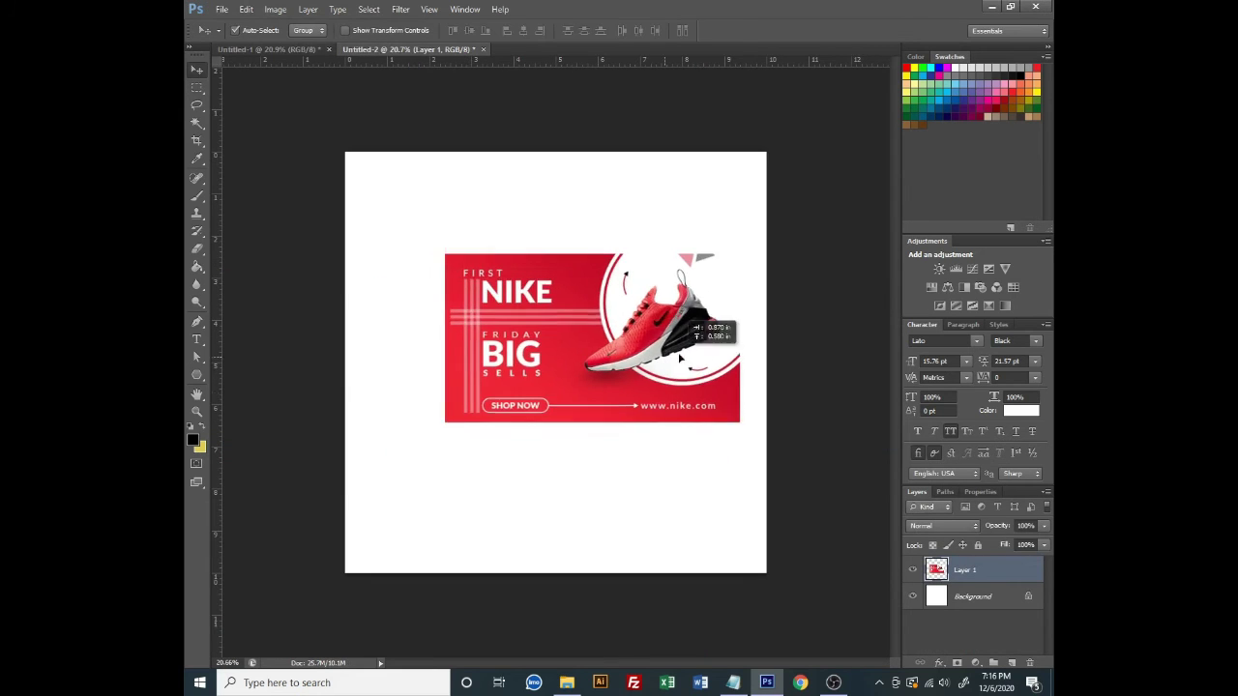
{"action": "key", "text": "ctrl+0"}
{"action": "left_click_drag", "start_coordinate": [660, 337], "coordinate": [651, 342]}
{"action": "key", "text": "ctrl+t"}
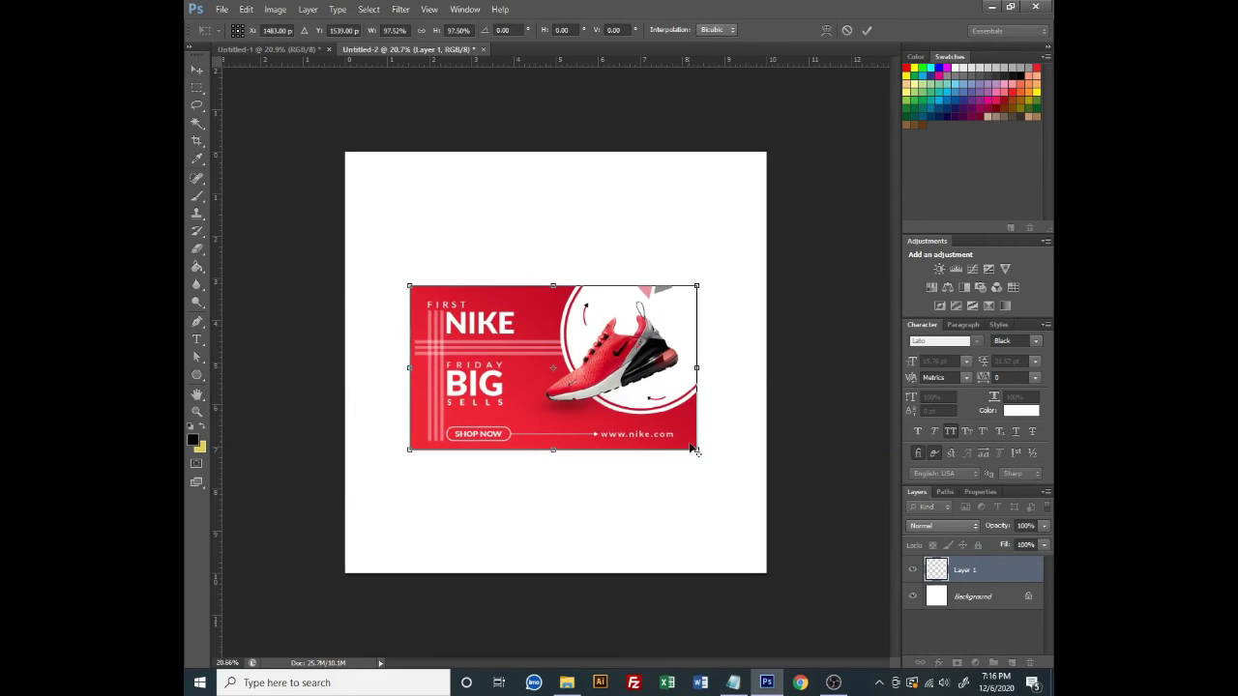
{"action": "left_click_drag", "start_coordinate": [692, 450], "coordinate": [704, 457]}
{"action": "key", "text": "Return"}
{"action": "double_click", "coordinate": [972, 596]}
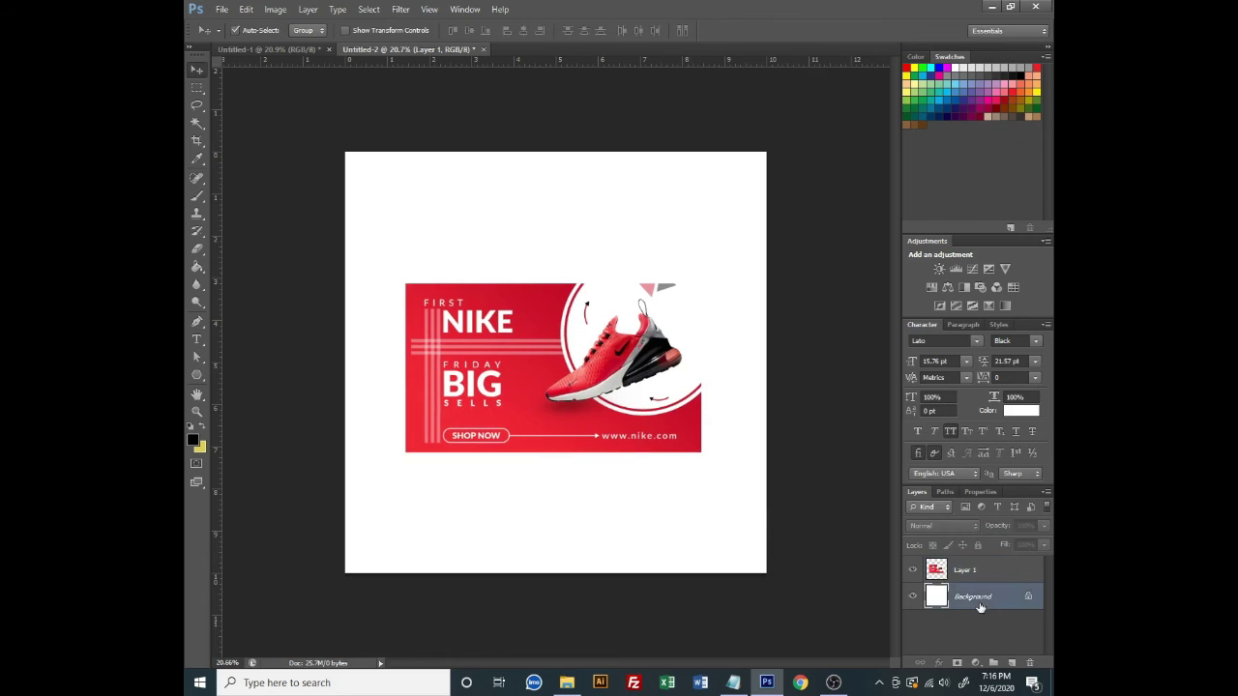
{"action": "key", "text": "Return"}
Add a Gradient Overlay to Layer 0 with both stops set to the banner's red
{"action": "left_click", "coordinate": [938, 663]}
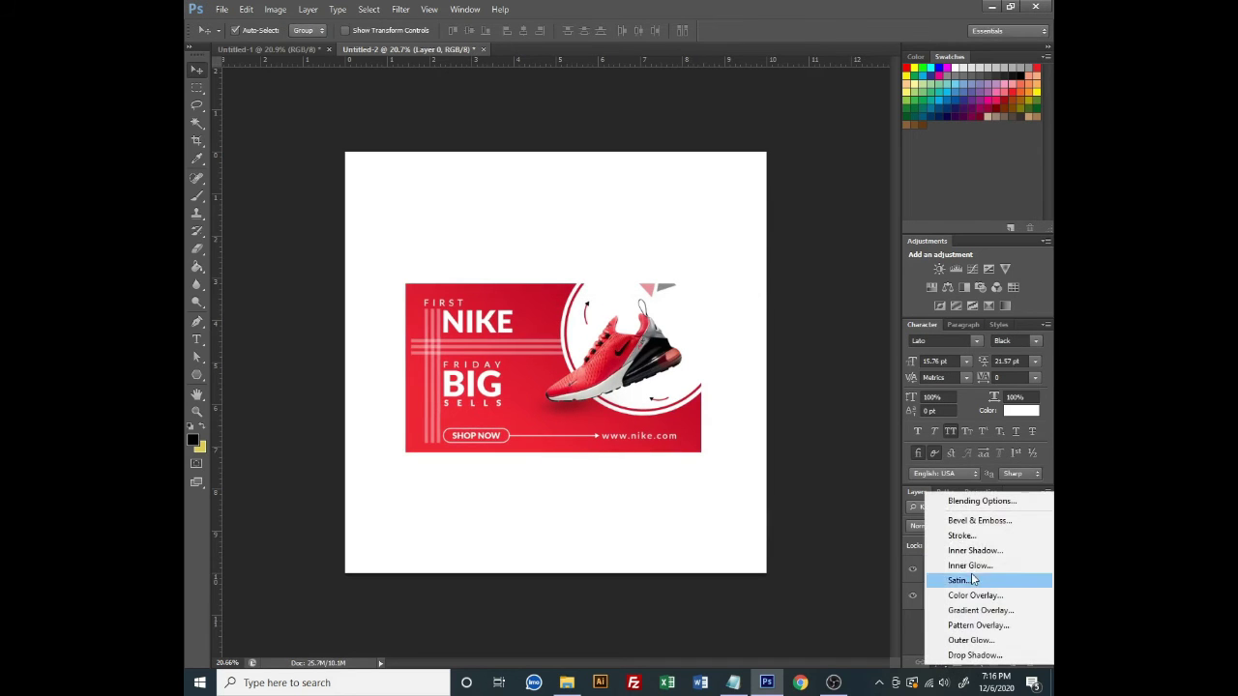
{"action": "left_click", "coordinate": [993, 611]}
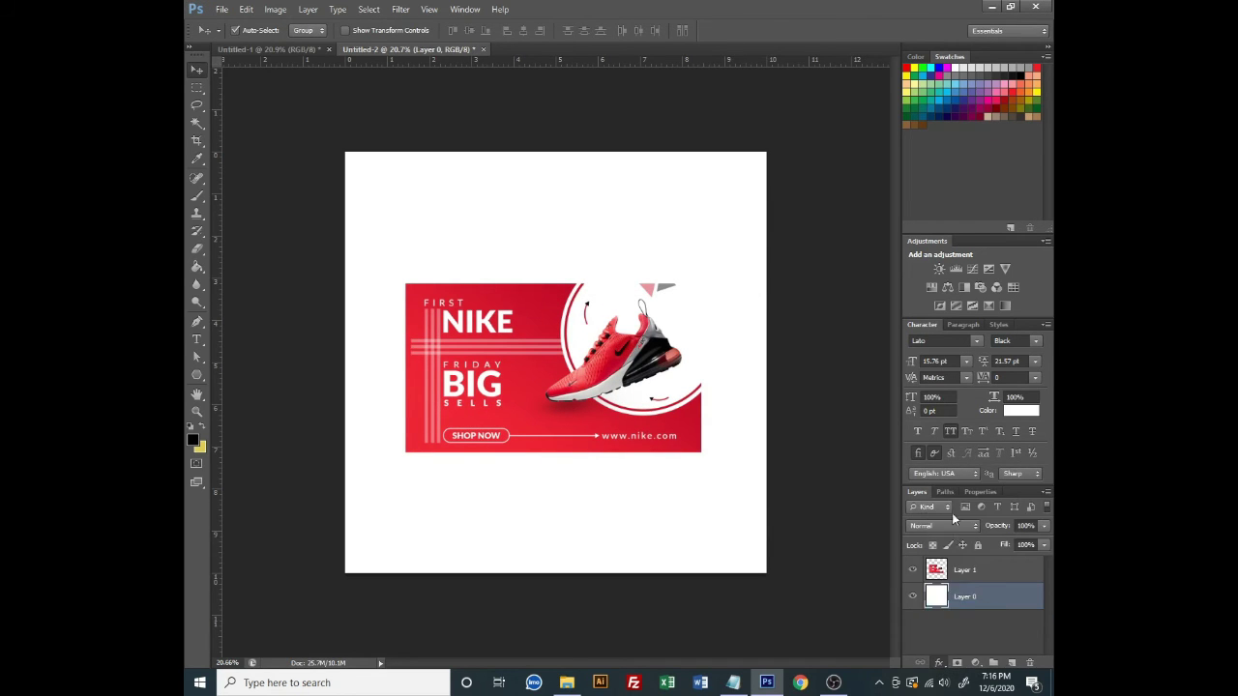
{"action": "left_click", "coordinate": [749, 505]}
{"action": "left_click", "coordinate": [763, 462]}
{"action": "double_click", "coordinate": [763, 463]}
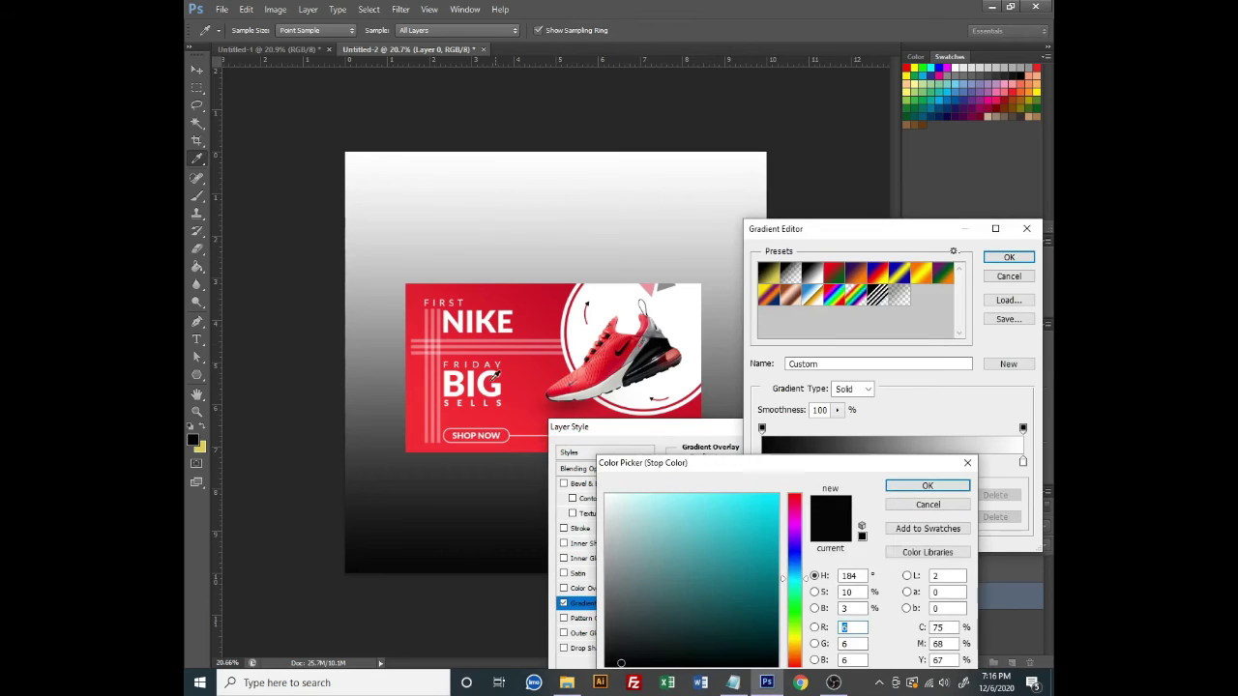
{"action": "left_click", "coordinate": [921, 488]}
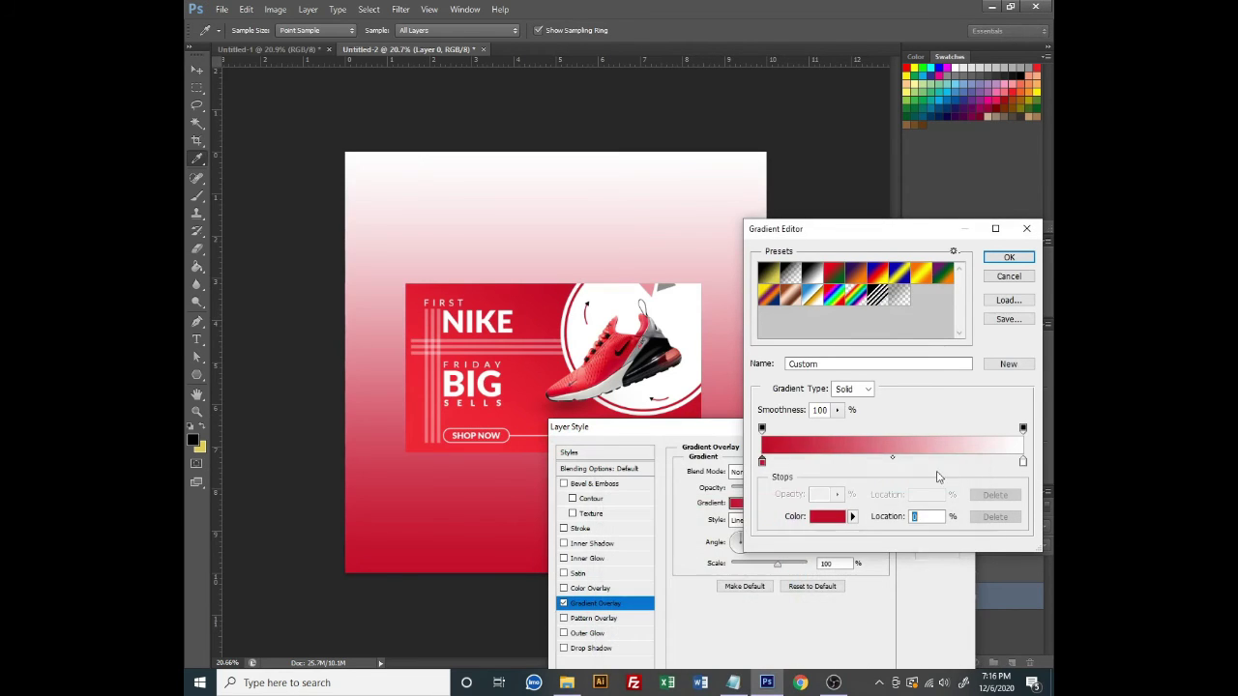
{"action": "left_click", "coordinate": [1023, 461]}
{"action": "double_click", "coordinate": [1023, 461]}
{"action": "left_click", "coordinate": [432, 436]}
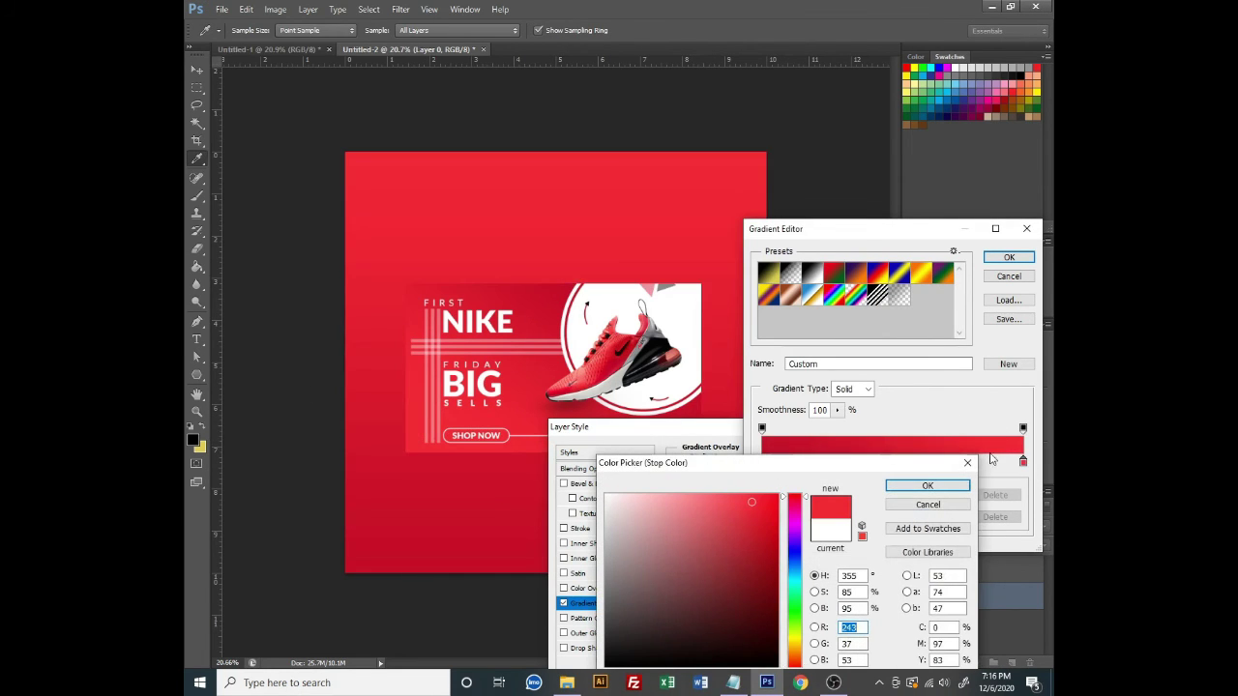
{"action": "left_click", "coordinate": [927, 486]}
Darken the left gradient stop, lighten the right one, and apply the overlay
{"action": "double_click", "coordinate": [762, 462]}
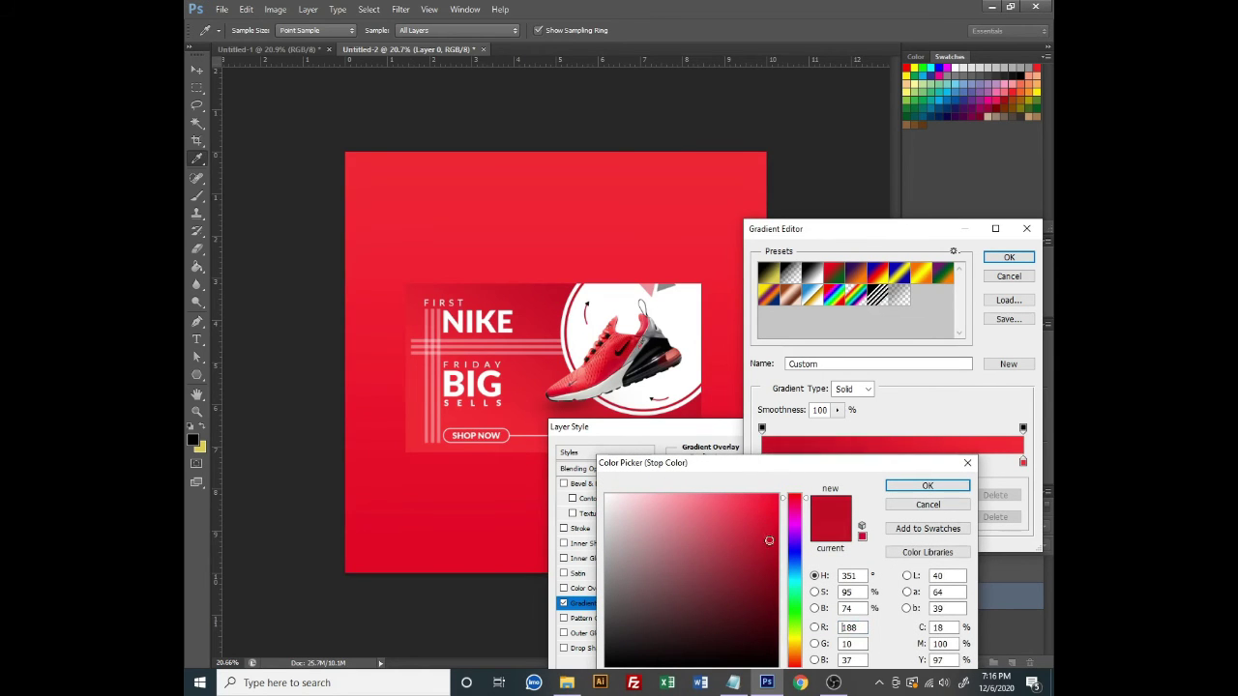
{"action": "left_click_drag", "start_coordinate": [769, 541], "coordinate": [771, 552]}
{"action": "left_click", "coordinate": [938, 489]}
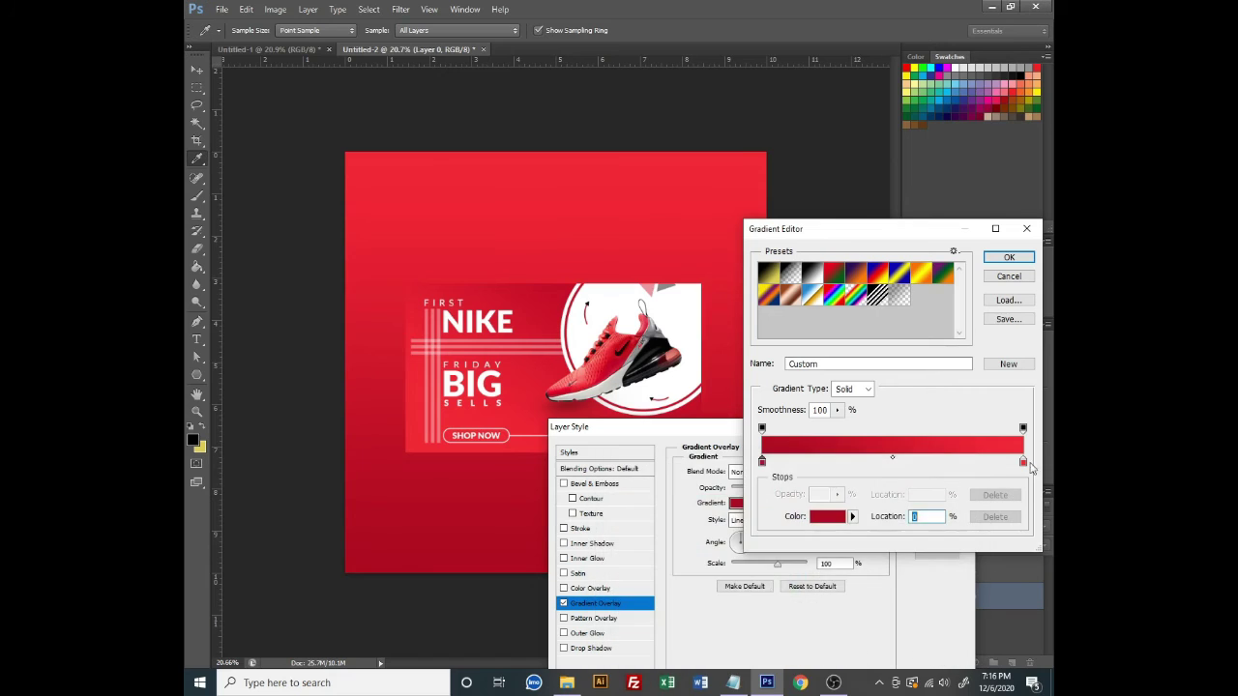
{"action": "double_click", "coordinate": [1024, 462]}
{"action": "mouse_move", "coordinate": [754, 498]}
{"action": "left_mouse_down"}
{"action": "mouse_move", "coordinate": [725, 503]}
{"action": "mouse_move", "coordinate": [757, 507]}
{"action": "left_mouse_up"}
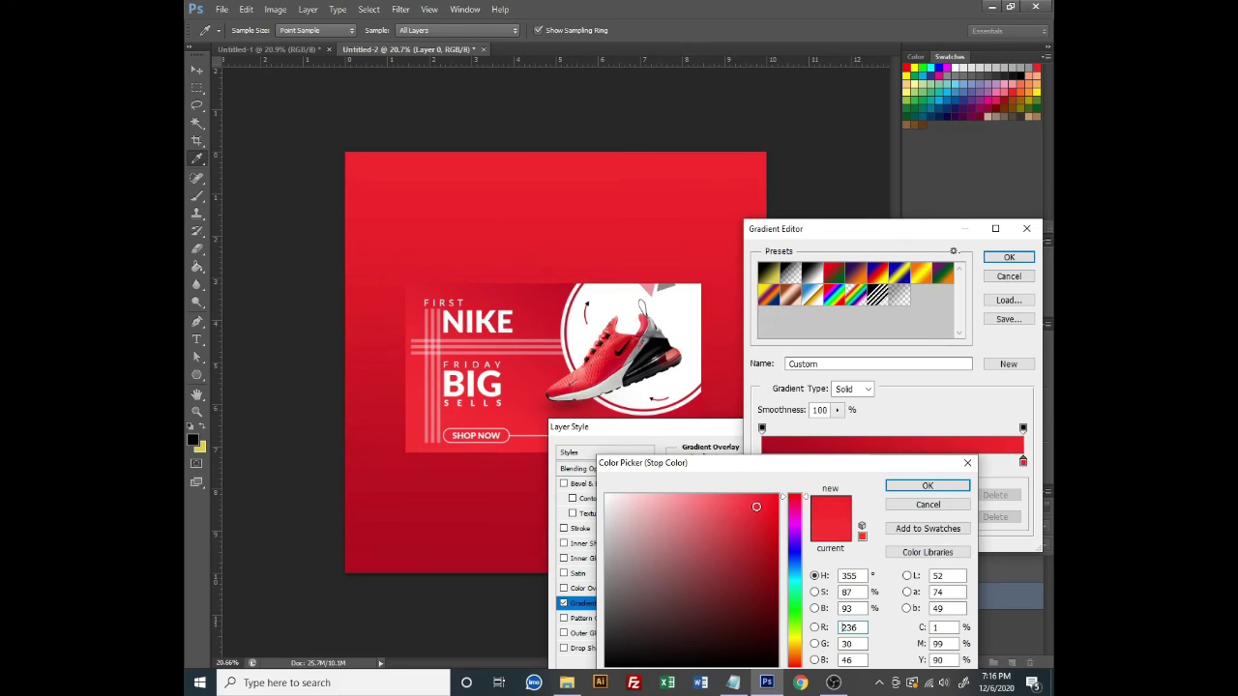
{"action": "key", "text": "Return"}
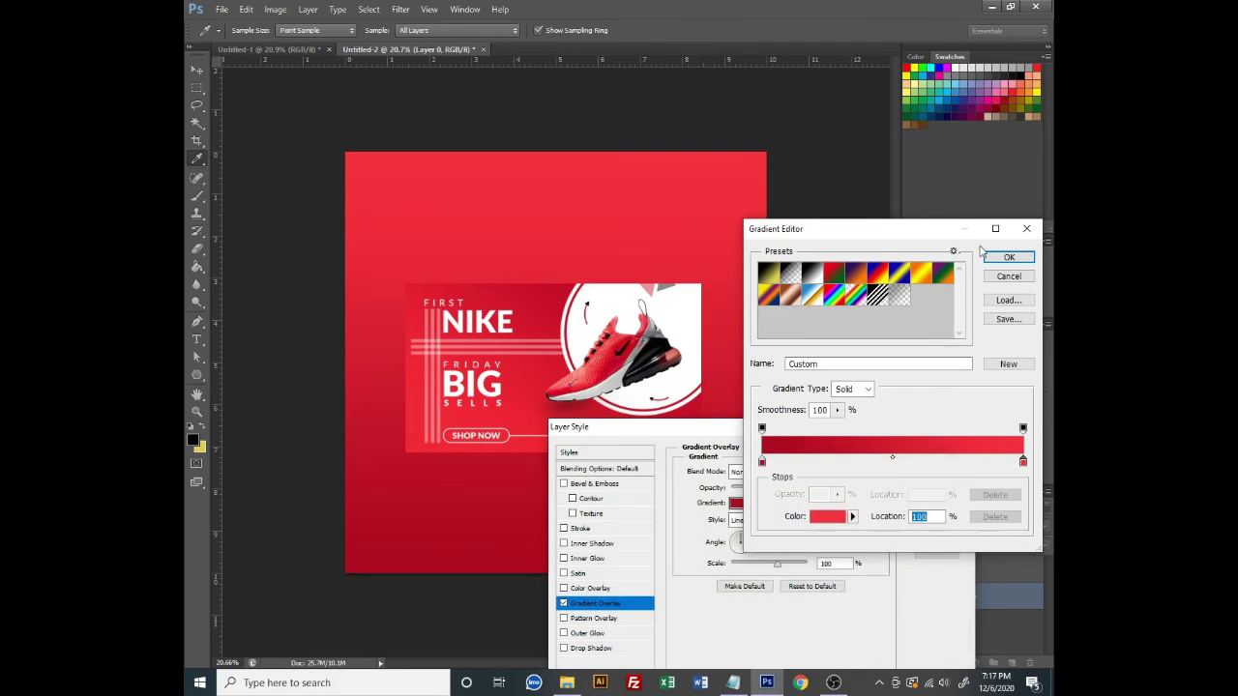
{"action": "key", "text": "Return"}
{"action": "key", "text": "Return"}
Bring the white shoe circle from the original banner and fit it around the shoe
{"action": "scroll", "coordinate": [522, 377], "scroll_direction": "up", "scroll_amount": 1}
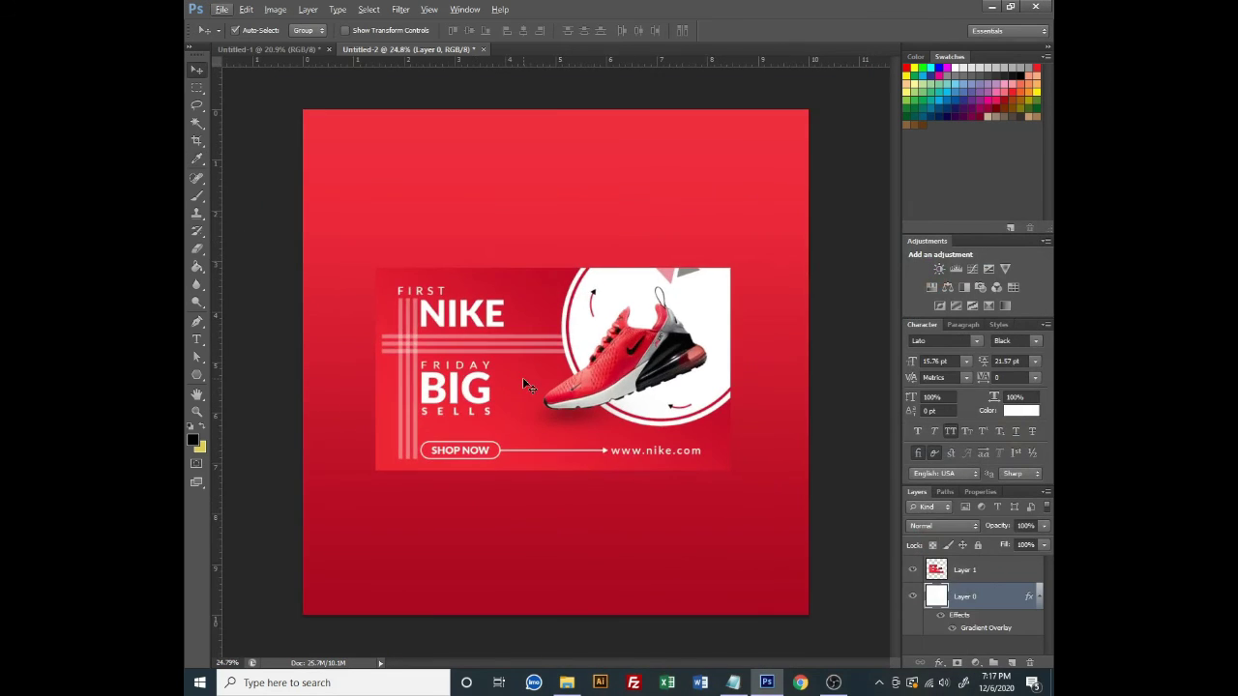
{"action": "key", "text": "ctrl+Tab"}
{"action": "left_click_drag", "start_coordinate": [694, 325], "coordinate": [718, 336]}
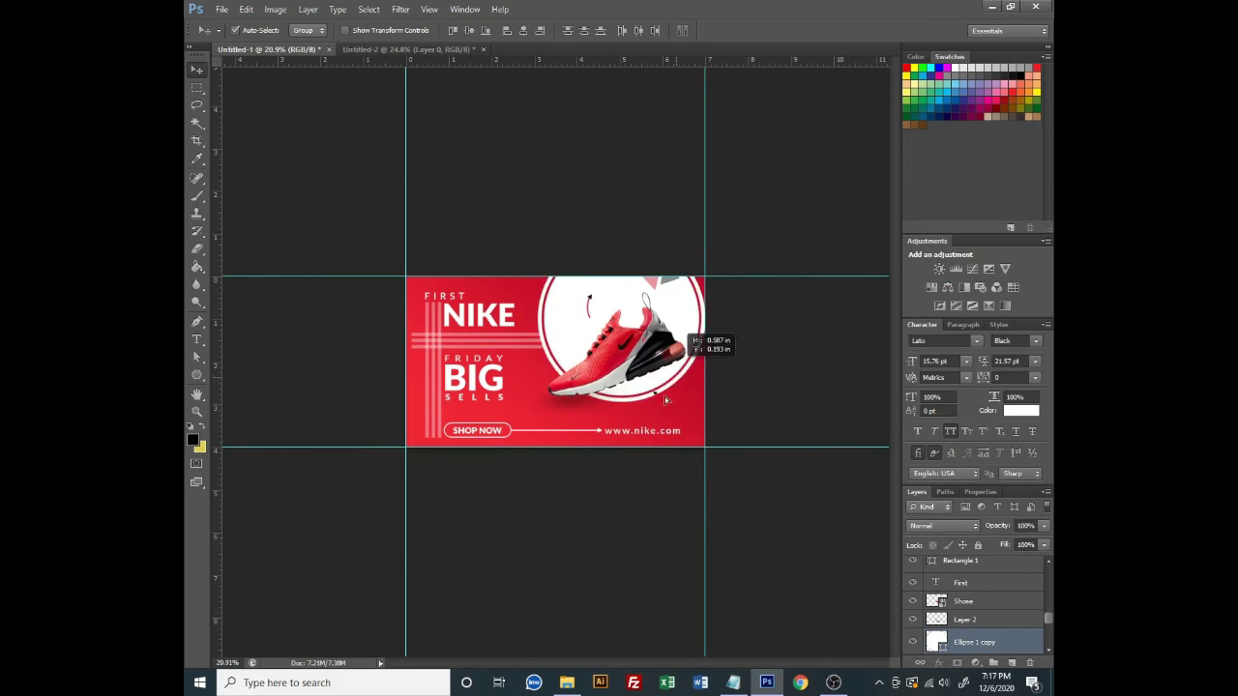
{"action": "mouse_move", "coordinate": [718, 337]}
{"action": "left_mouse_down"}
{"action": "mouse_move", "coordinate": [665, 259]}
{"action": "mouse_move", "coordinate": [727, 275]}
{"action": "left_mouse_up"}
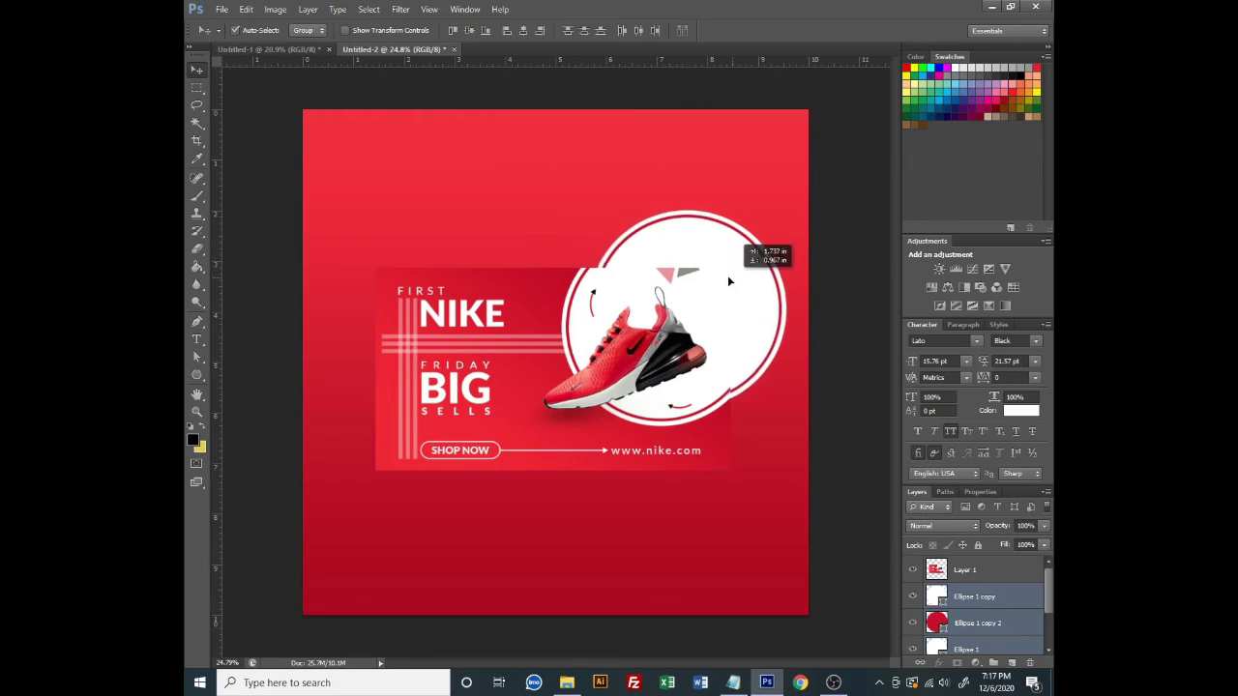
{"action": "key", "text": "ctrl+t"}
{"action": "left_click_drag", "start_coordinate": [769, 212], "coordinate": [778, 204]}
{"action": "left_click_drag", "start_coordinate": [750, 242], "coordinate": [752, 258]}
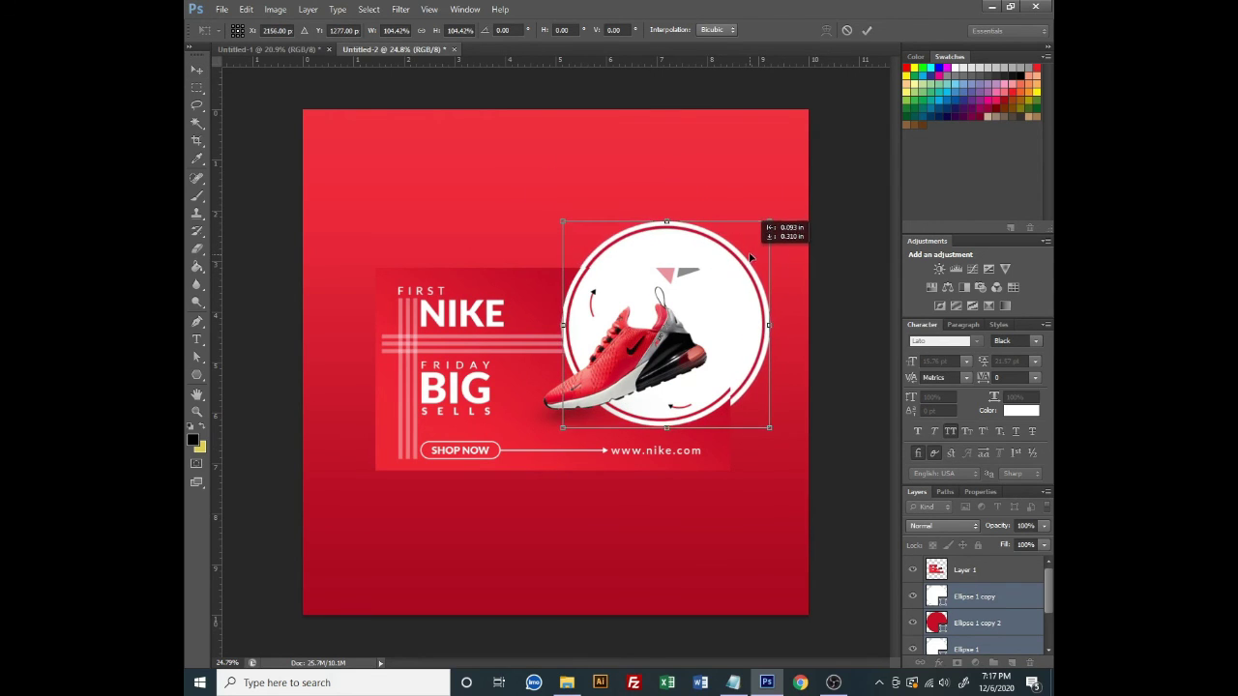
{"action": "left_click_drag", "start_coordinate": [773, 208], "coordinate": [752, 273]}
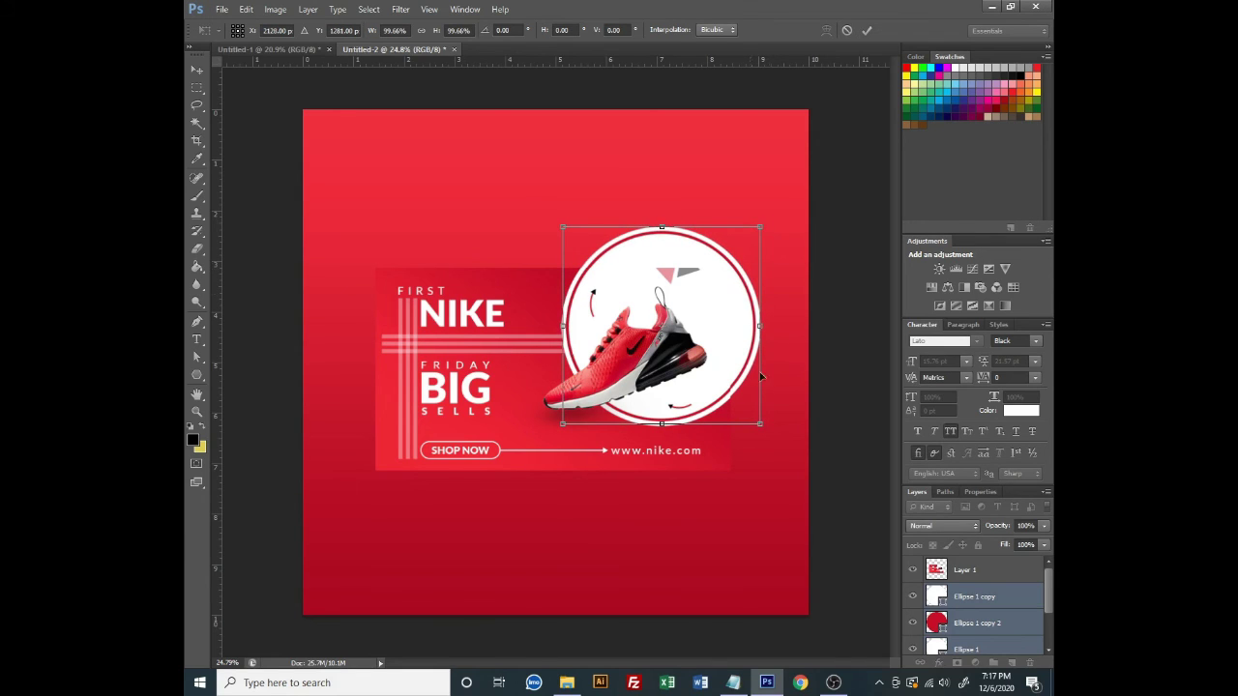
{"action": "left_click_drag", "start_coordinate": [760, 424], "coordinate": [760, 426]}
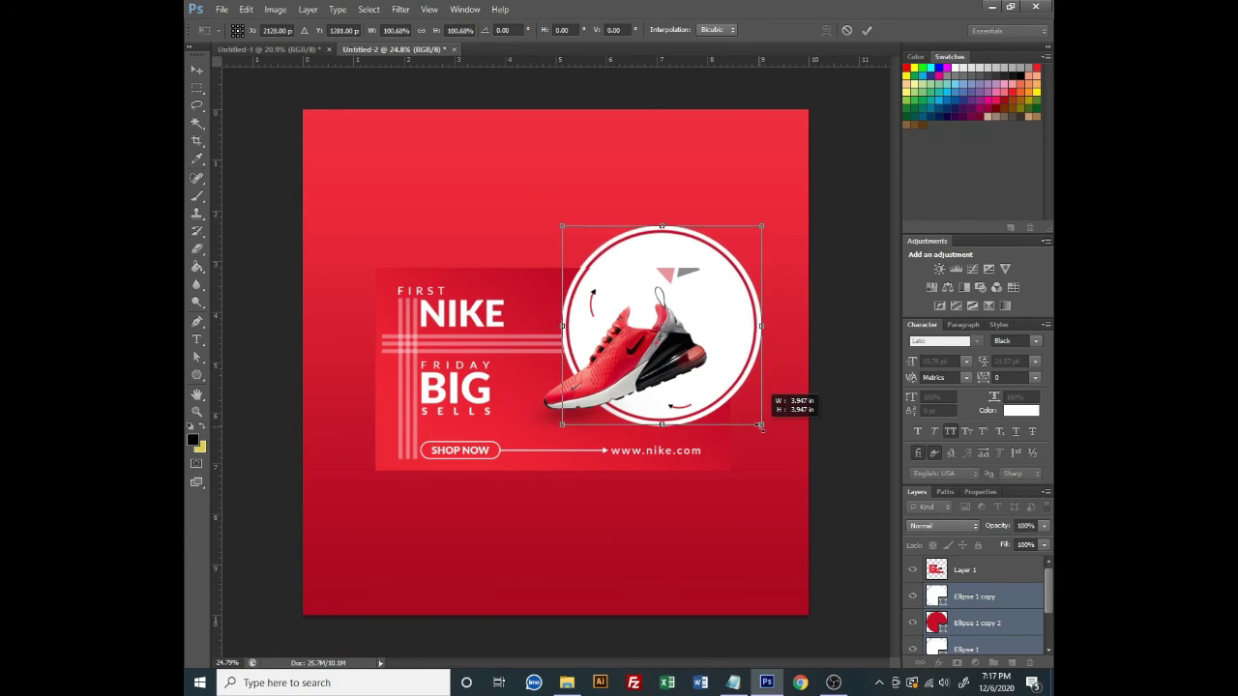
{"action": "left_click_drag", "start_coordinate": [760, 426], "coordinate": [764, 426]}
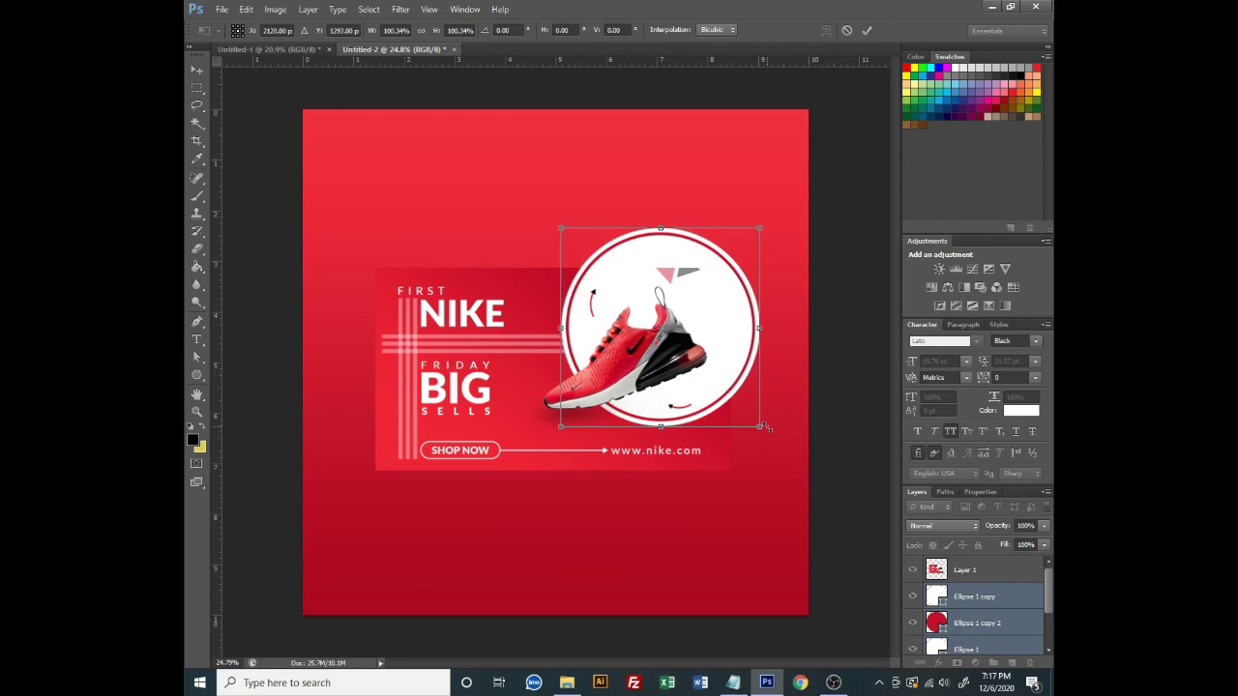
{"action": "key", "text": "Return"}
Select the whole banner and scale it down to about 87%
{"action": "scroll", "coordinate": [714, 339], "scroll_direction": "down", "scroll_amount": 1}
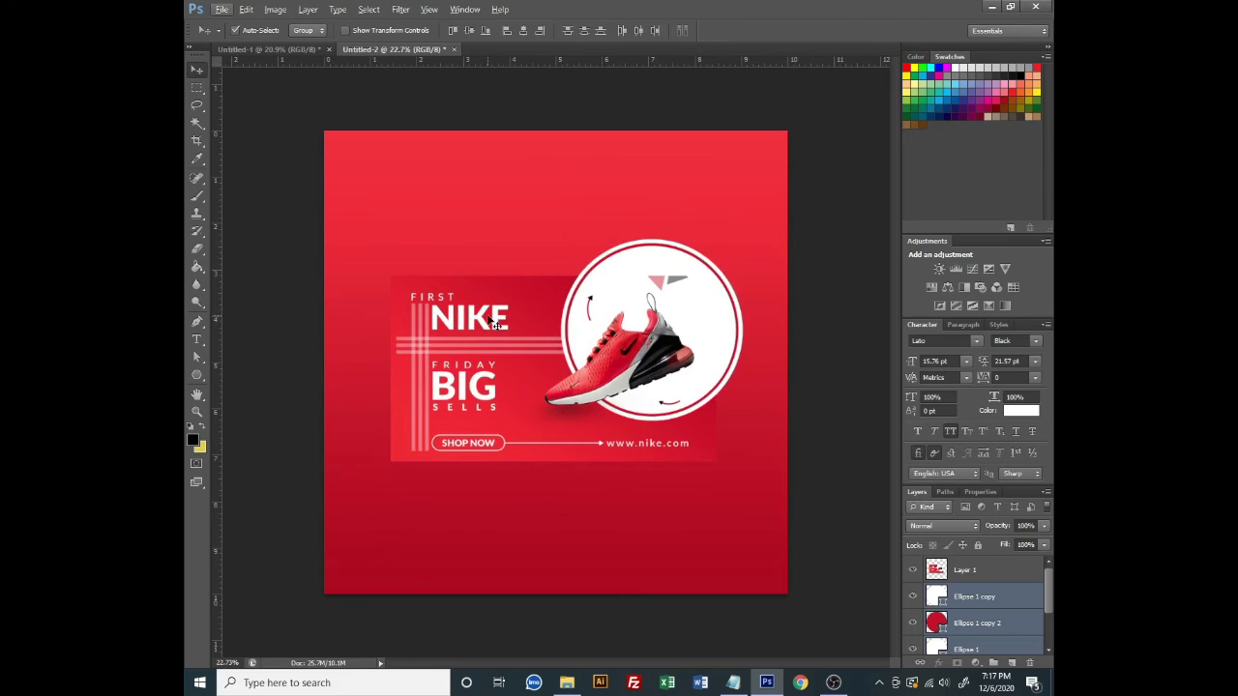
{"action": "scroll", "coordinate": [381, 275], "scroll_direction": "down", "scroll_amount": 1}
{"action": "left_click_drag", "start_coordinate": [381, 273], "coordinate": [706, 473]}
{"action": "key", "text": "ctrl+z"}
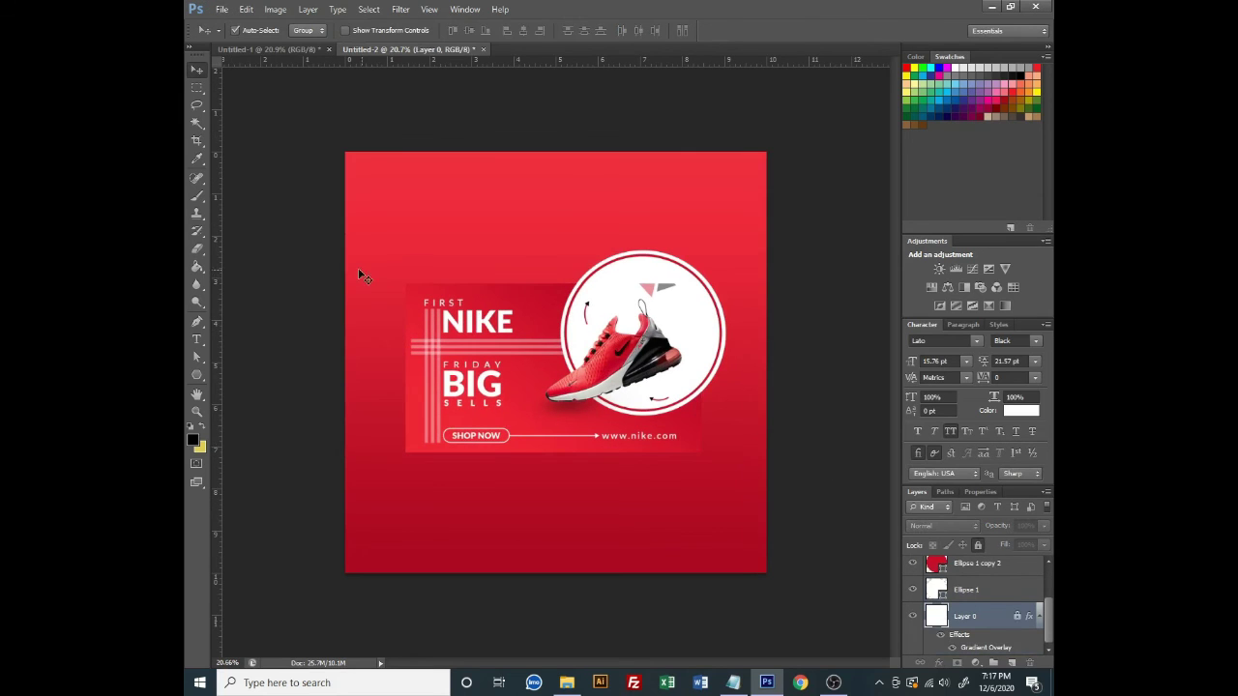
{"action": "left_click_drag", "start_coordinate": [384, 259], "coordinate": [699, 470]}
{"action": "key", "text": "ctrl+t"}
{"action": "left_click_drag", "start_coordinate": [726, 251], "coordinate": [707, 264]}
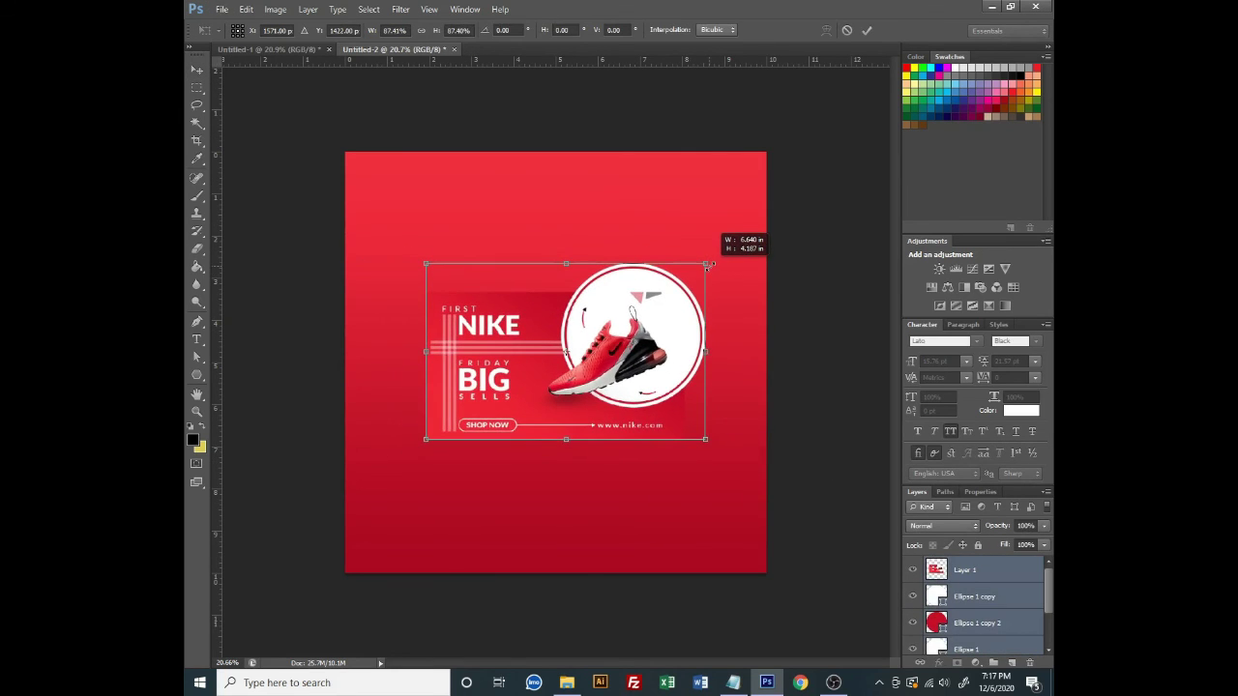
{"action": "key", "text": "Return"}
{"action": "left_click", "coordinate": [459, 245]}
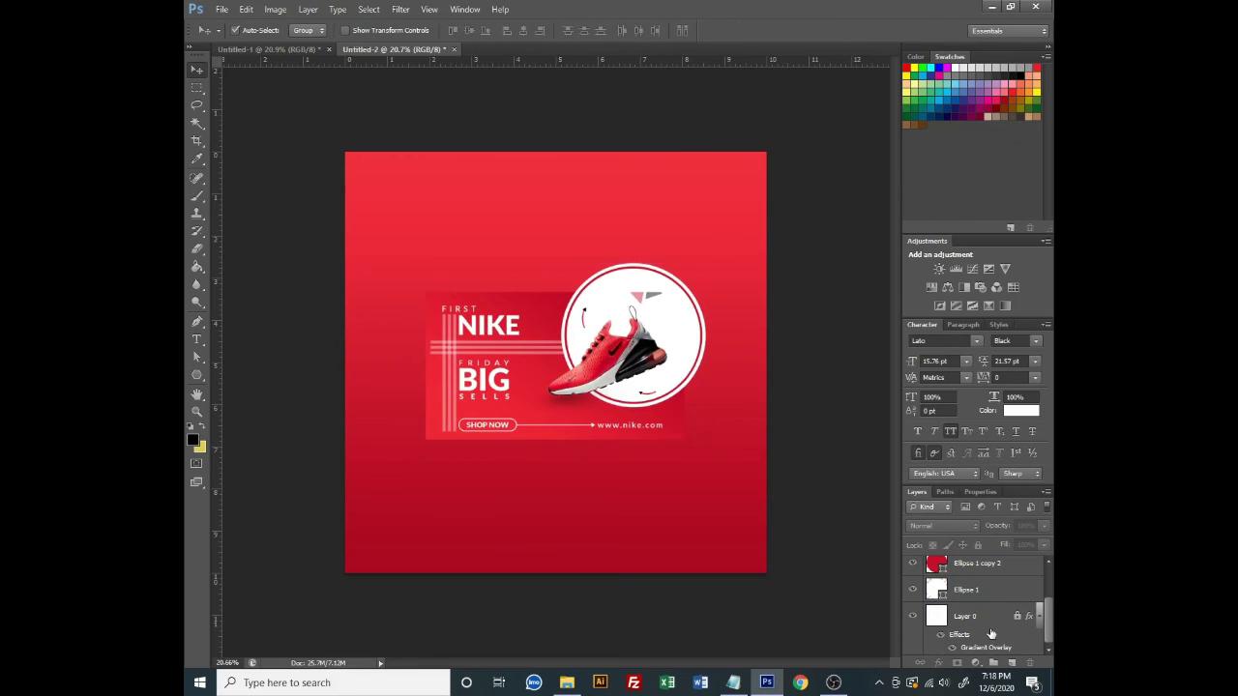
{"action": "left_click", "coordinate": [978, 546]}
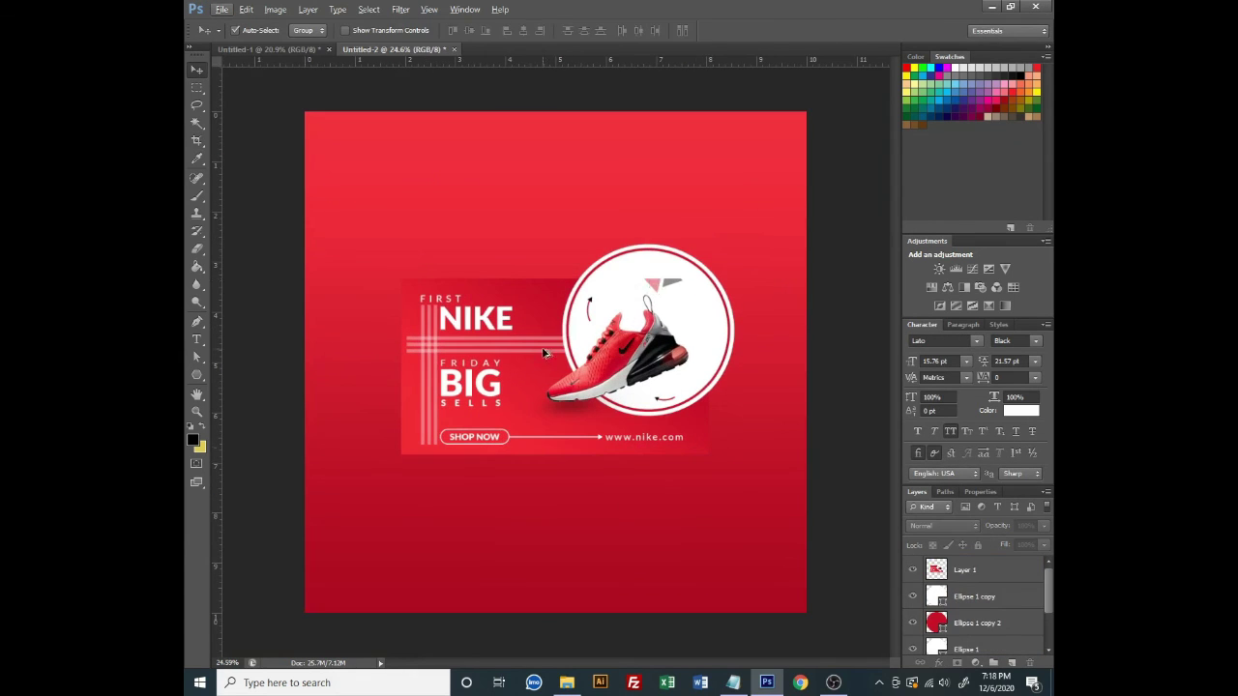
Add a Drop Shadow to the banner card in a lighter grey
{"action": "left_click_drag", "start_coordinate": [387, 262], "coordinate": [523, 368]}
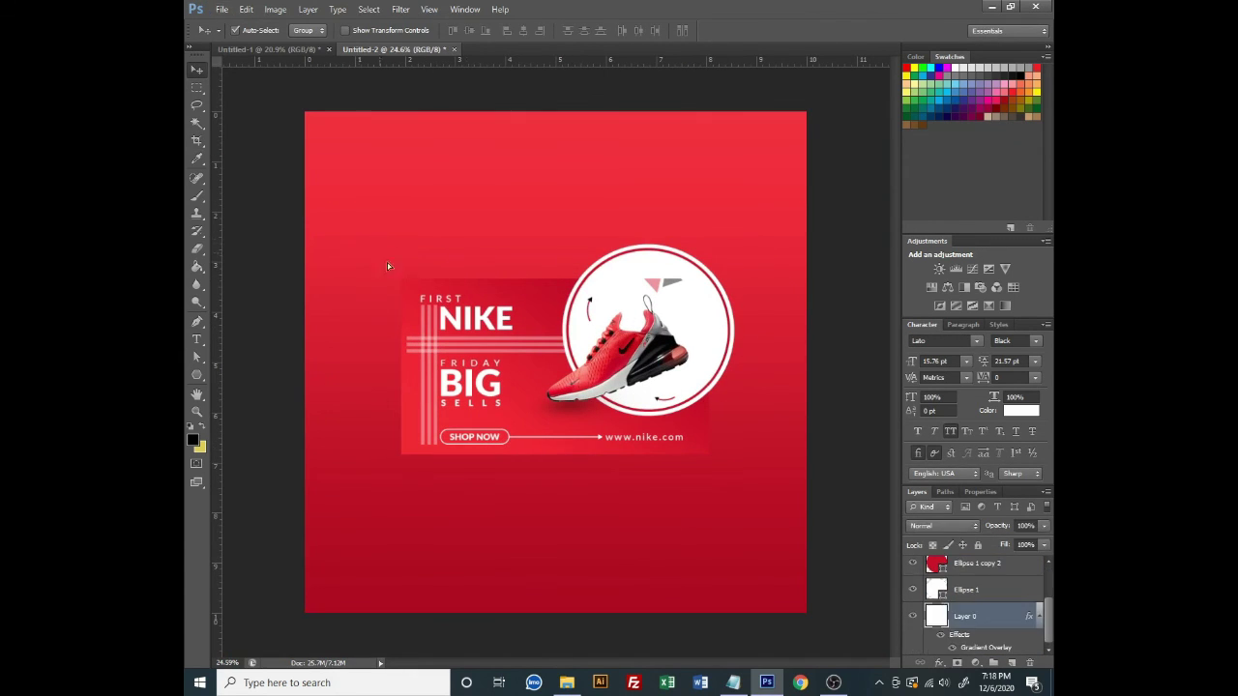
{"action": "key", "text": "ctrl+z"}
{"action": "left_click", "coordinate": [939, 662]}
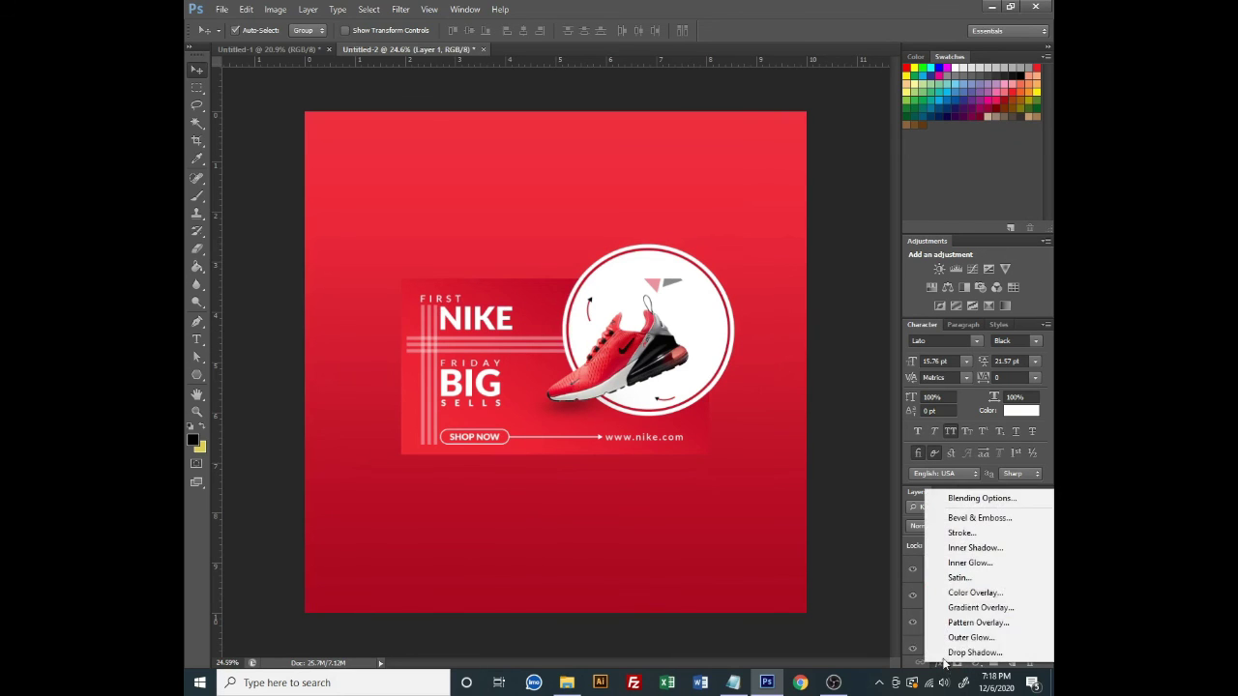
{"action": "left_click", "coordinate": [953, 651]}
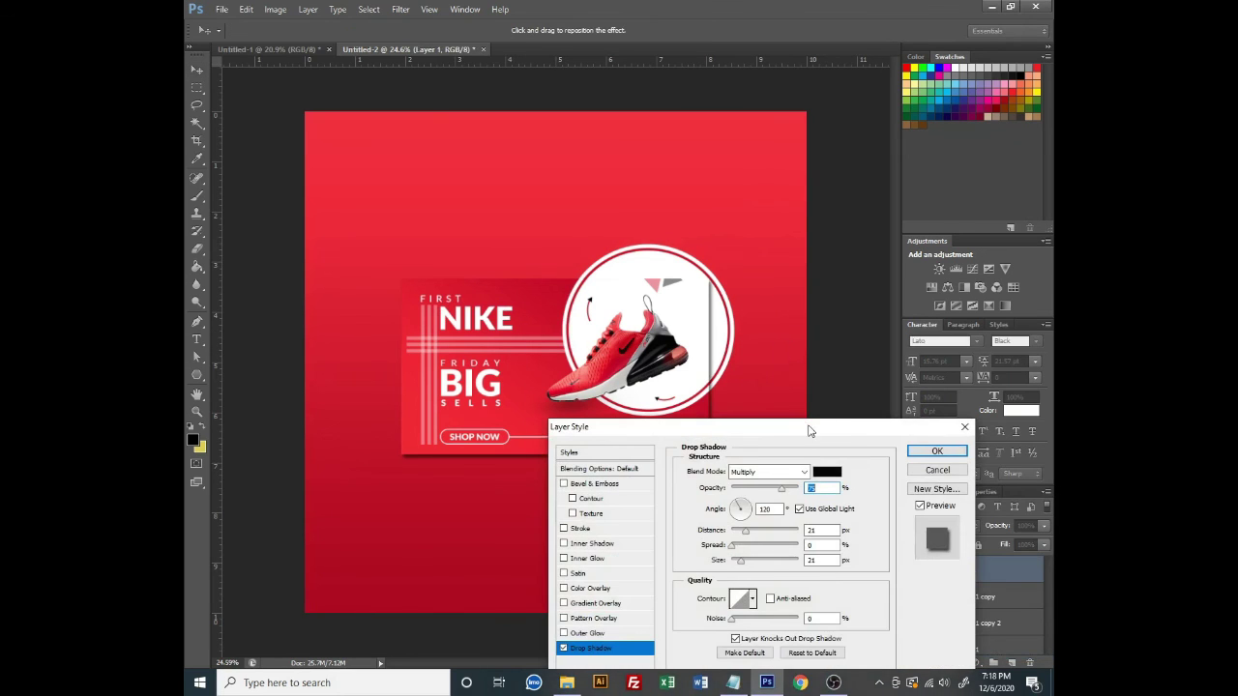
{"action": "left_click_drag", "start_coordinate": [809, 427], "coordinate": [952, 263]}
{"action": "left_click", "coordinate": [969, 307]}
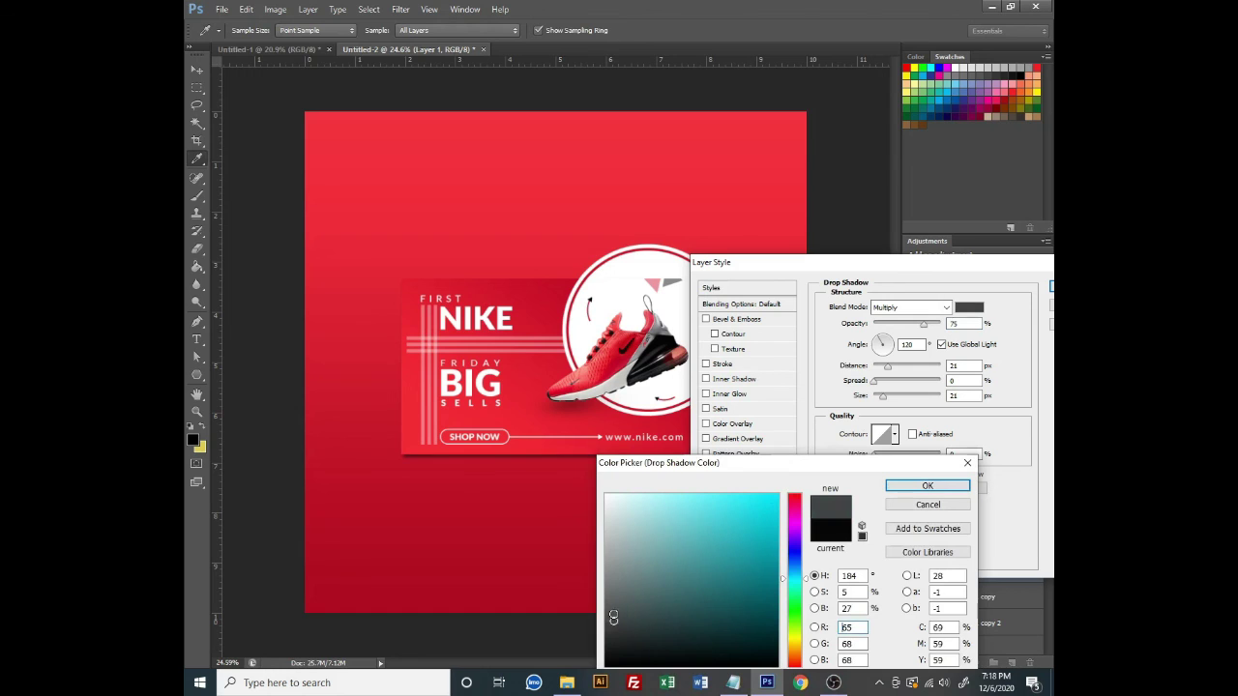
{"action": "left_click_drag", "start_coordinate": [613, 617], "coordinate": [612, 592]}
{"action": "left_click", "coordinate": [926, 486]}
Enlarge the shadow to 49 px size, push it further below, and apply it
{"action": "left_click_drag", "start_coordinate": [882, 396], "coordinate": [900, 399]}
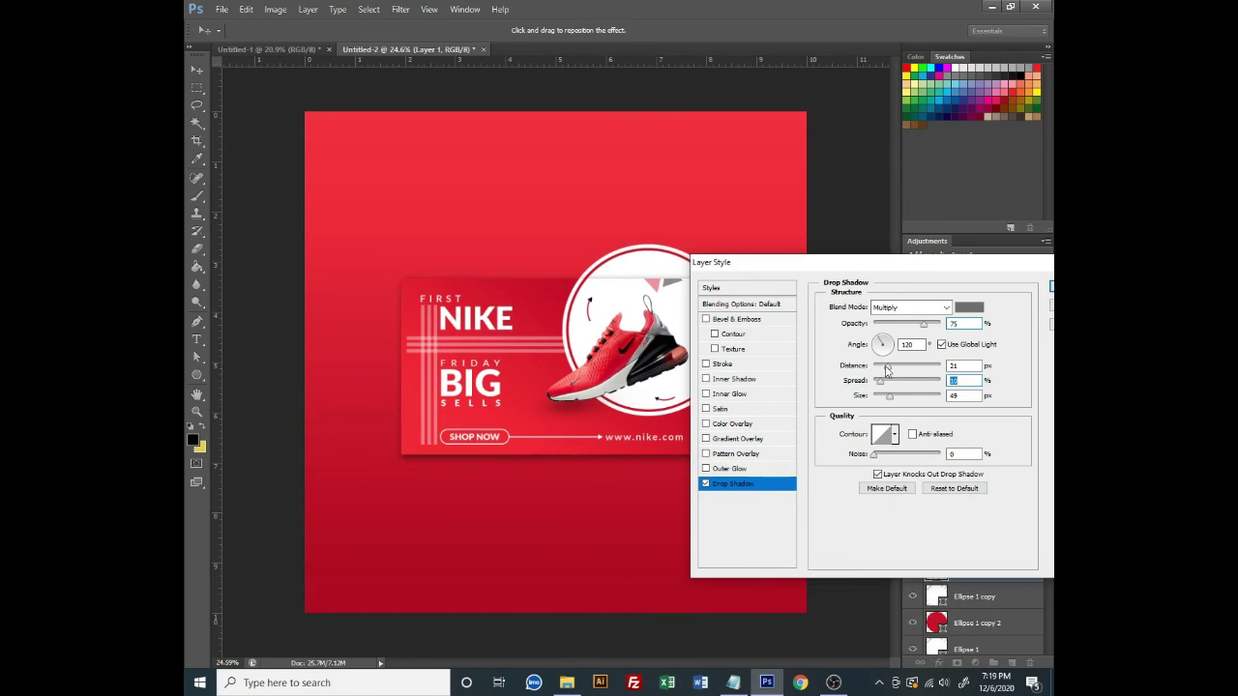
{"action": "left_click_drag", "start_coordinate": [886, 371], "coordinate": [907, 367]}
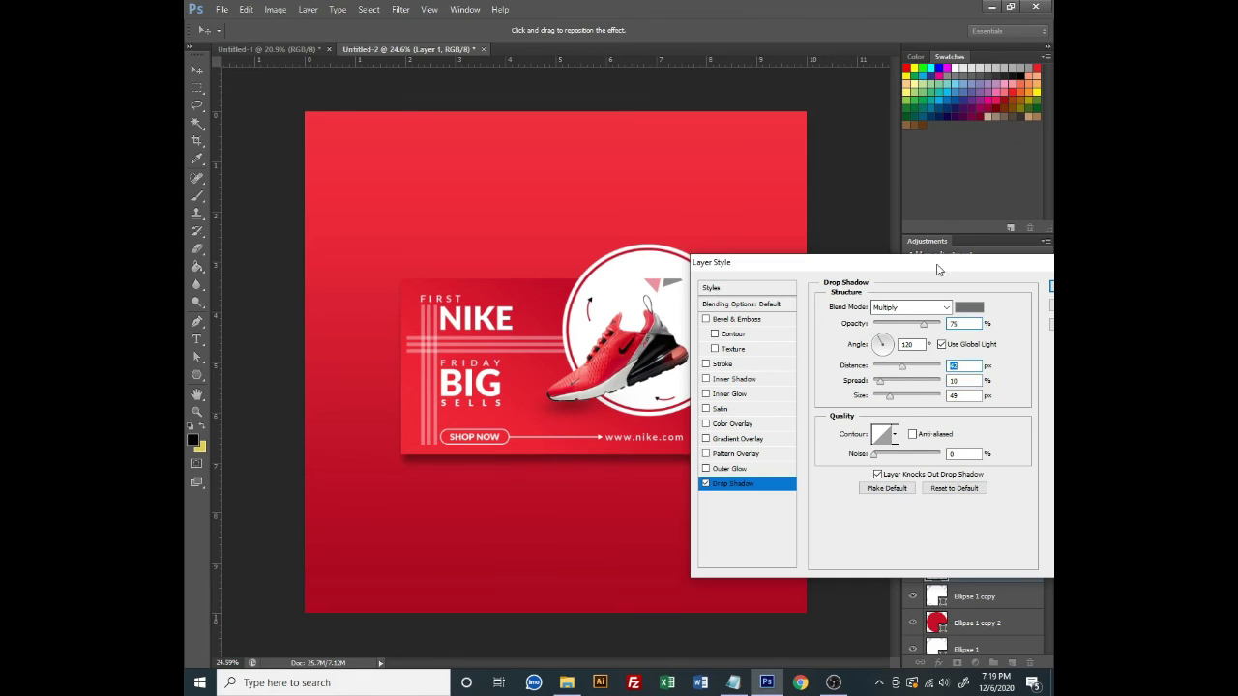
{"action": "left_click_drag", "start_coordinate": [937, 270], "coordinate": [472, 414]}
{"action": "left_click", "coordinate": [620, 440]}
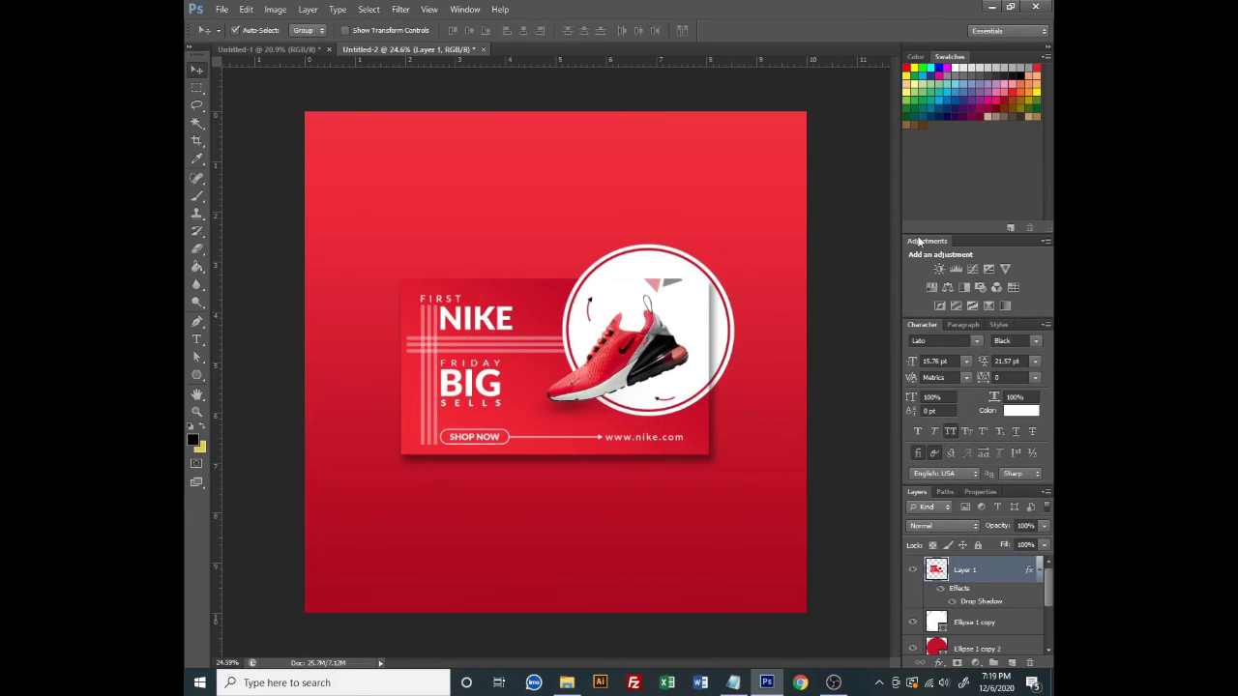
{"action": "left_click", "coordinate": [606, 179]}
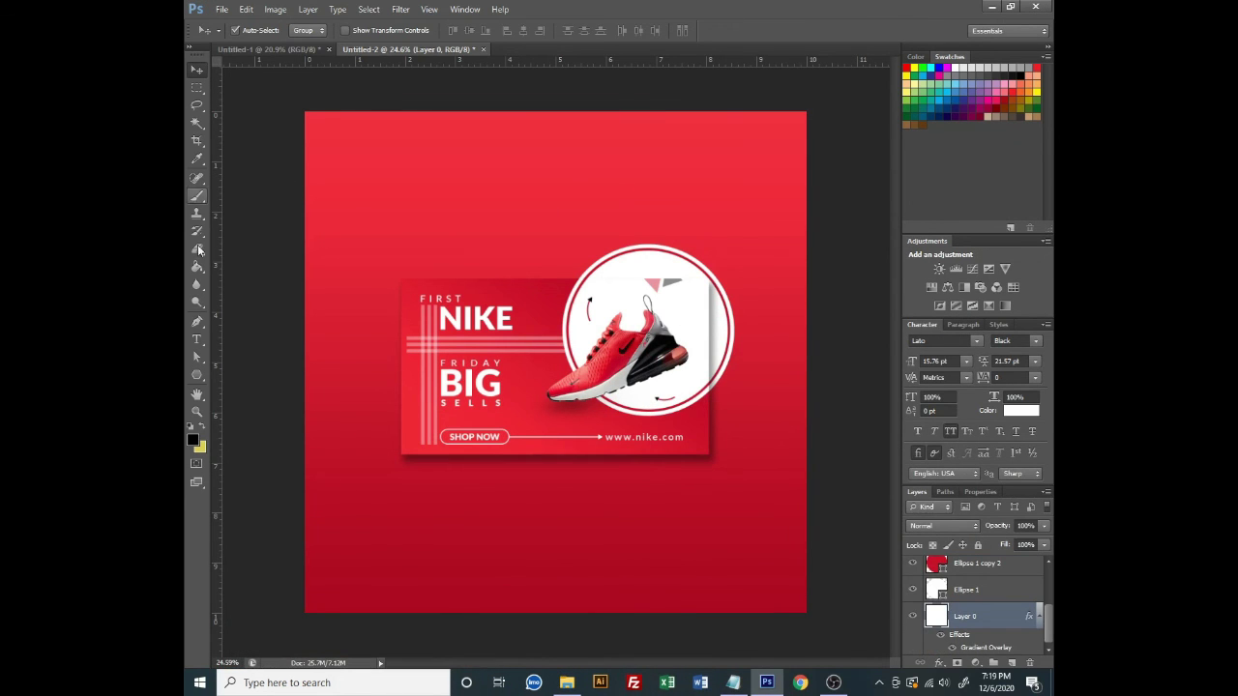
Pull all four crop edges in to a landscape frame with a narrow red border
{"action": "left_click", "coordinate": [196, 140]}
{"action": "left_click_drag", "start_coordinate": [556, 112], "coordinate": [560, 179]}
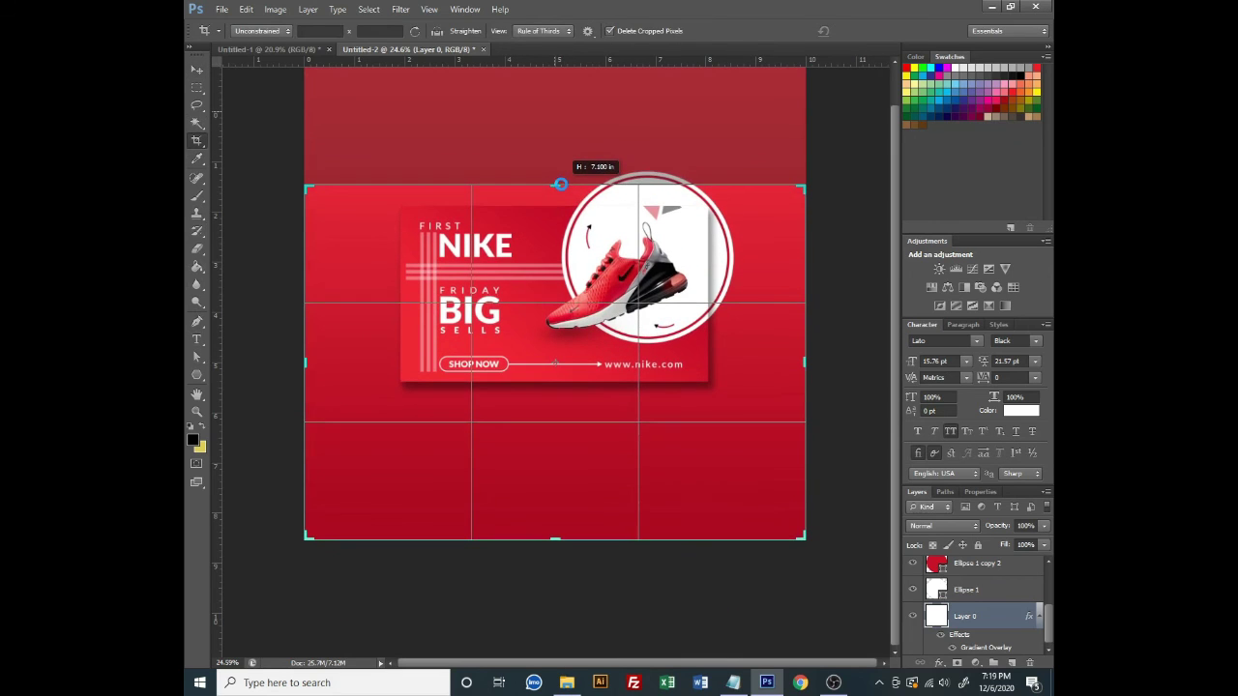
{"action": "left_click_drag", "start_coordinate": [805, 363], "coordinate": [773, 364]}
{"action": "left_click_drag", "start_coordinate": [556, 611], "coordinate": [571, 485]}
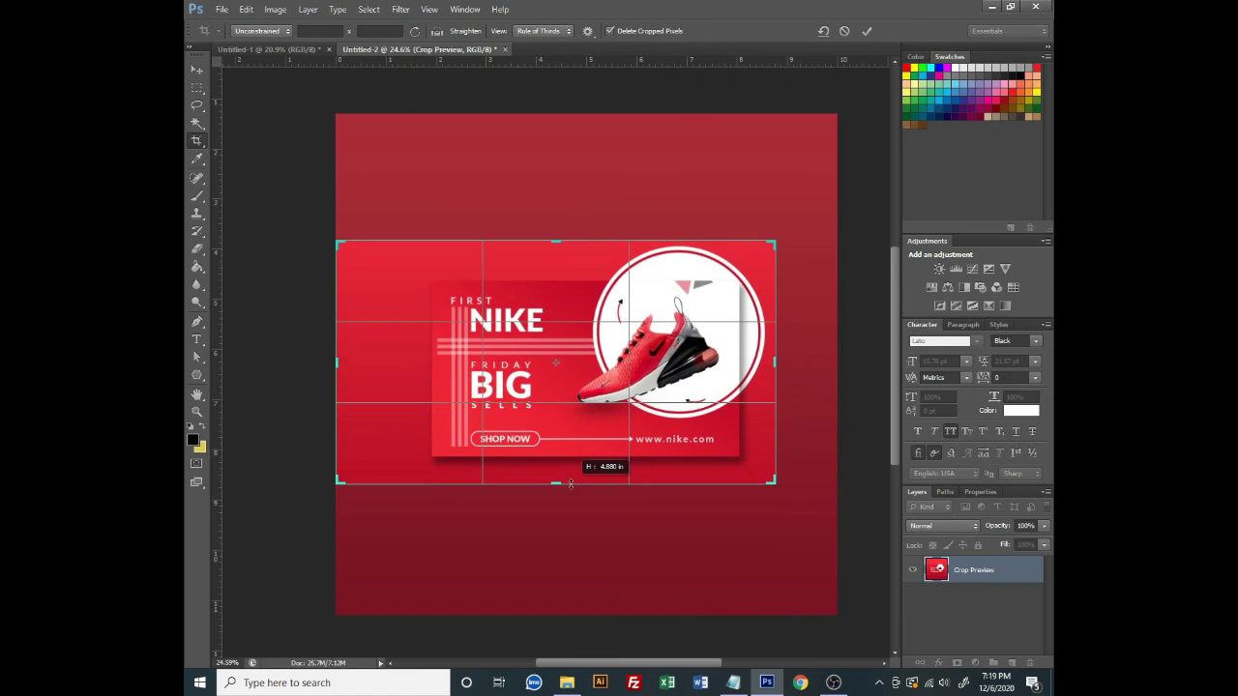
{"action": "left_click_drag", "start_coordinate": [337, 362], "coordinate": [368, 345]}
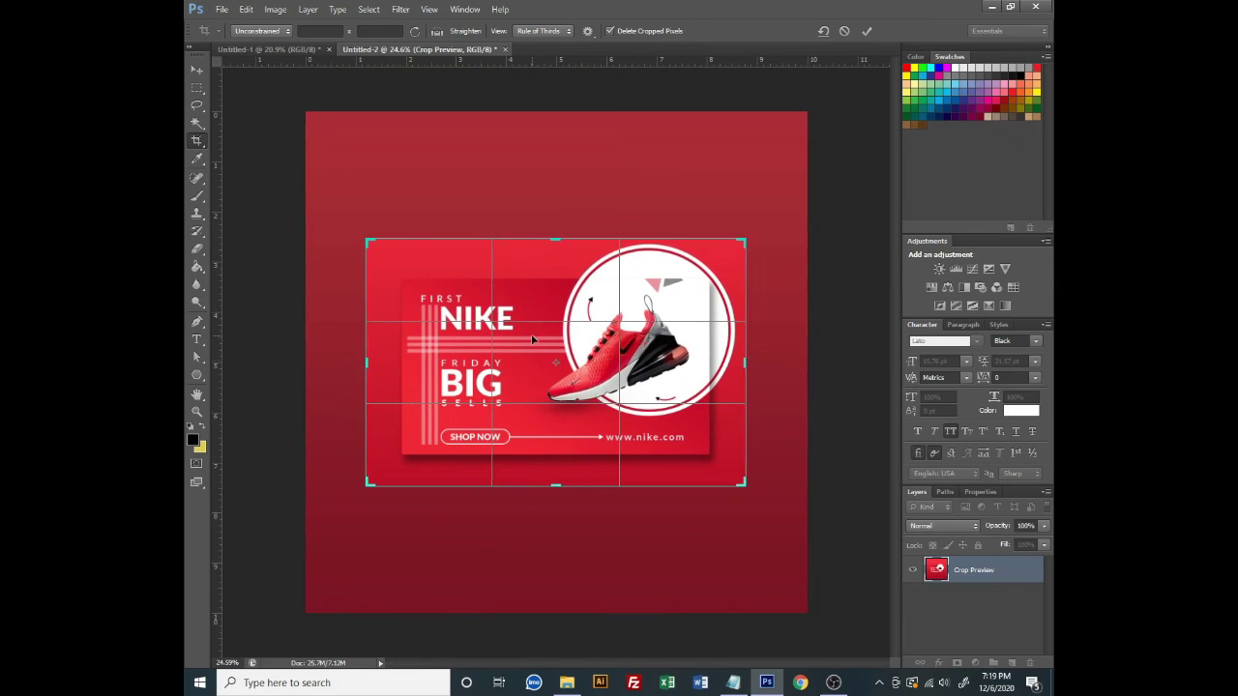
{"action": "key", "text": "Return"}
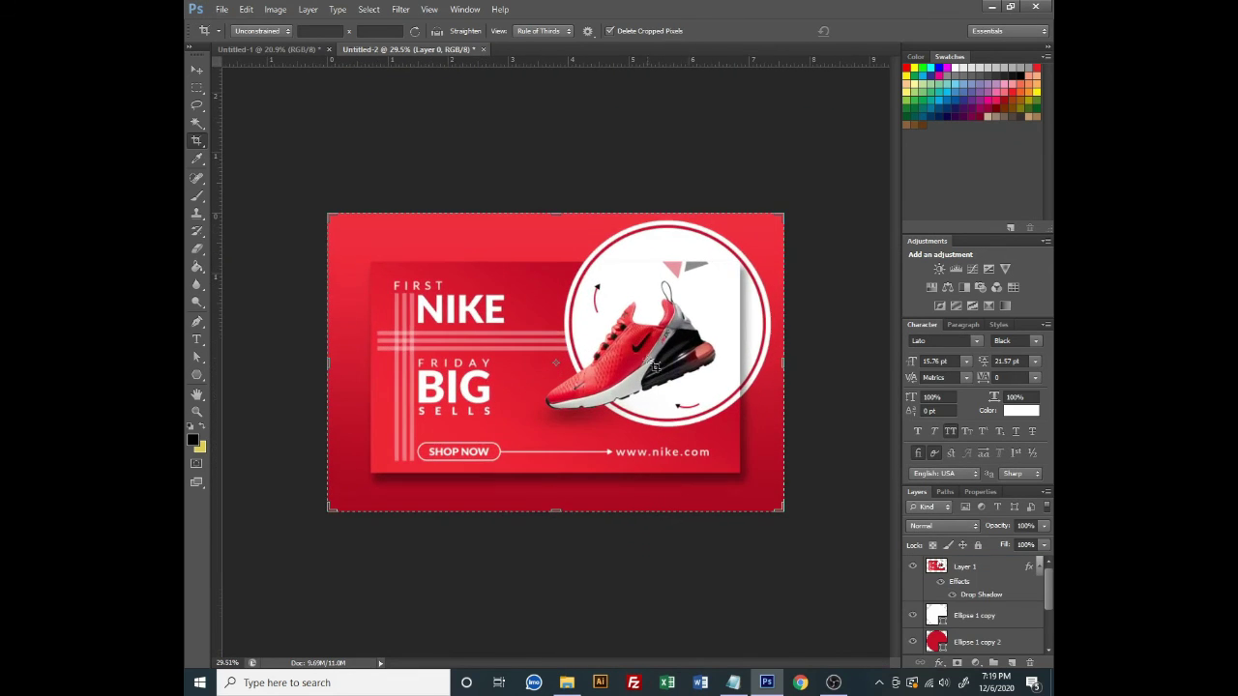
Hide Layer 0's Gradient Overlay so the banner background turns plain white
{"action": "left_click", "coordinate": [192, 72]}
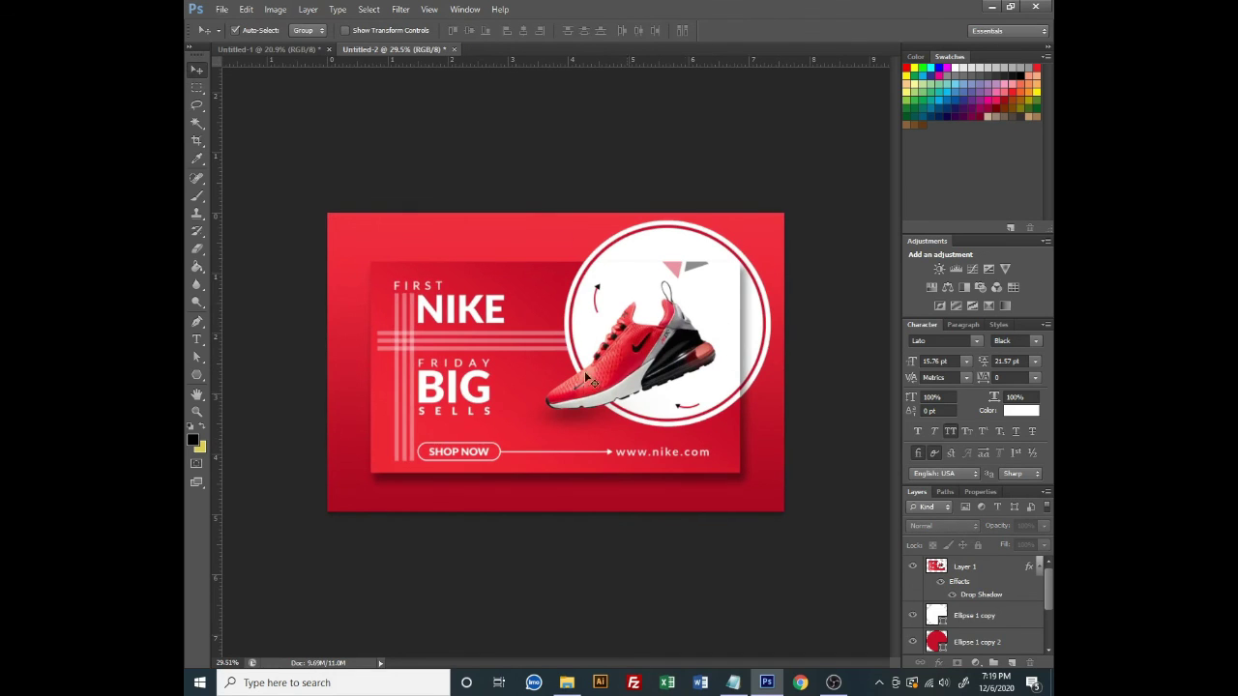
{"action": "scroll", "coordinate": [1030, 641], "scroll_direction": "down", "scroll_amount": 3}
{"action": "left_click", "coordinate": [967, 618]}
{"action": "left_click", "coordinate": [941, 635]}
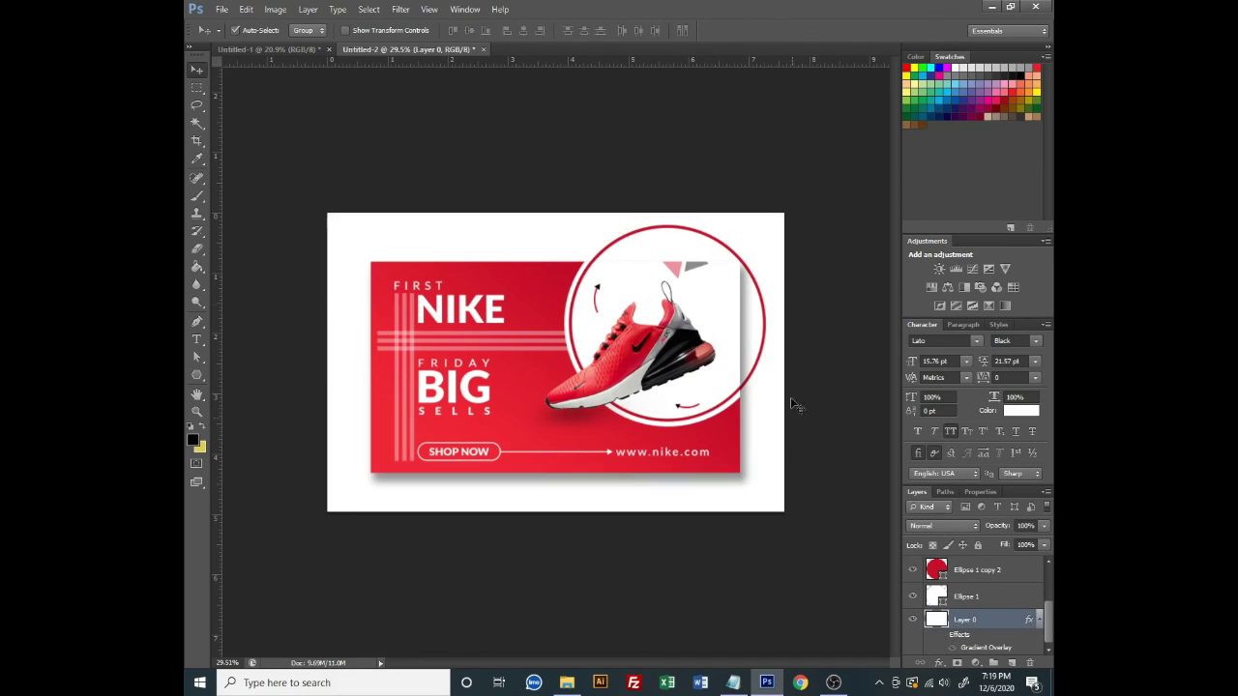
Hide Ellipse 1 copy's outer red ring and nudge Layer 1 slightly up and right
{"action": "left_click", "coordinate": [965, 597]}
{"action": "scroll", "coordinate": [967, 599], "scroll_direction": "up", "scroll_amount": 1}
{"action": "left_click", "coordinate": [967, 589], "text": "shift"}
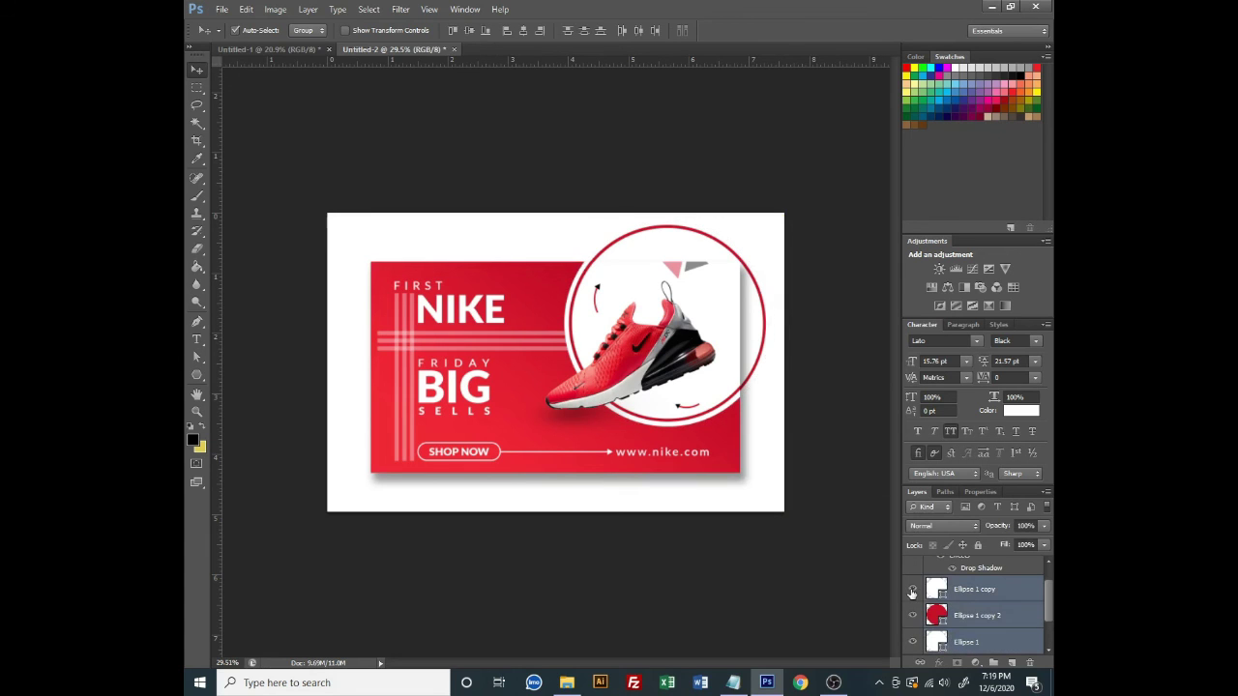
{"action": "left_click", "coordinate": [912, 589]}
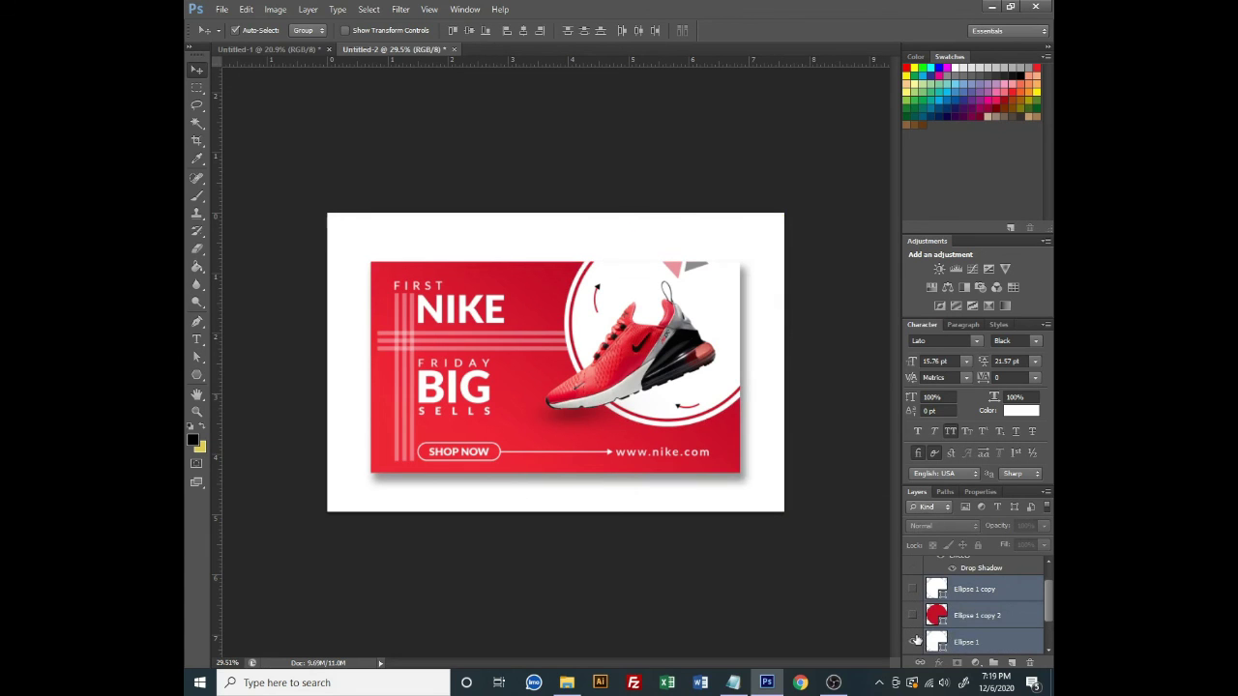
{"action": "left_click_drag", "start_coordinate": [571, 380], "coordinate": [573, 377]}
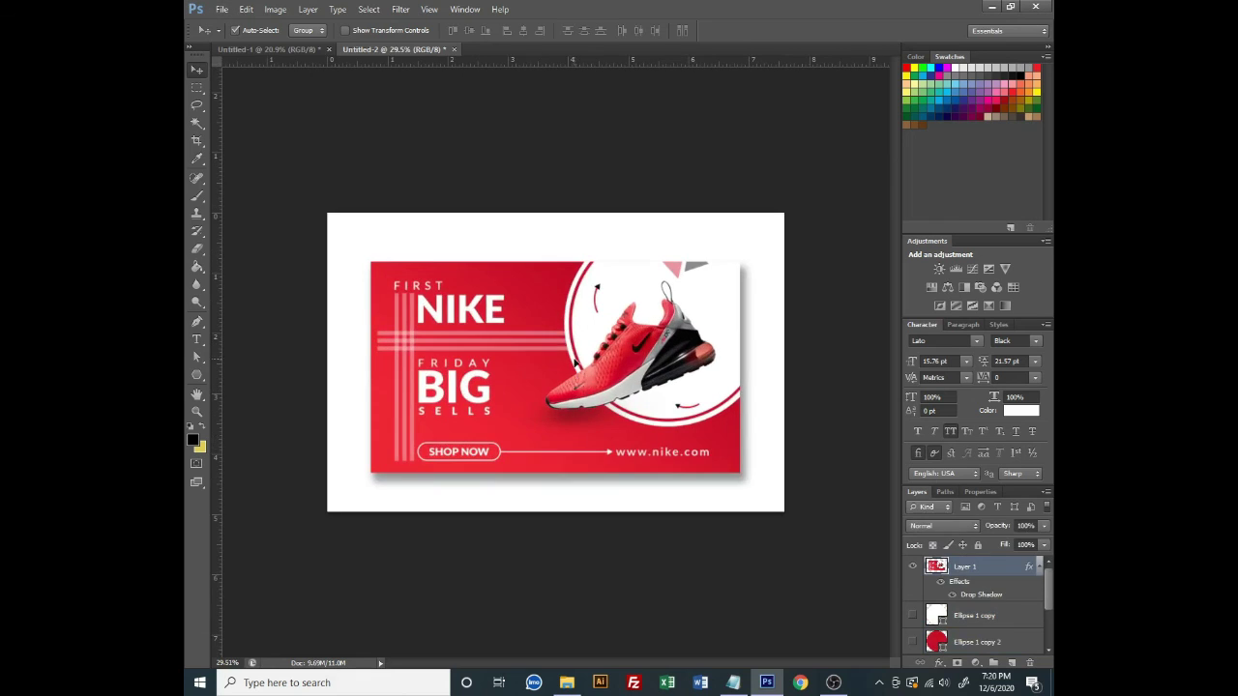
{"action": "key", "text": "alt"}
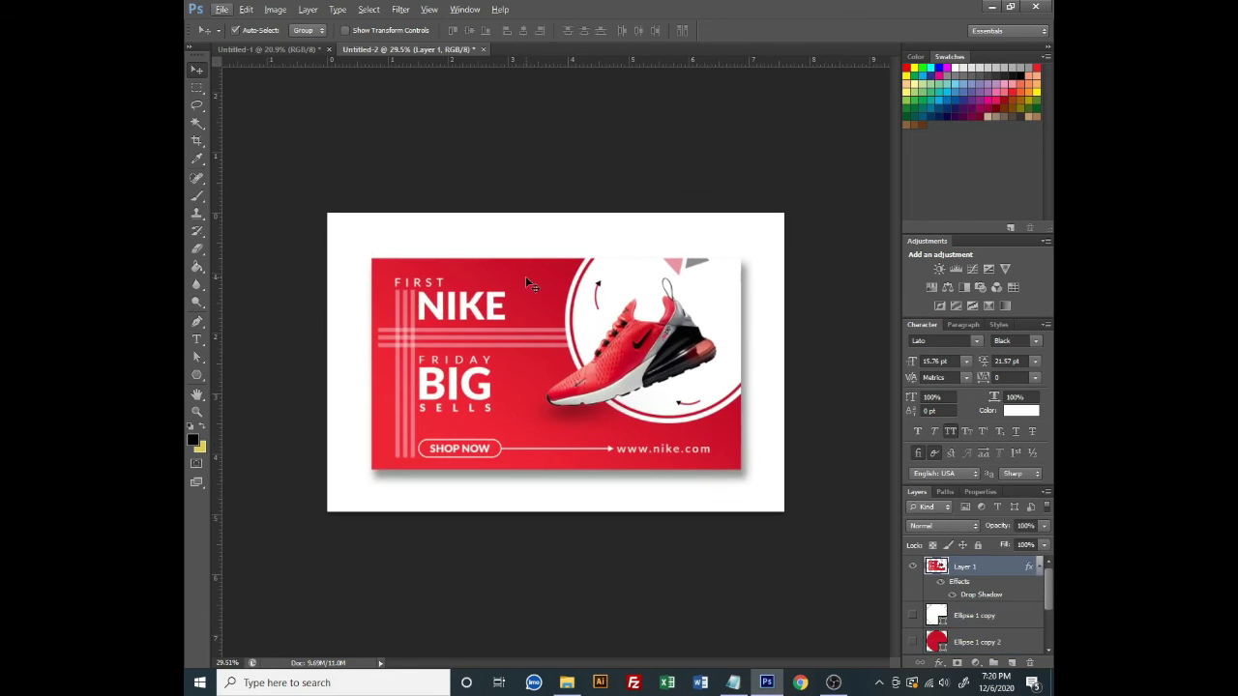